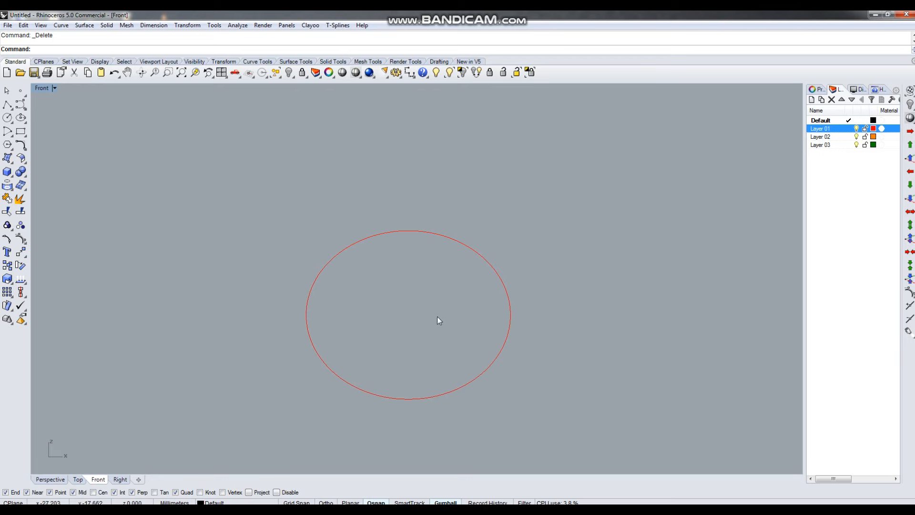
# - Offset the red oval 0.6 mm outward
pyautogui.moveTo(389, 342); pyautogui.dragTo(410, 324, button='right')
pyautogui.moveTo(474, 370); pyautogui.dragTo(403, 345, button='right')
pyautogui.moveTo(401, 370); pyautogui.dragTo(374, 331)
pyautogui.write('offset')
pyautogui.press('Return')
pyautogui.scroll(3, 374, 380)
pyautogui.write('.6')
pyautogui.press('Return')
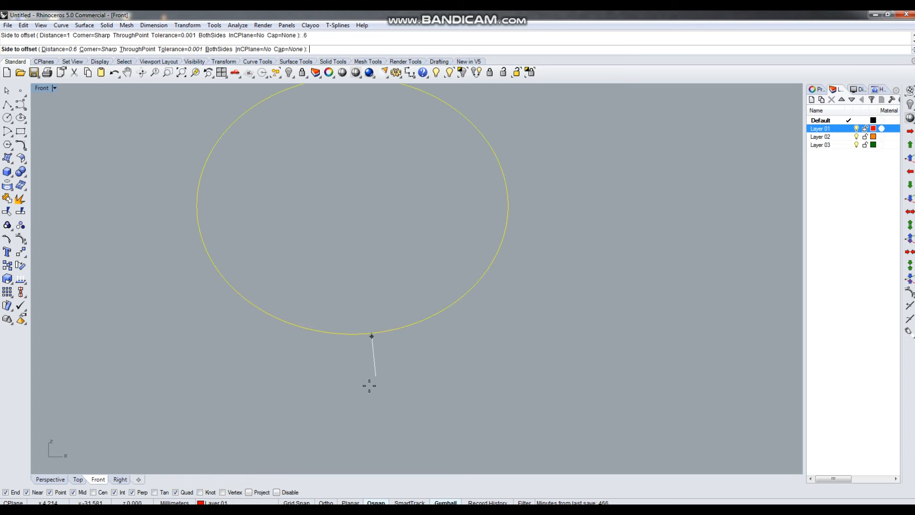
pyautogui.click(364, 357)
pyautogui.scroll(4, 365, 324)
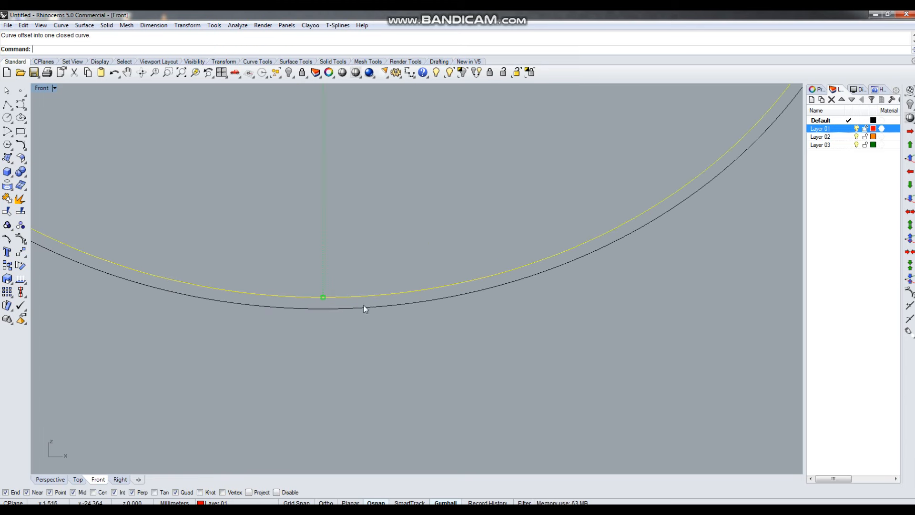
# - Offset the new black oval 1.1 mm further outward
pyautogui.click(370, 334)
pyautogui.click(361, 308)
pyautogui.press('Return')
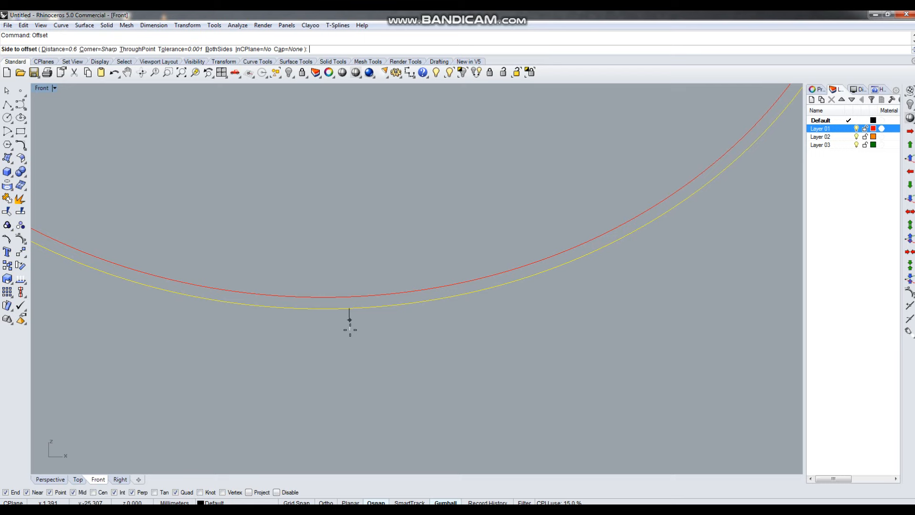
pyautogui.write('1.1')
pyautogui.press('Return')
pyautogui.click(353, 328)
pyautogui.click(407, 368)
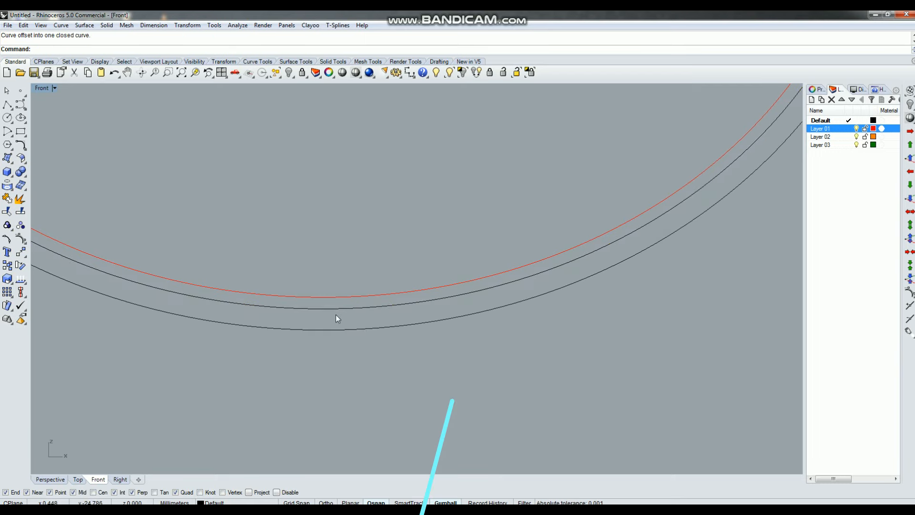
# - Offset the outermost oval another 0.6 mm outward
pyautogui.click(365, 329)
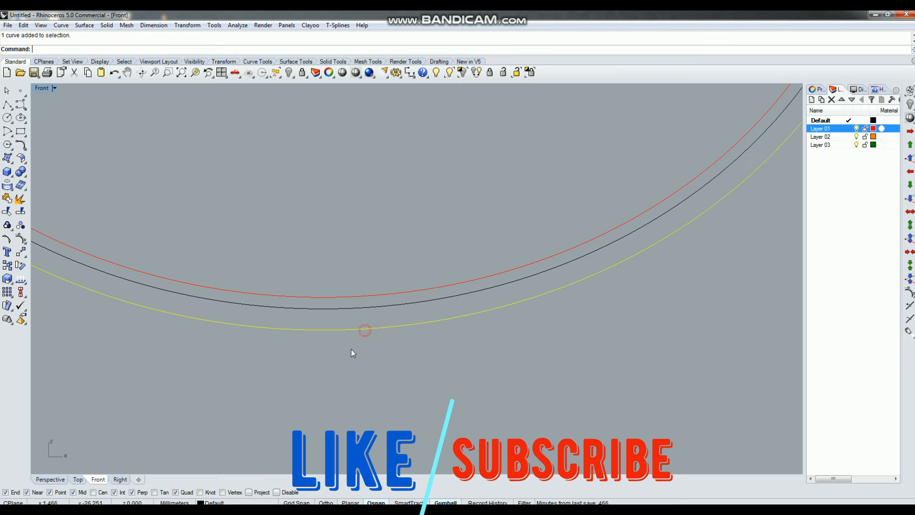
pyautogui.press('Return')
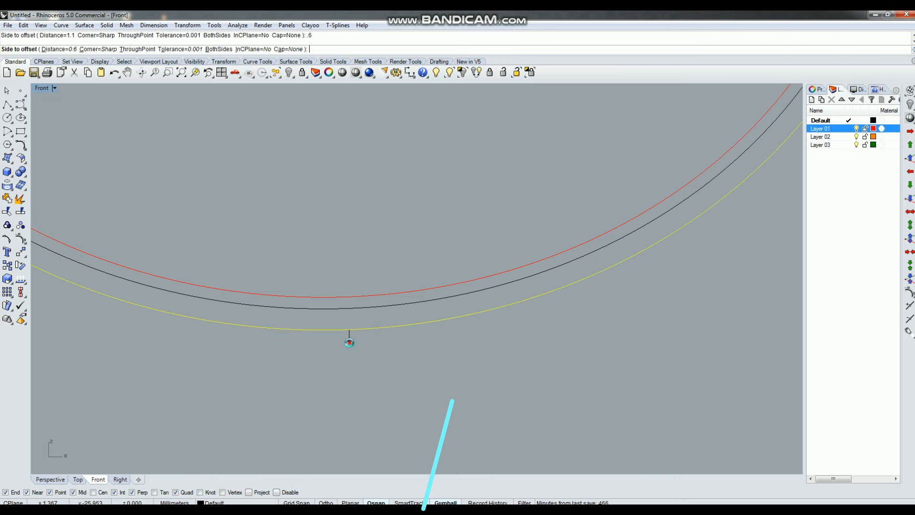
pyautogui.click(350, 351)
pyautogui.moveTo(367, 270); pyautogui.dragTo(325, 360)
pyautogui.click(336, 361)
pyautogui.scroll(-2, 333, 324)
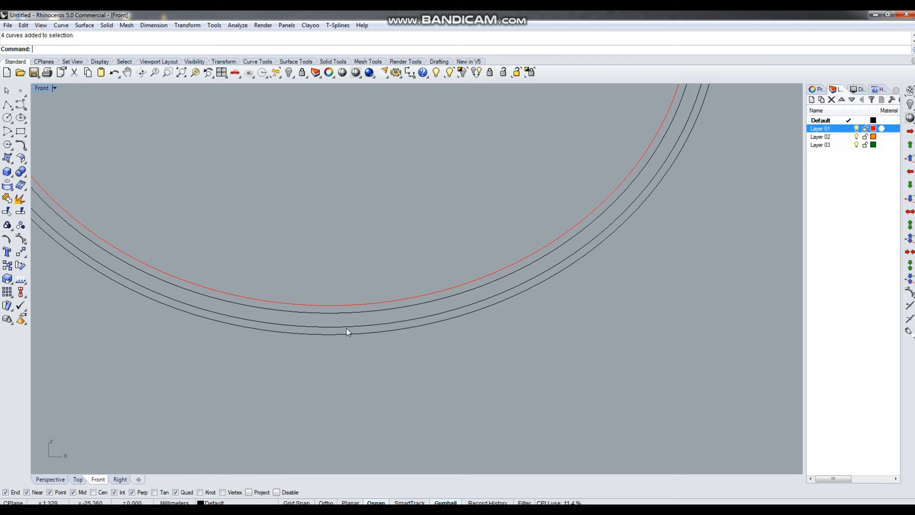
# - Draw a 0.9 mm diameter circle just below the lowest part of the ovals
pyautogui.write('c')
pyautogui.press('Return')
pyautogui.click(338, 357)
pyautogui.write('.9')
pyautogui.press('Return')
pyautogui.scroll(1, 348, 347)
# - Offset the small circle 0.9 mm outward to form a concentric outer circle
pyautogui.click(343, 355)
pyautogui.scroll(2, 343, 353)
pyautogui.write('offset')
pyautogui.press('Return')
pyautogui.write('.9')
pyautogui.press('Return')
pyautogui.click(367, 356)
pyautogui.click(397, 362)
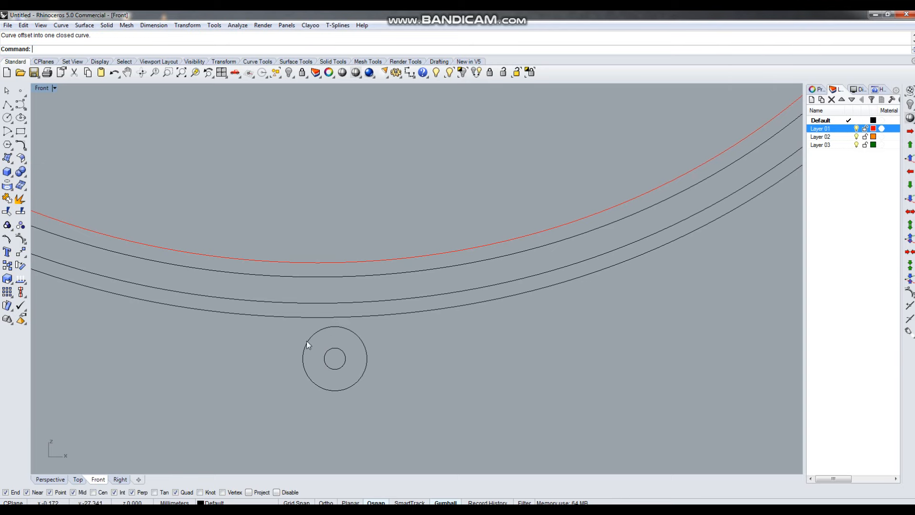
pyautogui.scroll(-2, 339, 369)
pyautogui.scroll(2, 338, 369)
pyautogui.scroll(-4, 342, 363)
pyautogui.scroll(2, 343, 363)
pyautogui.scroll(-7, 381, 377)
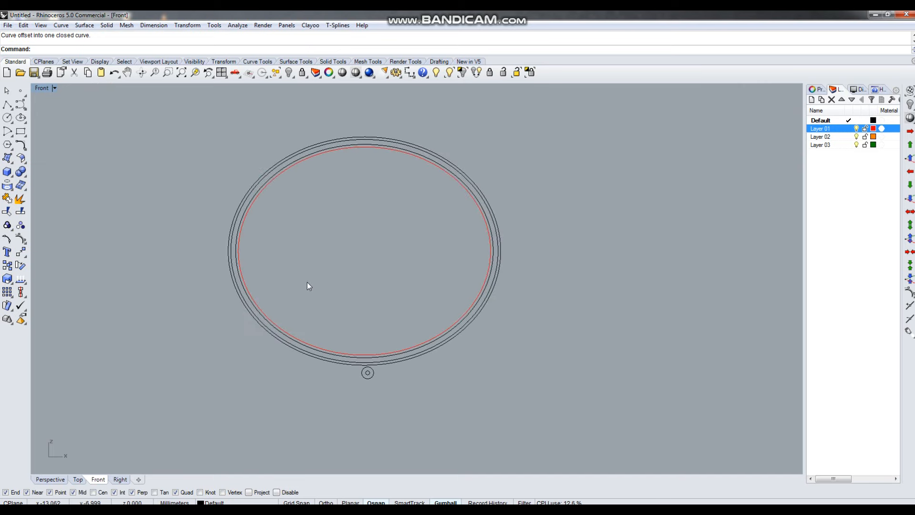
# - Move both concentric circles straight up about 0.44 mm so the outer circle meets the outermost oval
pyautogui.scroll(9, 376, 382)
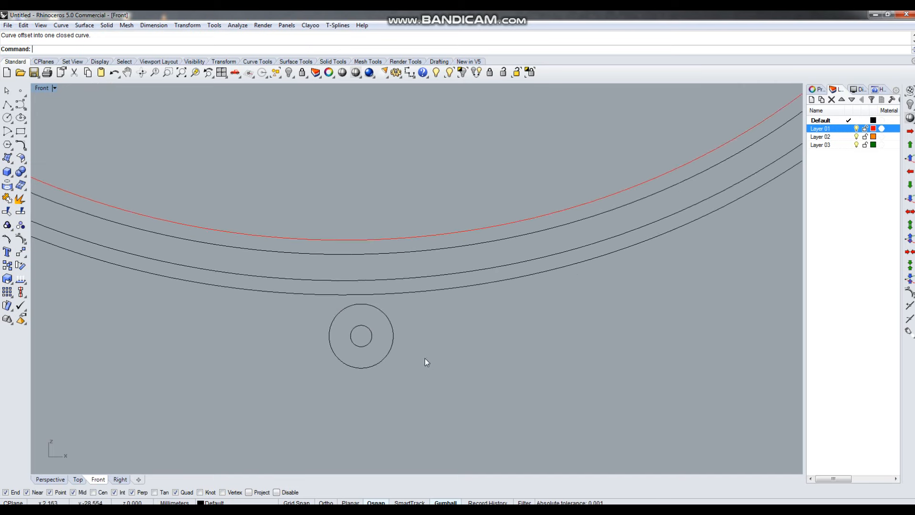
pyautogui.scroll(4, 413, 374)
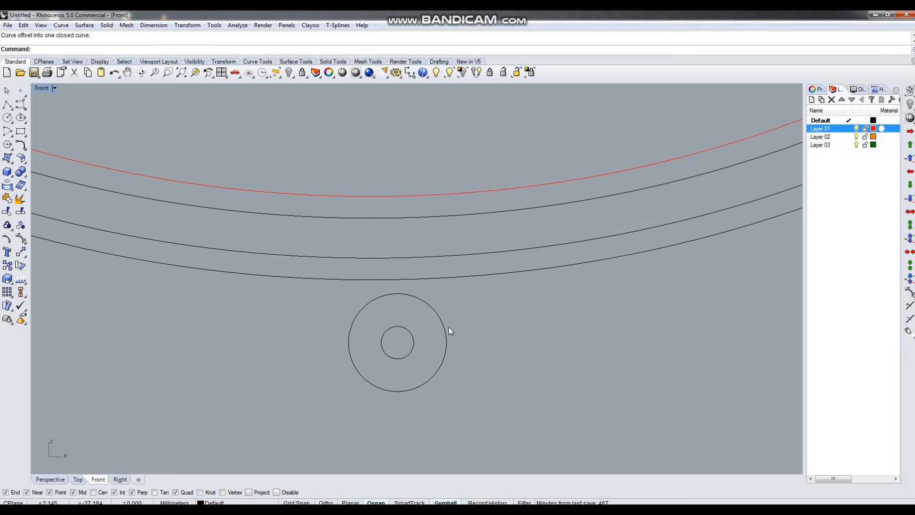
pyautogui.moveTo(394, 341); pyautogui.dragTo(396, 343)
pyautogui.scroll(2, 401, 329)
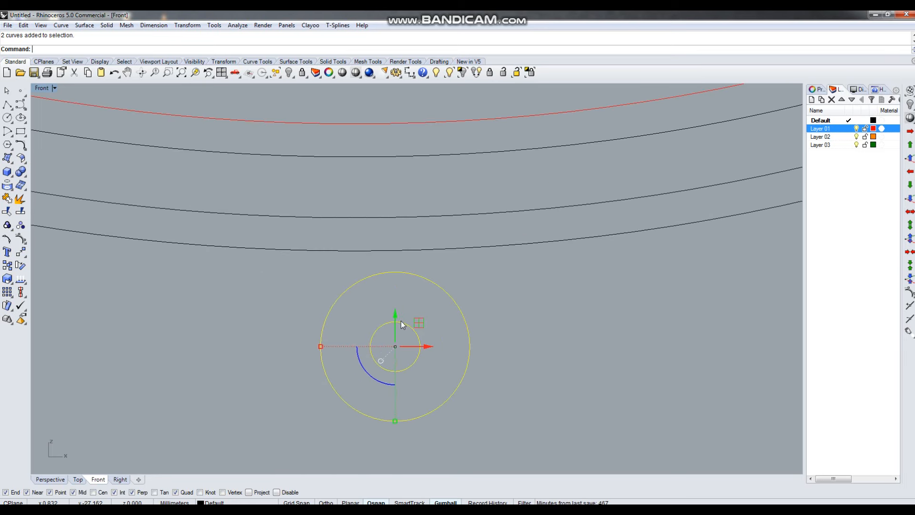
pyautogui.write('m')
pyautogui.press('Return')
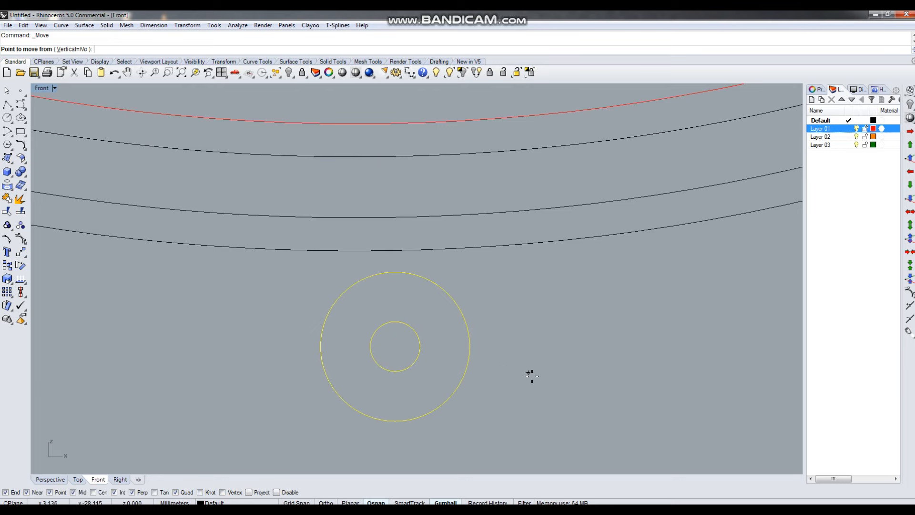
pyautogui.click(533, 376)
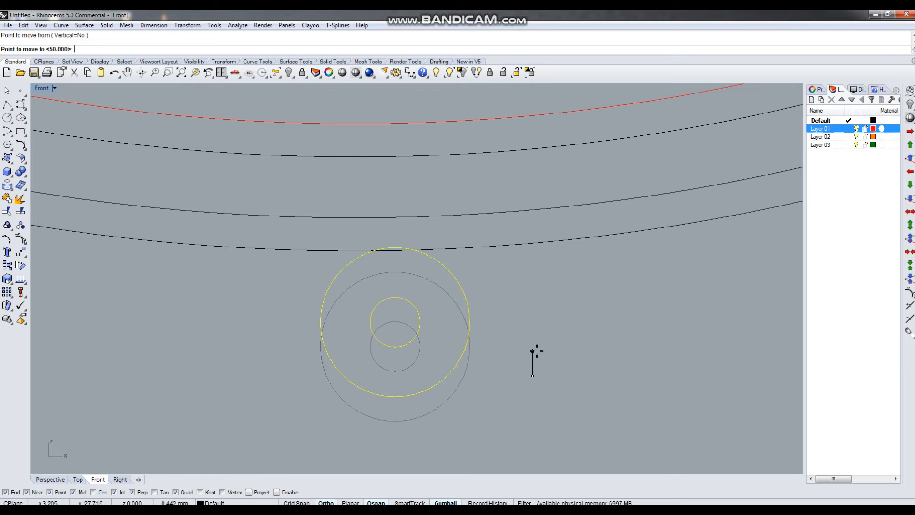
pyautogui.click(533, 351)
# - Raise both concentric circles further until the top of the outer circle reaches the second-outermost oval
pyautogui.scroll(-4, 428, 306)
pyautogui.click(317, 286)
pyautogui.scroll(-6, 312, 273)
pyautogui.scroll(8, 429, 271)
pyautogui.click(346, 266)
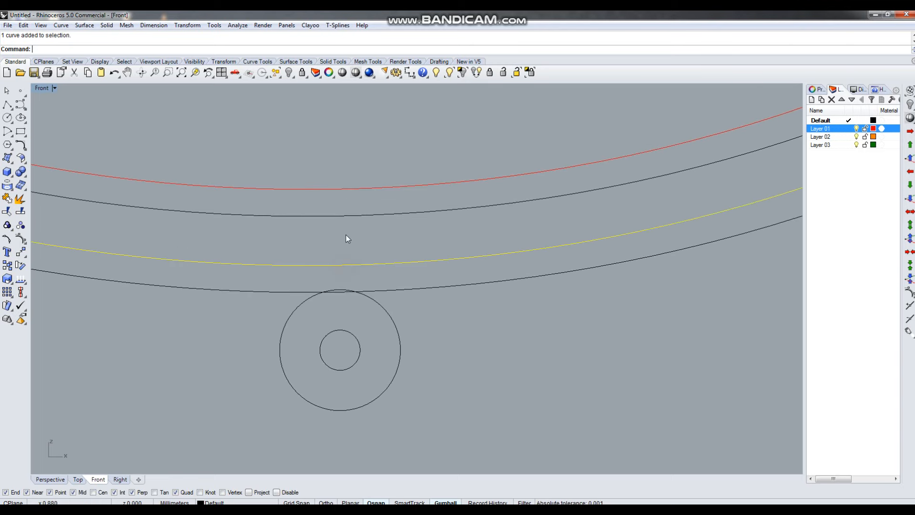
pyautogui.click(342, 220)
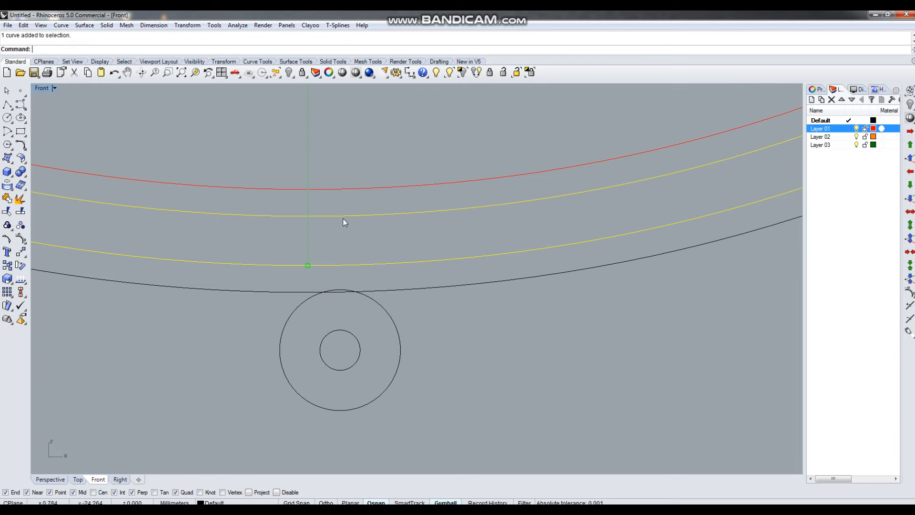
pyautogui.moveTo(448, 328); pyautogui.dragTo(251, 371)
pyautogui.moveTo(339, 327); pyautogui.dragTo(340, 299)
pyautogui.click(450, 331)
pyautogui.scroll(-2, 403, 316)
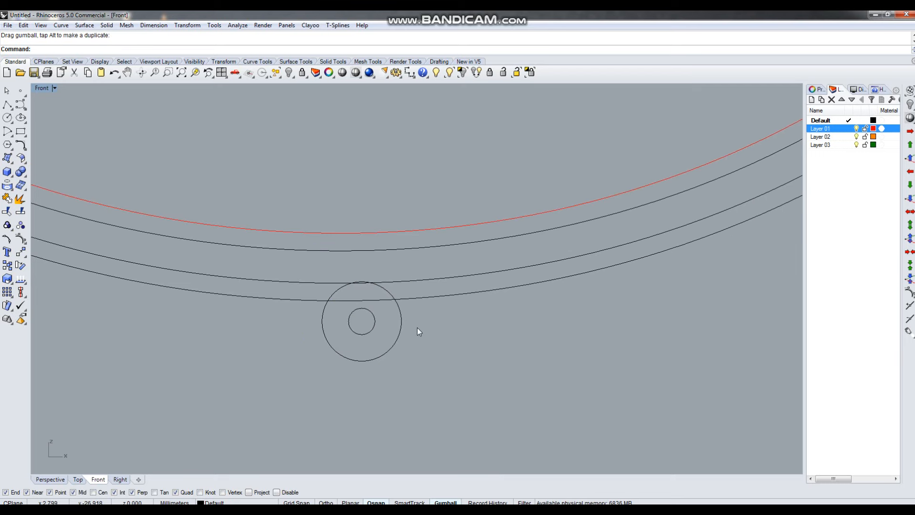
# - Measure the distance from the bottom of the outer circle to the red inner oval
pyautogui.click(410, 72)
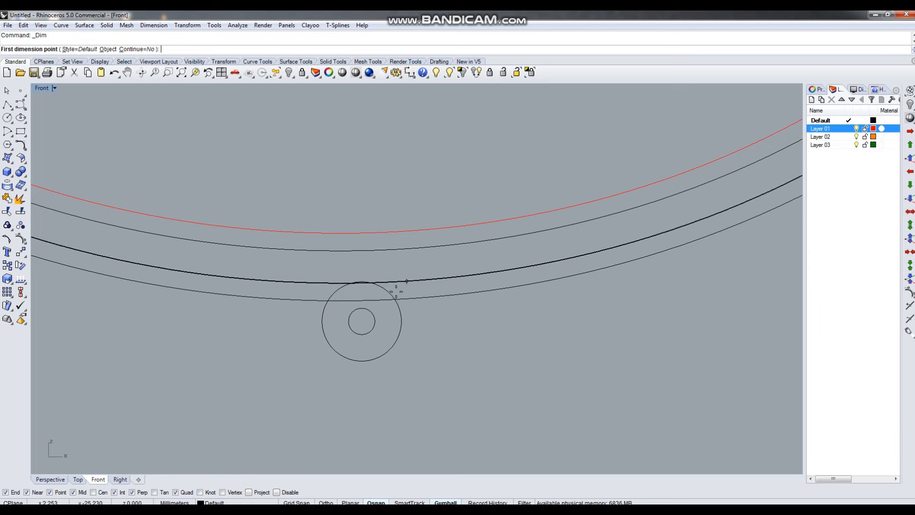
pyautogui.click(367, 363)
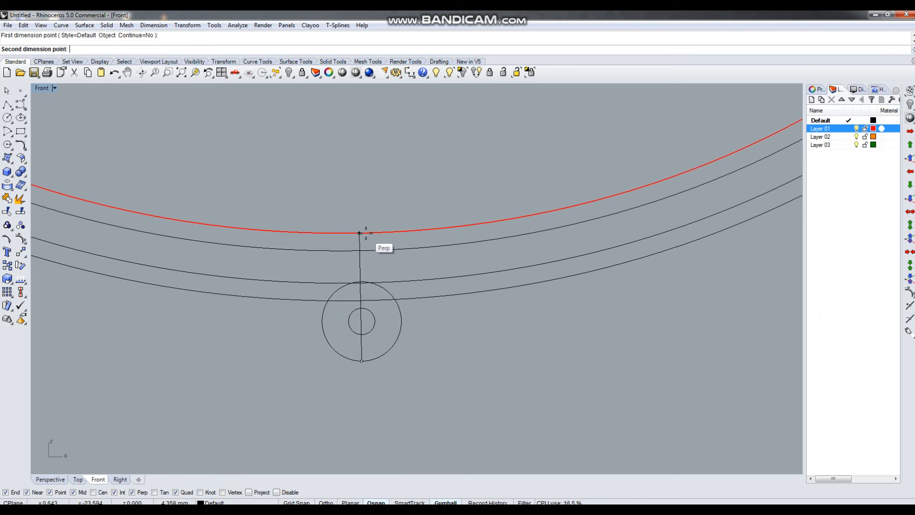
pyautogui.click(366, 233)
pyautogui.scroll(-6, 195, 282)
pyautogui.scroll(2, 513, 319)
pyautogui.scroll(2, 512, 320)
pyautogui.press('Escape')
pyautogui.scroll(-4, 488, 332)
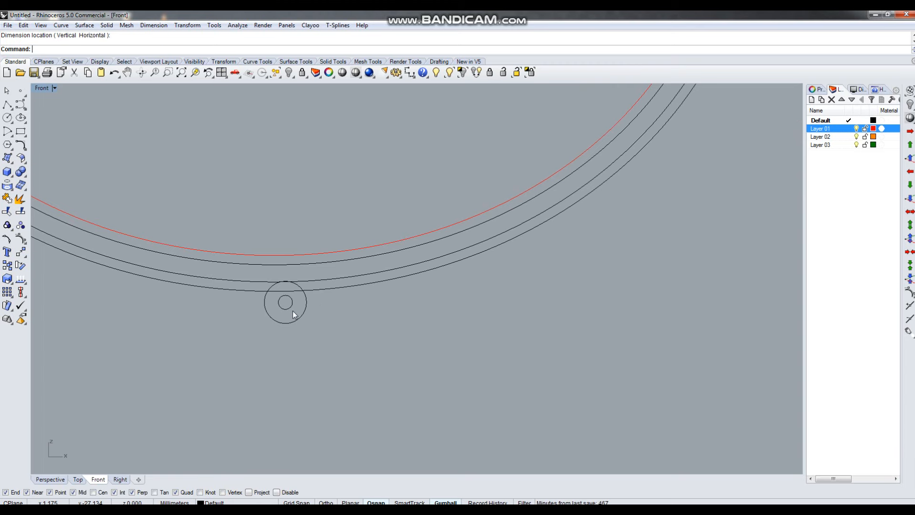
# - Examine how the concentric circles sit relative to the red inner oval and its black offsets
pyautogui.scroll(3, 285, 308)
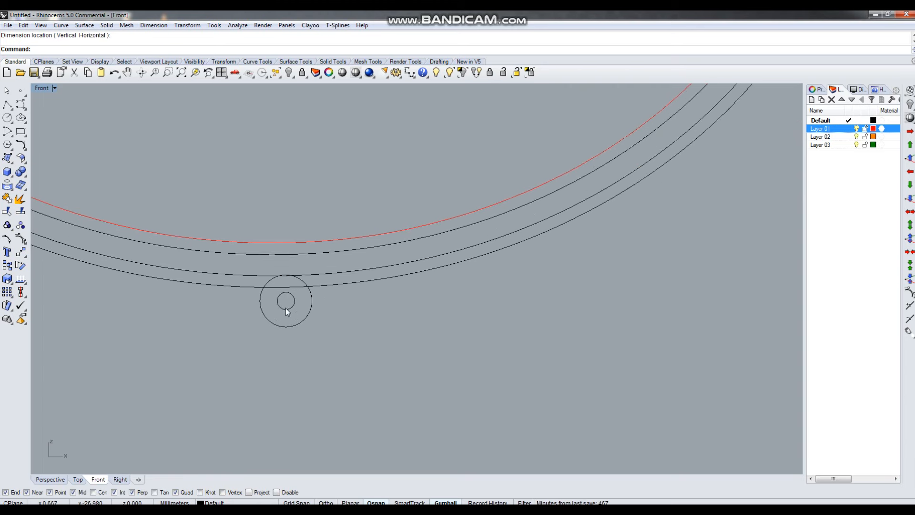
pyautogui.moveTo(334, 333); pyautogui.dragTo(263, 304)
pyautogui.click(371, 372)
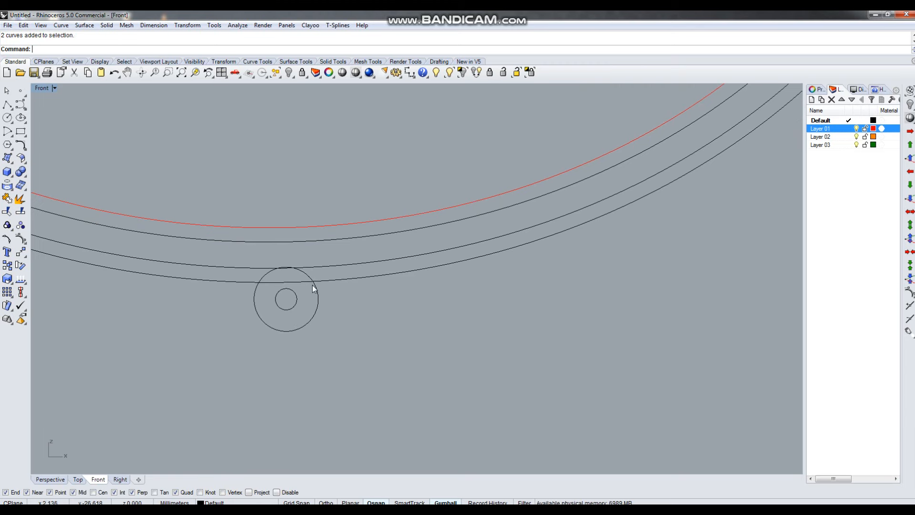
pyautogui.click(297, 228)
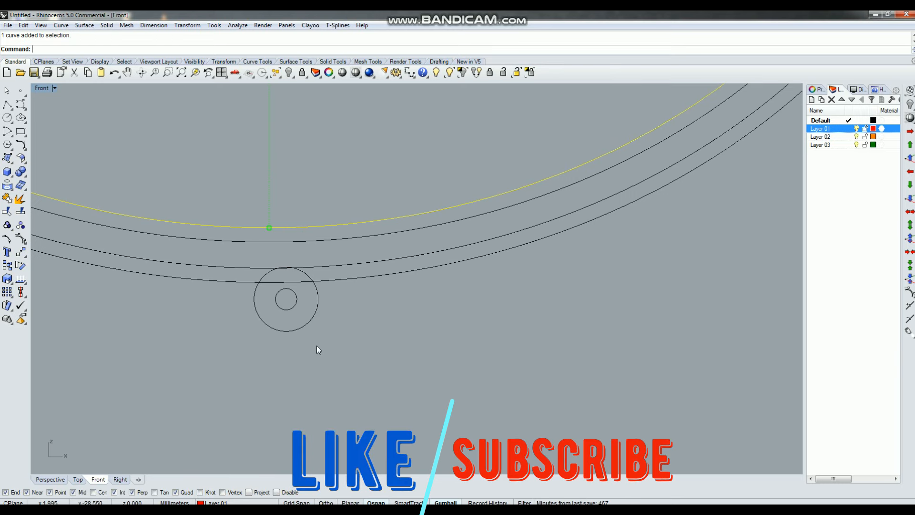
pyautogui.scroll(-4, 388, 355)
pyautogui.click(414, 351)
pyautogui.scroll(-4, 415, 351)
pyautogui.moveTo(418, 353); pyautogui.dragTo(414, 380, button='right')
pyautogui.scroll(2, 355, 365)
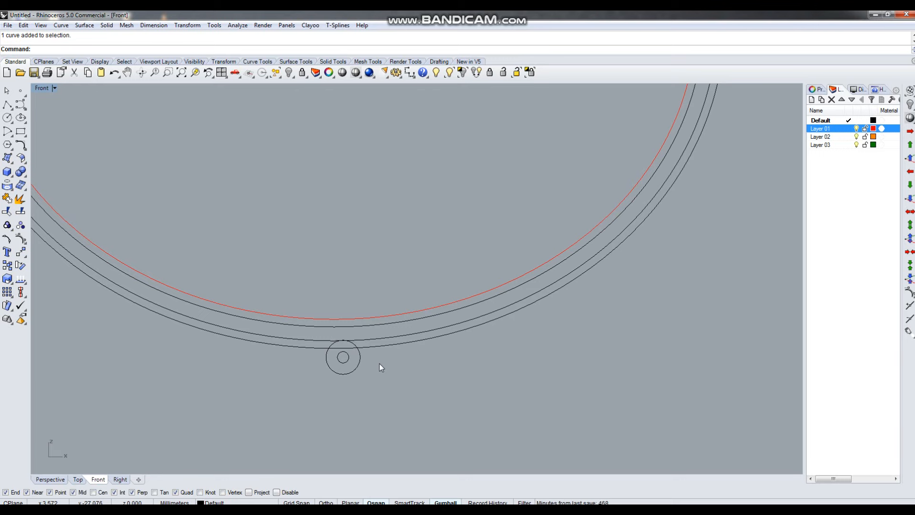
pyautogui.scroll(3, 334, 362)
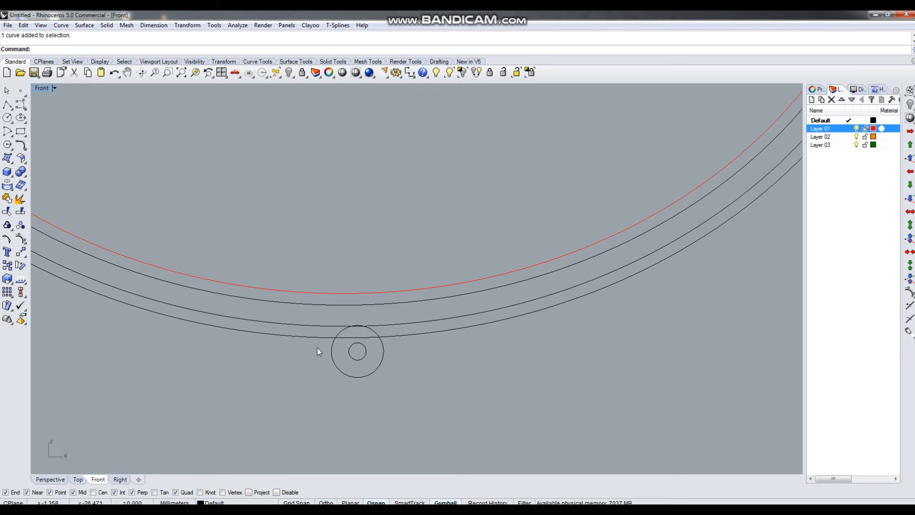
pyautogui.scroll(-6, 324, 349)
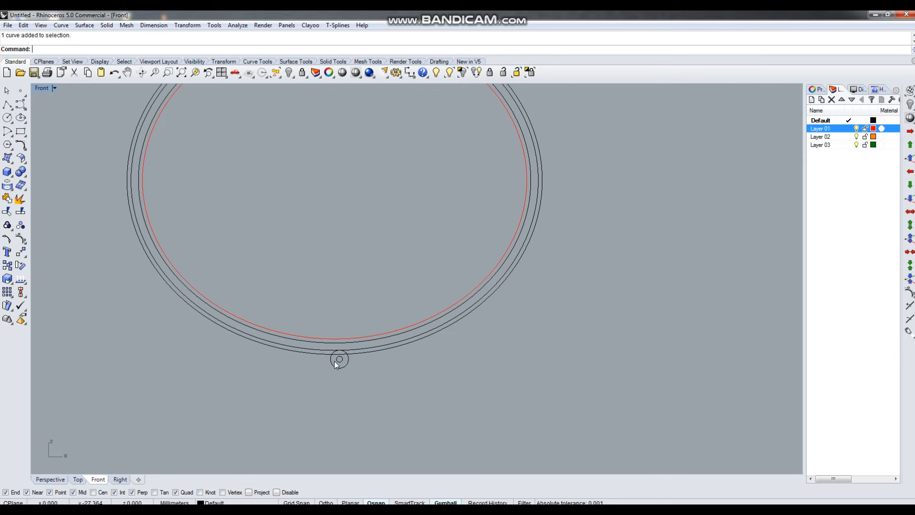
pyautogui.scroll(3, 334, 359)
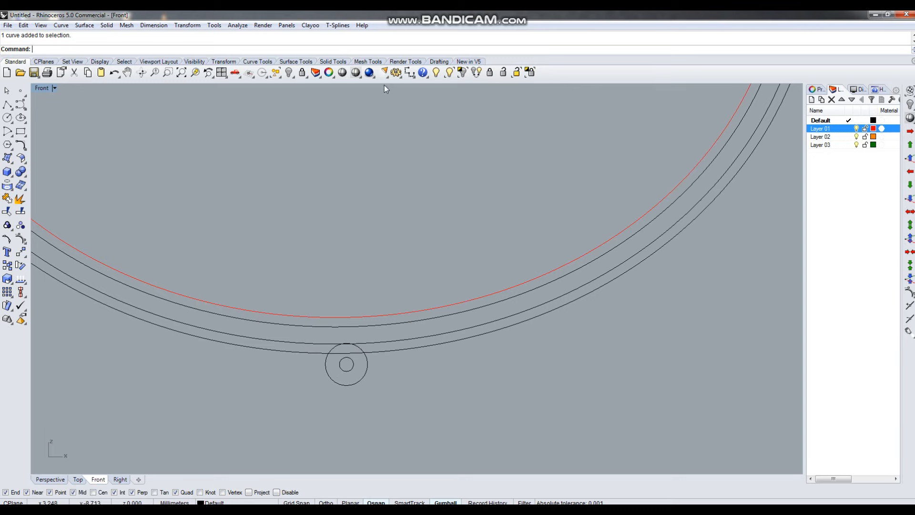
# - Check the vertical distance between the outer circle's lowest point and the red oval again with a temporary dimension
pyautogui.click(403, 76)
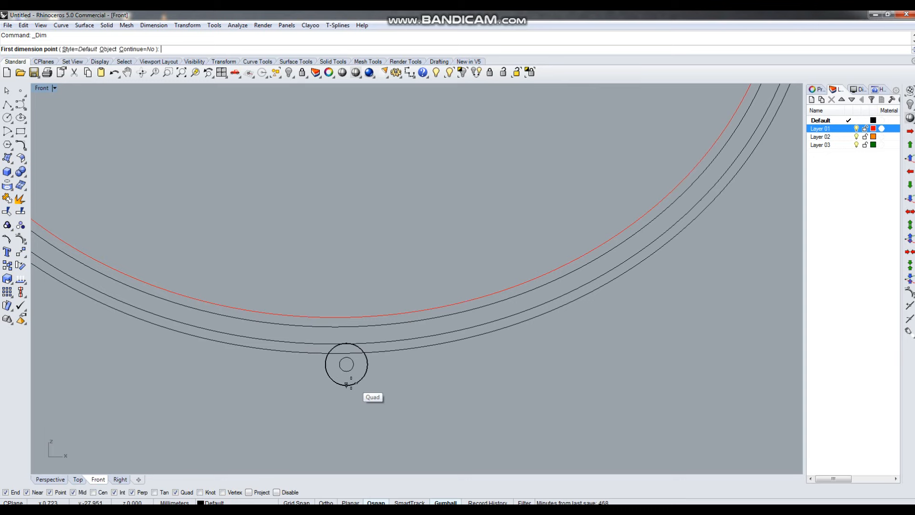
pyautogui.click(348, 385)
pyautogui.click(347, 317)
pyautogui.scroll(-2, 341, 333)
pyautogui.scroll(4, 507, 344)
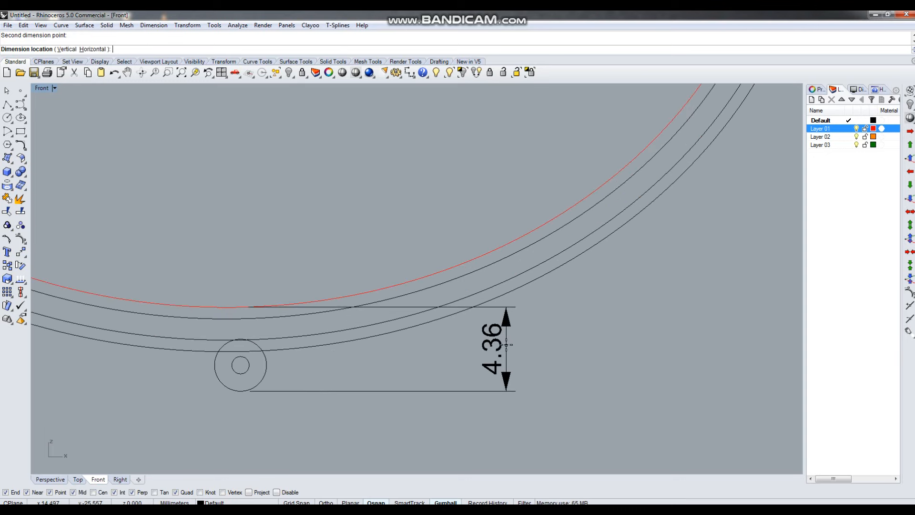
pyautogui.press('Escape')
# - Offset the red inner oval 4 mm outward so the new curve crosses the lower part of the outer circle
pyautogui.click(287, 303)
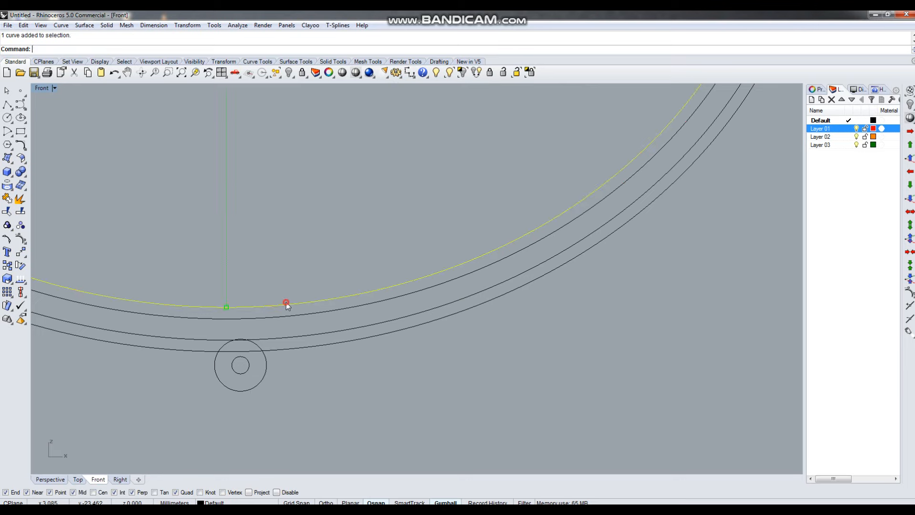
pyautogui.rightClick(333, 359)
pyautogui.write('4')
pyautogui.press('Return')
pyautogui.click(300, 406)
pyautogui.scroll(4, 276, 409)
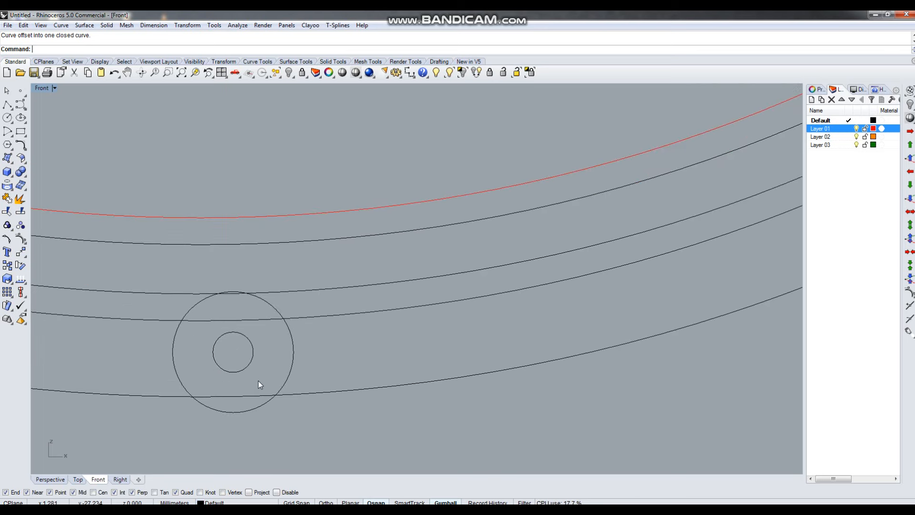
# - Assign the new outermost oval to Layer 01
pyautogui.scroll(-3, 267, 387)
pyautogui.scroll(-4, 286, 388)
pyautogui.scroll(2, 316, 354)
pyautogui.scroll(2, 317, 354)
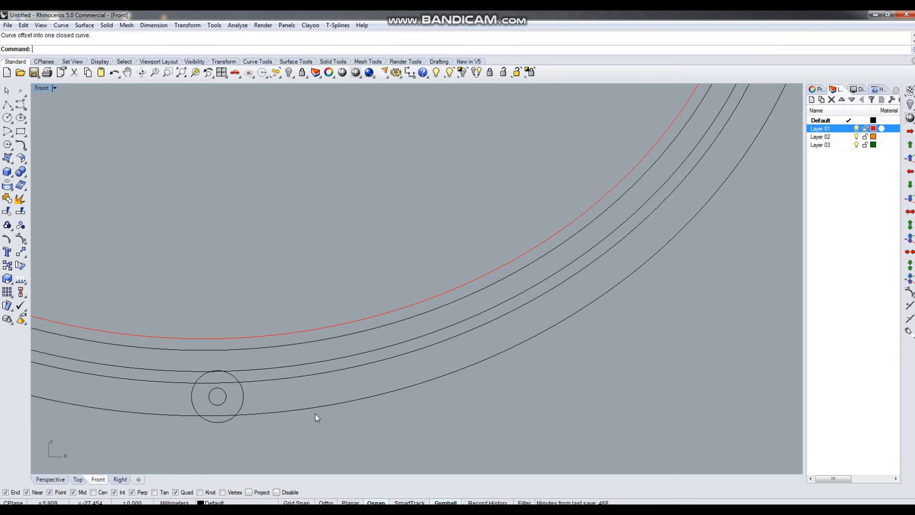
pyautogui.scroll(-3, 336, 378)
pyautogui.click(337, 395)
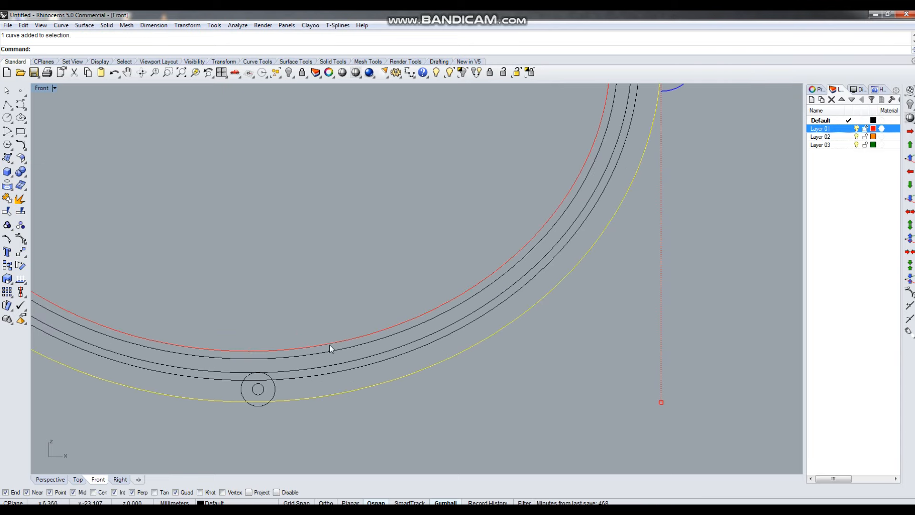
pyautogui.scroll(-5, 481, 373)
pyautogui.rightClick(830, 128)
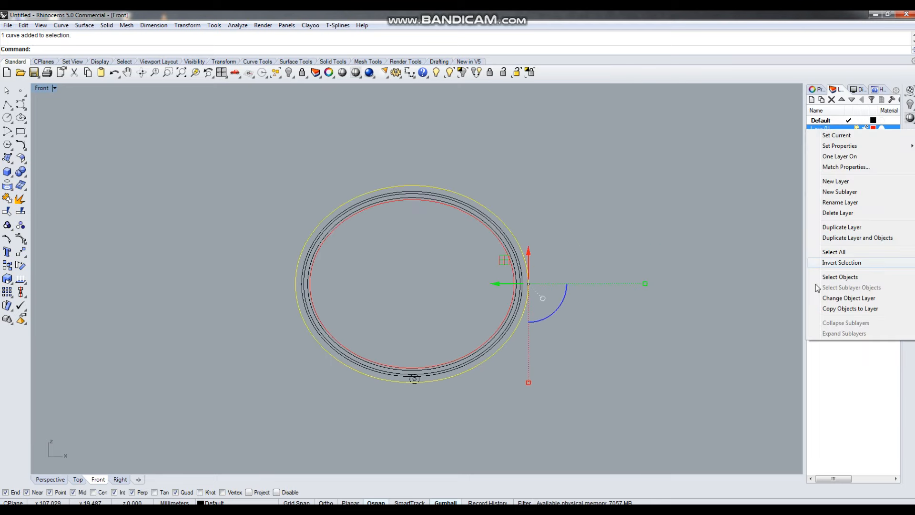
pyautogui.click(844, 298)
pyautogui.scroll(3, 507, 333)
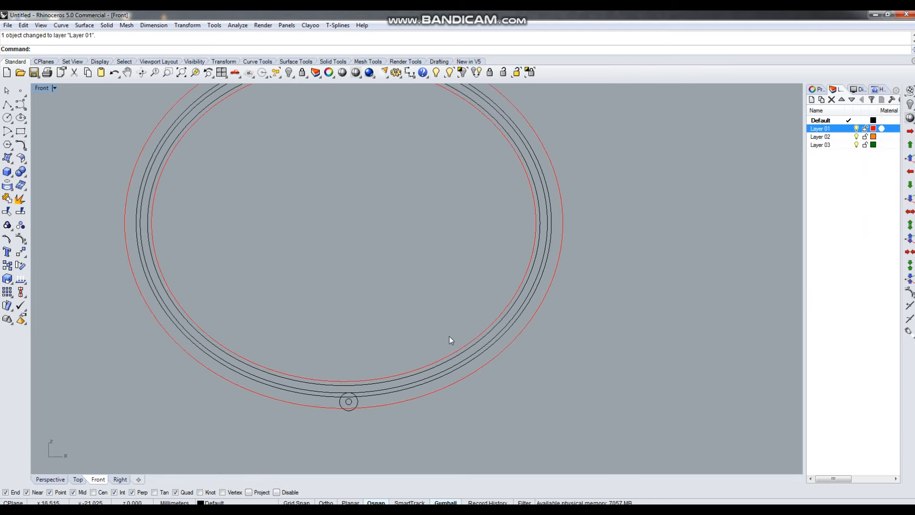
# - Draw a both-sides line with a half-length of 3.5/2 mm across the inner red oval's lowest point, perpendicular to the oval's plane
pyautogui.scroll(4, 364, 392)
pyautogui.scroll(-4, 377, 358)
pyautogui.scroll(5, 405, 395)
pyautogui.hotkey('ctrl', 'F4')
pyautogui.moveTo(407, 367); pyautogui.dragTo(367, 336, button='right')
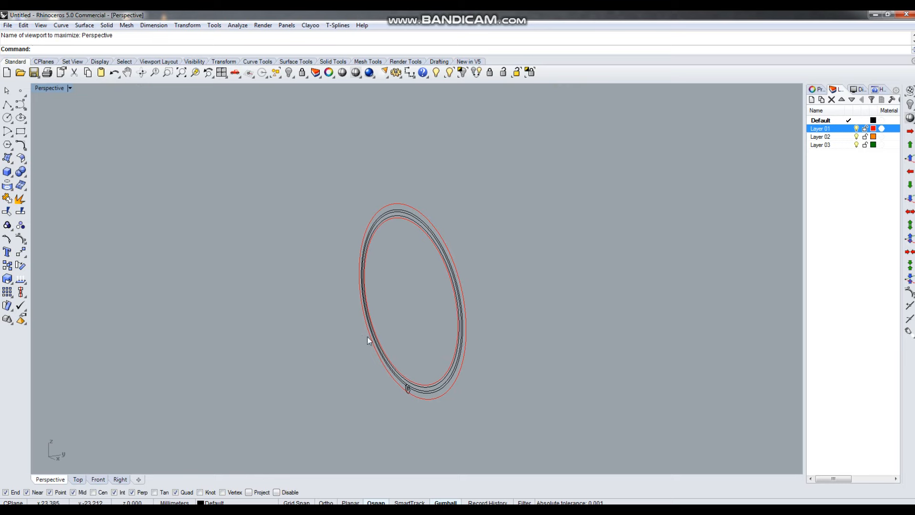
pyautogui.press('Return')
pyautogui.moveTo(388, 424); pyautogui.dragTo(408, 402, button='right')
pyautogui.scroll(9, 387, 364)
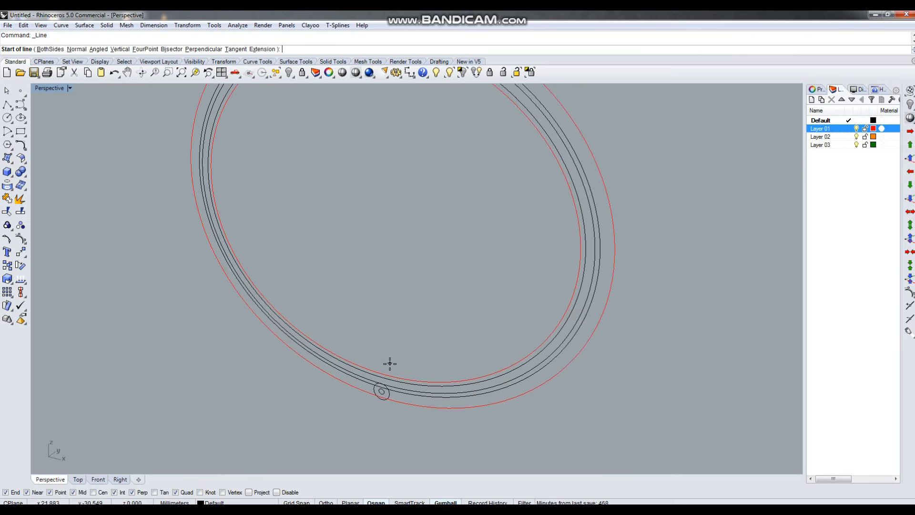
pyautogui.click(369, 377)
pyautogui.write('b')
pyautogui.press('Return')
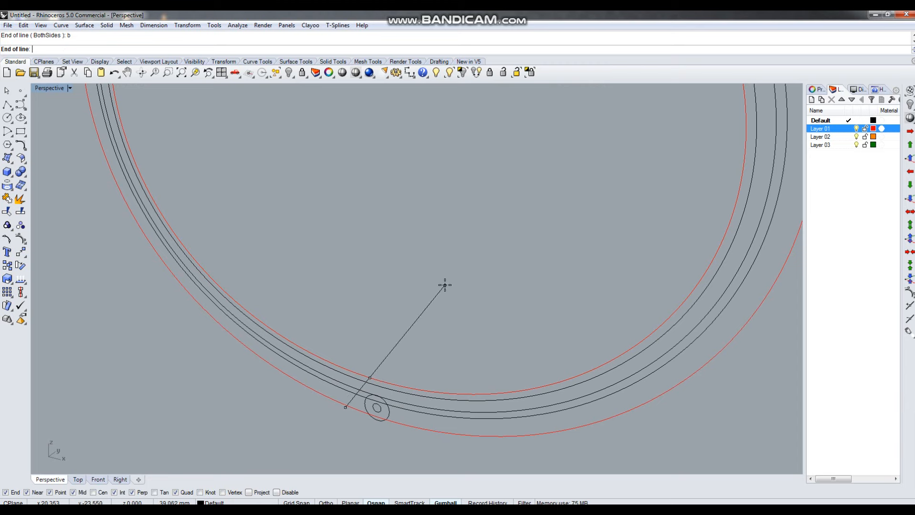
pyautogui.write('3.5/2')
pyautogui.press('Return')
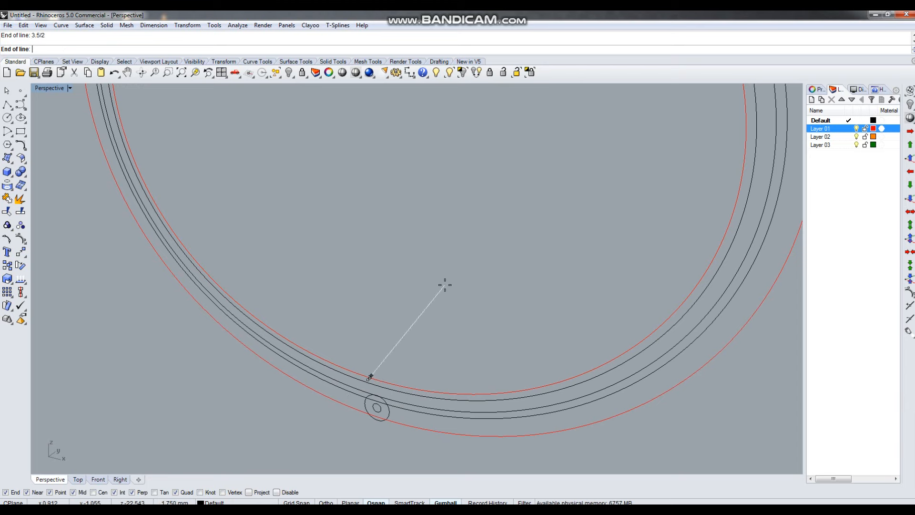
pyautogui.click(468, 272)
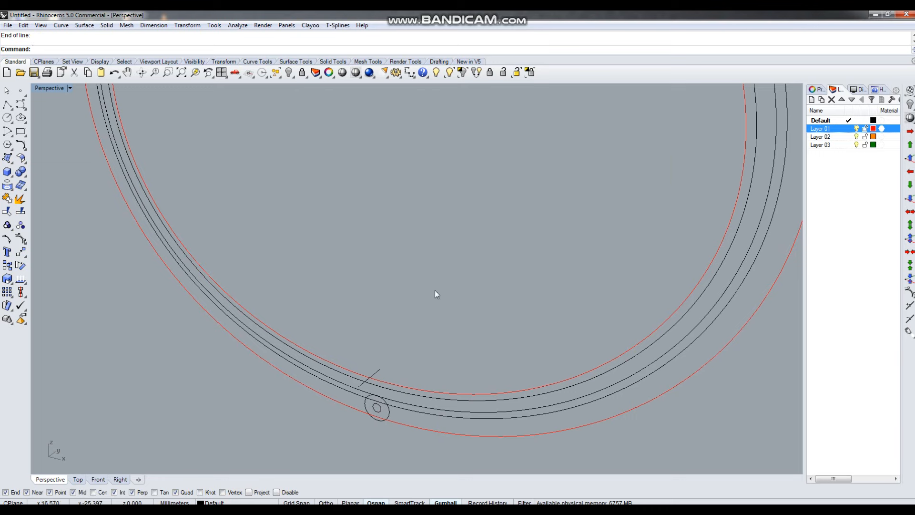
pyautogui.moveTo(435, 291); pyautogui.dragTo(373, 342, button='right')
pyautogui.moveTo(471, 260); pyautogui.dragTo(400, 328, button='right')
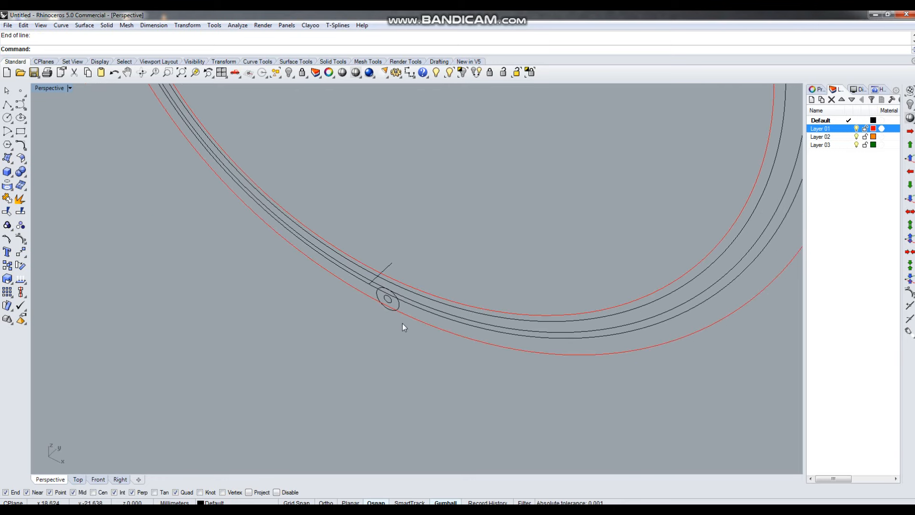
pyautogui.hotkey('ctrl', 'F3')
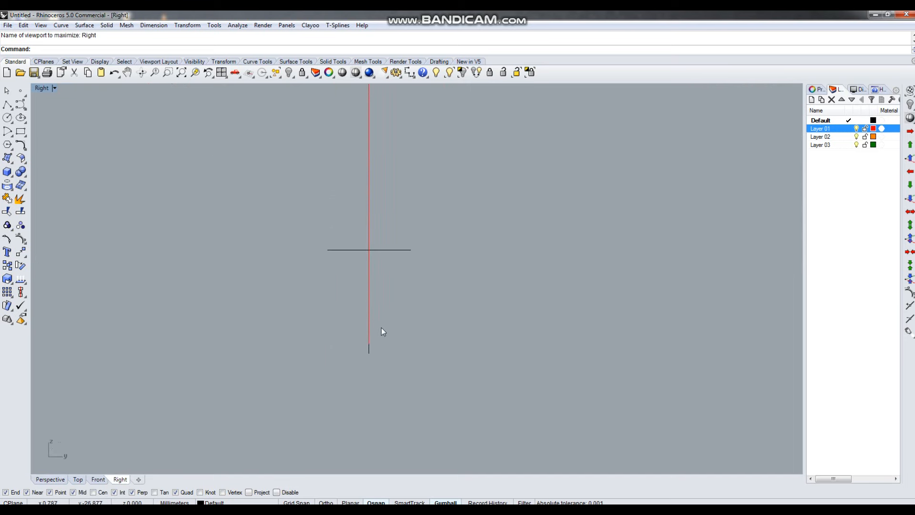
pyautogui.scroll(14, 423, 348)
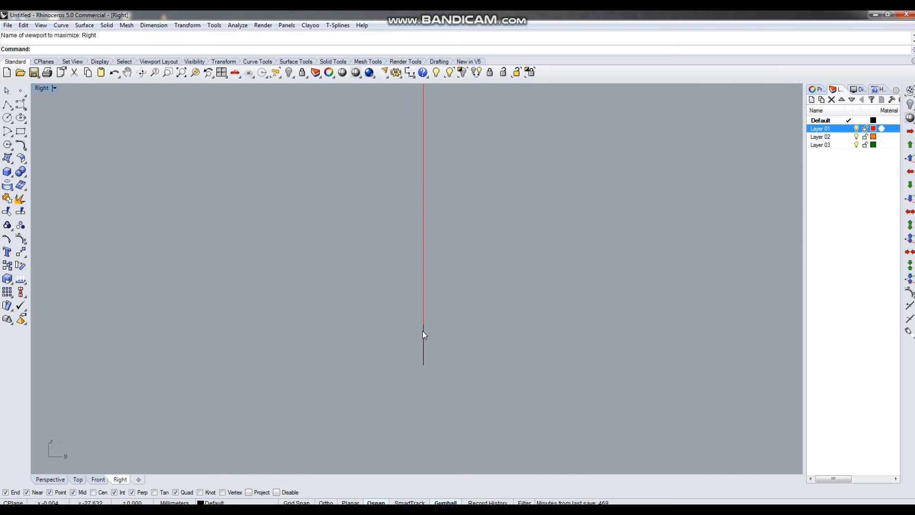
pyautogui.rightClick(422, 327)
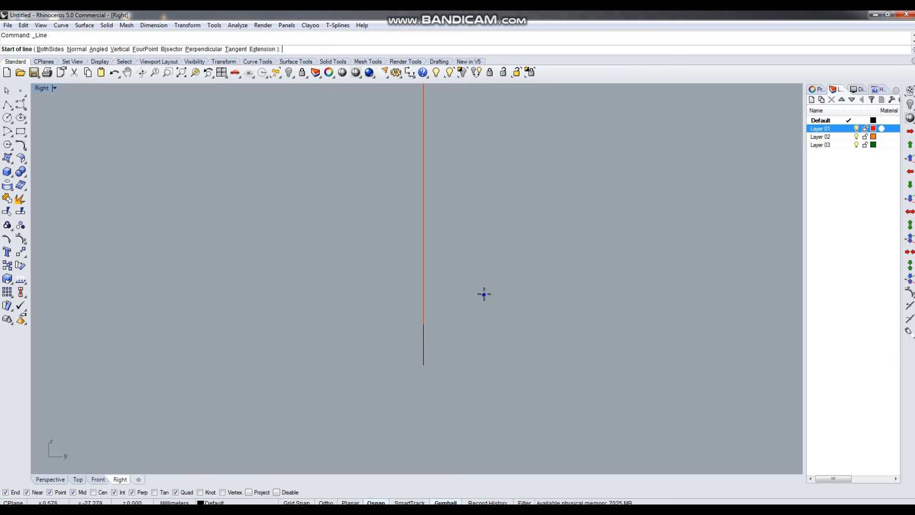
pyautogui.press('Escape')
# - Hide the two small concentric circles
pyautogui.hotkey('ctrl', 'F4')
pyautogui.moveTo(390, 332); pyautogui.dragTo(337, 379, button='right')
pyautogui.click(305, 358)
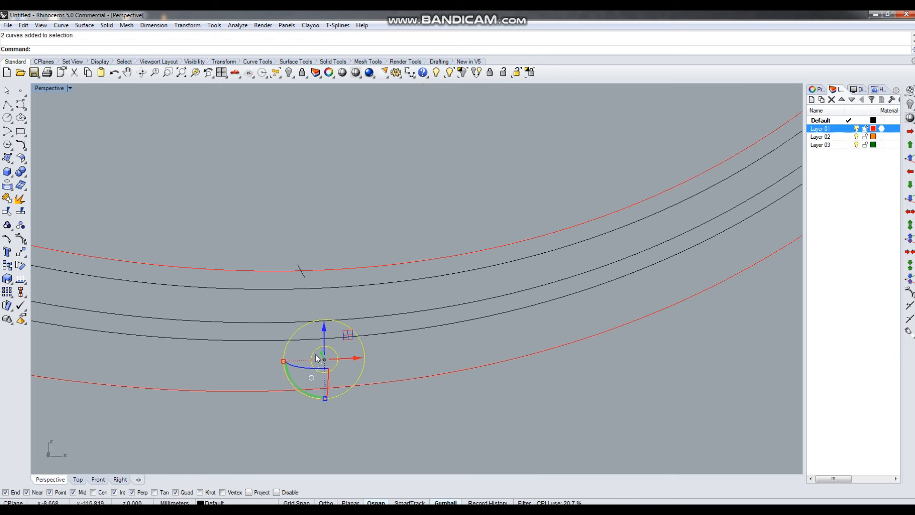
pyautogui.hotkey('ctrl', 'h')
# - Draw a horizontal both-sides line with a half-length of 3.5/2 mm centred on the outer red oval's lowest point in the Right view
pyautogui.hotkey('ctrl', 'F3')
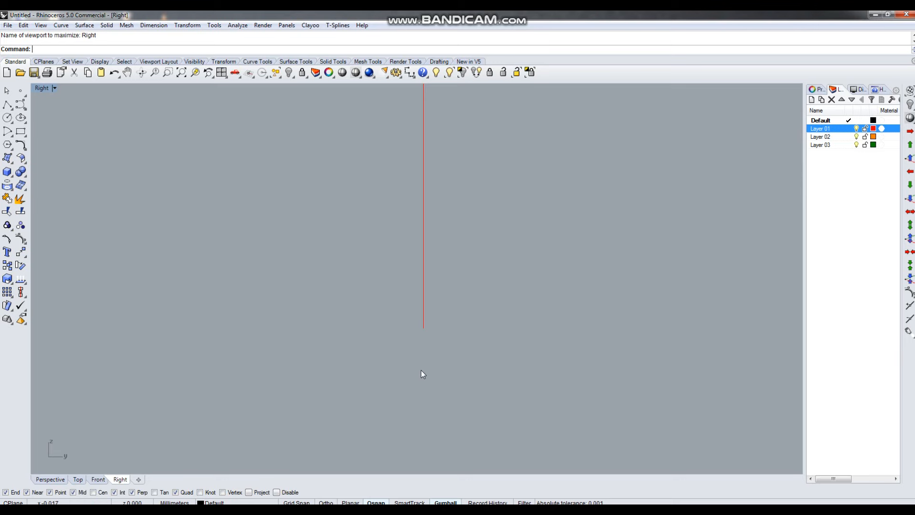
pyautogui.write('line')
pyautogui.press('Return')
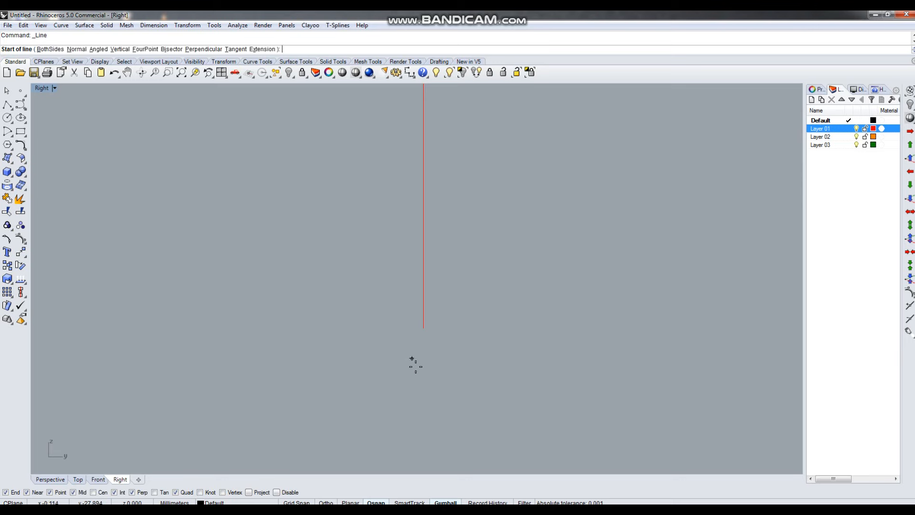
pyautogui.click(424, 329)
pyautogui.write('b')
pyautogui.press('Return')
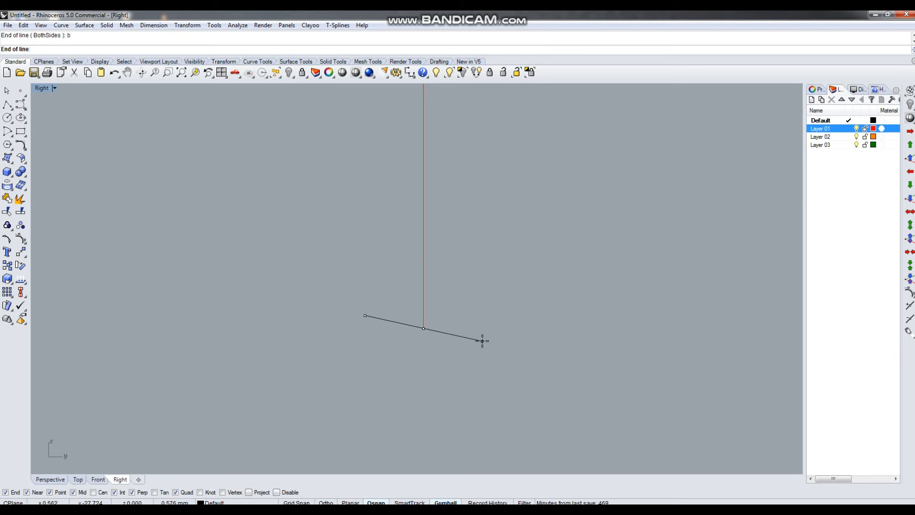
pyautogui.write('3.5/2')
pyautogui.press('Return')
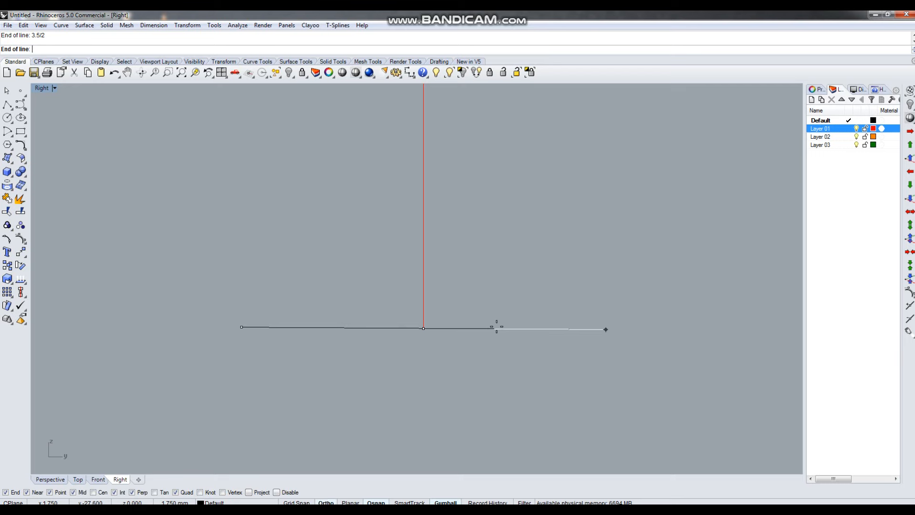
pyautogui.click(505, 326)
# - Offset the lower horizontal line 0.5 mm upward
pyautogui.scroll(-2, 394, 348)
pyautogui.scroll(-3, 403, 345)
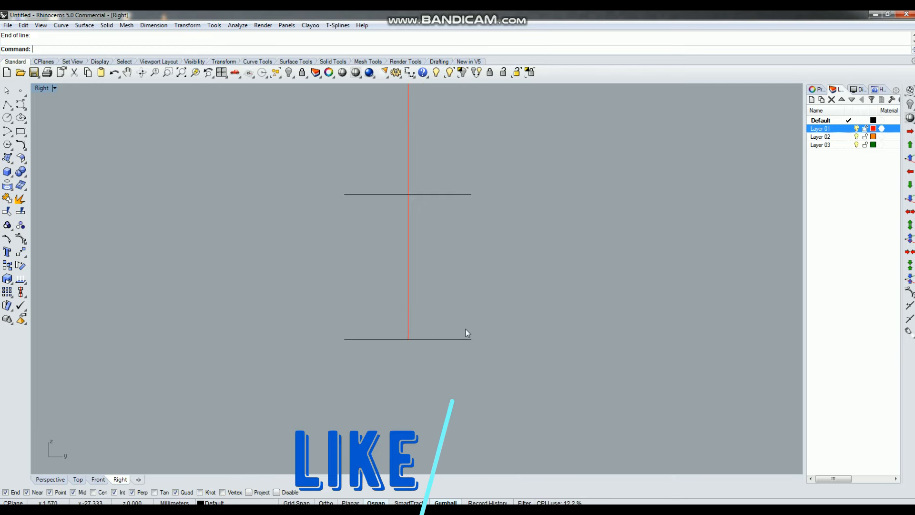
pyautogui.moveTo(465, 329); pyautogui.dragTo(410, 356, button='right')
pyautogui.scroll(-2, 379, 334)
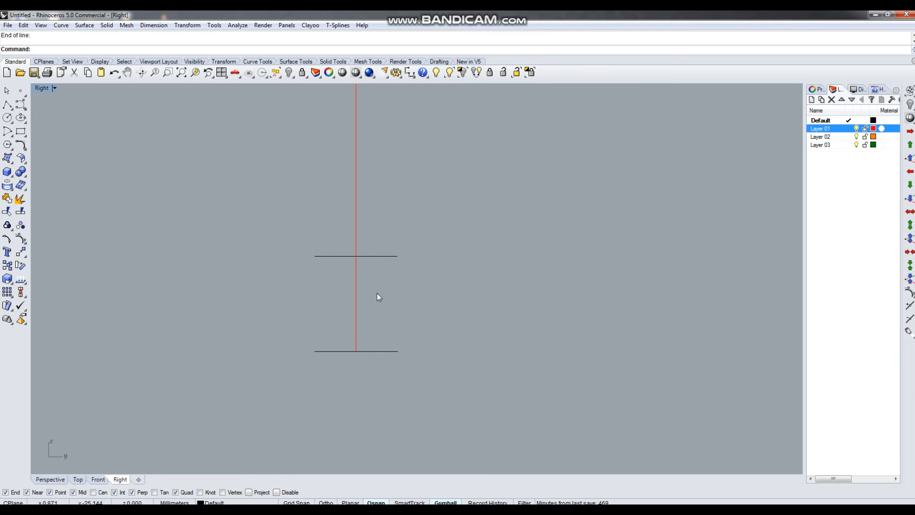
pyautogui.click(371, 382)
pyautogui.rightClick(394, 357)
pyautogui.write('.5')
pyautogui.press('Return')
pyautogui.click(411, 308)
pyautogui.press('Escape')
# - Draw an arc between the offset line's endpoints that bulges down to the middle of the lowest line
pyautogui.write('Arc')
pyautogui.press('Return')
pyautogui.scroll(1, 312, 355)
pyautogui.click(315, 336)
pyautogui.click(416, 337)
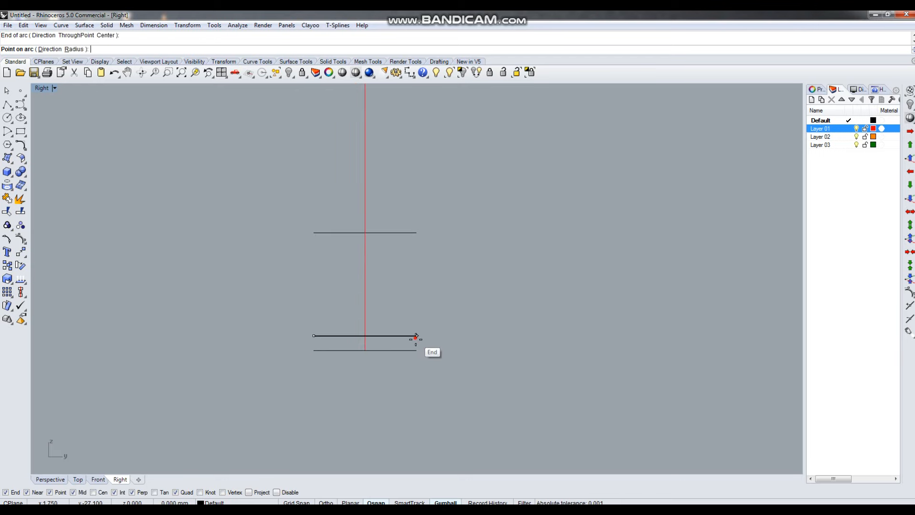
pyautogui.click(369, 372)
# - Connect one end of the upper line to the arc's end with a vertical line and delete the 0.5 mm offset line
pyautogui.write('line')
pyautogui.press('Return')
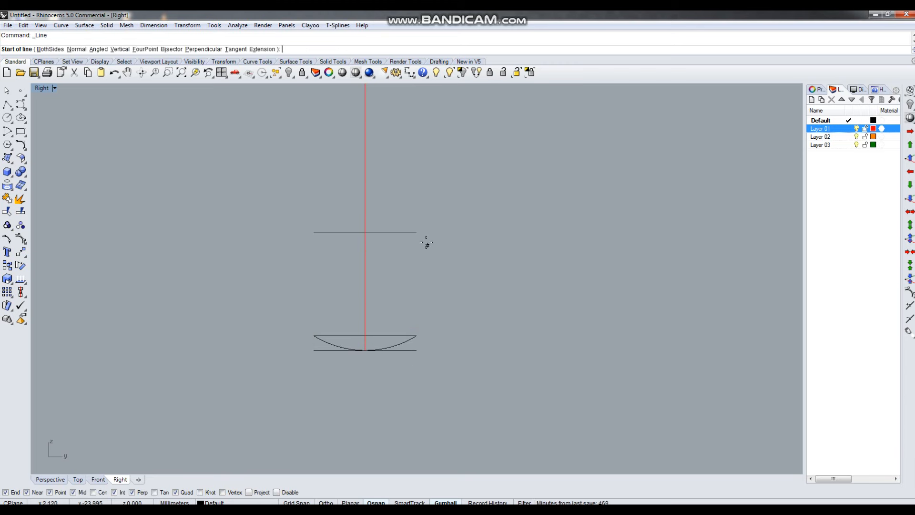
pyautogui.click(417, 233)
pyautogui.click(417, 336)
pyautogui.click(398, 335)
pyautogui.press('Delete')
# - Mirror the vertical side line about the Y axis and delete the lowest horizontal guide line
pyautogui.click(417, 296)
pyautogui.write('Mirror')
pyautogui.press('Return')
pyautogui.write('y')
pyautogui.press('Return')
pyautogui.moveTo(336, 302); pyautogui.dragTo(306, 342)
pyautogui.click(406, 361)
pyautogui.click(416, 350)
pyautogui.press('Delete')
# - Join the top line, both side lines and the bottom arc into one closed profile
pyautogui.moveTo(280, 358); pyautogui.dragTo(281, 355)
pyautogui.moveTo(396, 380); pyautogui.dragTo(398, 371)
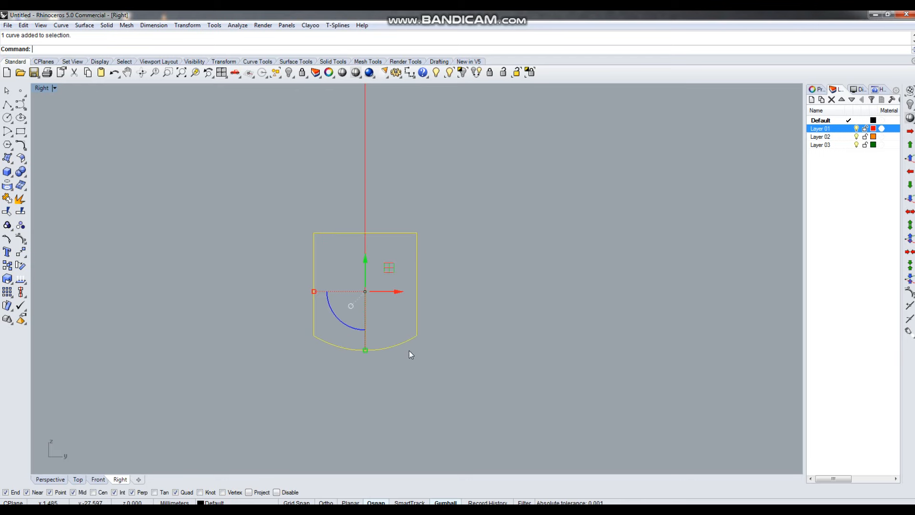
pyautogui.hotkey('ctrl', 'j')
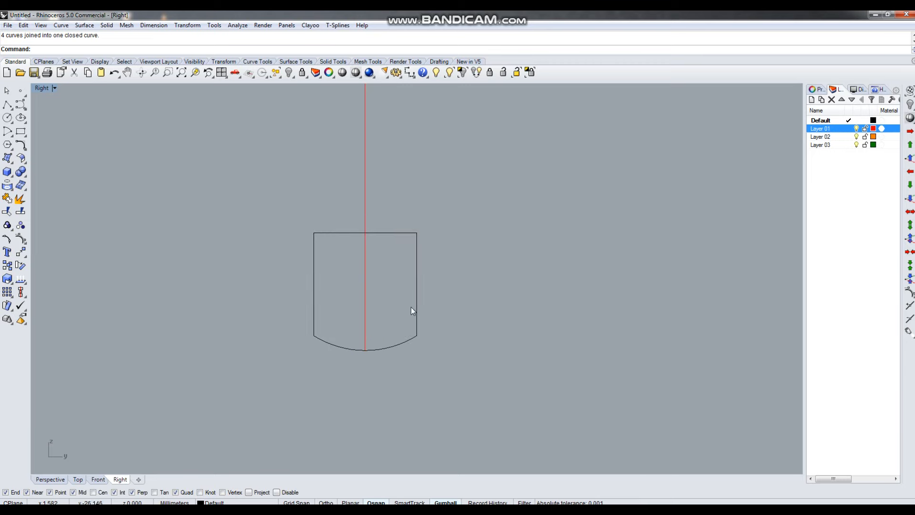
# - Sweep the closed profile along the inner and outermost red ovals with a two-rail sweep to form the oval band
pyautogui.hotkey('ctrl', 'F4')
pyautogui.moveTo(377, 278); pyautogui.dragTo(391, 315, button='right')
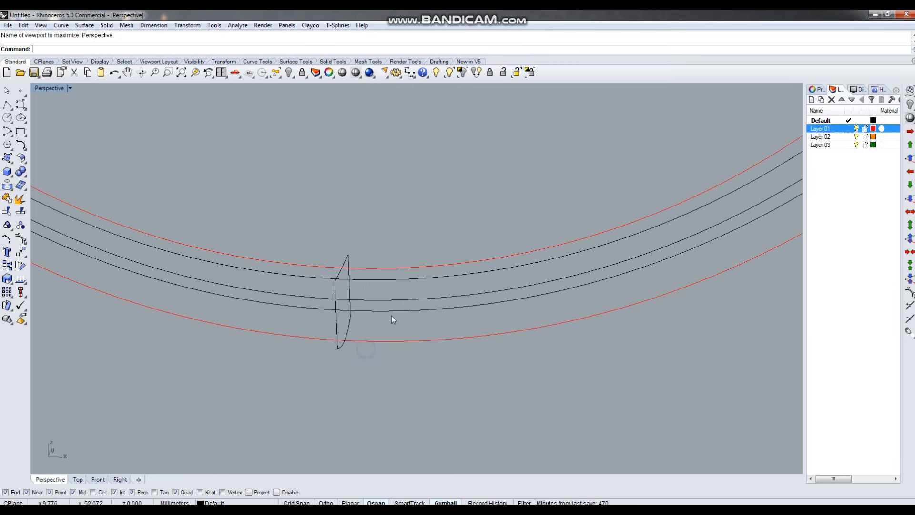
pyautogui.click(397, 269)
pyautogui.click(390, 341)
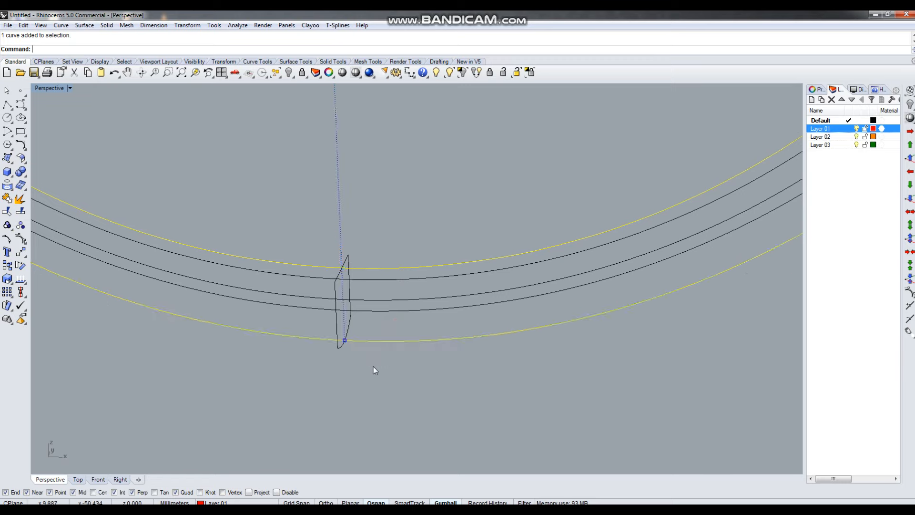
pyautogui.write('s2')
pyautogui.press('Return')
pyautogui.click(336, 326)
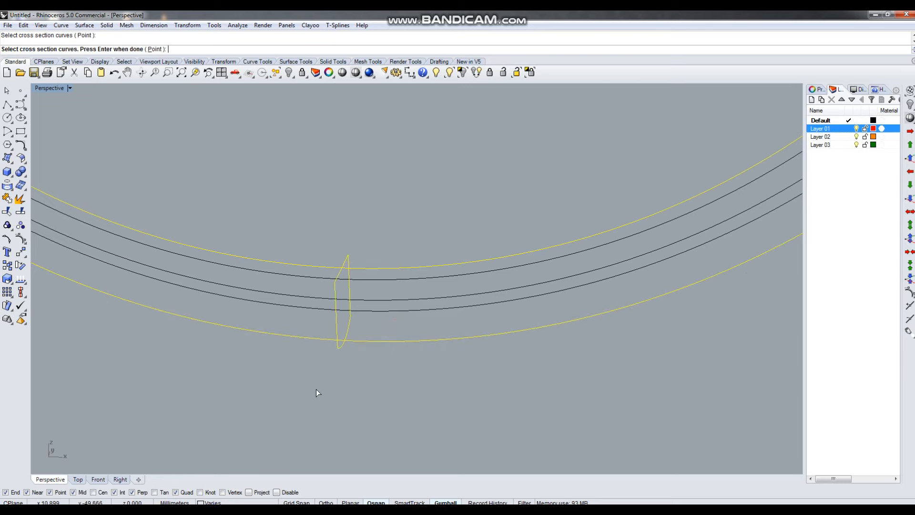
pyautogui.scroll(-3, 317, 388)
pyautogui.press('Return')
pyautogui.press('Return')
pyautogui.press('Return')
pyautogui.scroll(-8, 365, 398)
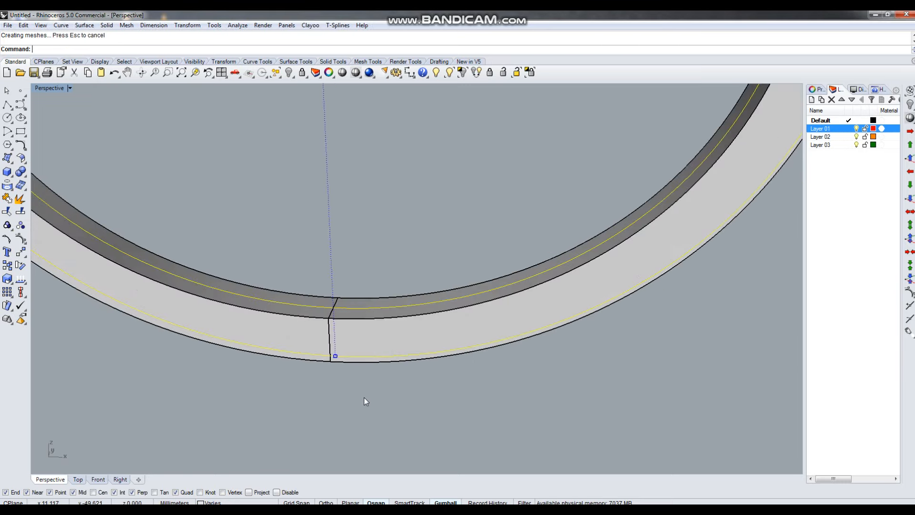
# - Examine the swept oval band's rounded outer face, flat sides and inner surface from several angles
pyautogui.moveTo(466, 323); pyautogui.dragTo(381, 258, button='right')
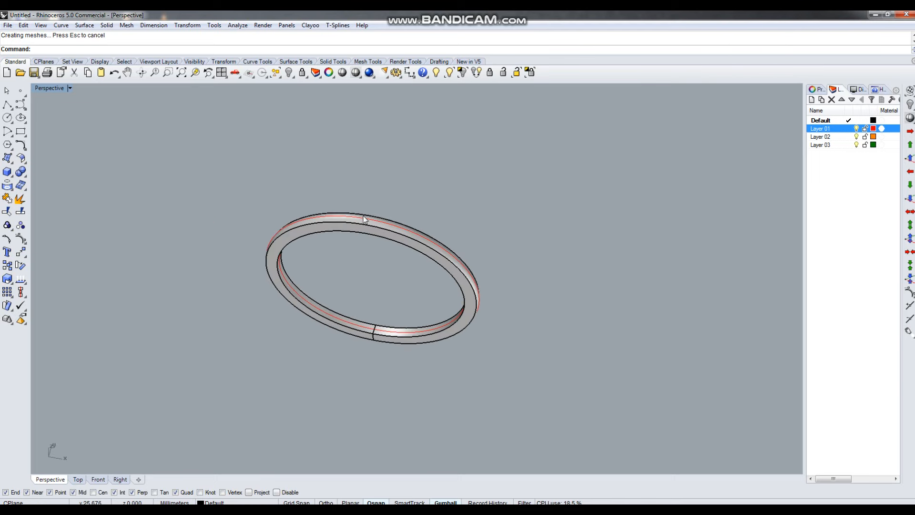
pyautogui.scroll(4, 377, 254)
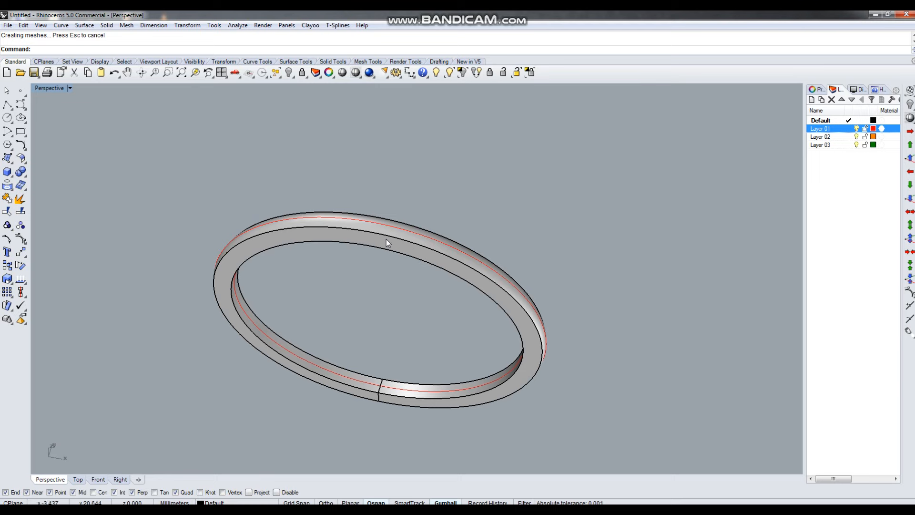
pyautogui.moveTo(404, 242); pyautogui.dragTo(421, 292, button='right')
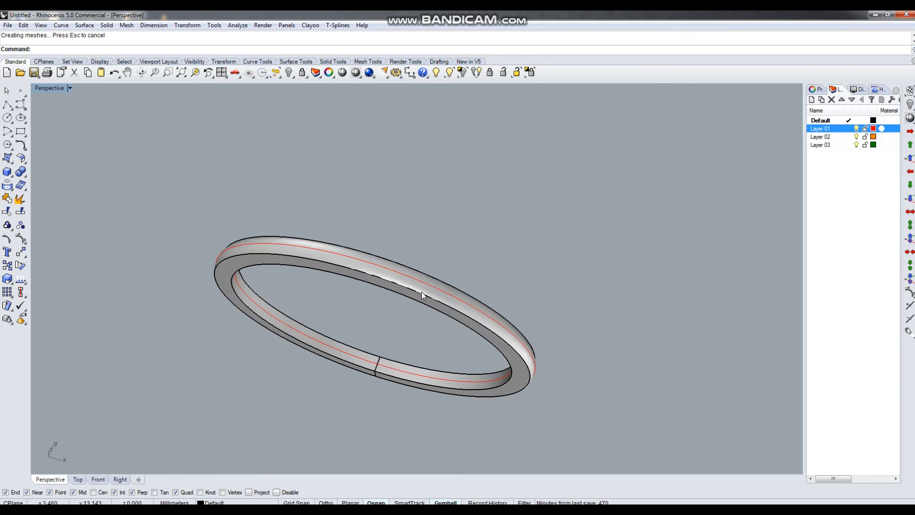
pyautogui.moveTo(409, 325); pyautogui.dragTo(431, 213, button='right')
pyautogui.scroll(3, 441, 319)
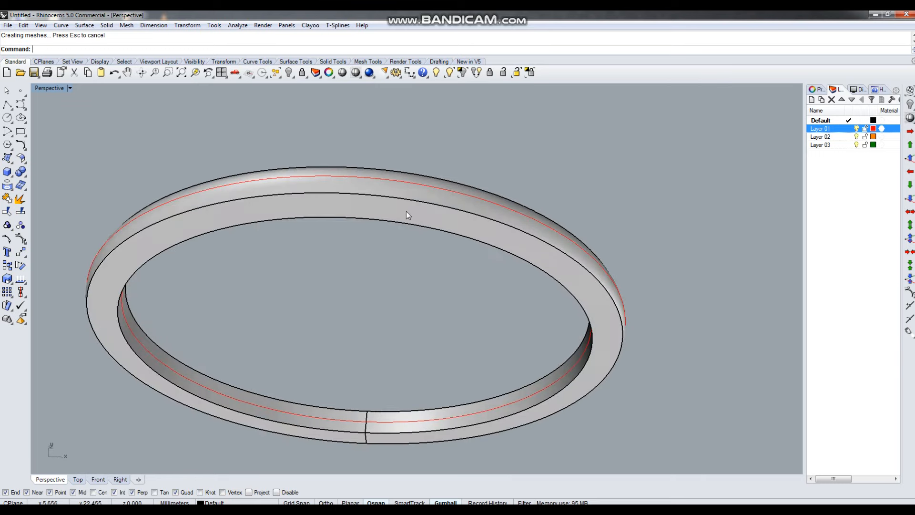
pyautogui.moveTo(397, 267); pyautogui.dragTo(383, 180, button='right')
pyautogui.moveTo(470, 260); pyautogui.dragTo(422, 200, button='right')
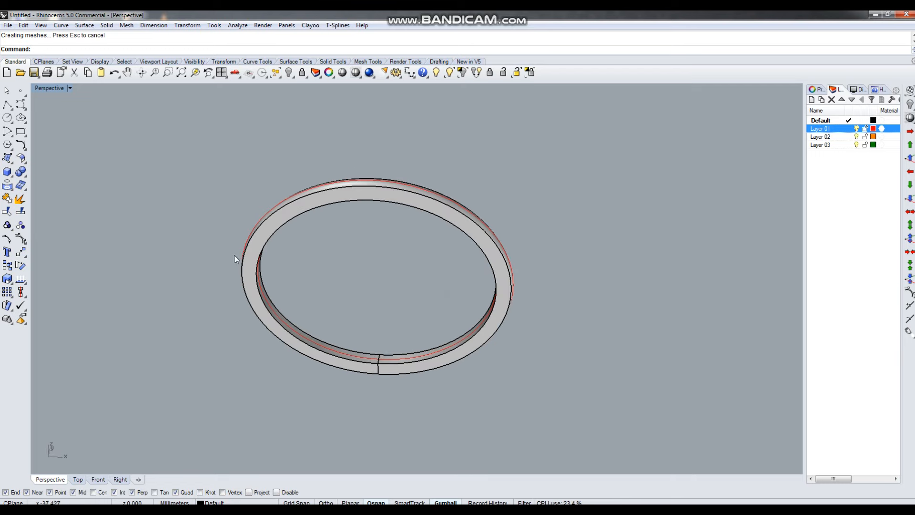
pyautogui.moveTo(439, 268); pyautogui.dragTo(427, 310, button='right')
pyautogui.scroll(8, 390, 222)
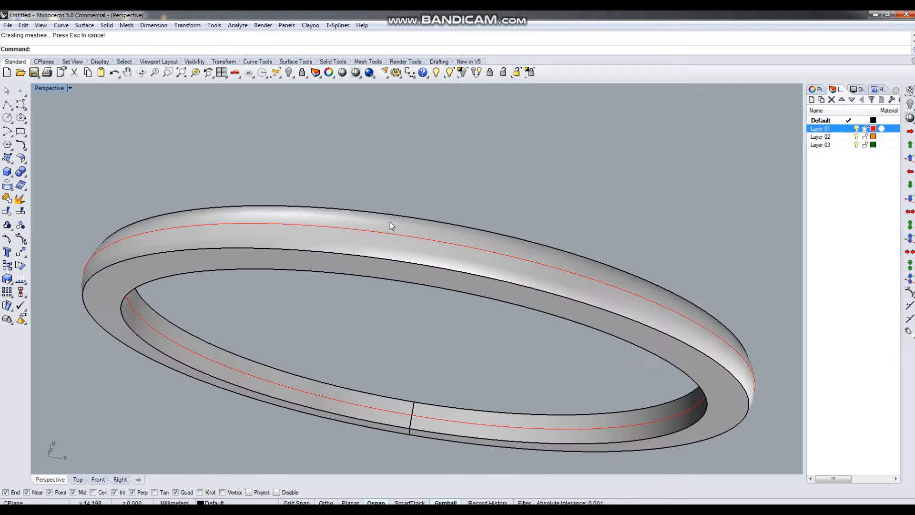
pyautogui.scroll(-4, 412, 222)
pyautogui.moveTo(467, 279); pyautogui.dragTo(310, 190, button='right')
pyautogui.scroll(-8, 310, 190)
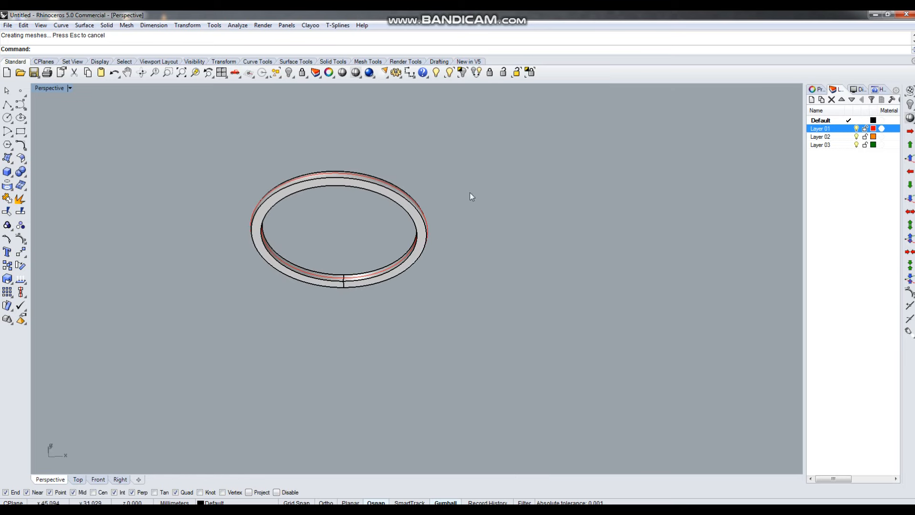
pyautogui.scroll(3, 403, 279)
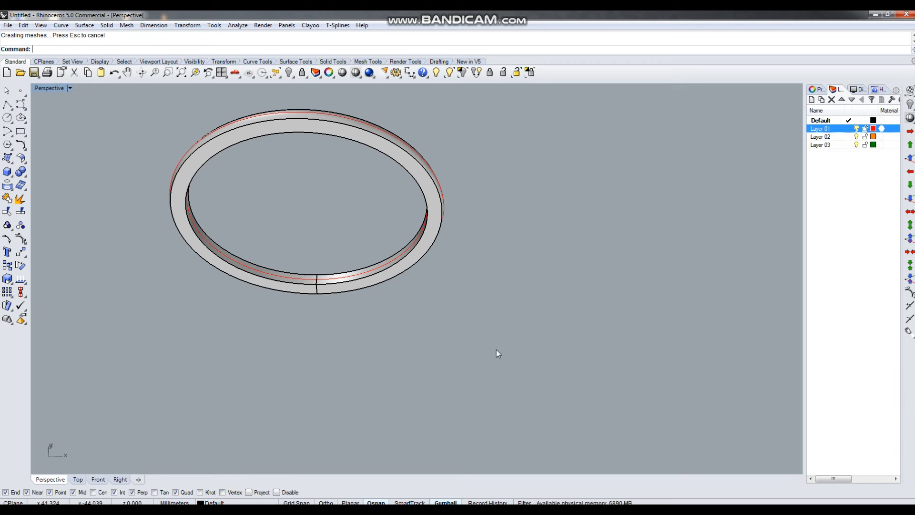
# - Draw a vertical both-sides line centred on the origin that extends beyond the top and bottom of the oval band in the Front view
pyautogui.hotkey('ctrl', 'F2')
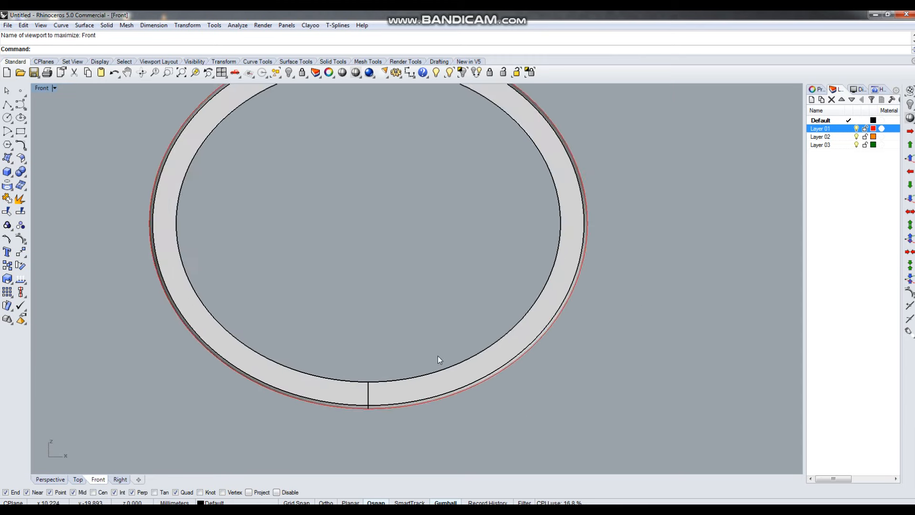
pyautogui.scroll(-2, 451, 345)
pyautogui.moveTo(458, 318); pyautogui.dragTo(439, 347, button='right')
pyautogui.write('l')
pyautogui.press('Return')
pyautogui.write('0')
pyautogui.press('Return')
pyautogui.press('Return')
pyautogui.write('b')
pyautogui.press('Return')
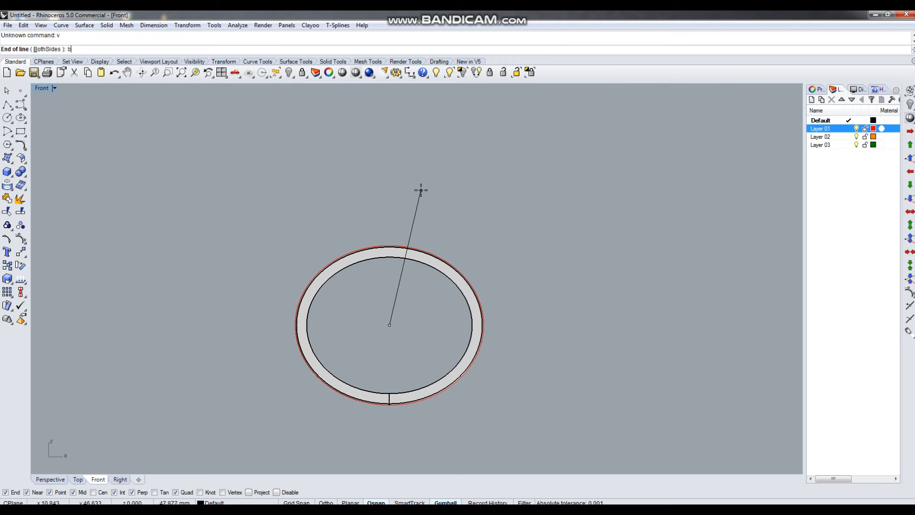
pyautogui.keyDown('shift'); pyautogui.click(378, 163); pyautogui.keyUp('shift')
pyautogui.moveTo(397, 244); pyautogui.dragTo(432, 211, button='right')
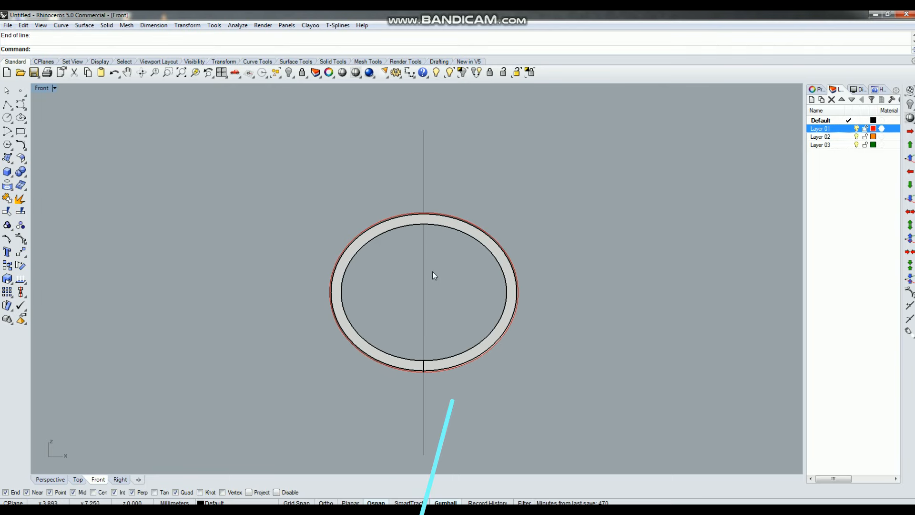
# - Split the oval band into two halves with WireCut, using the vertical line through the origin as the cutter
pyautogui.click(424, 156)
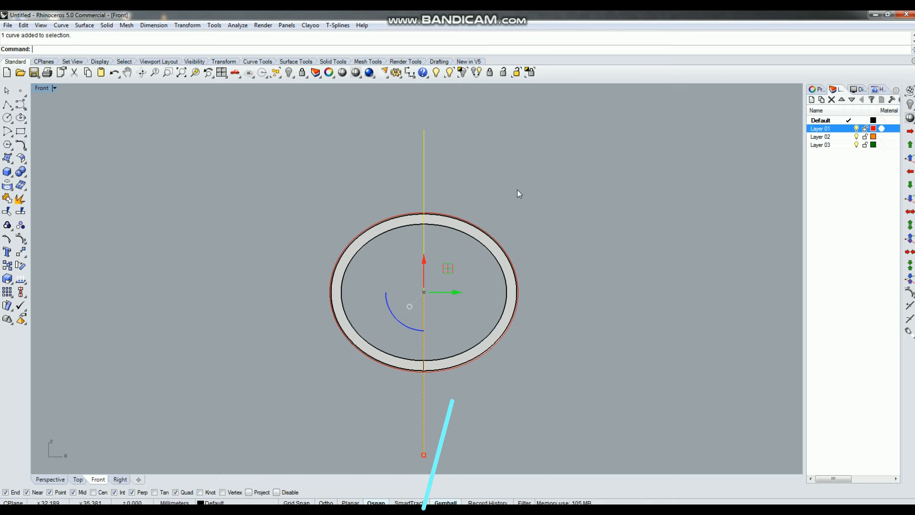
pyautogui.write('Wr')
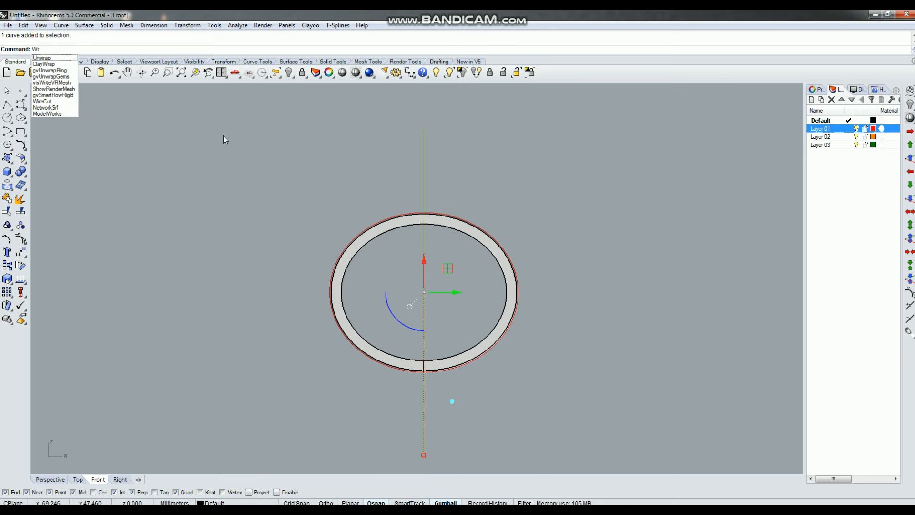
pyautogui.click(49, 101)
pyautogui.scroll(5, 450, 251)
pyautogui.click(465, 204)
pyautogui.press('Return')
pyautogui.press('Return')
pyautogui.scroll(-3, 374, 210)
pyautogui.click(373, 202)
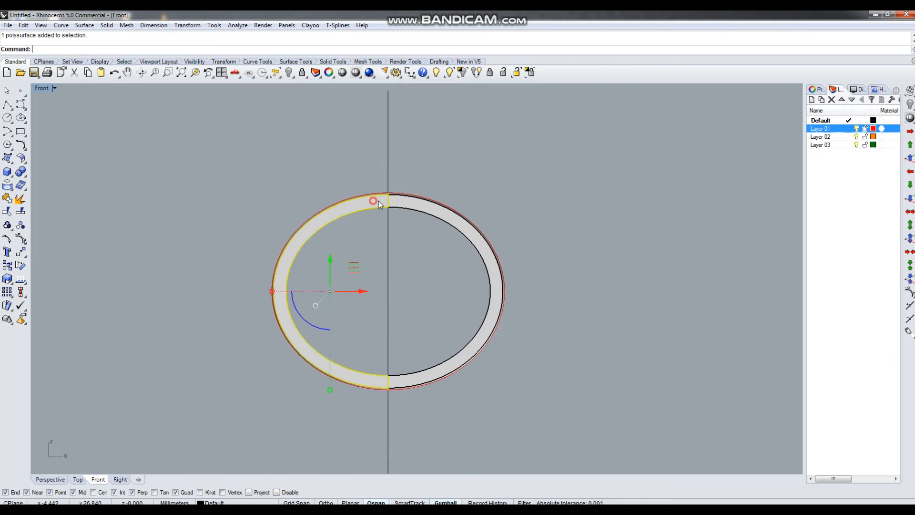
pyautogui.keyDown('shift'); pyautogui.click(408, 202); pyautogui.keyUp('shift')
pyautogui.click(508, 201)
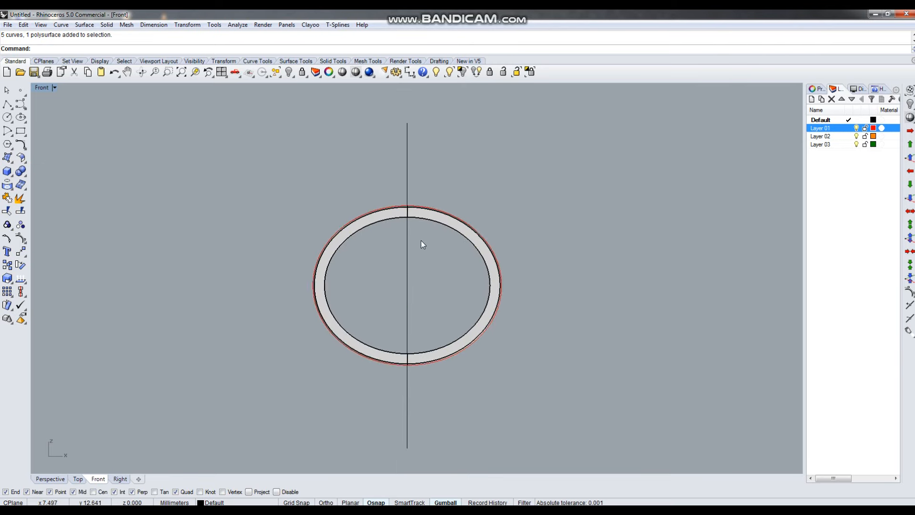
# - Show the two hidden concentric circles at the bottom of the band and set the Front view to wireframe display
pyautogui.scroll(4, 421, 240)
pyautogui.moveTo(408, 273); pyautogui.dragTo(434, 280, button='right')
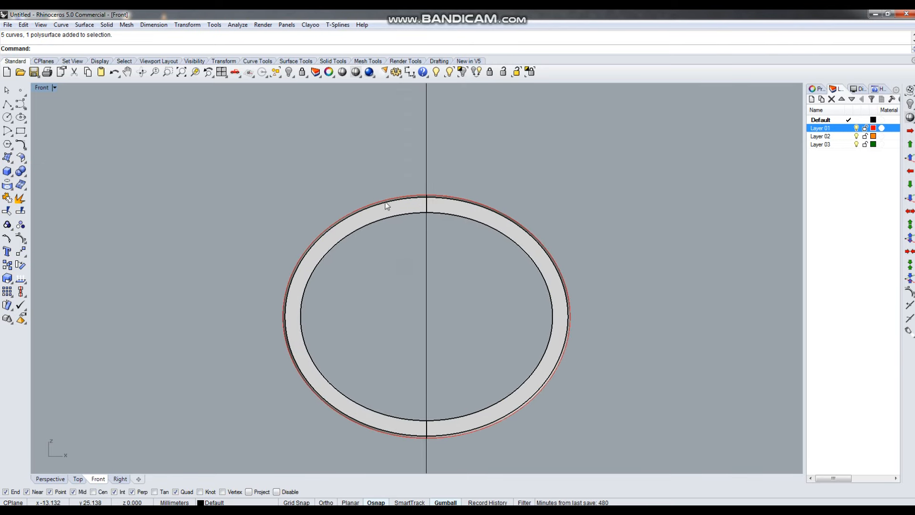
pyautogui.scroll(4, 385, 202)
pyautogui.scroll(-6, 238, 200)
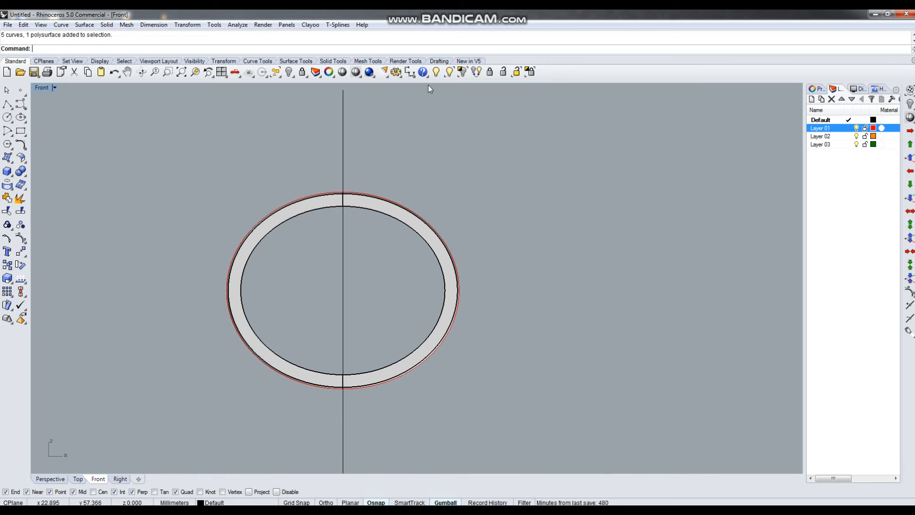
pyautogui.rightClick(449, 71)
pyautogui.moveTo(326, 409); pyautogui.dragTo(448, 325)
pyautogui.press('Return')
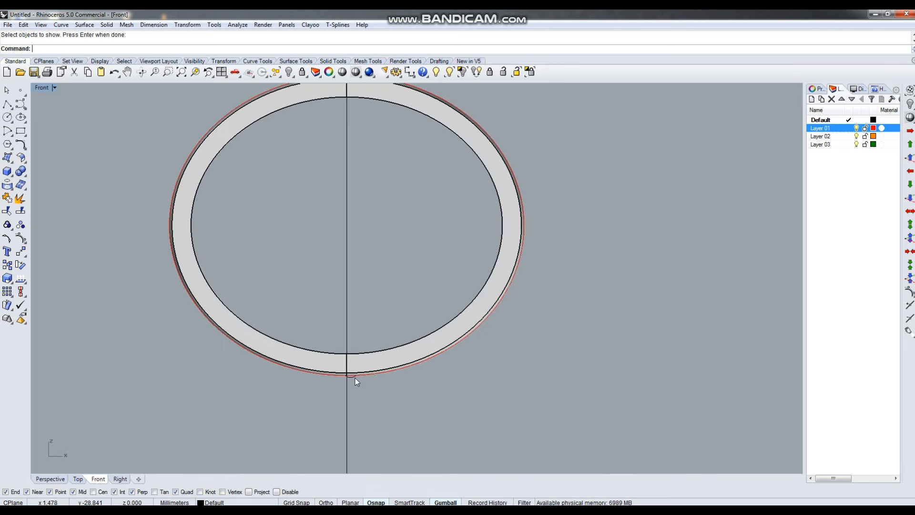
pyautogui.scroll(4, 355, 380)
pyautogui.scroll(1, 347, 370)
pyautogui.moveTo(281, 417); pyautogui.dragTo(465, 329)
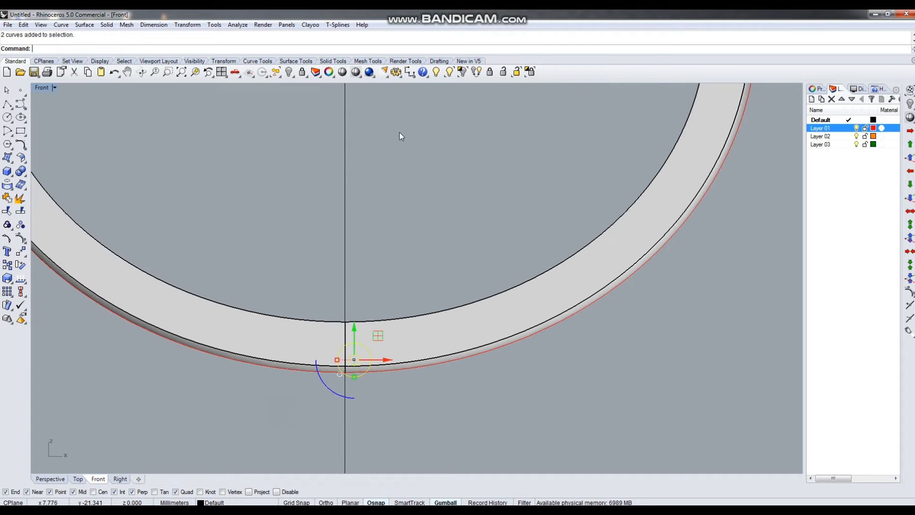
pyautogui.click(342, 71)
pyautogui.scroll(3, 334, 351)
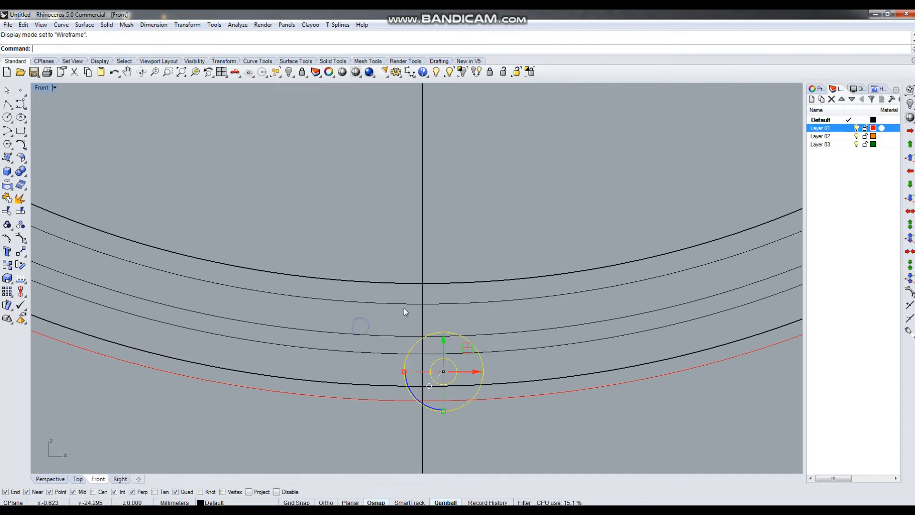
pyautogui.scroll(-8, 399, 309)
pyautogui.write('l')
pyautogui.press('Return')
pyautogui.write('0')
pyautogui.press('Return')
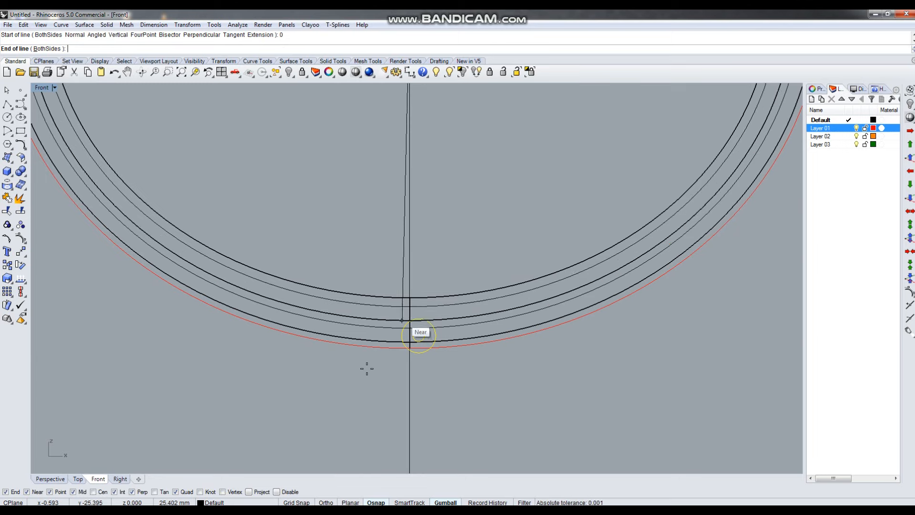
pyautogui.click(422, 341)
# - Add an area centroid point at the centre of the two concentric circles
pyautogui.scroll(4, 417, 351)
pyautogui.moveTo(327, 384); pyautogui.dragTo(495, 260)
pyautogui.write('AreaCentroid')
pyautogui.press('Return')
pyautogui.scroll(3, 421, 334)
pyautogui.hotkey('ctrl', 'z')
pyautogui.press('Escape')
pyautogui.click(414, 319)
pyautogui.rightClick(405, 323)
# - Move both circles from their centre point onto the vertical line at the bottom of the band
pyautogui.moveTo(292, 399); pyautogui.dragTo(531, 210)
pyautogui.moveTo(415, 337); pyautogui.dragTo(455, 304, button='right')
pyautogui.write('m')
pyautogui.press('Return')
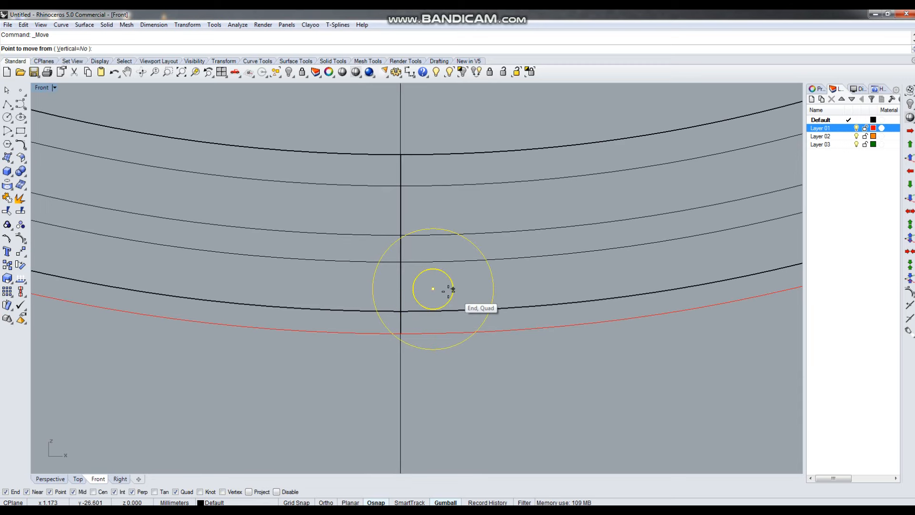
pyautogui.click(433, 288)
pyautogui.click(405, 399)
pyautogui.moveTo(400, 368); pyautogui.dragTo(404, 267)
pyautogui.click(484, 373)
# - Extrude the larger circle to both sides as a solid cylinder spanning the band's width, working in the shaded Perspective view
pyautogui.scroll(-6, 396, 354)
pyautogui.hotkey('ctrl', 'F4')
pyautogui.moveTo(399, 367); pyautogui.dragTo(395, 333, button='right')
pyautogui.hotkey('ctrl', 'w')
pyautogui.moveTo(289, 261); pyautogui.dragTo(376, 355)
pyautogui.moveTo(372, 323); pyautogui.dragTo(365, 286, button='right')
pyautogui.click(371, 424)
pyautogui.scroll(-5, 373, 423)
pyautogui.moveTo(429, 351); pyautogui.dragTo(351, 441, button='right')
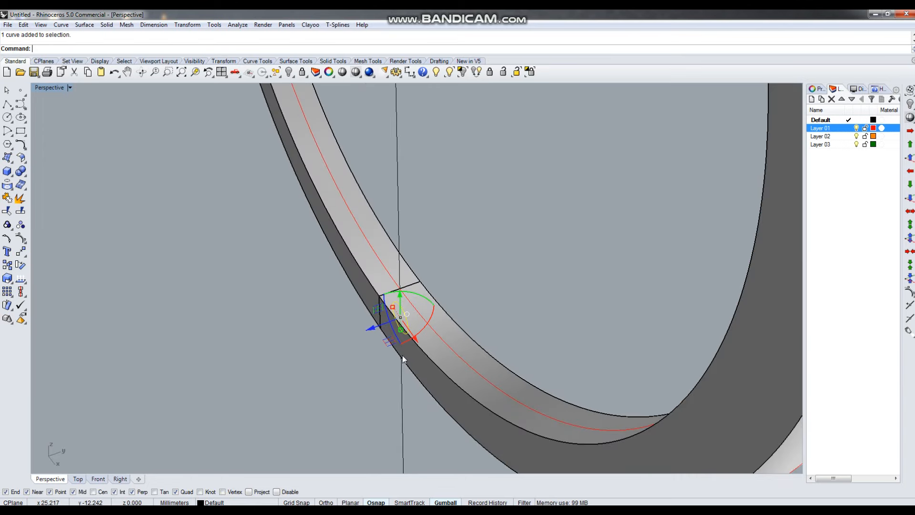
pyautogui.click(7, 172)
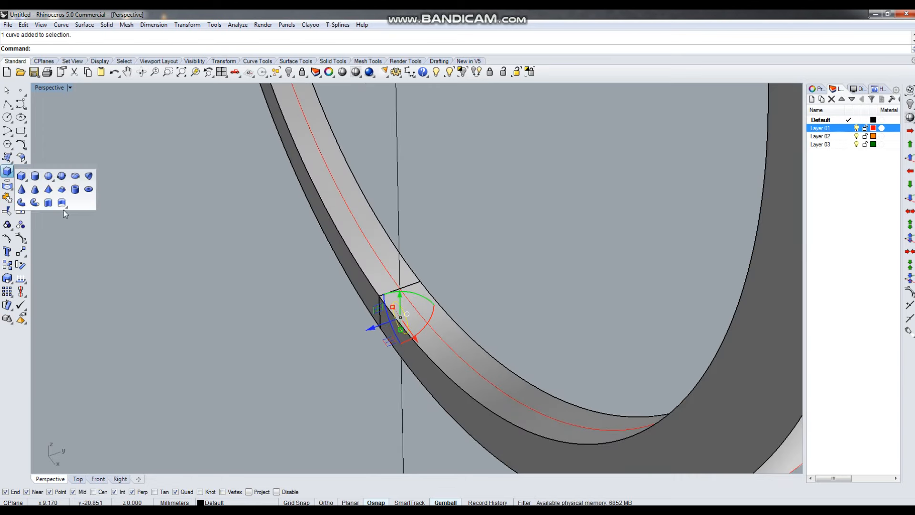
pyautogui.click(49, 203)
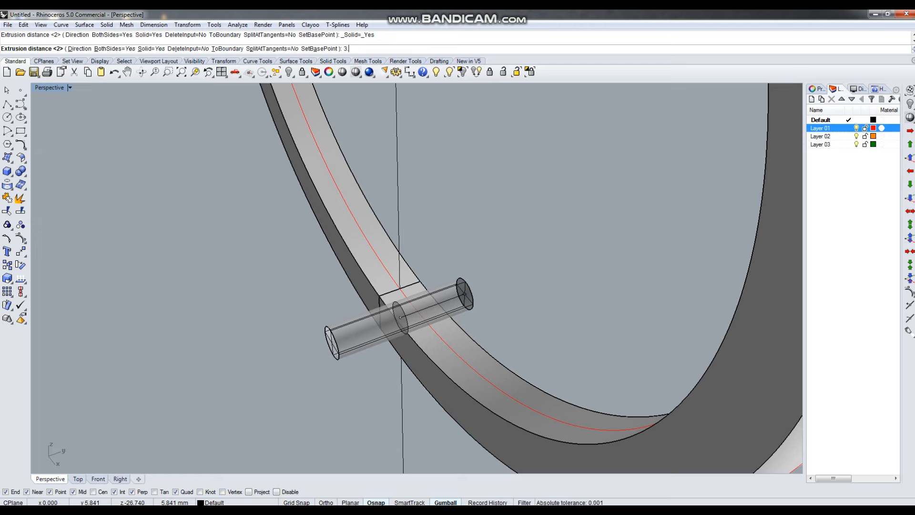
pyautogui.press('Return')
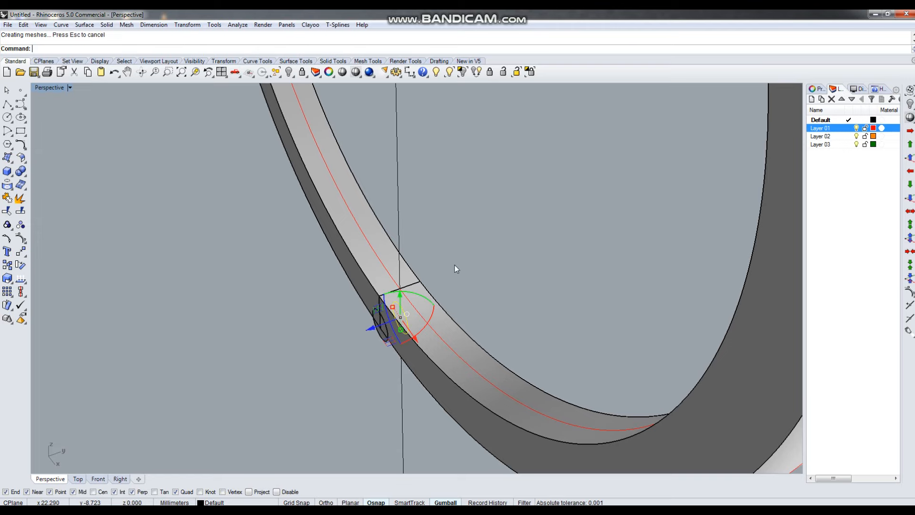
# - Extrude the smaller circle into a long thin rod and cap its ends
pyautogui.click(494, 302)
pyautogui.moveTo(338, 359); pyautogui.dragTo(468, 335, button='right')
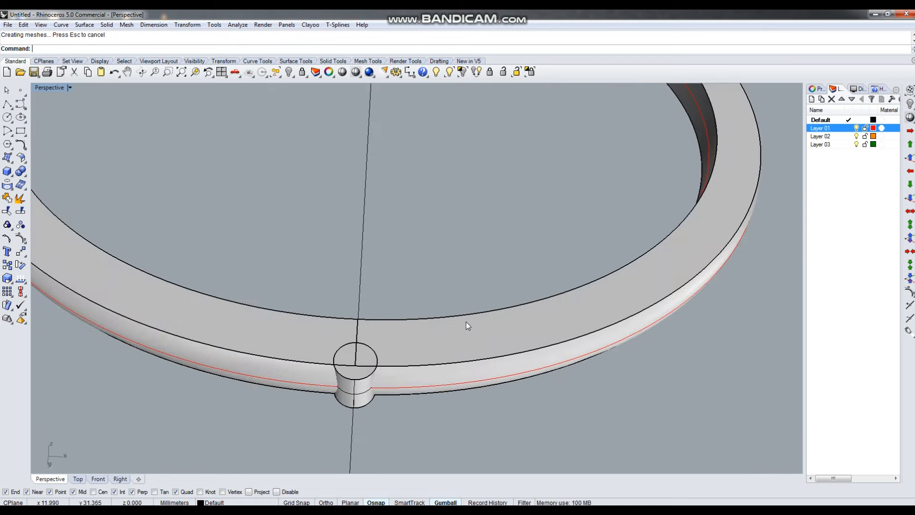
pyautogui.hotkey('ctrl', 'F2')
pyautogui.click(409, 309)
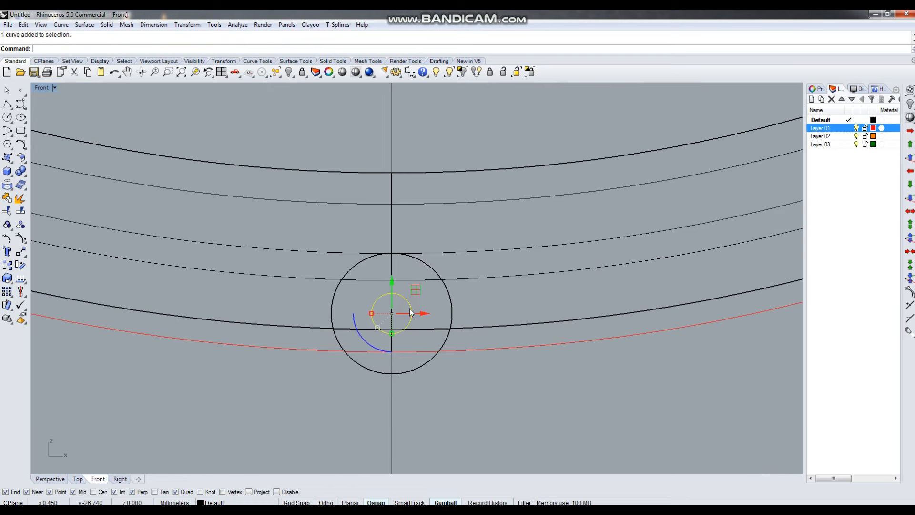
pyautogui.hotkey('ctrl', 'F4')
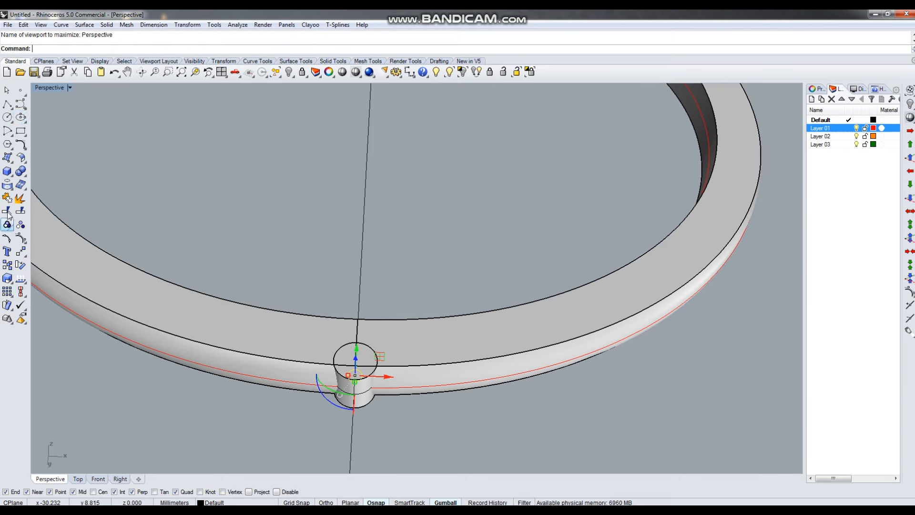
pyautogui.moveTo(516, 331); pyautogui.dragTo(377, 401, button='right')
pyautogui.keyDown('ctrl'); pyautogui.moveTo(395, 320); pyautogui.dragTo(174, 302); pyautogui.keyUp('ctrl')
pyautogui.write('a2')
pyautogui.press('Return')
pyautogui.press('Escape')
pyautogui.write('Cap')
pyautogui.press('Return')
# - Slide the thin rod along its axis so it sticks out on both sides of the band
pyautogui.moveTo(264, 358); pyautogui.dragTo(289, 323, button='right')
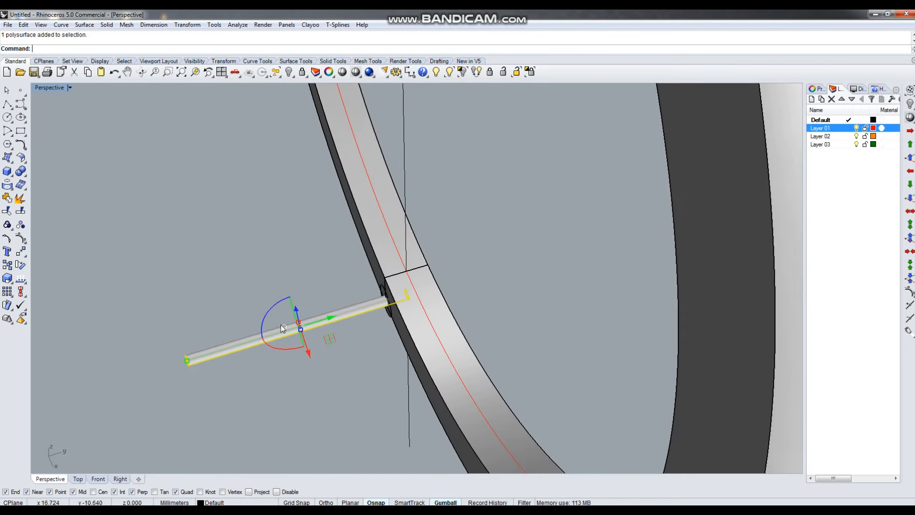
pyautogui.moveTo(321, 319); pyautogui.dragTo(431, 291)
pyautogui.press('Escape')
# - Examine the band halves, the cylinder and the rod where they meet at the bottom of the band
pyautogui.moveTo(407, 315); pyautogui.dragTo(440, 311, button='right')
pyautogui.scroll(-4, 409, 290)
pyautogui.click(439, 310)
pyautogui.moveTo(463, 252); pyautogui.dragTo(438, 360, button='right')
pyautogui.click(442, 257)
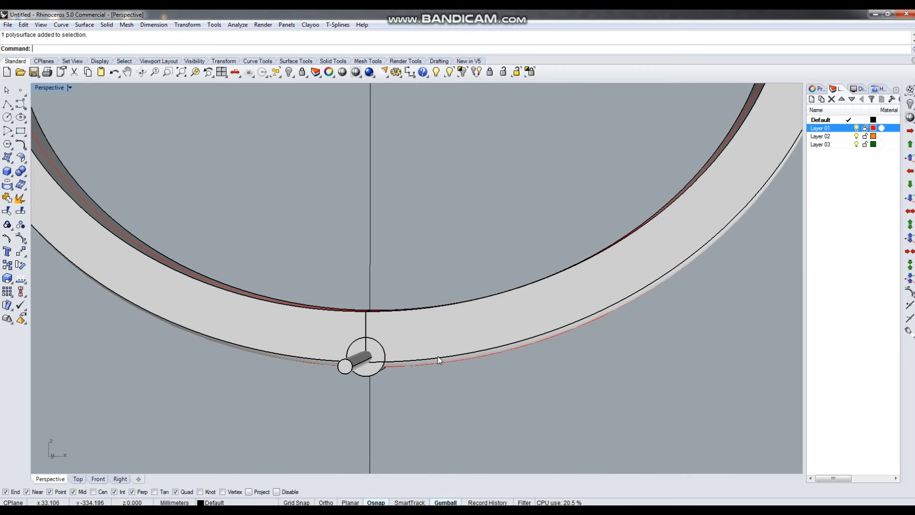
pyautogui.scroll(2, 437, 356)
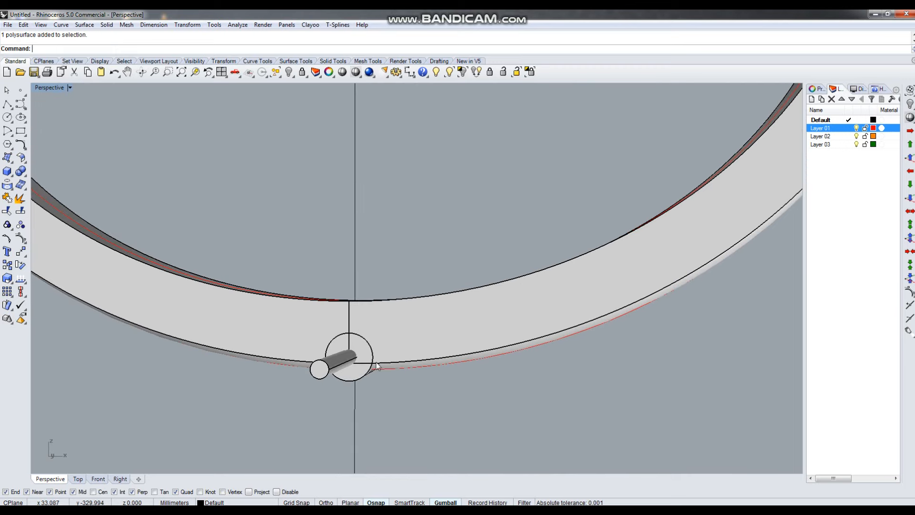
pyautogui.scroll(-7, 438, 356)
pyautogui.moveTo(437, 357); pyautogui.dragTo(345, 369, button='right')
pyautogui.scroll(8, 361, 372)
pyautogui.scroll(2, 350, 375)
pyautogui.click(390, 373)
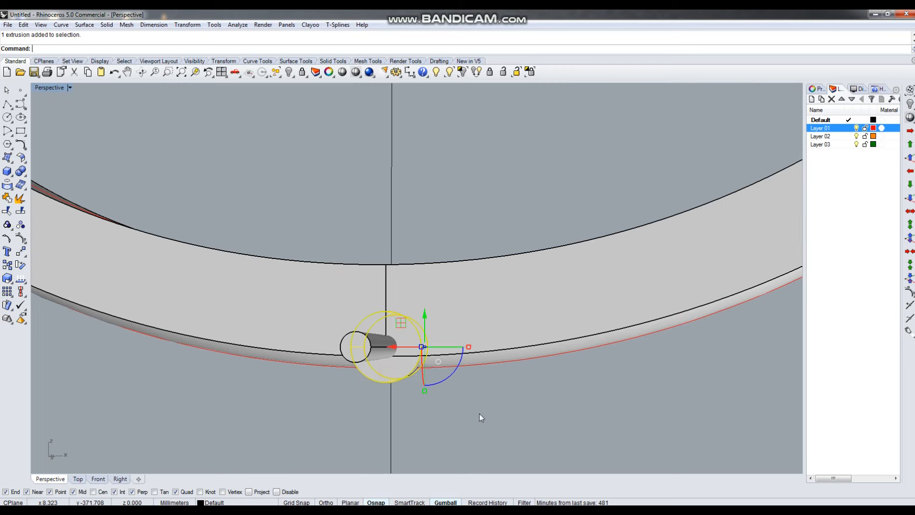
pyautogui.moveTo(474, 414); pyautogui.dragTo(420, 415, button='right')
pyautogui.click(289, 392)
pyautogui.click(478, 316)
pyautogui.scroll(-4, 326, 359)
pyautogui.moveTo(359, 366); pyautogui.dragTo(414, 376, button='right')
pyautogui.click(325, 320)
pyautogui.keyDown('shift'); pyautogui.click(416, 319); pyautogui.keyUp('shift')
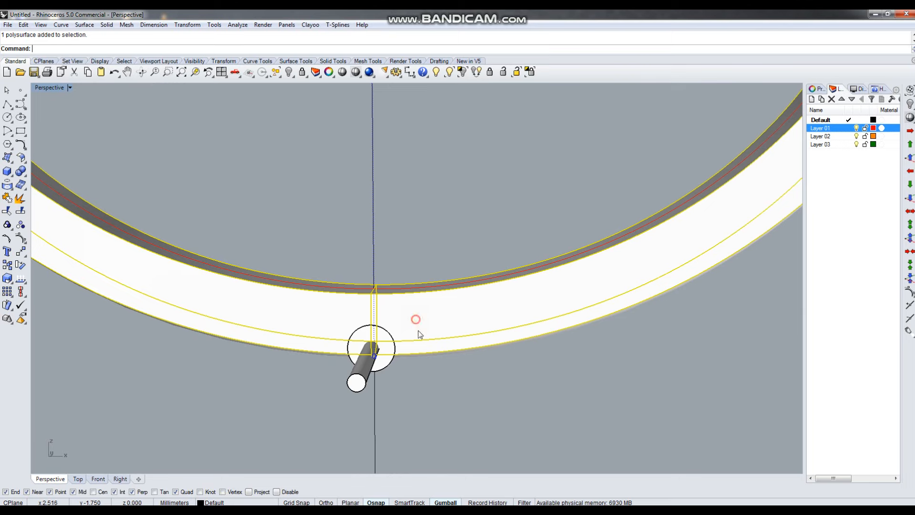
pyautogui.click(438, 390)
pyautogui.moveTo(445, 391); pyautogui.dragTo(408, 392, button='right')
# - Extrude the larger circle into a longer capped cylinder that extends past both sides of the band
pyautogui.moveTo(400, 360); pyautogui.dragTo(387, 326, button='right')
pyautogui.click(400, 384)
pyautogui.moveTo(378, 312); pyautogui.dragTo(124, 380)
pyautogui.click(172, 368)
pyautogui.moveTo(279, 354); pyautogui.dragTo(390, 328)
pyautogui.write('Cap')
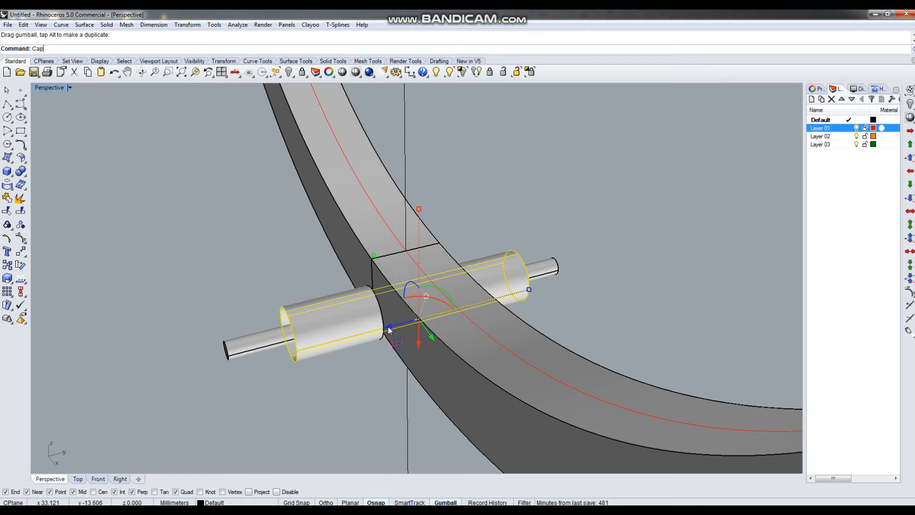
pyautogui.press('Return')
# - Subtract the longer cylinder from both band halves with a Boolean difference
pyautogui.moveTo(397, 340); pyautogui.dragTo(389, 360, button='right')
pyautogui.click(428, 322)
pyautogui.keyDown('shift'); pyautogui.click(307, 298); pyautogui.keyUp('shift')
pyautogui.write('BooleanDifference')
pyautogui.press('Return')
pyautogui.click(318, 367)
pyautogui.press('Return')
# - Check the circular cutouts in both band halves and the short cylinder and rod seated between them
pyautogui.click(321, 370)
pyautogui.moveTo(362, 369); pyautogui.dragTo(404, 347, button='right')
pyautogui.click(436, 301)
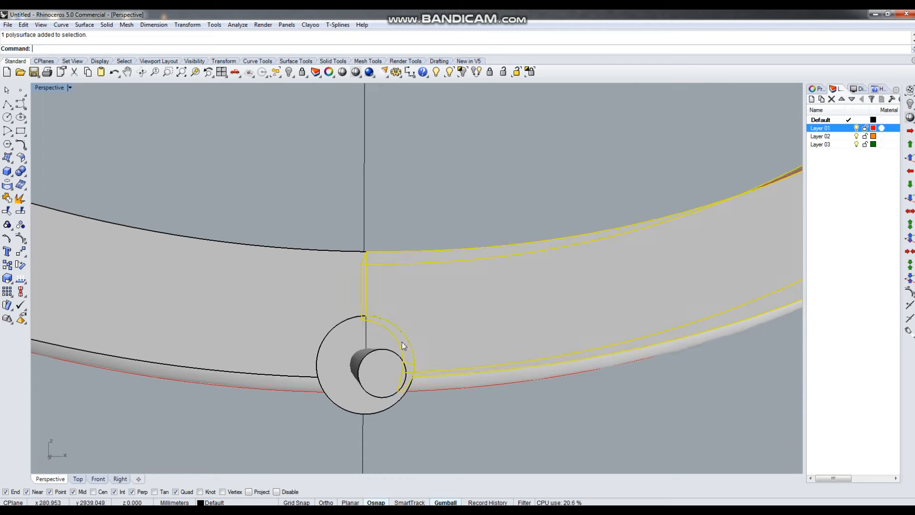
pyautogui.moveTo(338, 334); pyautogui.dragTo(374, 352, button='right')
pyautogui.press('Escape')
pyautogui.click(390, 348)
pyautogui.moveTo(376, 392); pyautogui.dragTo(385, 419, button='right')
pyautogui.click(385, 419)
pyautogui.moveTo(383, 340); pyautogui.dragTo(421, 343, button='right')
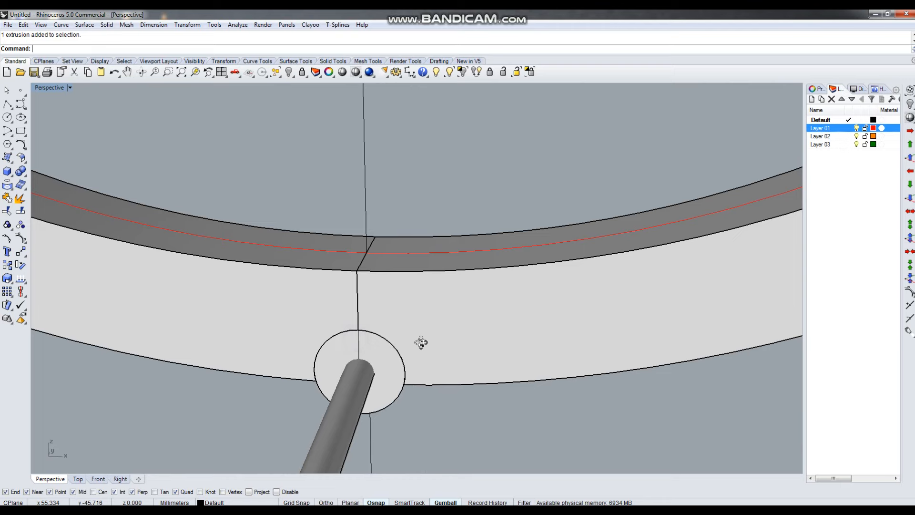
pyautogui.click(428, 314)
pyautogui.keyDown('shift'); pyautogui.click(284, 300); pyautogui.keyUp('shift')
pyautogui.moveTo(284, 300); pyautogui.dragTo(324, 382, button='right')
pyautogui.press('Escape')
# - Move the short cylinder 5 mm outward along the rod, clear of the band
pyautogui.click(339, 342)
pyautogui.write('M')
pyautogui.press('Return')
pyautogui.click(341, 377)
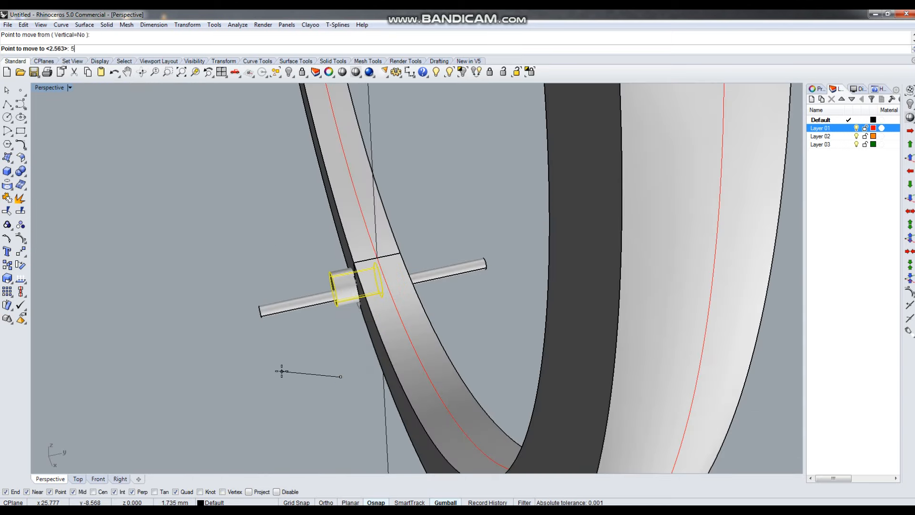
pyautogui.write('5')
pyautogui.press('Return')
pyautogui.click(229, 380)
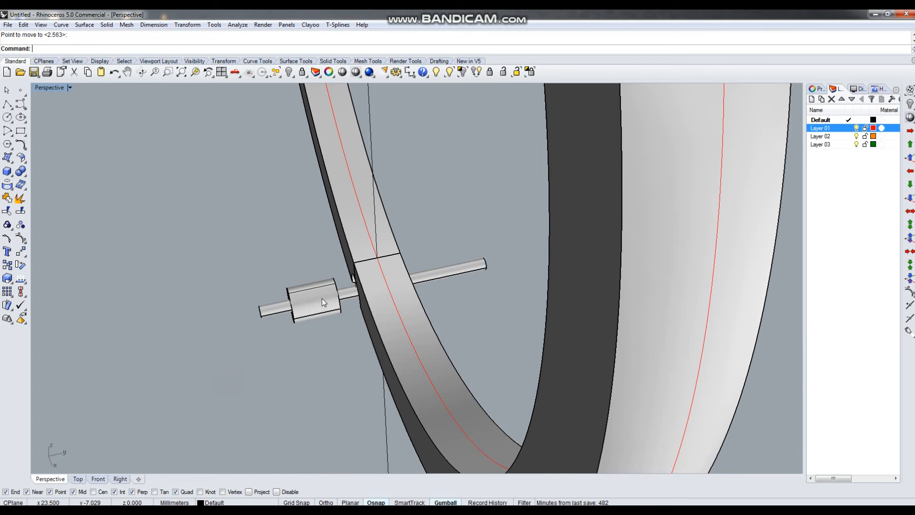
# - Draw a horizontal 3.5 mm line beside the short cylinder in the Top view
pyautogui.scroll(3, 317, 303)
pyautogui.hotkey('ctrl', 'F1')
pyautogui.moveTo(310, 313); pyautogui.dragTo(355, 322, button='right')
pyautogui.scroll(-4, 357, 343)
pyautogui.scroll(4, 312, 359)
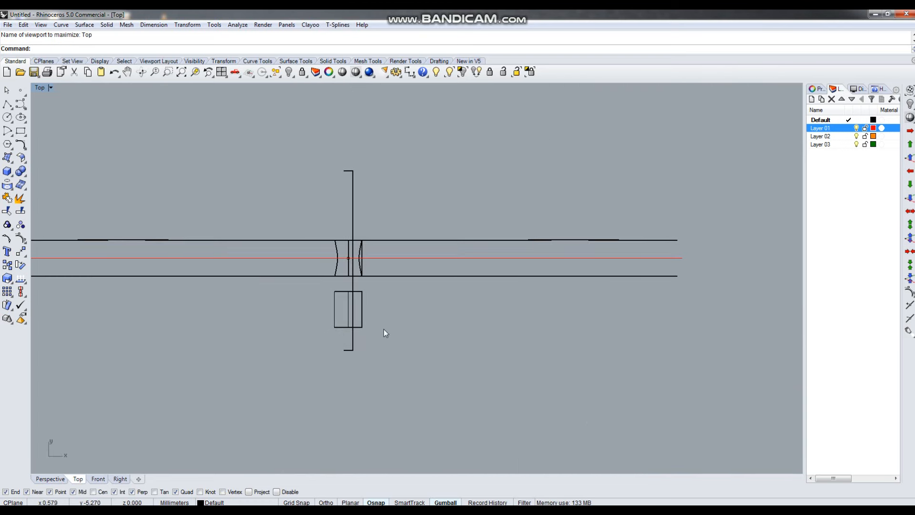
pyautogui.write('l')
pyautogui.press('Return')
pyautogui.click(403, 340)
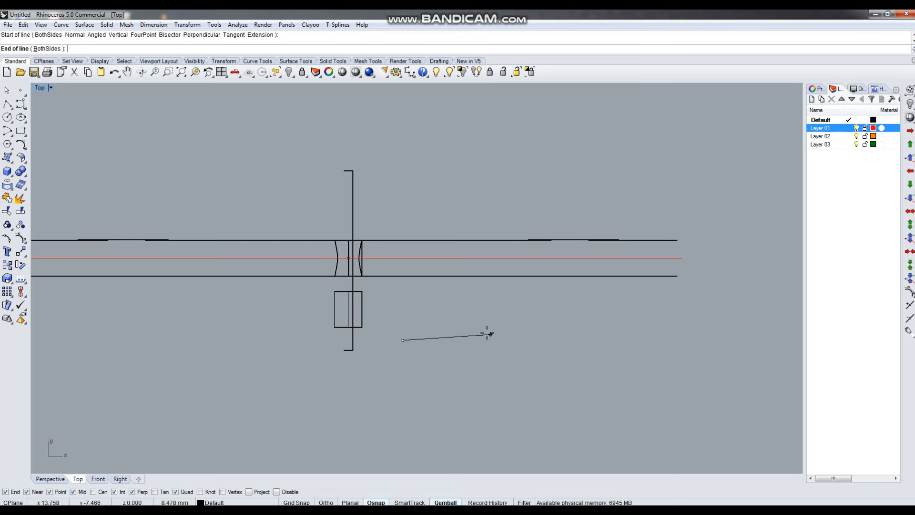
pyautogui.write('3.5')
pyautogui.press('Return')
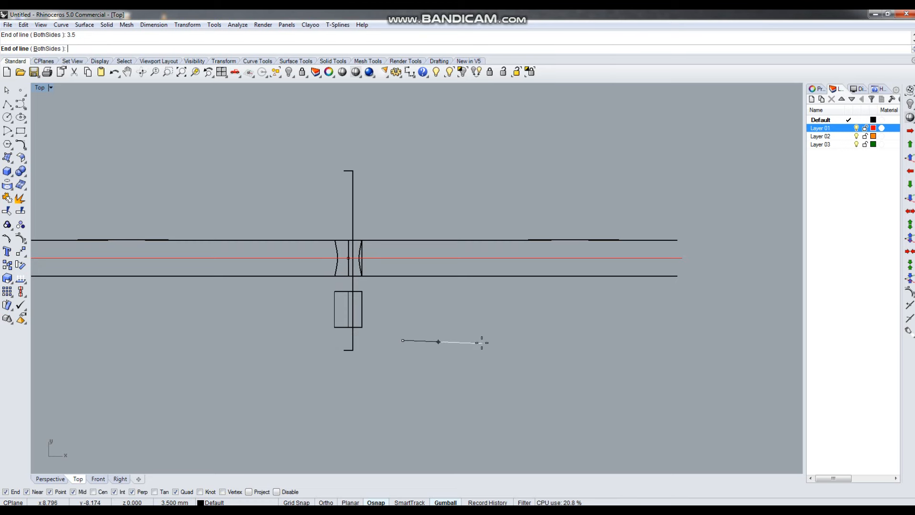
pyautogui.click(530, 340)
# - Place a point object on the start of the 3.5 mm line nearest the cylinder
pyautogui.scroll(5, 422, 336)
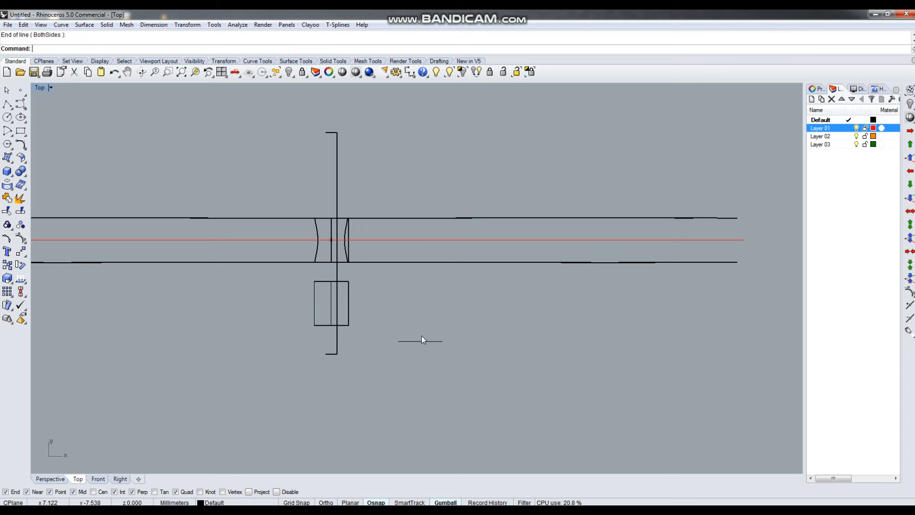
pyautogui.write('po')
pyautogui.press('Return')
pyautogui.scroll(2, 380, 353)
pyautogui.click(379, 347)
# - Array the point object along the 3.5 mm line as 4 items with Freeform orientation
pyautogui.moveTo(371, 332); pyautogui.dragTo(386, 357)
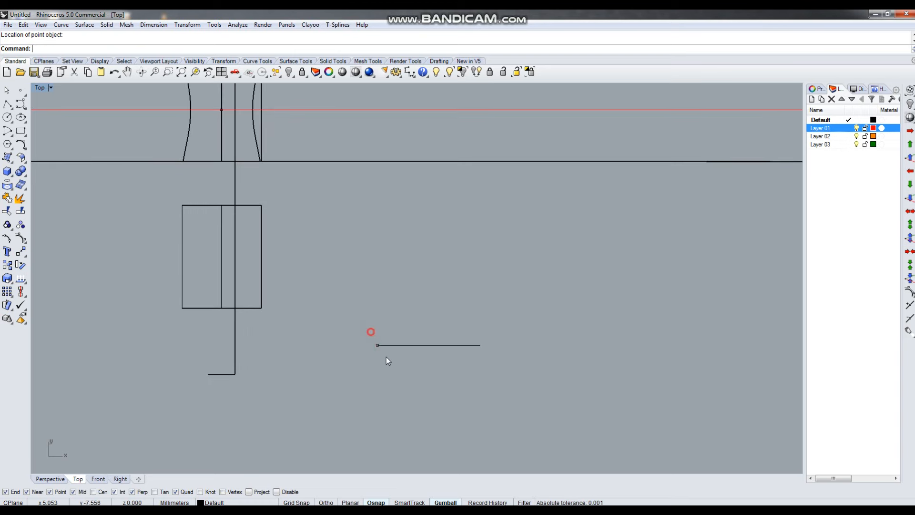
pyautogui.scroll(2, 381, 352)
pyautogui.write('a')
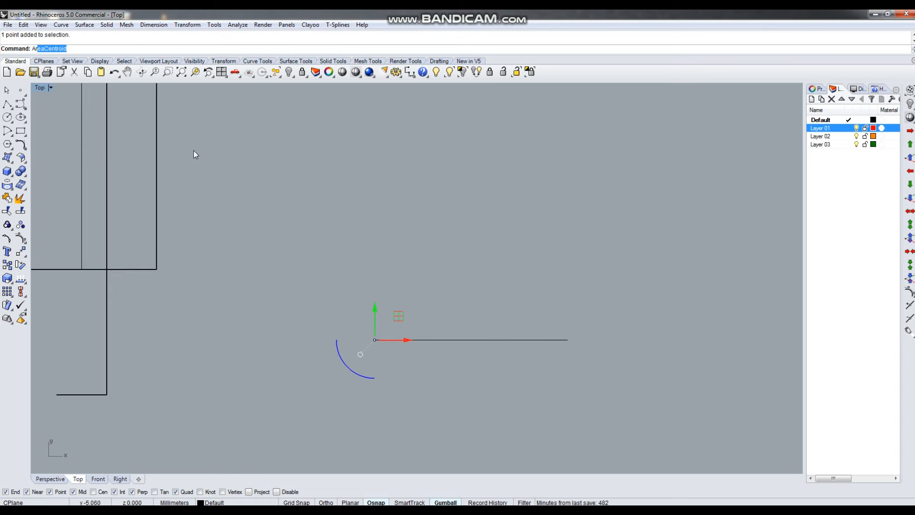
pyautogui.write('rraycrv')
pyautogui.press('Return')
pyautogui.click(435, 339)
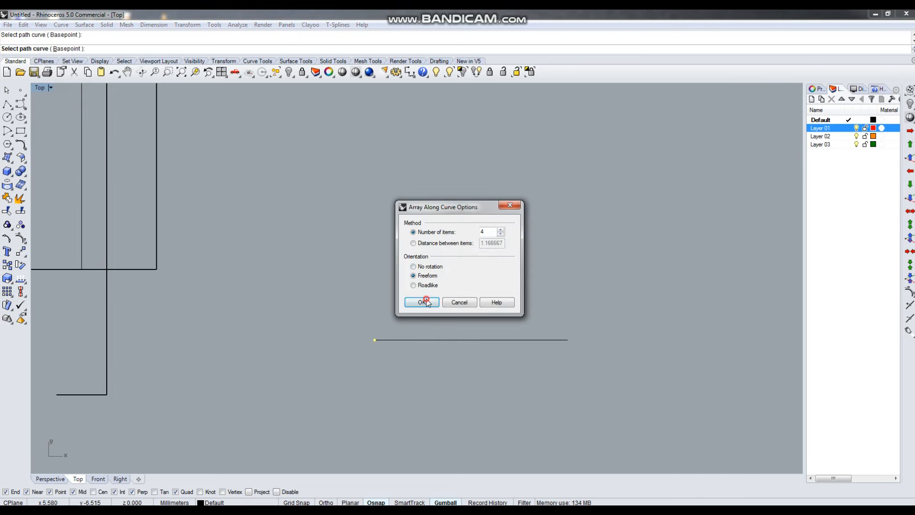
pyautogui.click(424, 302)
pyautogui.click(419, 370)
# - Measure the spacing between the first two points on the 3.5 mm line
pyautogui.click(410, 72)
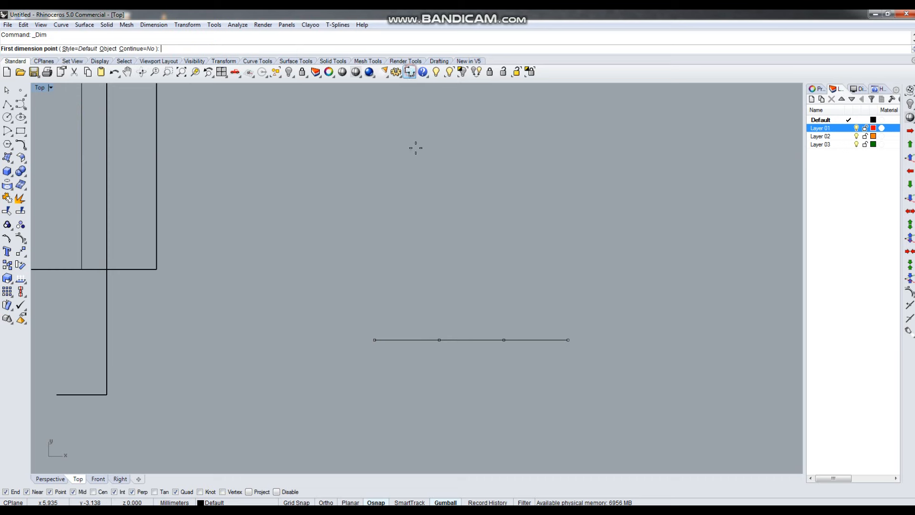
pyautogui.click(376, 339)
pyautogui.click(439, 340)
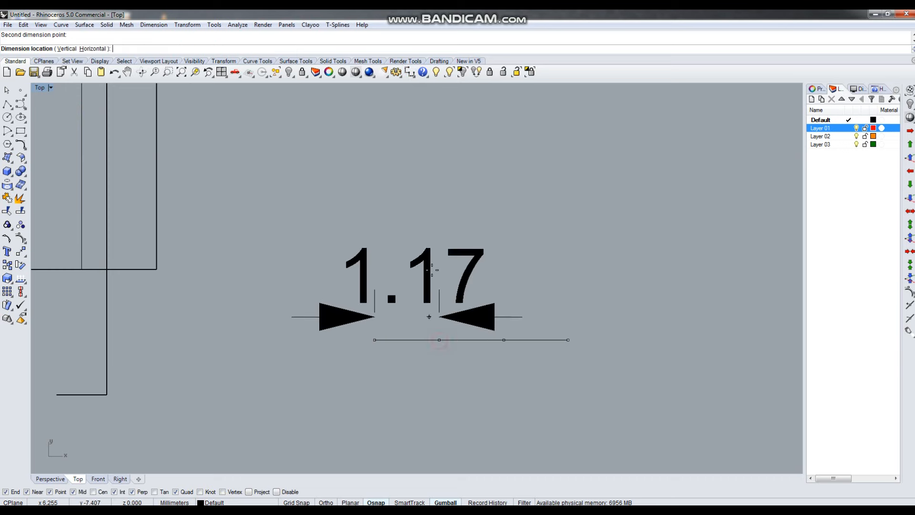
pyautogui.press('Escape')
pyautogui.scroll(6, 474, 310)
pyautogui.scroll(-2, 346, 319)
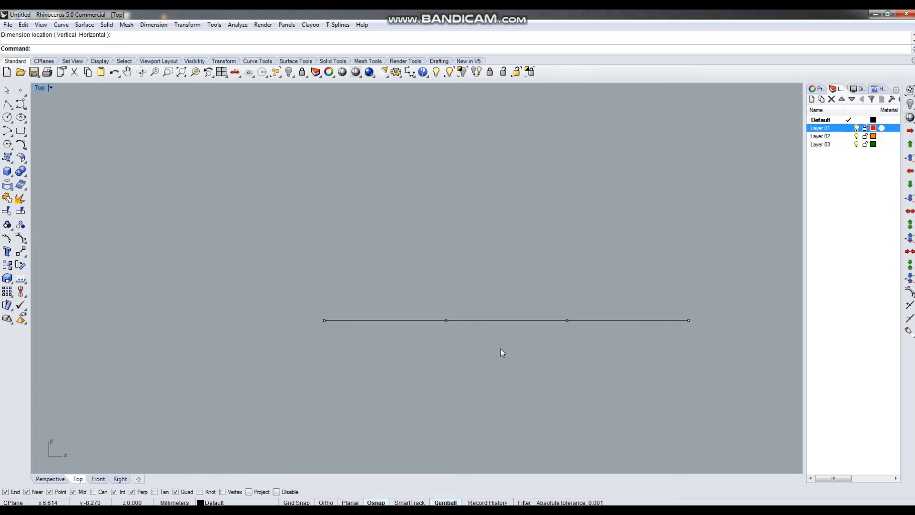
# - Draw a horizontal both-sides line centred on the midpoint of the short cylinder's edge, extending past the cylinder in the Top view
pyautogui.scroll(-10, 525, 336)
pyautogui.moveTo(266, 321); pyautogui.dragTo(326, 313, button='right')
pyautogui.moveTo(399, 269); pyautogui.dragTo(400, 313, button='right')
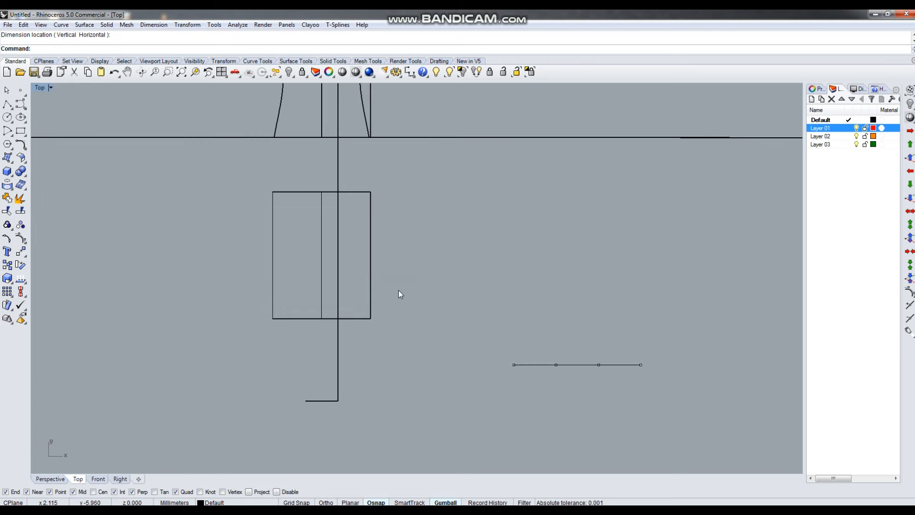
pyautogui.write('l')
pyautogui.press('Return')
pyautogui.click(375, 256)
pyautogui.write('b')
pyautogui.press('Return')
pyautogui.keyDown('shift'); pyautogui.click(551, 265); pyautogui.keyUp('shift')
# - Offset the horizontal line to both sides by 1.17/2 mm
pyautogui.moveTo(500, 241); pyautogui.dragTo(451, 299)
pyautogui.write('o')
pyautogui.press('Return')
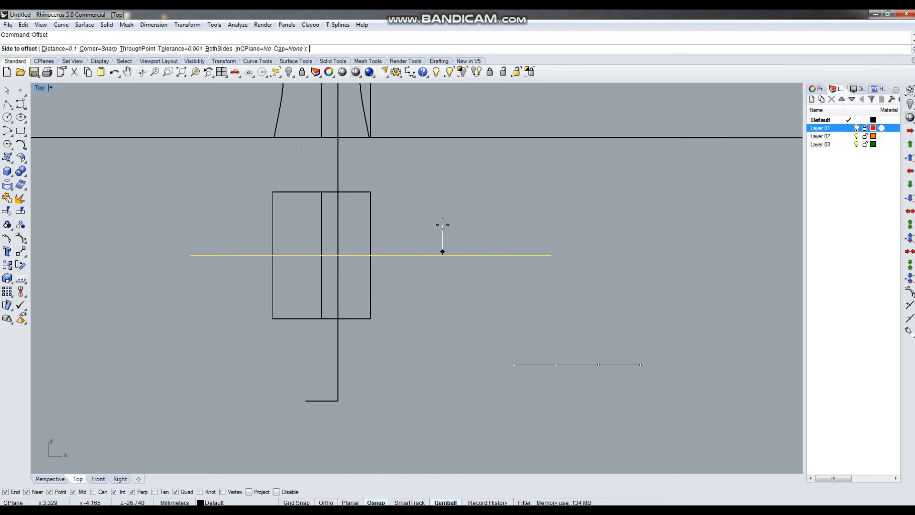
pyautogui.write('b')
pyautogui.press('Return')
pyautogui.write('1.17/2')
pyautogui.press('Return')
pyautogui.click(507, 212)
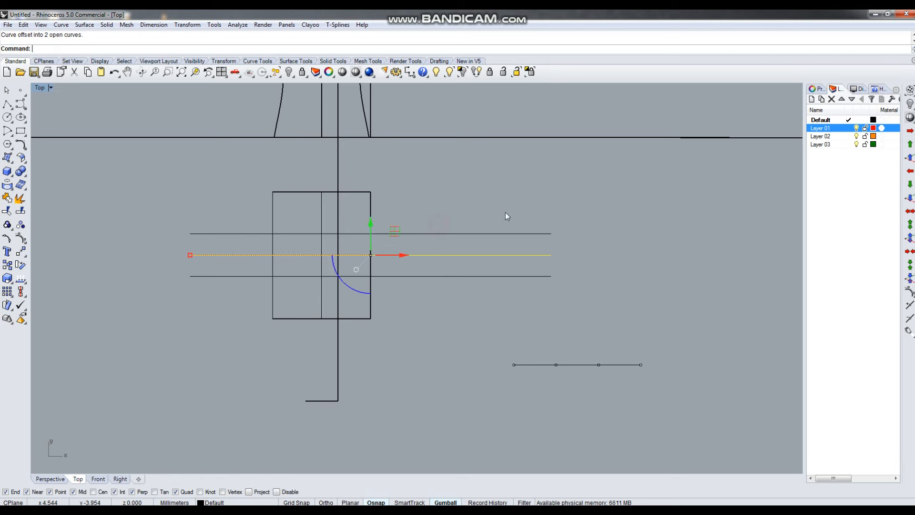
# - Nudge the upper offset line slightly away from the centre line and delete the lower offset line
pyautogui.scroll(2, 385, 221)
pyautogui.click(382, 242)
pyautogui.moveTo(366, 212); pyautogui.dragTo(364, 206)
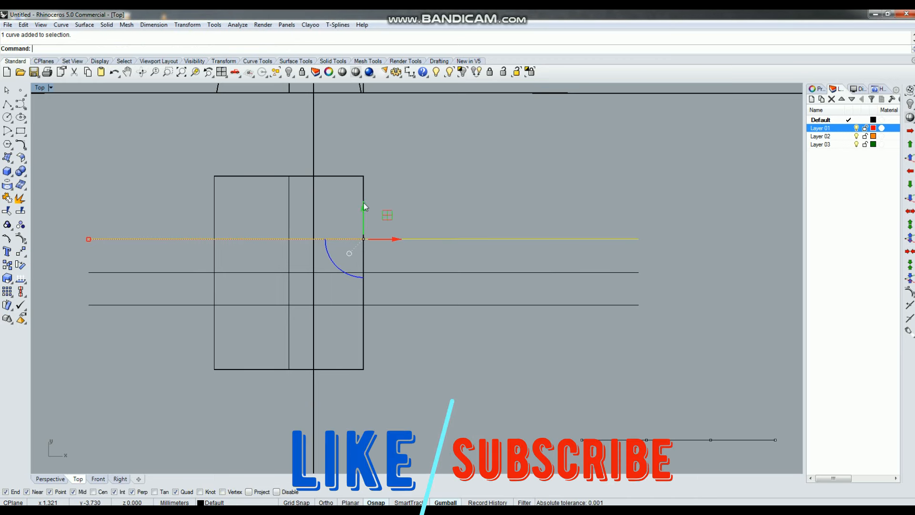
pyautogui.hotkey('ctrl', 'z')
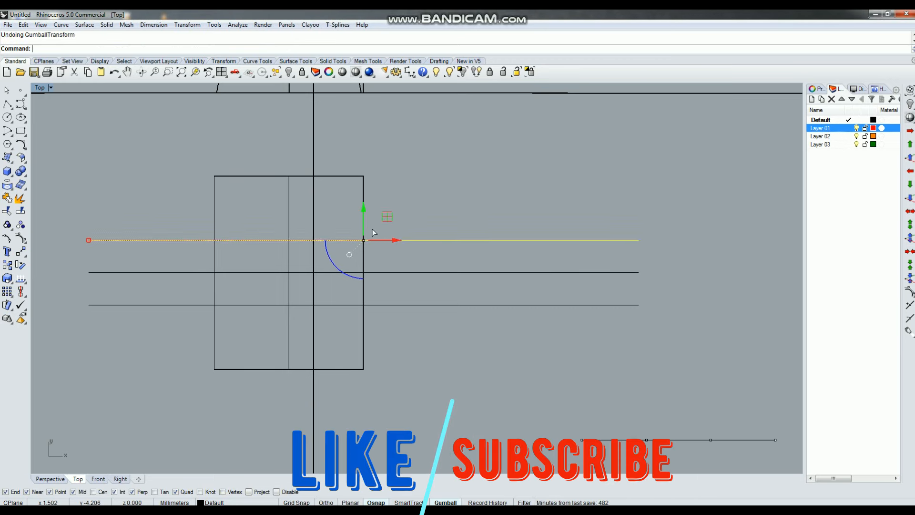
pyautogui.hotkey('ctrl', 'y')
pyautogui.click(426, 305)
pyautogui.press('Delete')
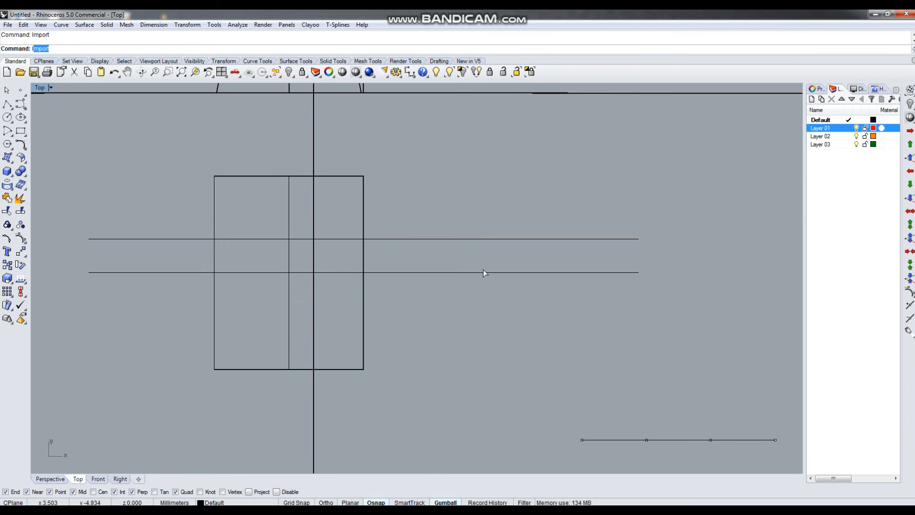
# - Mirror the upper offset line about the horizontal centre line
pyautogui.press('Escape')
pyautogui.click(480, 240)
pyautogui.write('mi')
pyautogui.press('Return')
pyautogui.click(507, 273)
pyautogui.keyDown('shift'); pyautogui.click(700, 284); pyautogui.keyUp('shift')
pyautogui.press('Escape')
# - Measure the distance from the cylinder's upper edge to the upper line and the gap between the two outer lines
pyautogui.click(410, 73)
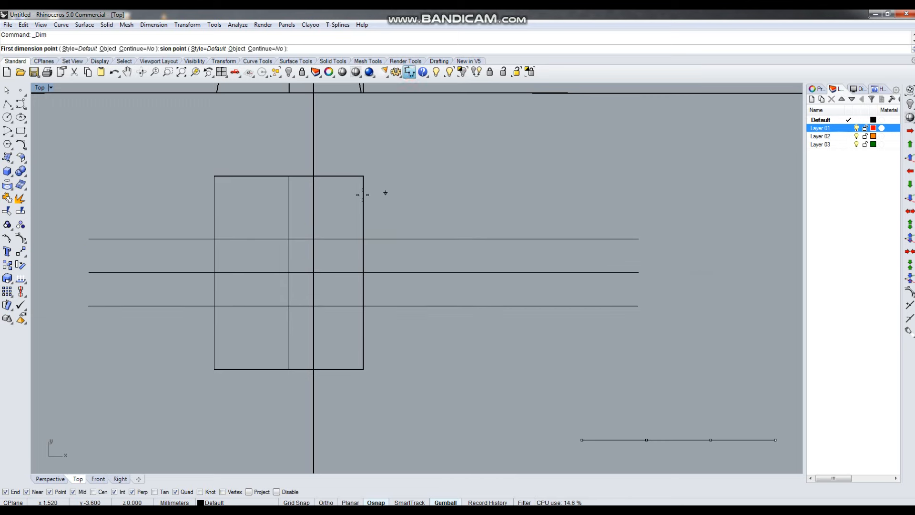
pyautogui.click(364, 176)
pyautogui.click(365, 239)
pyautogui.press('Escape')
pyautogui.rightClick(376, 243)
pyautogui.click(364, 239)
pyautogui.click(363, 305)
pyautogui.press('Escape')
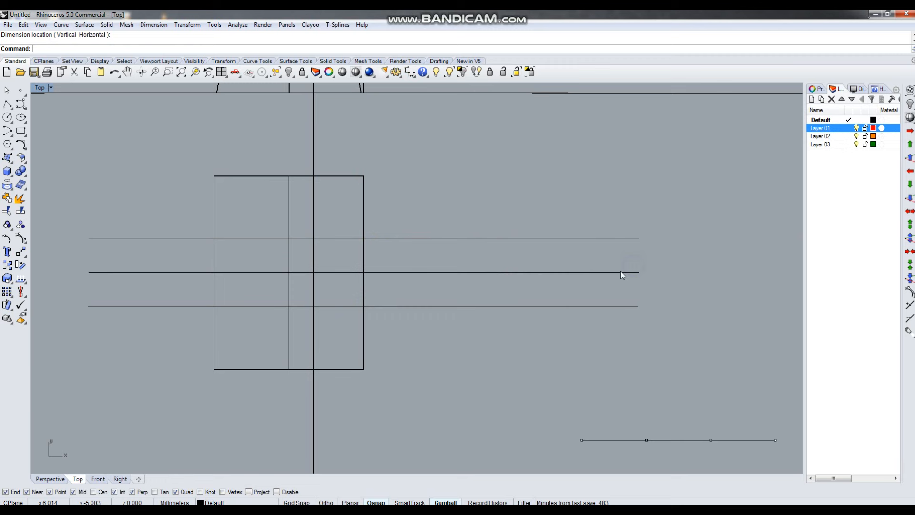
# - Delete the middle horizontal line crossing the short cylinder
pyautogui.scroll(-4, 494, 279)
pyautogui.click(534, 275)
pyautogui.press('Delete')
# - Cut the short cylinder into three segments with WireCut, using the two horizontal lines as cutters
pyautogui.click(383, 263)
pyautogui.write('W')
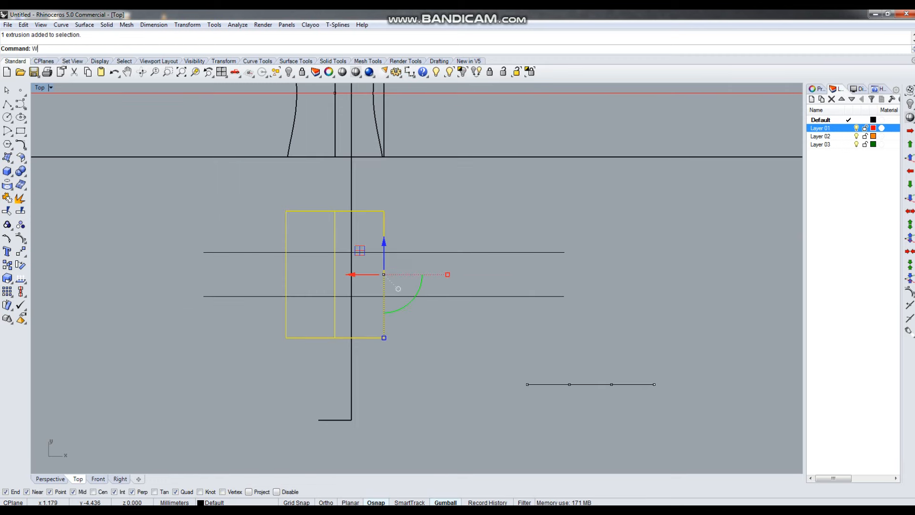
pyautogui.write('ireCut')
pyautogui.press('Return')
pyautogui.moveTo(438, 270); pyautogui.dragTo(437, 272)
pyautogui.press('Return')
pyautogui.moveTo(377, 276); pyautogui.dragTo(372, 277)
pyautogui.press('Return')
pyautogui.moveTo(468, 280); pyautogui.dragTo(444, 306)
pyautogui.press('Return')
# - Check each cylinder segment in the Top view and look over the cuts in the Perspective view
pyautogui.moveTo(396, 262); pyautogui.dragTo(380, 270)
pyautogui.moveTo(402, 212); pyautogui.dragTo(375, 226)
pyautogui.moveTo(405, 317); pyautogui.dragTo(378, 325)
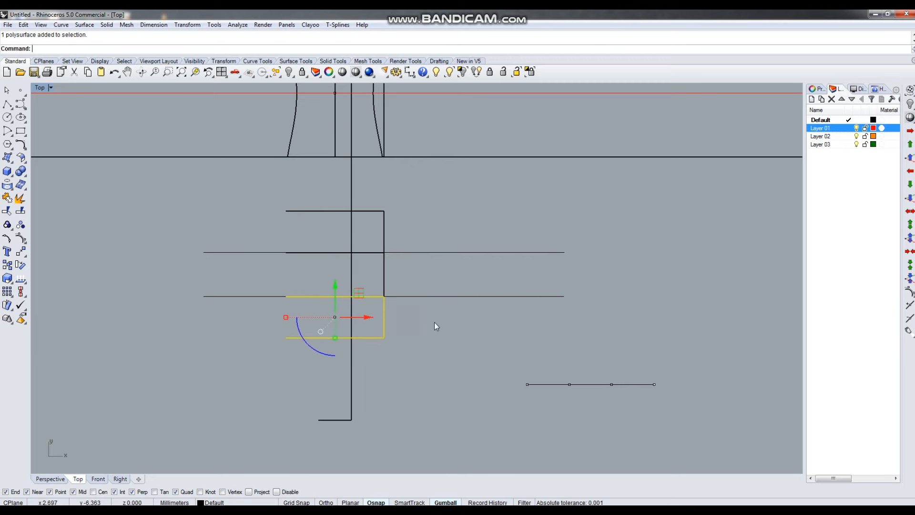
pyautogui.hotkey('ctrl', 'F4')
pyautogui.click(295, 235)
pyautogui.moveTo(295, 236); pyautogui.dragTo(297, 322, button='right')
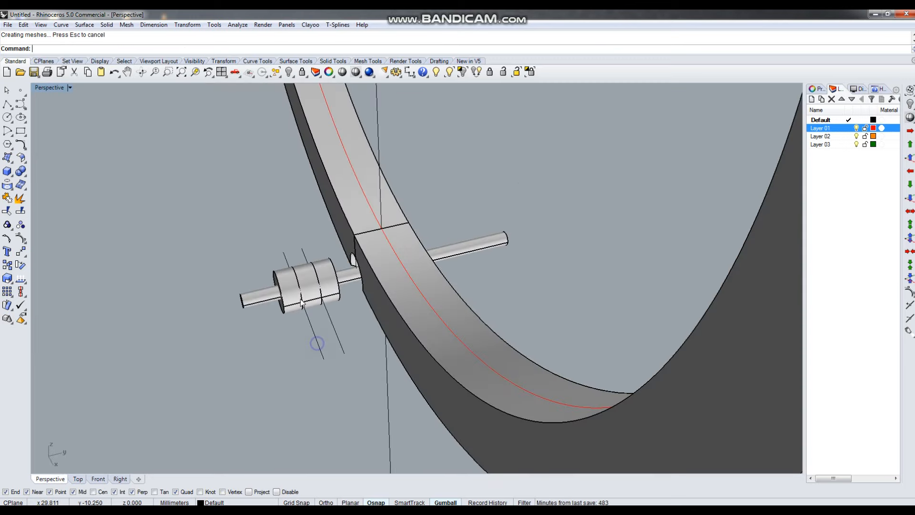
pyautogui.scroll(5, 315, 277)
# - Move the three cylinder segments 5 mm along the rod, back into the band's cutout
pyautogui.click(315, 280)
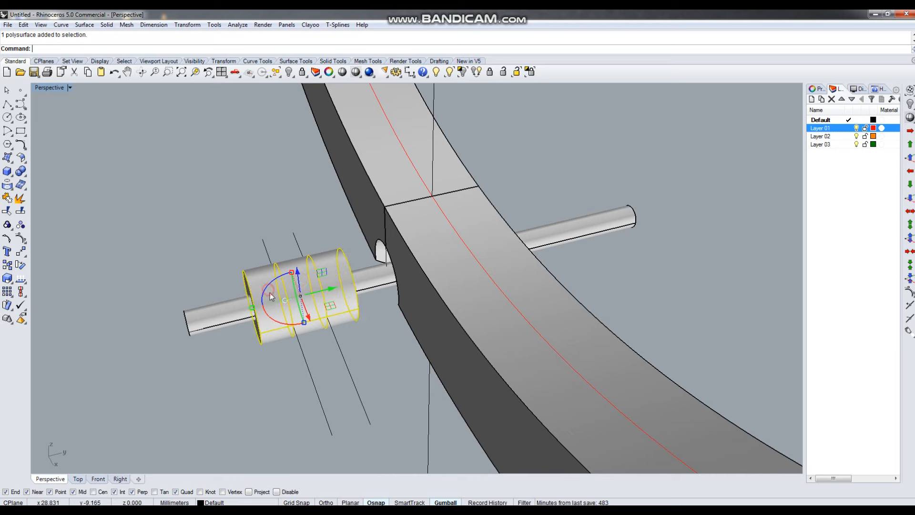
pyautogui.click(20, 251)
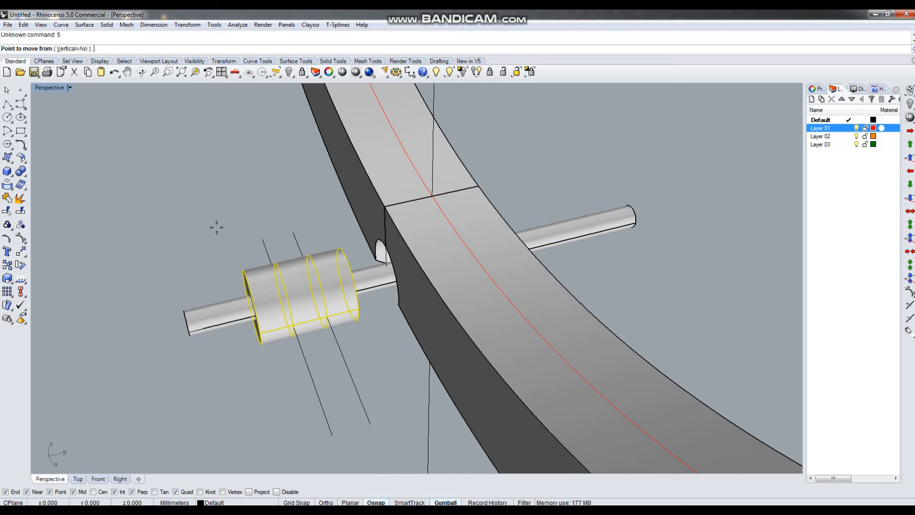
pyautogui.press('Escape')
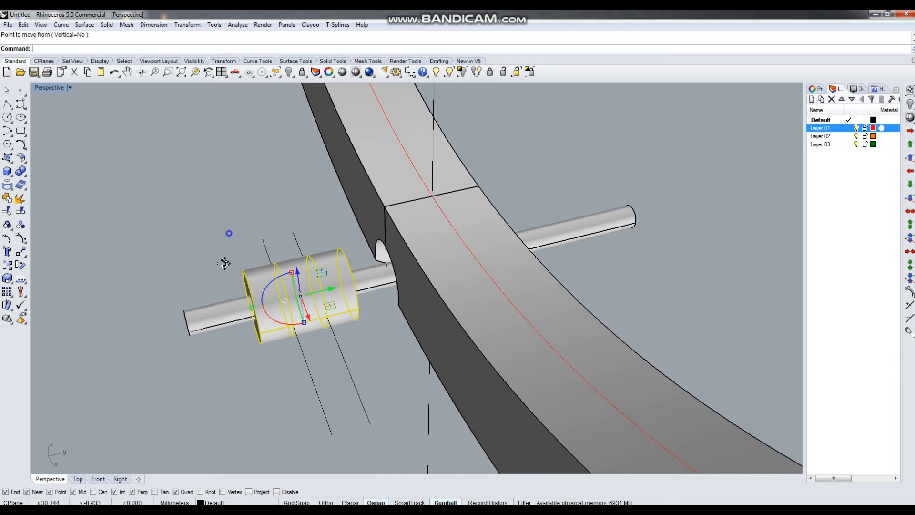
pyautogui.moveTo(224, 234); pyautogui.dragTo(189, 202, button='right')
pyautogui.moveTo(213, 332); pyautogui.dragTo(436, 317, button='right')
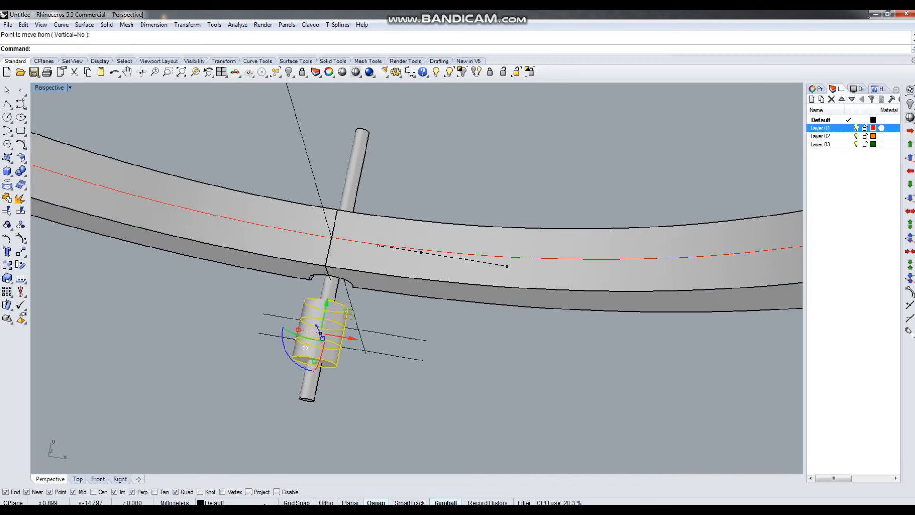
pyautogui.moveTo(453, 407); pyautogui.dragTo(380, 387, button='right')
pyautogui.write('m')
pyautogui.press('Return')
pyautogui.click(286, 380)
pyautogui.write('5')
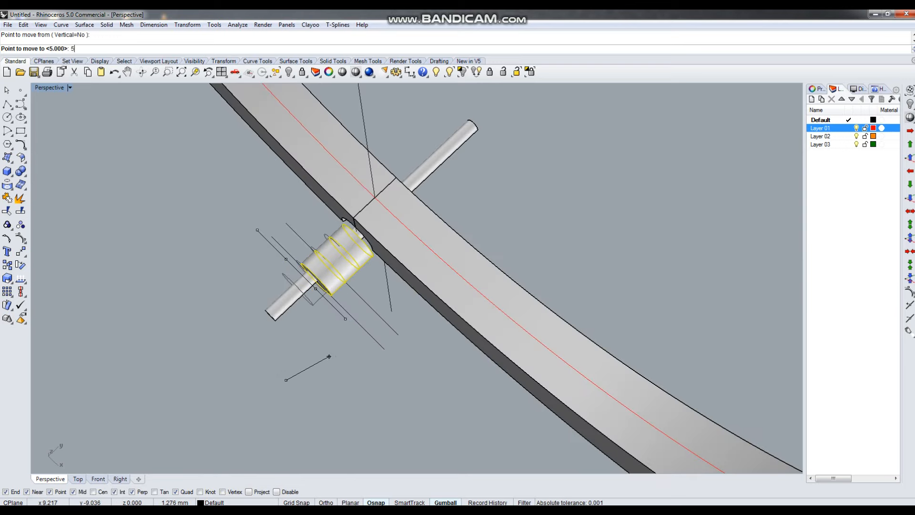
pyautogui.press('Return')
pyautogui.click(332, 346)
# - Delete the 3.5 mm reference line together with its arrayed points
pyautogui.moveTo(359, 342); pyautogui.dragTo(384, 411, button='right')
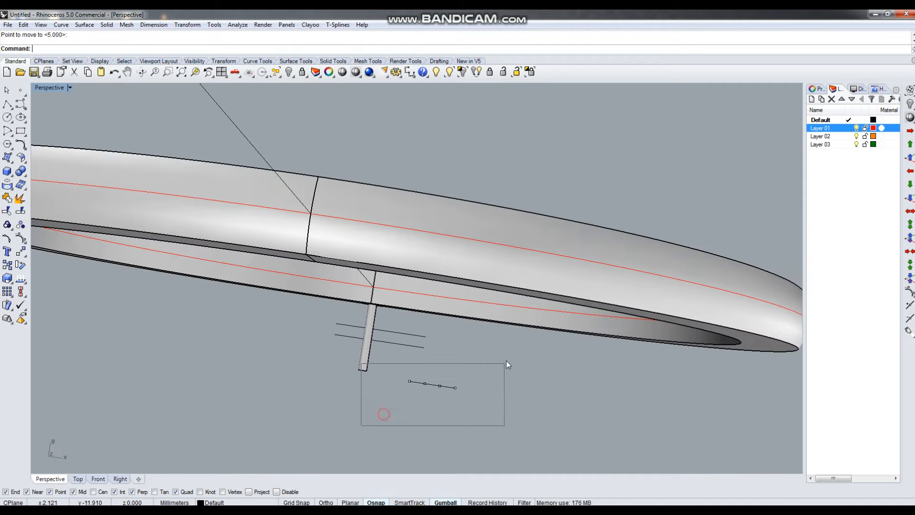
pyautogui.moveTo(507, 361); pyautogui.dragTo(505, 363)
pyautogui.press('Delete')
# - Move the three hinge segments, with the point and curves selected alongside them, to Layer 03
pyautogui.moveTo(477, 353); pyautogui.dragTo(371, 319, button='right')
pyautogui.scroll(5, 371, 318)
pyautogui.moveTo(337, 369); pyautogui.dragTo(464, 244)
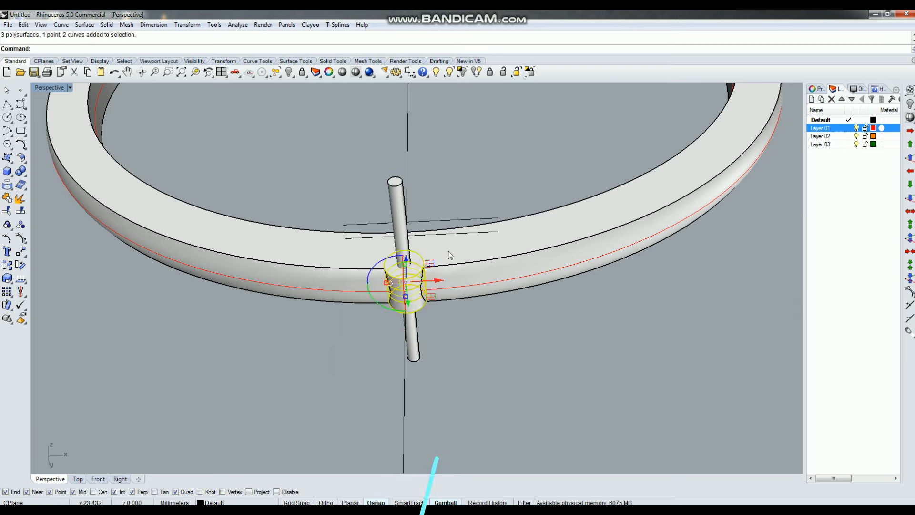
pyautogui.rightClick(828, 144)
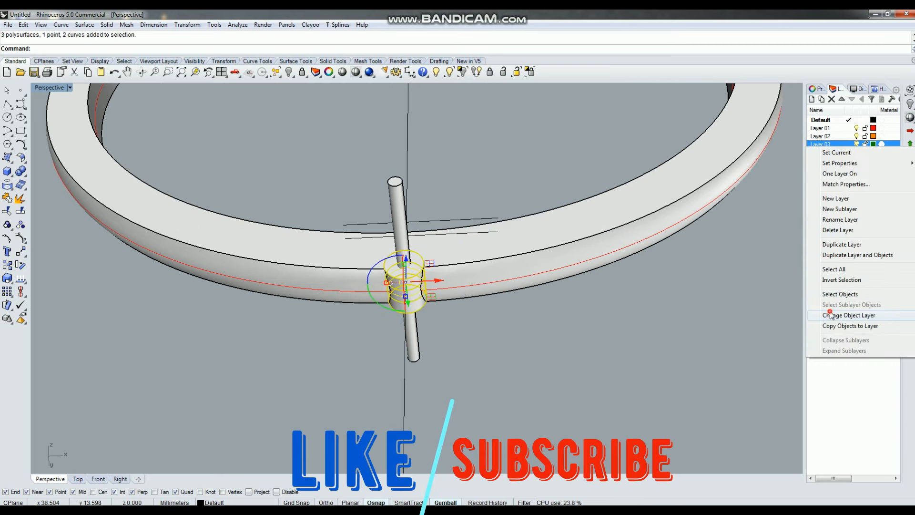
pyautogui.click(831, 315)
pyautogui.click(466, 316)
# - Delete the two leftover cutting lines near the hinge
pyautogui.moveTo(433, 253); pyautogui.dragTo(405, 328, button='right')
pyautogui.scroll(6, 393, 314)
pyautogui.moveTo(392, 312); pyautogui.dragTo(323, 366)
pyautogui.press('Delete')
# - Examine the hinge segments and how they sit between the two band halves from several angles
pyautogui.moveTo(362, 347); pyautogui.dragTo(418, 292, button='right')
pyautogui.scroll(-3, 438, 342)
pyautogui.scroll(3, 397, 310)
pyautogui.scroll(3, 419, 289)
pyautogui.click(425, 282)
pyautogui.press('Escape')
pyautogui.moveTo(448, 232); pyautogui.dragTo(460, 284, button='right')
pyautogui.click(462, 248)
pyautogui.moveTo(379, 251); pyautogui.dragTo(463, 329, button='right')
pyautogui.press('Escape')
pyautogui.moveTo(449, 374); pyautogui.dragTo(456, 333, button='right')
# - Draw a diagonal line in the Front view from the origin to a point beyond the band, down and to the right
pyautogui.hotkey('ctrl', 'F2')
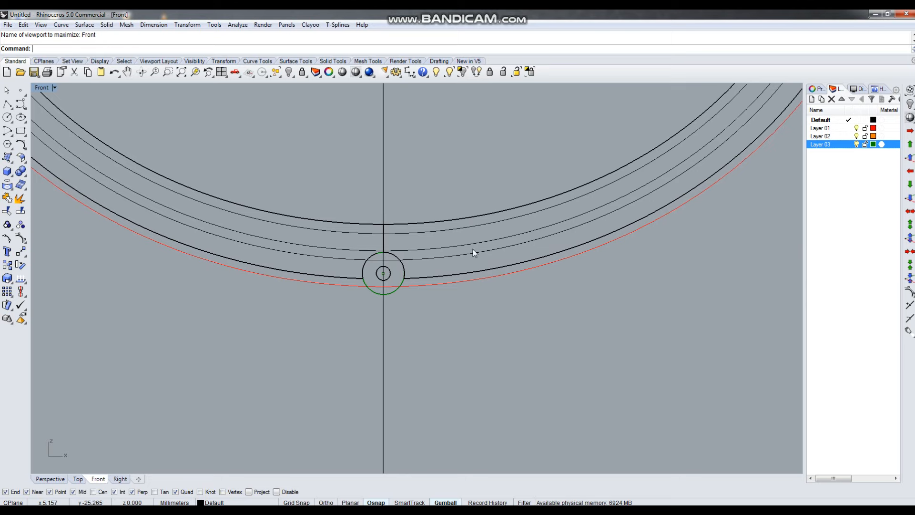
pyautogui.scroll(-3, 334, 295)
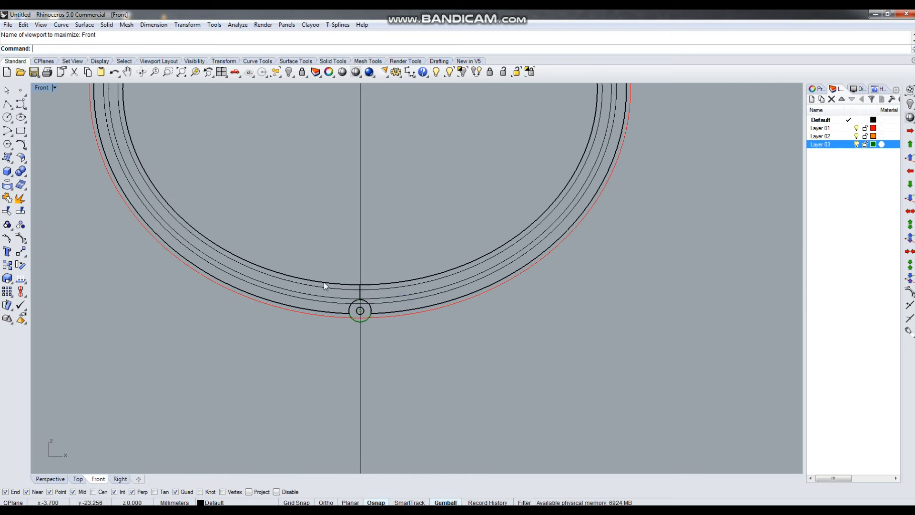
pyautogui.scroll(-3, 324, 283)
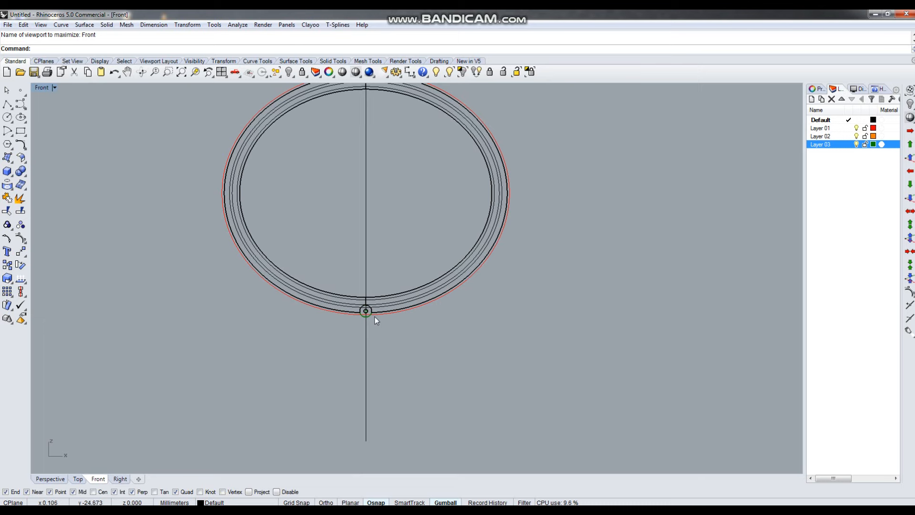
pyautogui.write('l')
pyautogui.press('Return')
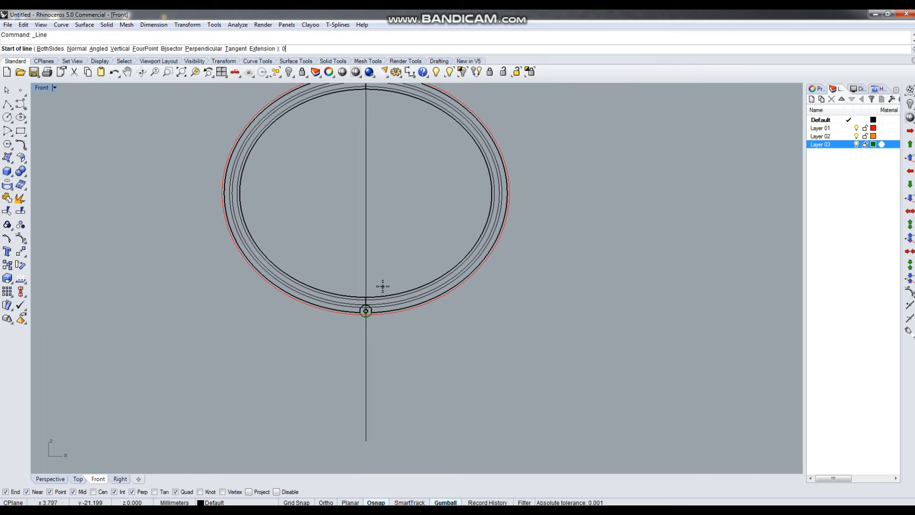
pyautogui.write('0')
pyautogui.press('Return')
pyautogui.click(495, 372)
# - Draw a 22 mm horizontal line centred on the vertical axis below the ring, and raise it onto the band just above the hinge
pyautogui.moveTo(397, 334); pyautogui.dragTo(403, 351, button='right')
pyautogui.scroll(2, 404, 347)
pyautogui.rightClick(405, 346)
pyautogui.click(363, 362)
pyautogui.write('b')
pyautogui.press('Return')
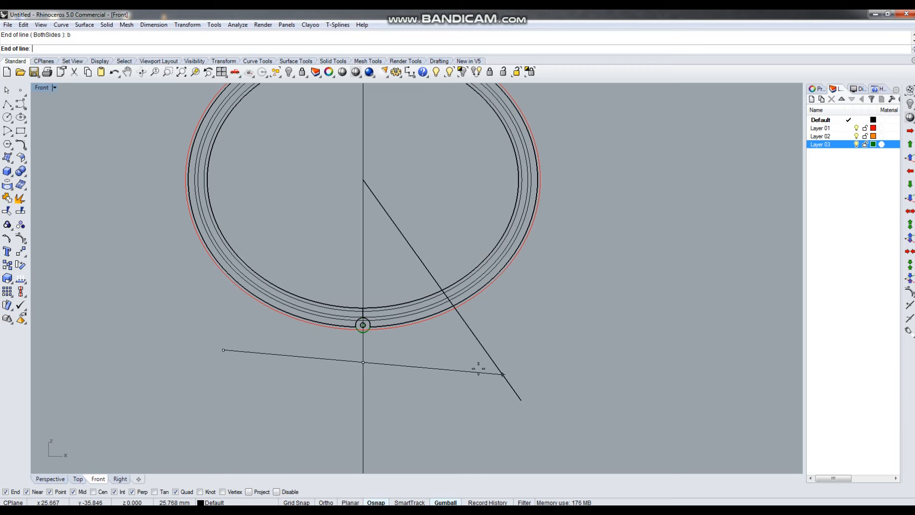
pyautogui.scroll(4, 427, 361)
pyautogui.moveTo(425, 361); pyautogui.dragTo(443, 358, button='right')
pyautogui.scroll(-2, 443, 358)
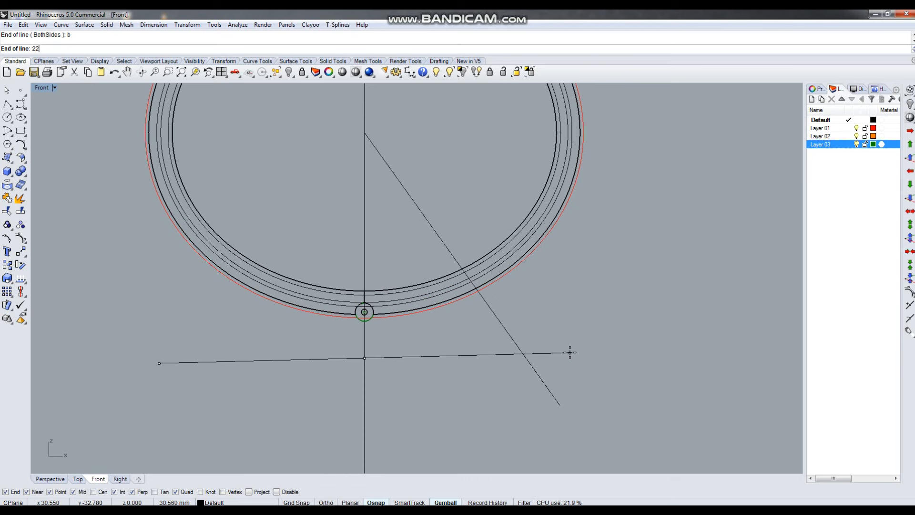
pyautogui.press('Return')
pyautogui.press('Escape')
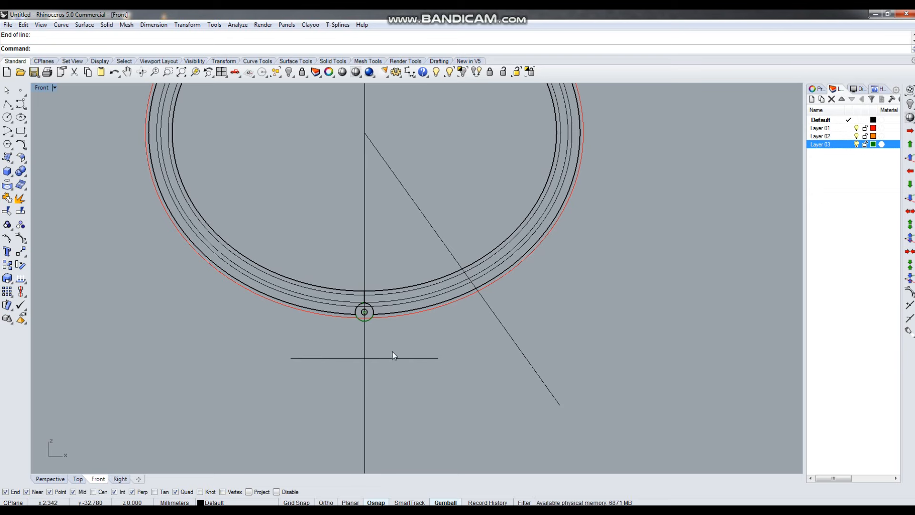
pyautogui.click(429, 359)
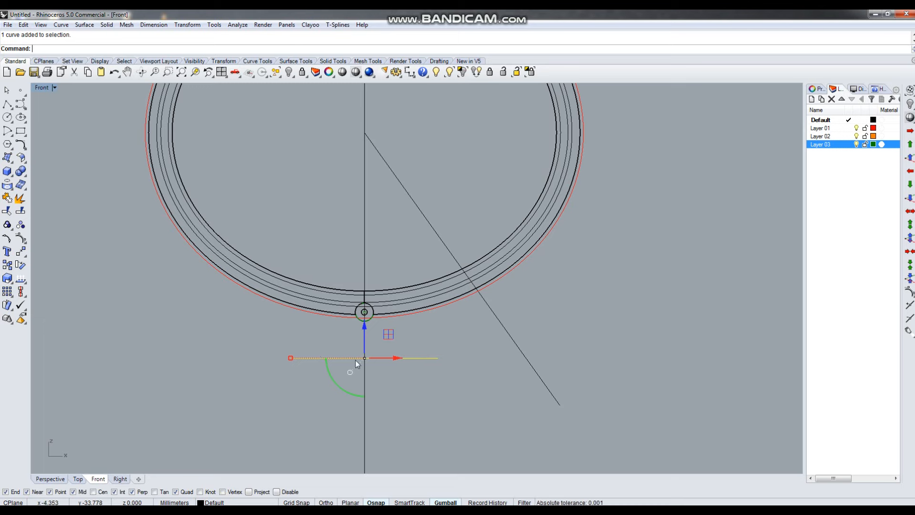
pyautogui.moveTo(367, 334); pyautogui.dragTo(372, 261)
# - Rotate the diagonal line about the origin to a steeper angle so it crosses the band near the horizontal line's end
pyautogui.moveTo(561, 344); pyautogui.dragTo(491, 388)
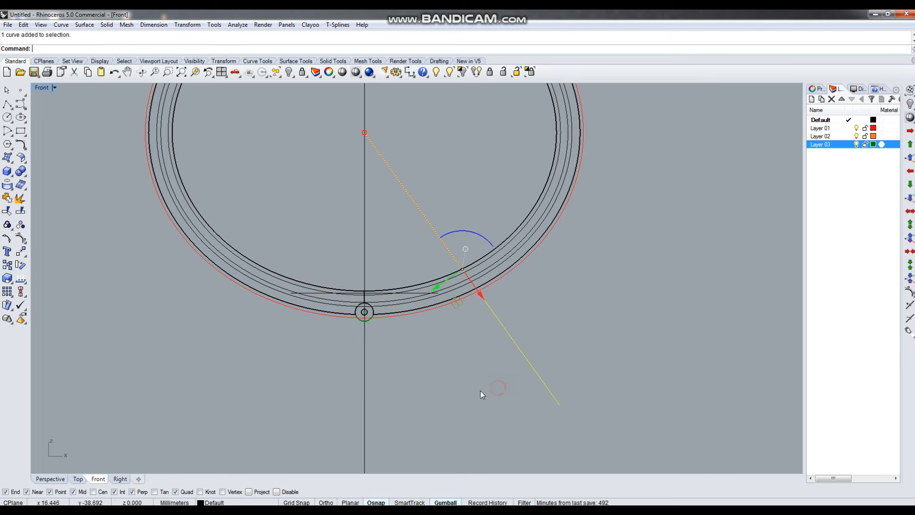
pyautogui.rightClick(477, 388)
pyautogui.write('0')
pyautogui.press('Return')
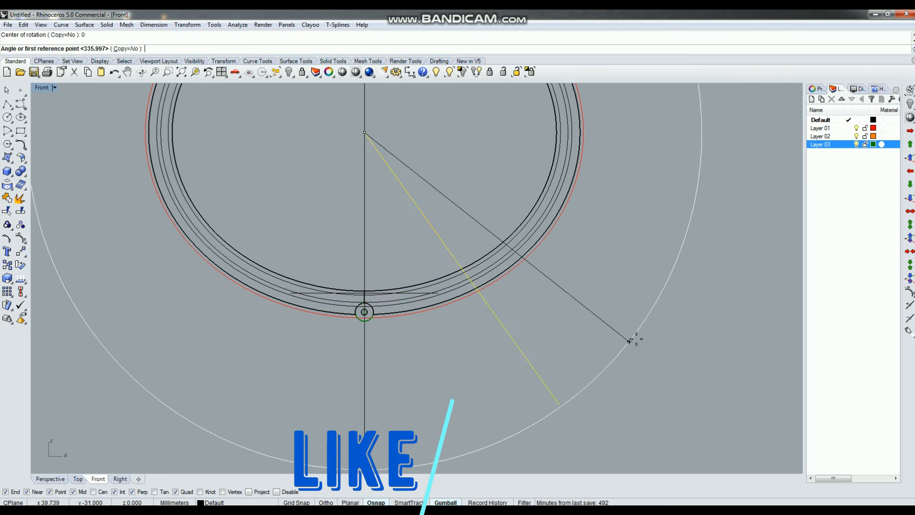
pyautogui.click(638, 339)
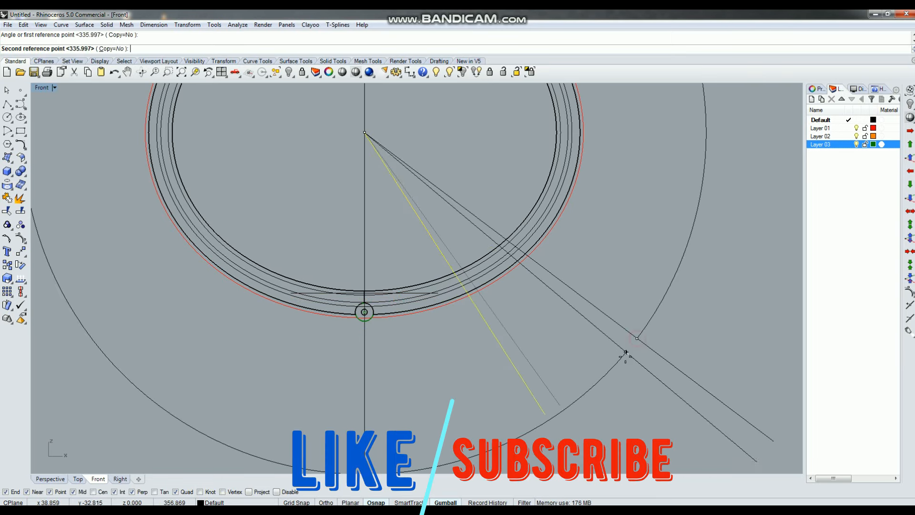
pyautogui.click(590, 370)
# - Mirror the diagonal line across the vertical axis to form a symmetric pair from the origin
pyautogui.write('Mirror')
pyautogui.press('Return')
pyautogui.write('y=Yes XAxis YAxis ):')
pyautogui.press('Return')
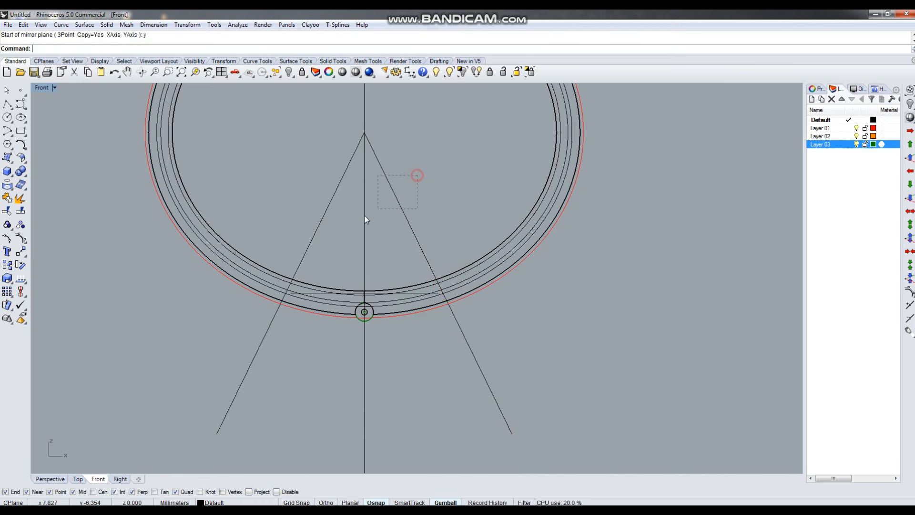
pyautogui.click(391, 191)
pyautogui.keyDown('shift'); pyautogui.click(328, 208); pyautogui.keyUp('shift')
pyautogui.press('Return')
# - Delete the 22 mm horizontal line lying on the band above the hinge
pyautogui.click(382, 250)
pyautogui.scroll(8, 412, 292)
pyautogui.click(416, 294)
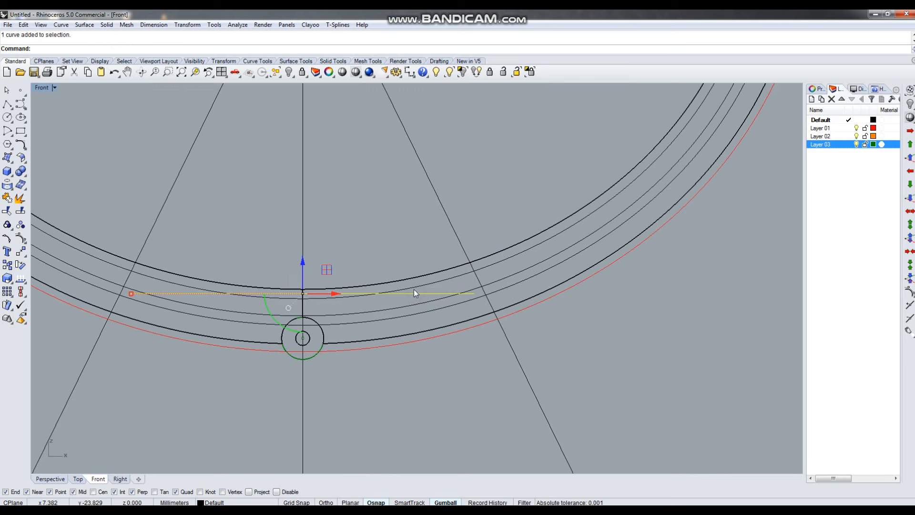
pyautogui.scroll(-2, 413, 293)
pyautogui.press('Delete')
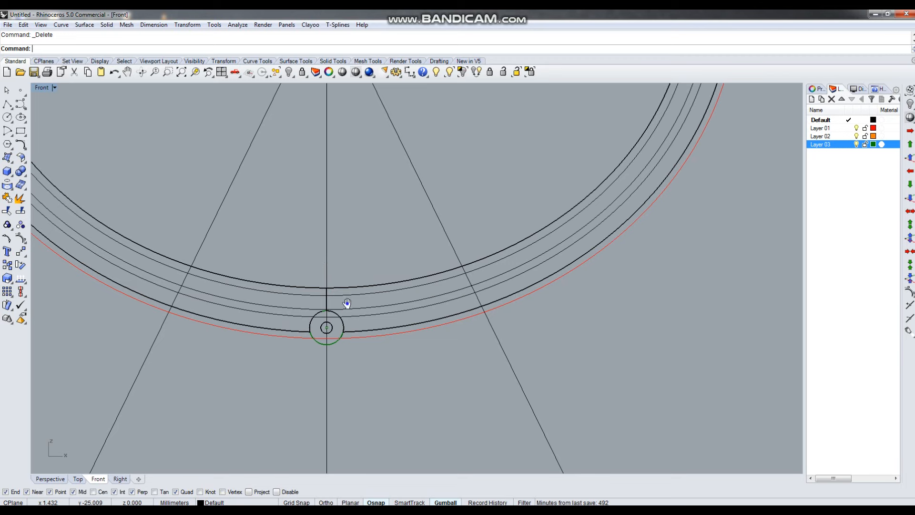
# - Measure the vertical distance at the band's lowest point from its inner edge to the curve just inside the hinge circle
pyautogui.moveTo(347, 303); pyautogui.dragTo(390, 293, button='right')
pyautogui.scroll(2, 391, 292)
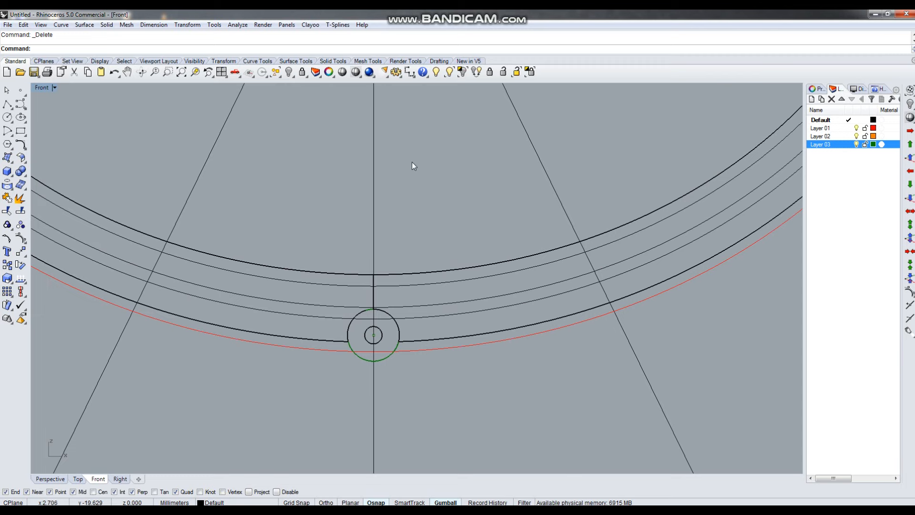
pyautogui.click(409, 72)
pyautogui.click(374, 275)
pyautogui.scroll(3, 310, 329)
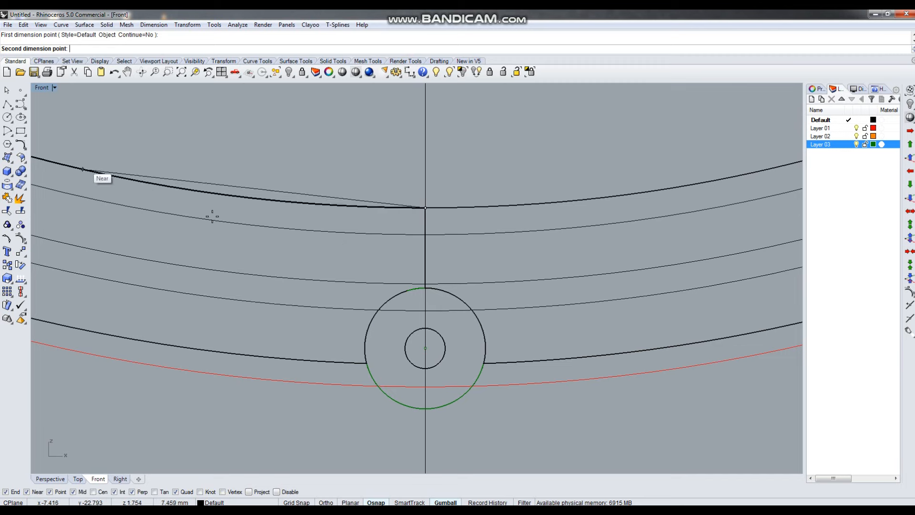
pyautogui.click(426, 311)
pyautogui.scroll(-6, 283, 283)
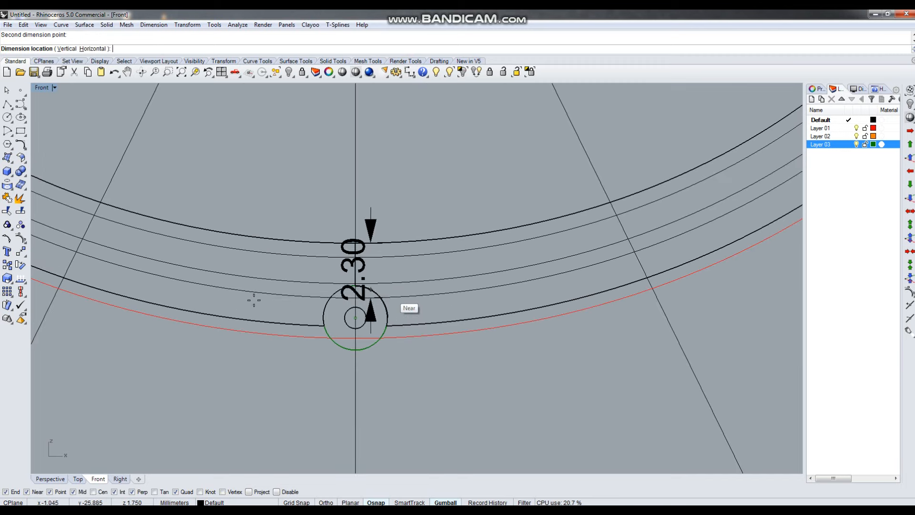
pyautogui.press('Escape')
# - Draw a 2.30 mm vertical line in the Right view, beyond the end of the pin rod
pyautogui.scroll(4, 371, 243)
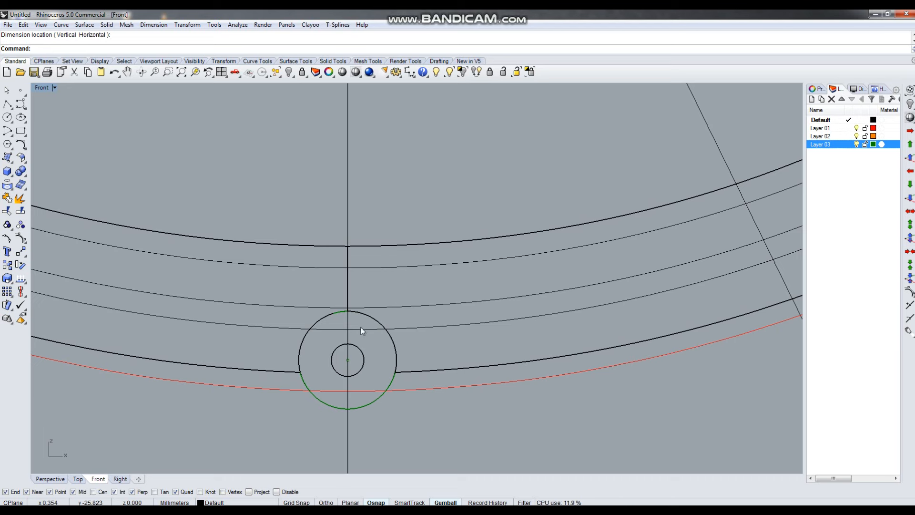
pyautogui.scroll(-1, 320, 263)
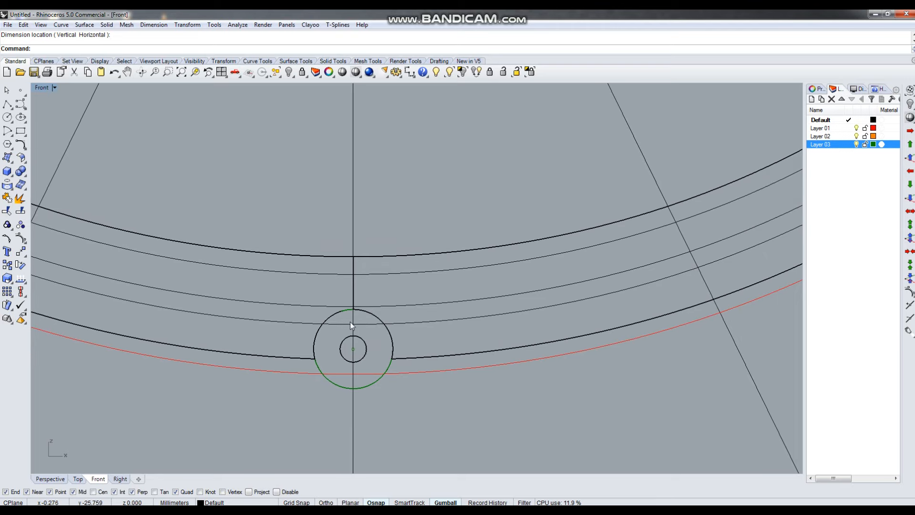
pyautogui.scroll(-4, 365, 326)
pyautogui.hotkey('ctrl', 'F4')
pyautogui.scroll(-5, 448, 303)
pyautogui.moveTo(520, 279); pyautogui.dragTo(371, 328, button='right')
pyautogui.hotkey('ctrl', 'F3')
pyautogui.scroll(-5, 419, 297)
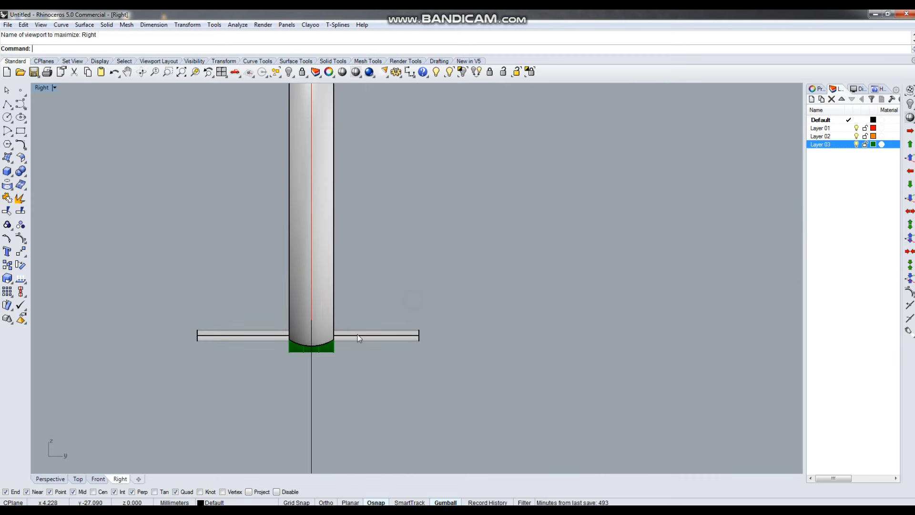
pyautogui.moveTo(443, 368); pyautogui.dragTo(439, 387, button='right')
pyautogui.write('line')
pyautogui.press('Return')
pyautogui.click(453, 344)
pyautogui.write('2.30')
pyautogui.press('Return')
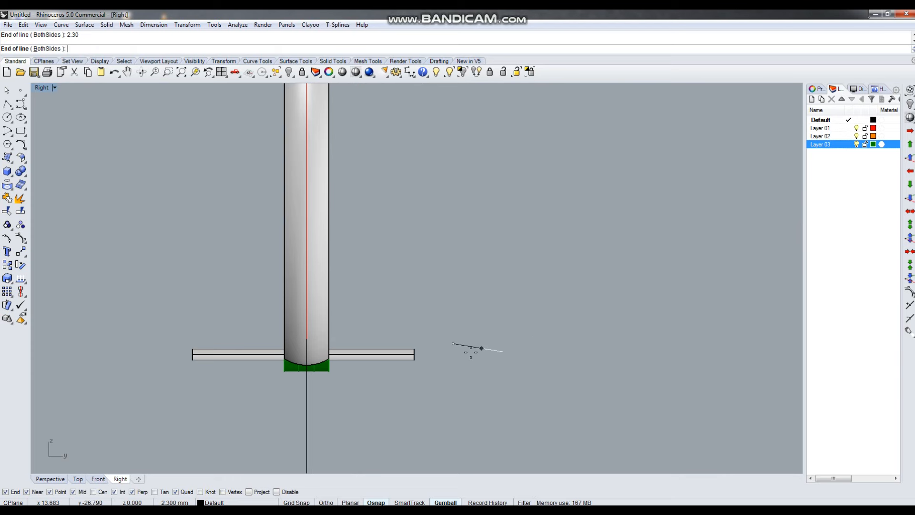
pyautogui.scroll(4, 470, 350)
pyautogui.click(438, 430)
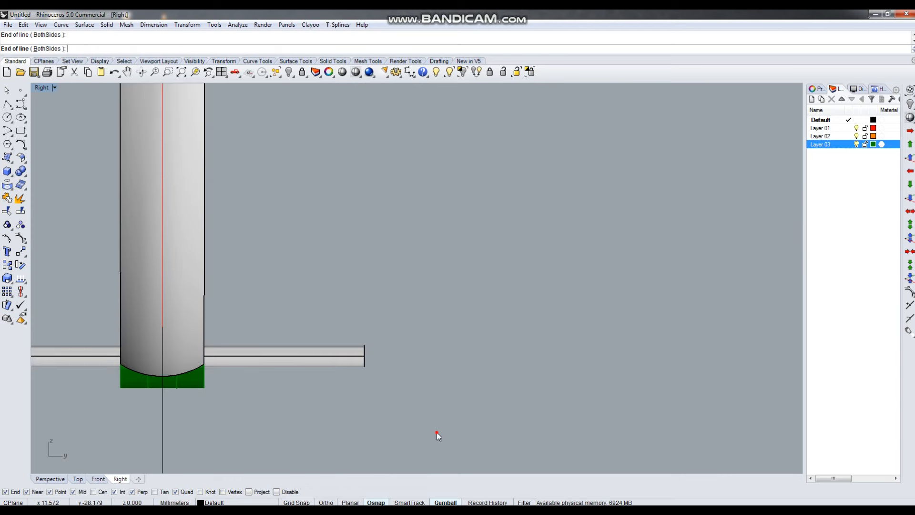
pyautogui.scroll(-2, 261, 367)
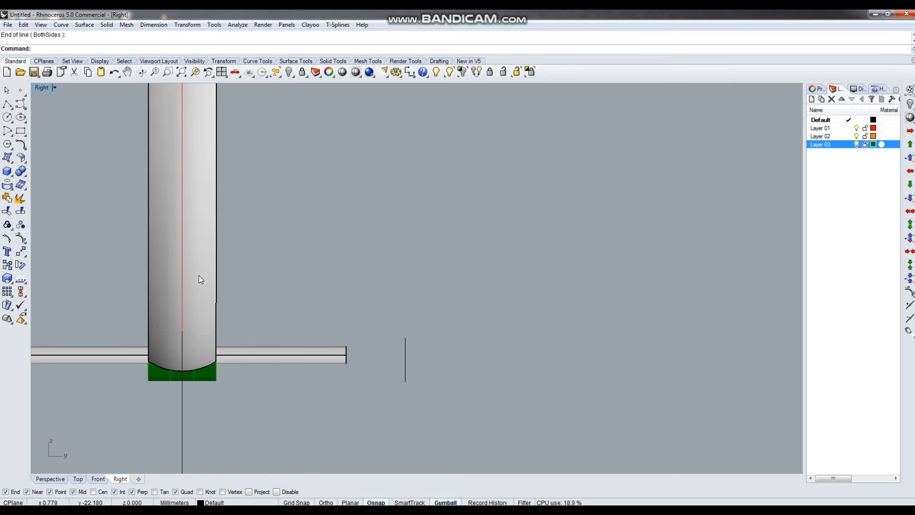
# - Draw a 3.5 mm horizontal line centred on the upper end of the 2.30 mm vertical line
pyautogui.press('Return')
pyautogui.click(405, 339)
pyautogui.write('b')
pyautogui.press('Return')
pyautogui.write('3')
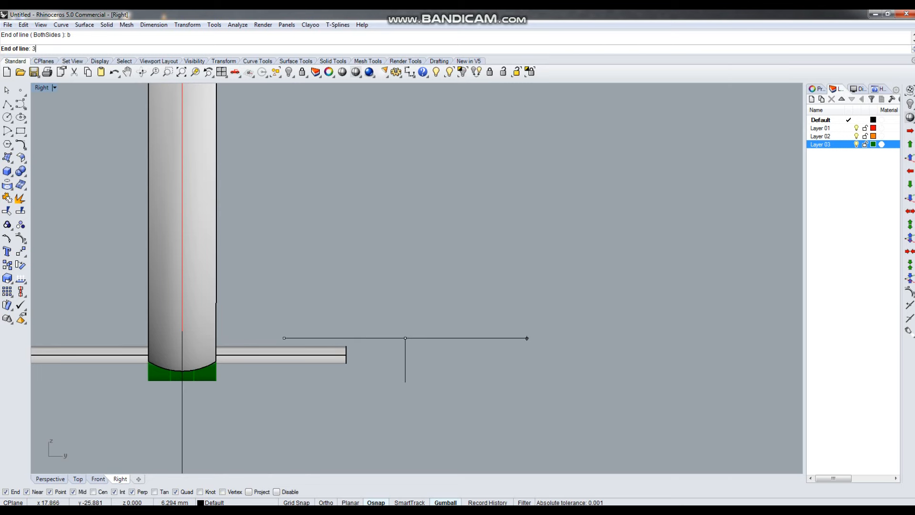
pyautogui.write('.5/2')
pyautogui.press('Return')
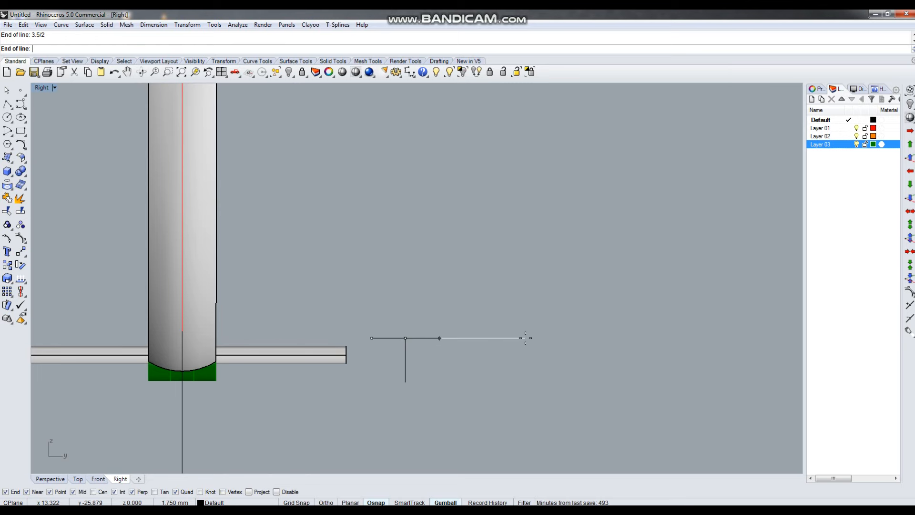
pyautogui.scroll(5, 411, 355)
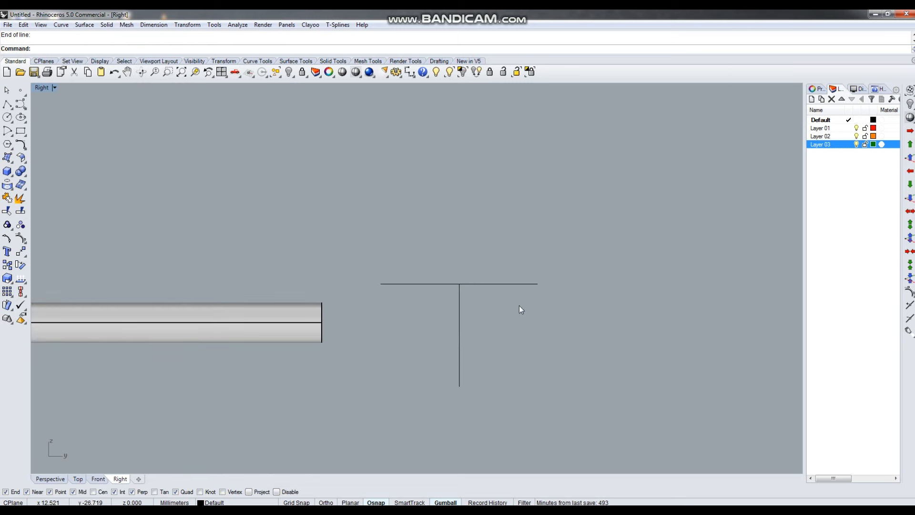
# - Copy the horizontal line from the upper end to the lower end of the vertical line
pyautogui.click(506, 284)
pyautogui.write('copy')
pyautogui.press('Return')
pyautogui.click(459, 284)
pyautogui.click(461, 385)
pyautogui.press('Return')
pyautogui.click(537, 348)
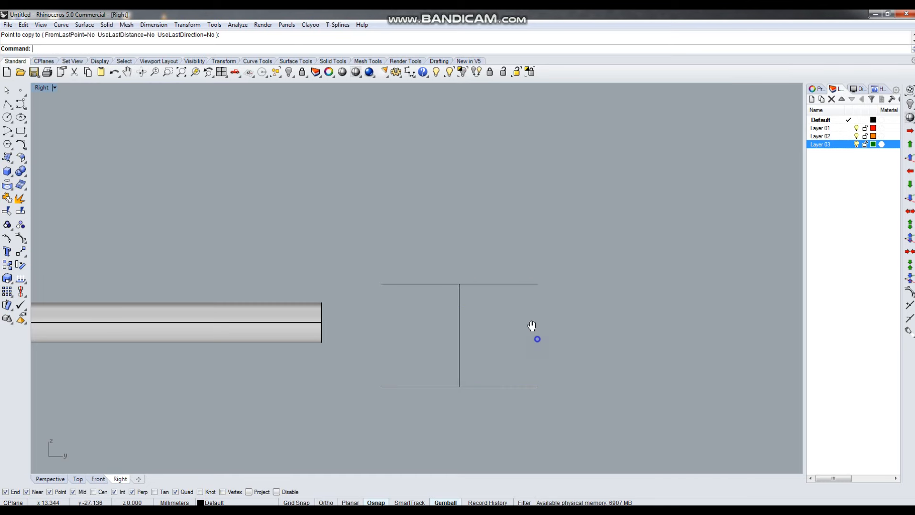
# - Draw a rectangle spanning opposite ends of the two horizontal lines
pyautogui.moveTo(533, 328); pyautogui.dragTo(528, 308, button='right')
pyautogui.click(21, 131)
pyautogui.click(376, 264)
pyautogui.click(533, 367)
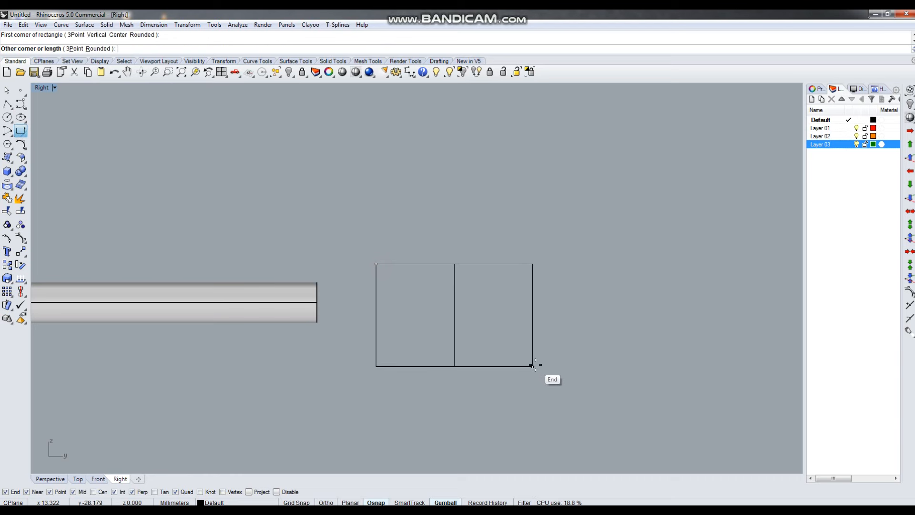
# - Delete the two horizontal construction lines, keeping the rectangle and its vertical centre line
pyautogui.moveTo(607, 227); pyautogui.dragTo(347, 398)
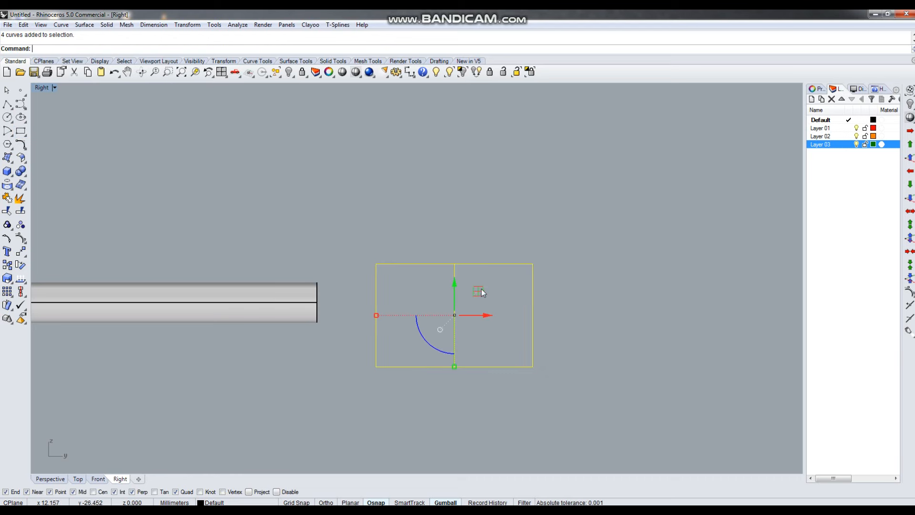
pyautogui.keyDown('ctrl'); pyautogui.click(497, 265); pyautogui.keyUp('ctrl')
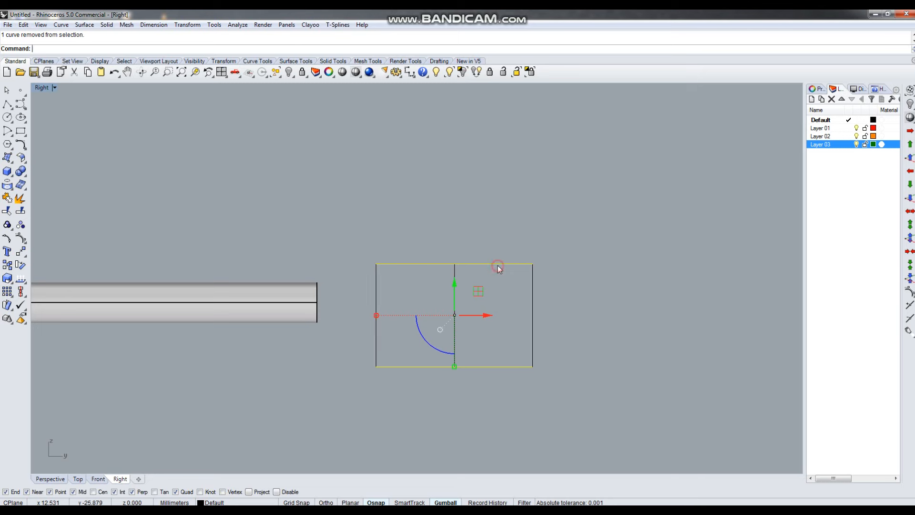
pyautogui.press('Delete')
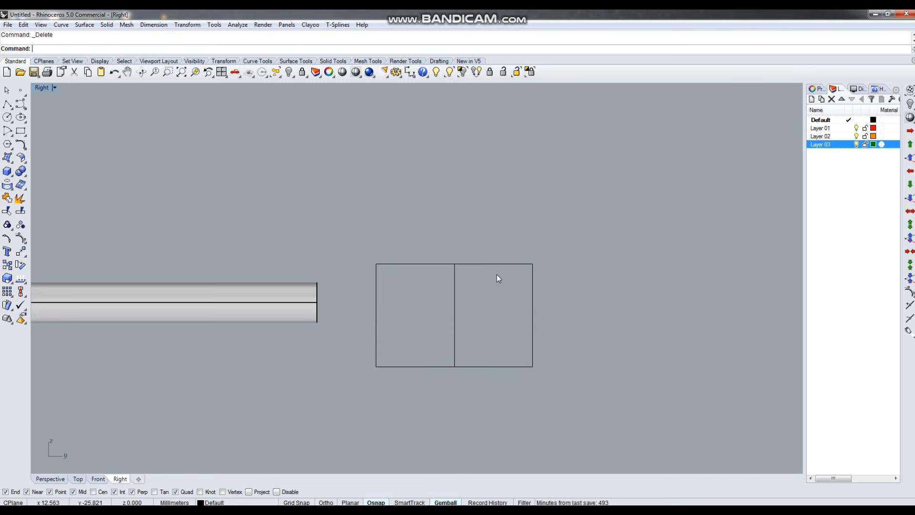
pyautogui.moveTo(544, 254); pyautogui.dragTo(515, 285)
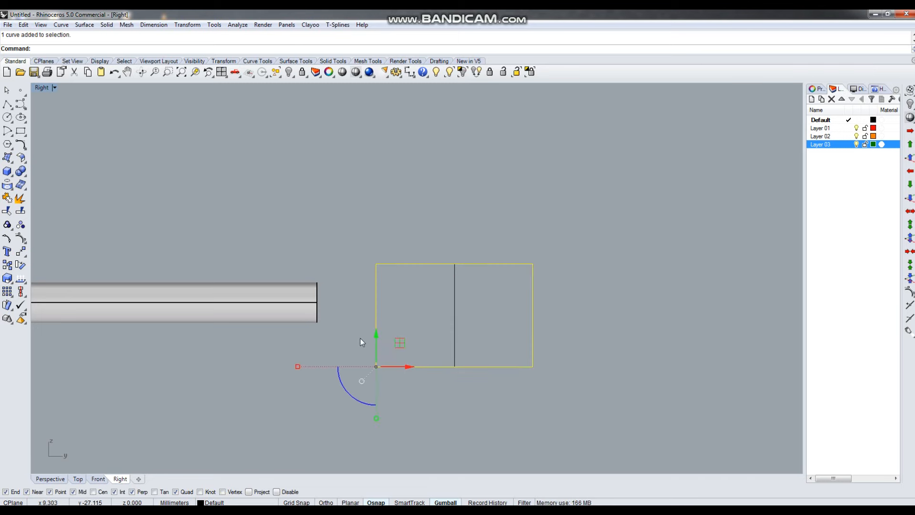
pyautogui.scroll(-4, 545, 268)
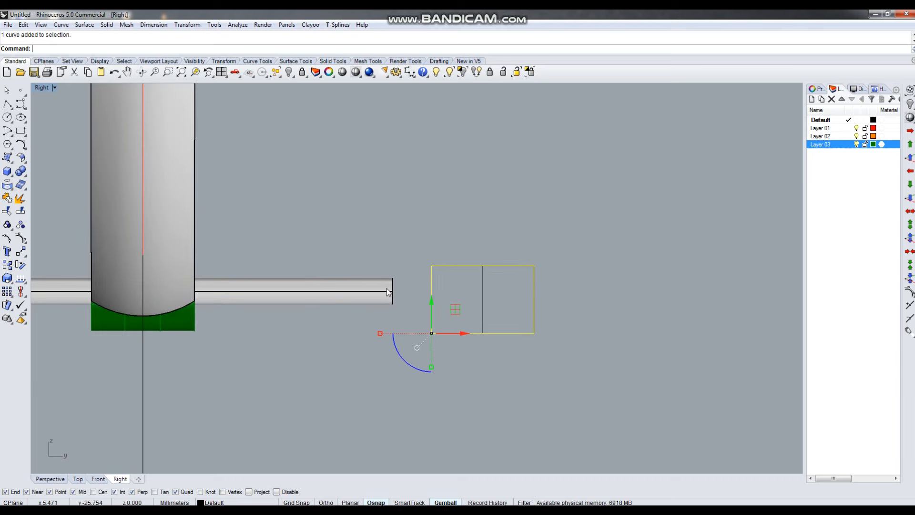
pyautogui.click(614, 288)
# - Offset the rectangle inward to make an inner rectangle about 1.1 mm high
pyautogui.scroll(6, 526, 271)
pyautogui.moveTo(561, 235); pyautogui.dragTo(528, 271)
pyautogui.rightClick(525, 265)
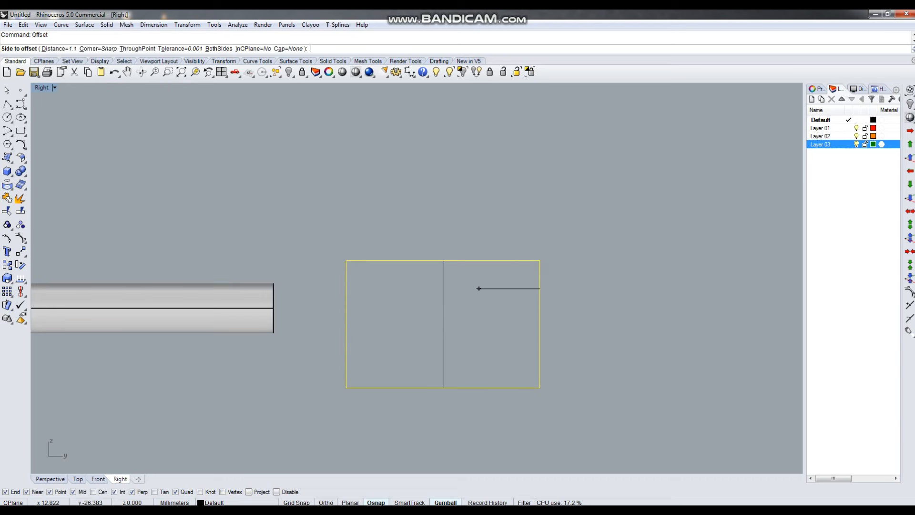
pyautogui.click(510, 287)
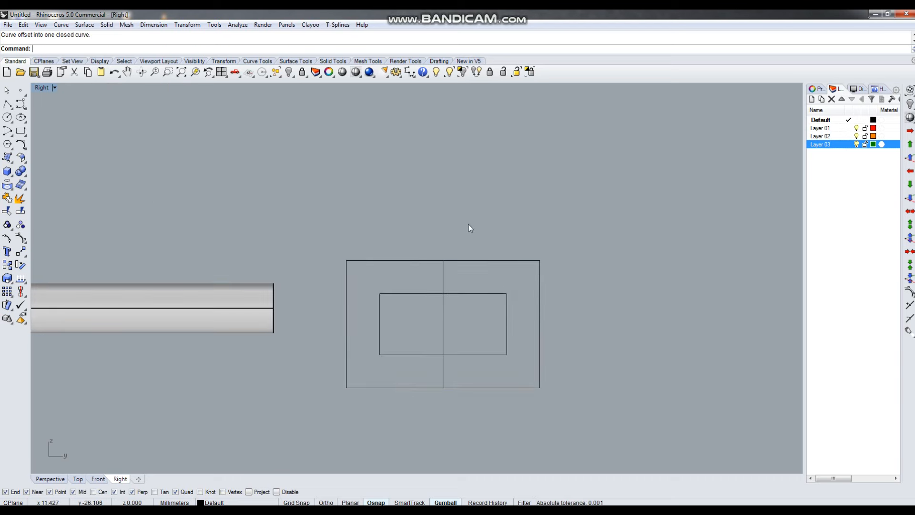
# - Measure the height of the inner rectangle
pyautogui.click(410, 72)
pyautogui.click(507, 293)
pyautogui.click(507, 354)
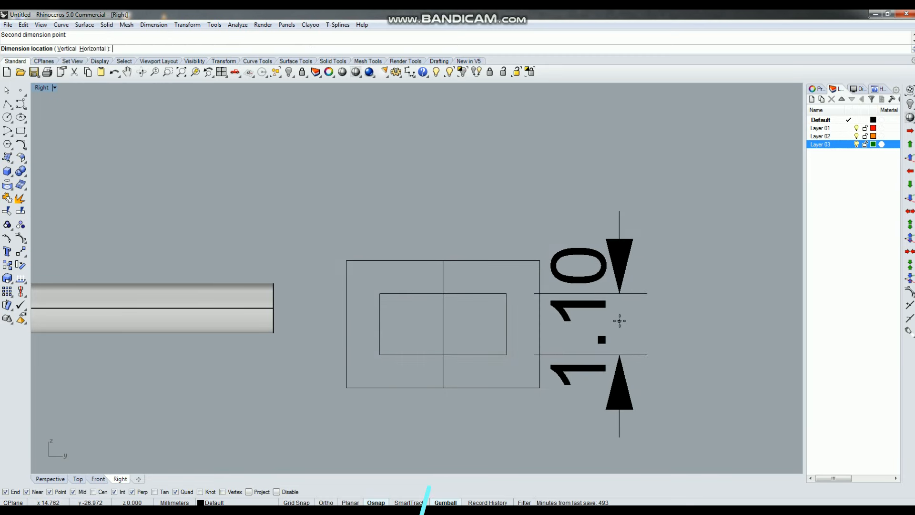
pyautogui.press('Escape')
# - Measure the gaps between the inner and outer rectangles above, below and at one side
pyautogui.rightClick(436, 288)
pyautogui.click(443, 294)
pyautogui.click(442, 262)
pyautogui.rightClick(593, 273)
pyautogui.rightClick(447, 356)
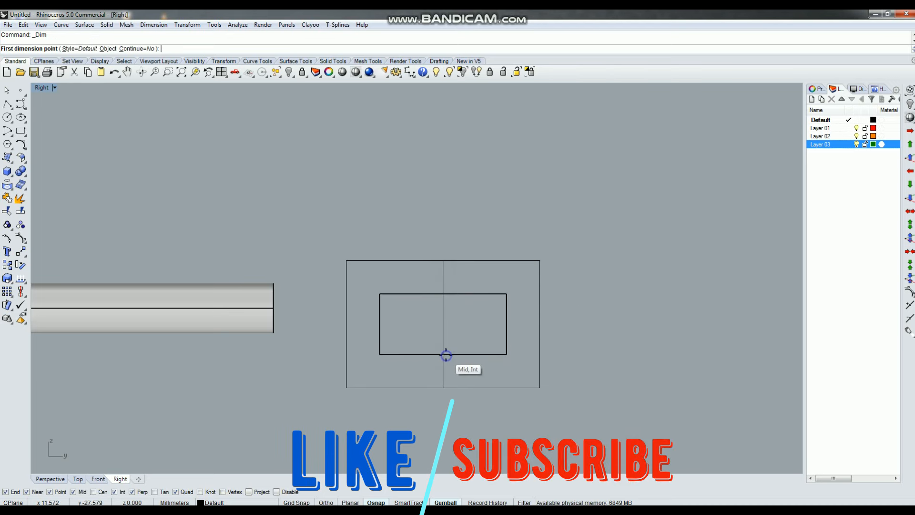
pyautogui.click(443, 355)
pyautogui.click(444, 384)
pyautogui.rightClick(528, 337)
pyautogui.rightClick(528, 337)
pyautogui.click(507, 324)
pyautogui.click(541, 324)
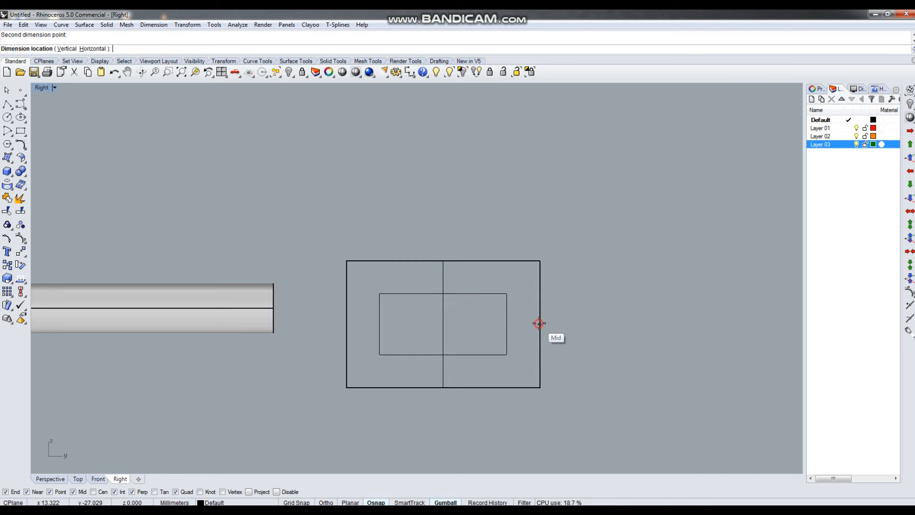
pyautogui.rightClick(524, 214)
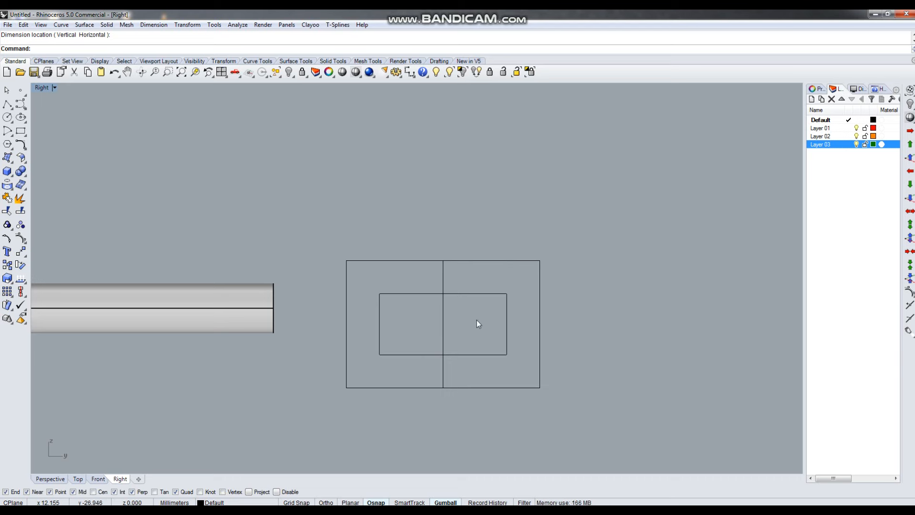
# - Group the inner and outer rectangles, and hide the band halves in the Perspective view
pyautogui.moveTo(546, 234); pyautogui.dragTo(491, 307)
pyautogui.hotkey('ctrl', 'g')
pyautogui.hotkey('ctrl', 'F4')
pyautogui.scroll(-6, 453, 305)
pyautogui.moveTo(470, 303); pyautogui.dragTo(515, 292, button='right')
pyautogui.scroll(2, 448, 292)
pyautogui.click(454, 238)
pyautogui.scroll(2, 357, 138)
pyautogui.scroll(2, 430, 253)
pyautogui.scroll(-3, 448, 276)
pyautogui.hotkey('ctrl', 'h')
# - Hide the three green hinge segments around the pin rod
pyautogui.moveTo(480, 344); pyautogui.dragTo(376, 353, button='right')
pyautogui.scroll(3, 430, 365)
pyautogui.click(467, 381)
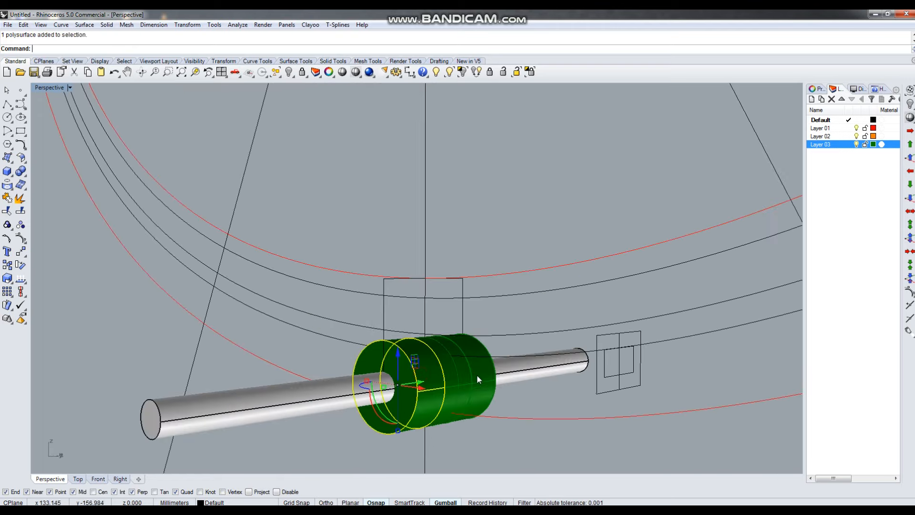
pyautogui.scroll(4, 467, 382)
pyautogui.keyDown('shift'); pyautogui.click(456, 368); pyautogui.keyUp('shift')
pyautogui.keyDown('shift'); pyautogui.click(471, 364); pyautogui.keyUp('shift')
pyautogui.scroll(-3, 448, 368)
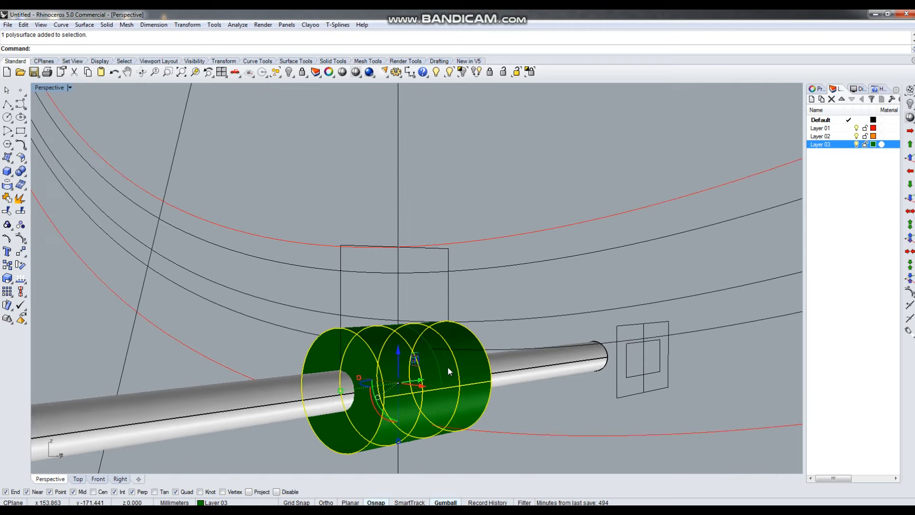
pyautogui.hotkey('ctrl', 'h')
# - Hide the upright outline curve that crosses the pin rod at the hinge
pyautogui.scroll(-4, 448, 367)
pyautogui.moveTo(536, 357); pyautogui.dragTo(484, 365, button='right')
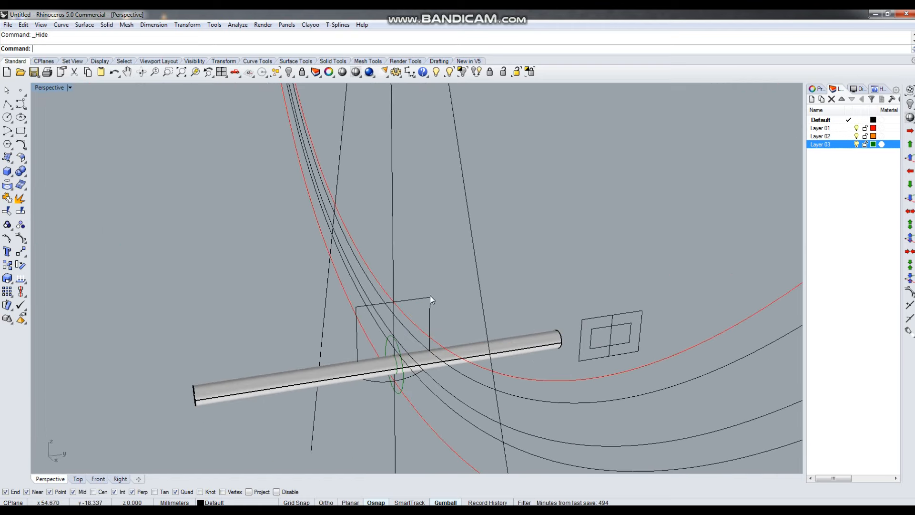
pyautogui.click(428, 305)
pyautogui.moveTo(428, 307); pyautogui.dragTo(609, 276, button='right')
pyautogui.hotkey('ctrl', 'h')
# - Move the grouped rectangles from beside the pin onto the oval curves at the vertical centre line above the hinge
pyautogui.moveTo(609, 276); pyautogui.dragTo(572, 320)
pyautogui.scroll(4, 562, 303)
pyautogui.write('m')
pyautogui.press('Return')
pyautogui.click(570, 293)
pyautogui.scroll(-5, 568, 295)
pyautogui.moveTo(496, 255); pyautogui.dragTo(417, 304, button='right')
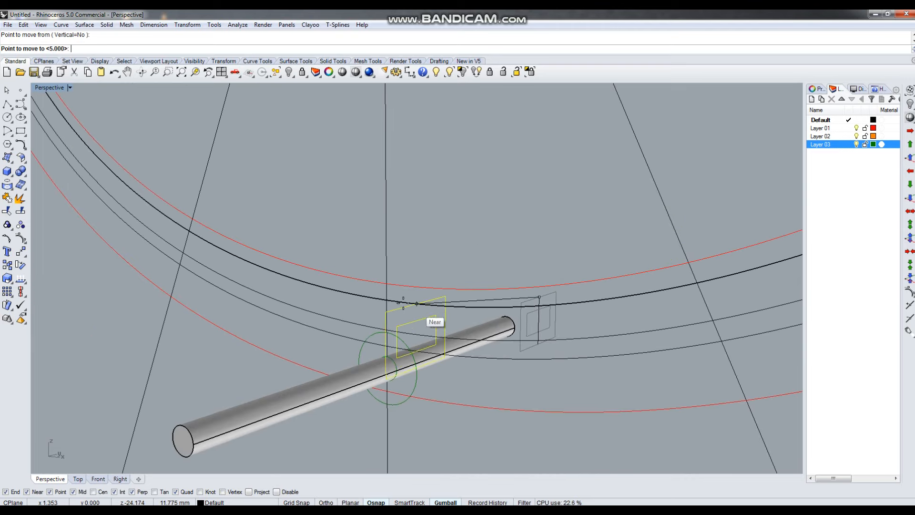
pyautogui.click(389, 284)
pyautogui.press('Escape')
pyautogui.moveTo(458, 296); pyautogui.dragTo(478, 300, button='right')
# - Try to sweep the inner rectangle with Sweep2 along the preselected innermost and outermost black oval curves
pyautogui.click(500, 346)
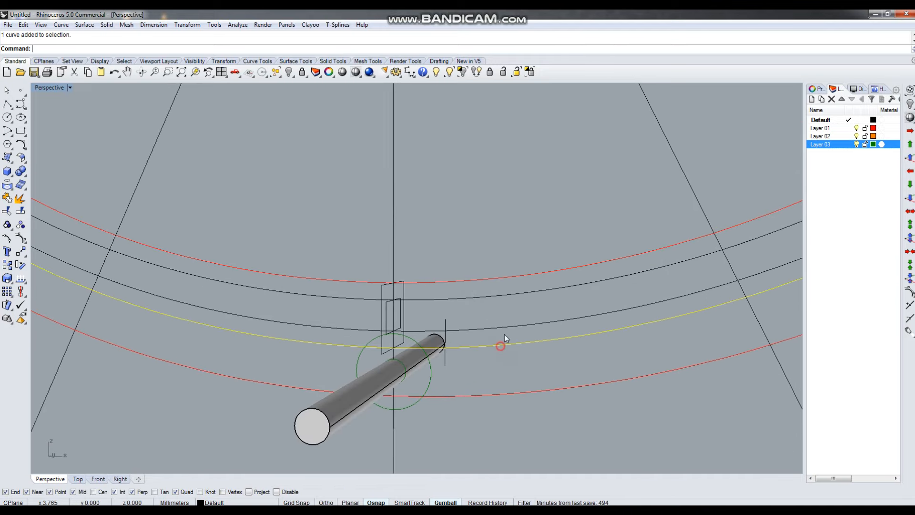
pyautogui.click(503, 296)
pyautogui.hotkey('ctrl', 'F2')
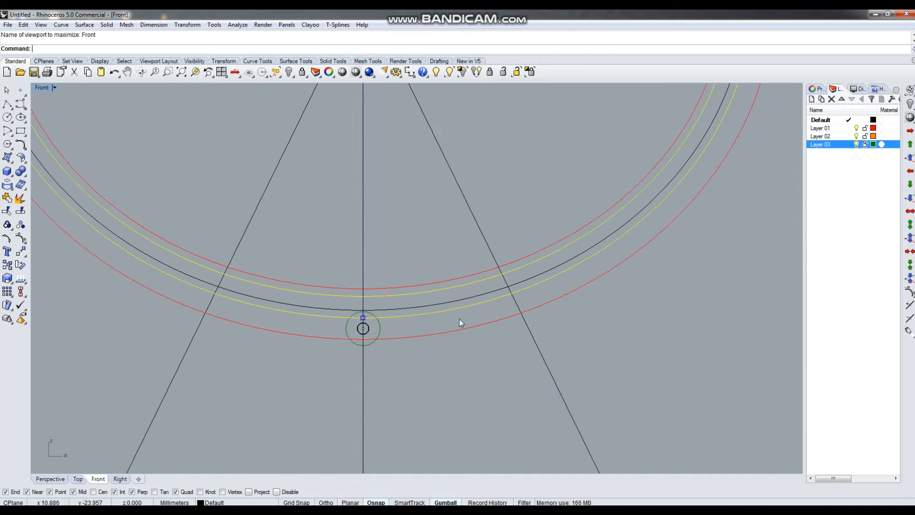
pyautogui.scroll(4, 369, 306)
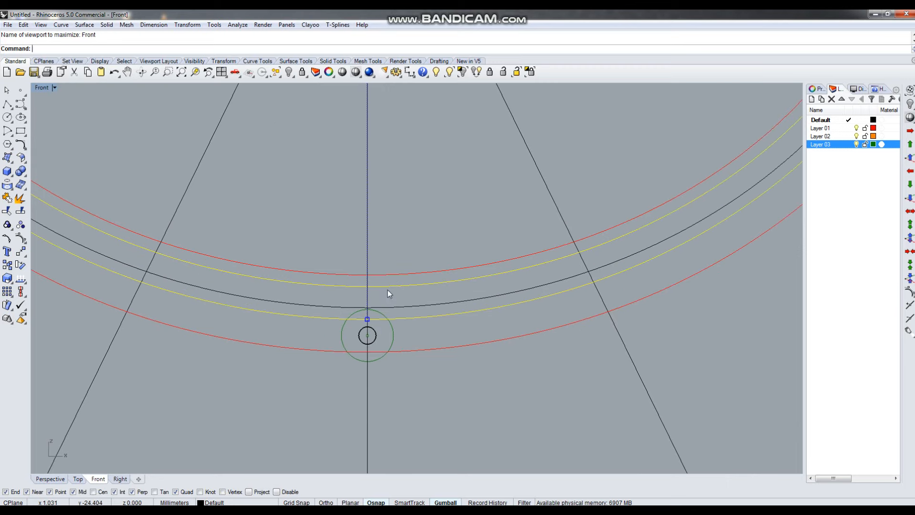
pyautogui.hotkey('ctrl', 'F4')
pyautogui.moveTo(430, 299); pyautogui.dragTo(469, 300, button='right')
pyautogui.write('s2')
pyautogui.press('Return')
pyautogui.scroll(4, 376, 317)
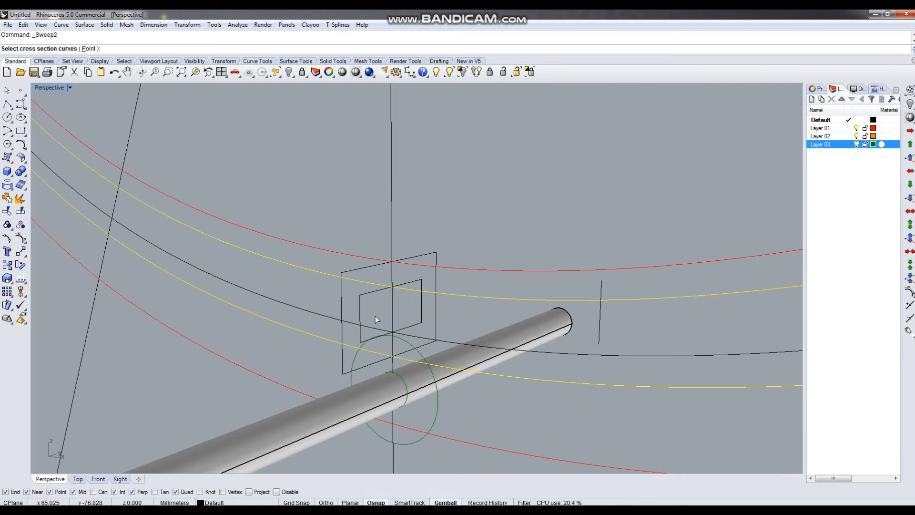
pyautogui.click(360, 301)
pyautogui.press('Return')
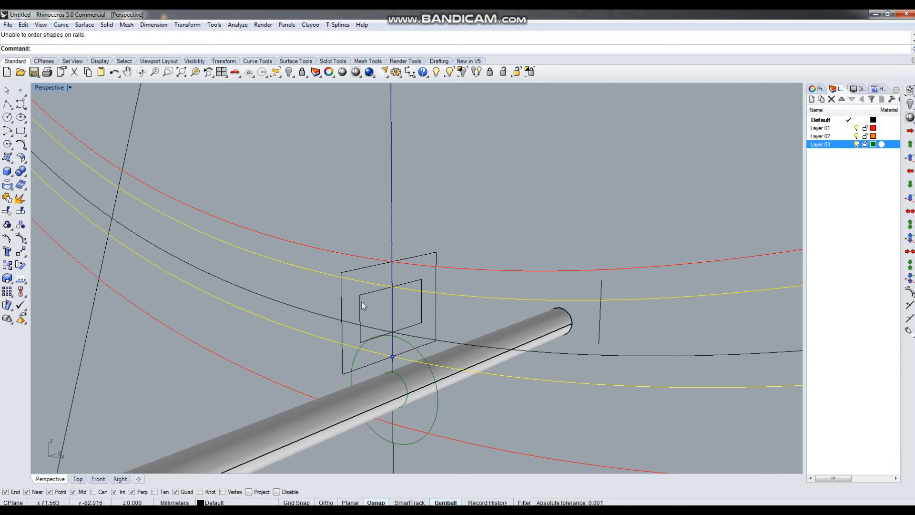
# - Sweep the inner rectangle along the innermost and outermost black oval curves as a closed two-rail sweep without simplifying
pyautogui.press('Return')
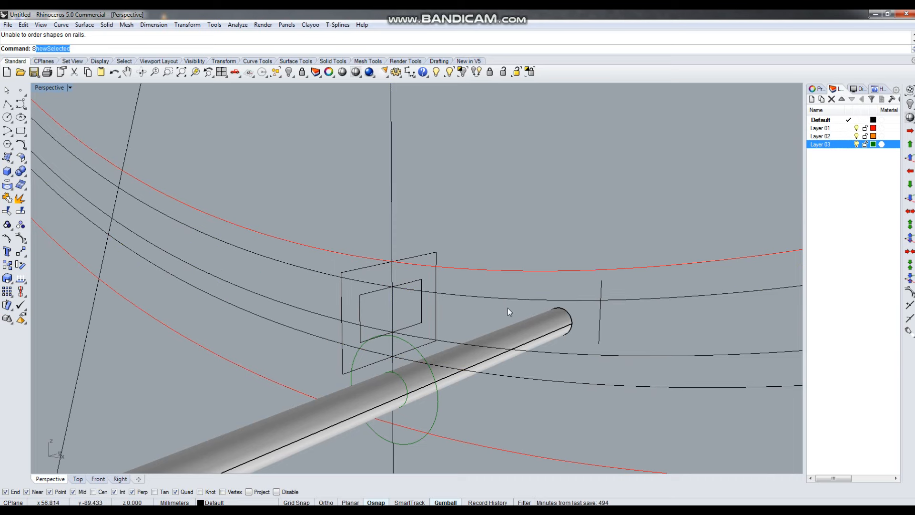
pyautogui.click(511, 300)
pyautogui.click(509, 378)
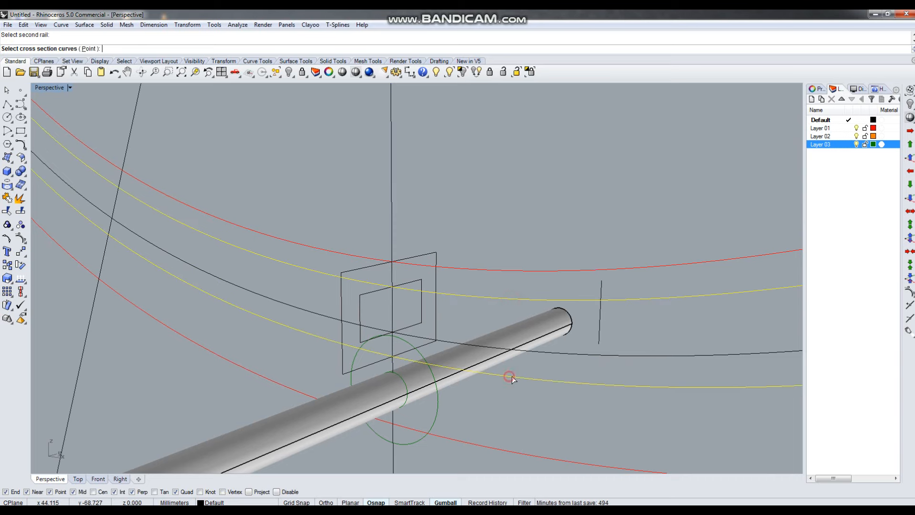
pyautogui.click(361, 302)
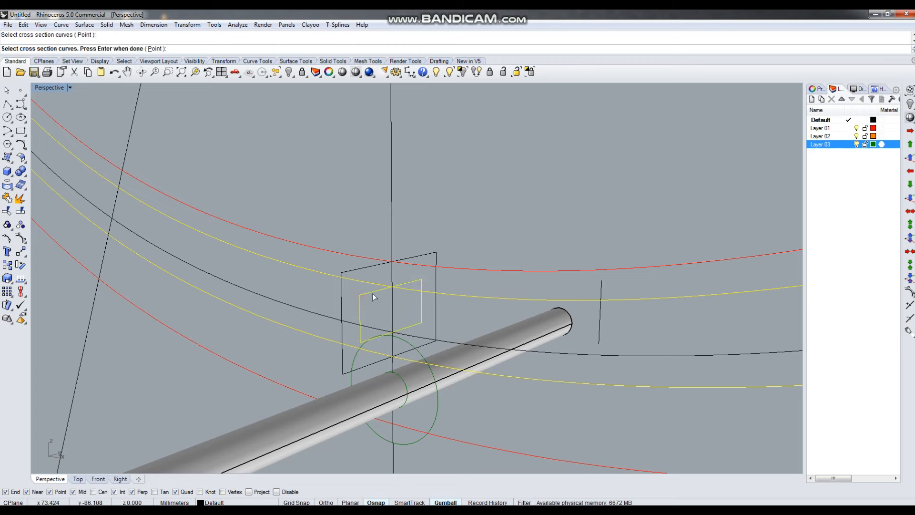
pyautogui.press('Return')
pyautogui.press('Return')
pyautogui.press('Return')
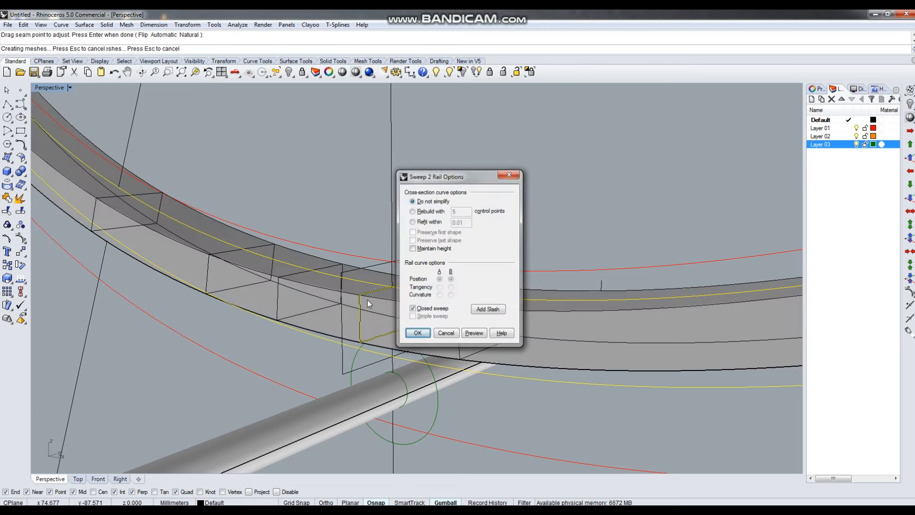
pyautogui.moveTo(362, 313); pyautogui.dragTo(374, 328, button='right')
pyautogui.click(409, 324)
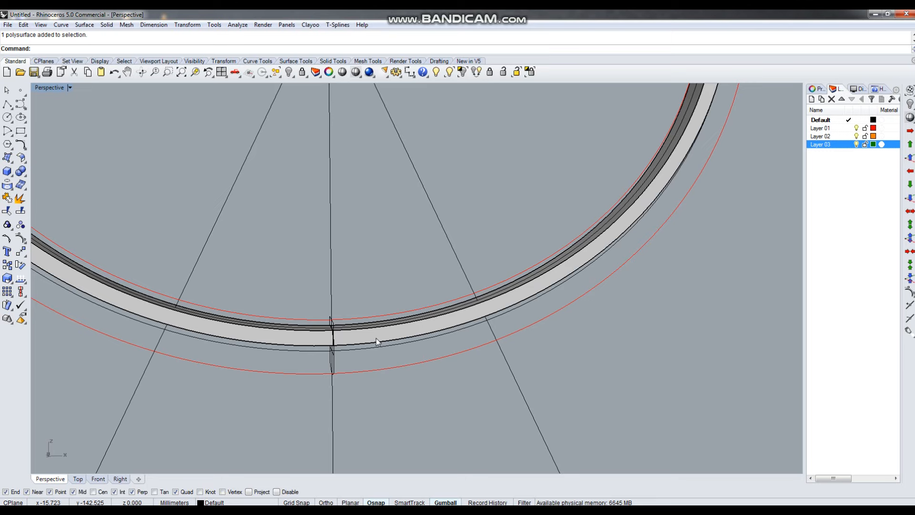
# - Examine the swept rectangular ring against the oval curves and angled lines from several angles
pyautogui.click(376, 339)
pyautogui.click(387, 267)
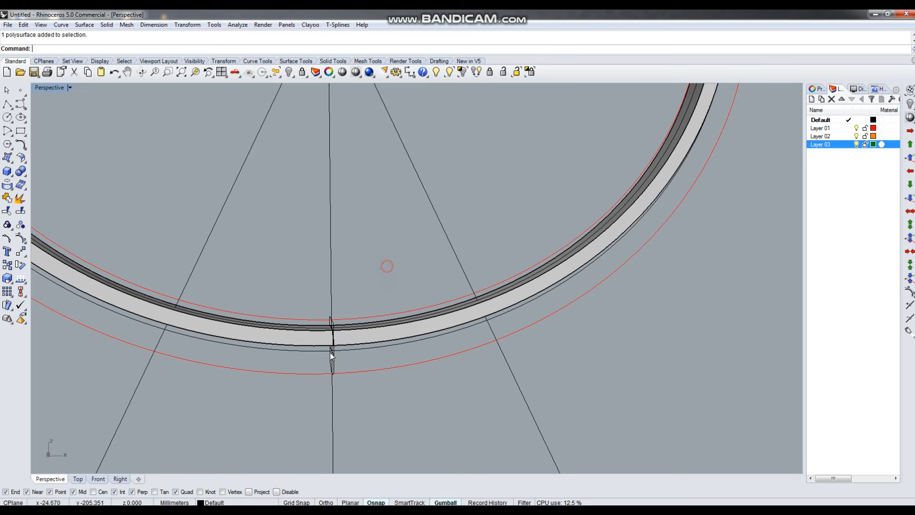
pyautogui.scroll(-5, 330, 353)
pyautogui.moveTo(365, 386); pyautogui.dragTo(340, 383, button='right')
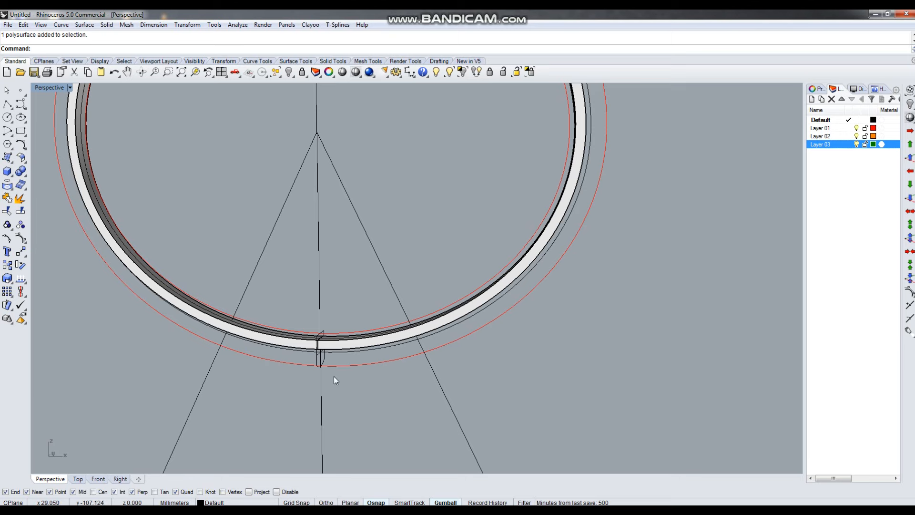
pyautogui.scroll(3, 329, 334)
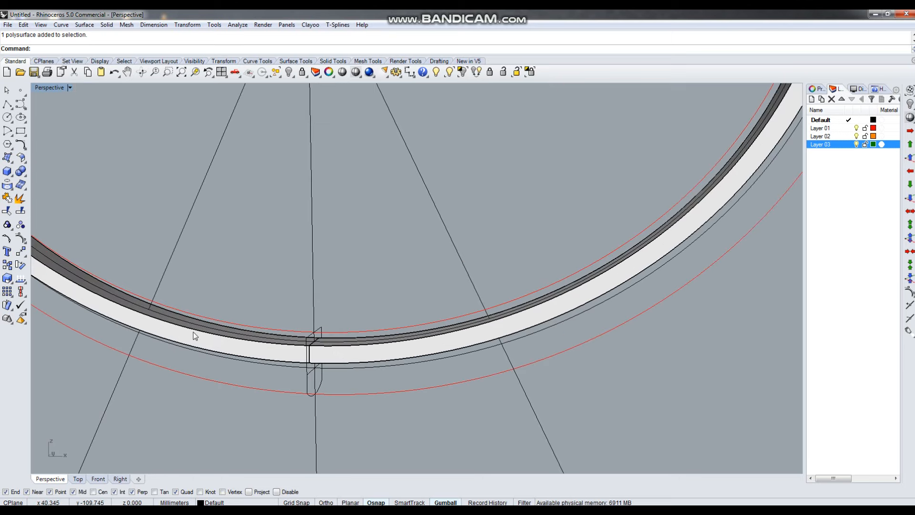
pyautogui.scroll(2, 298, 351)
pyautogui.scroll(-4, 419, 352)
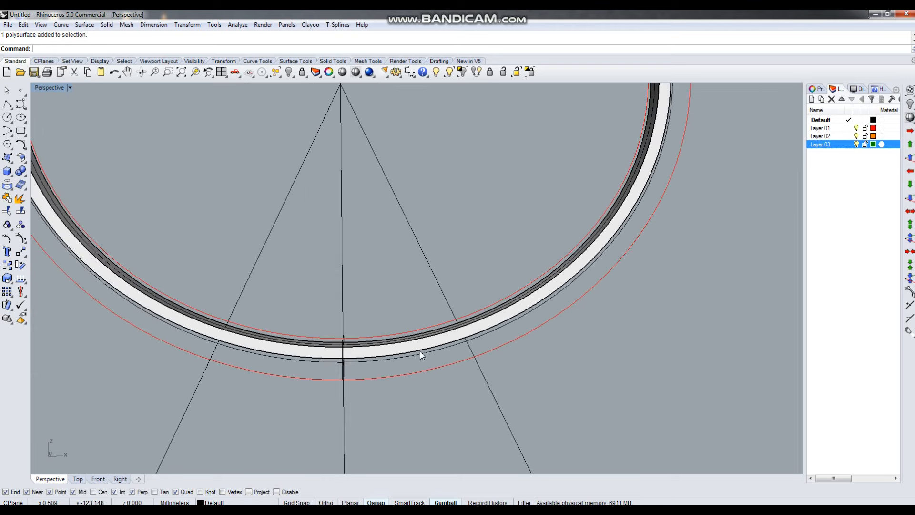
pyautogui.scroll(4, 401, 361)
pyautogui.moveTo(411, 366); pyautogui.dragTo(416, 344, button='right')
pyautogui.click(415, 344)
pyautogui.click(413, 299)
pyautogui.moveTo(358, 361); pyautogui.dragTo(381, 330, button='right')
pyautogui.moveTo(368, 291); pyautogui.dragTo(158, 294, button='right')
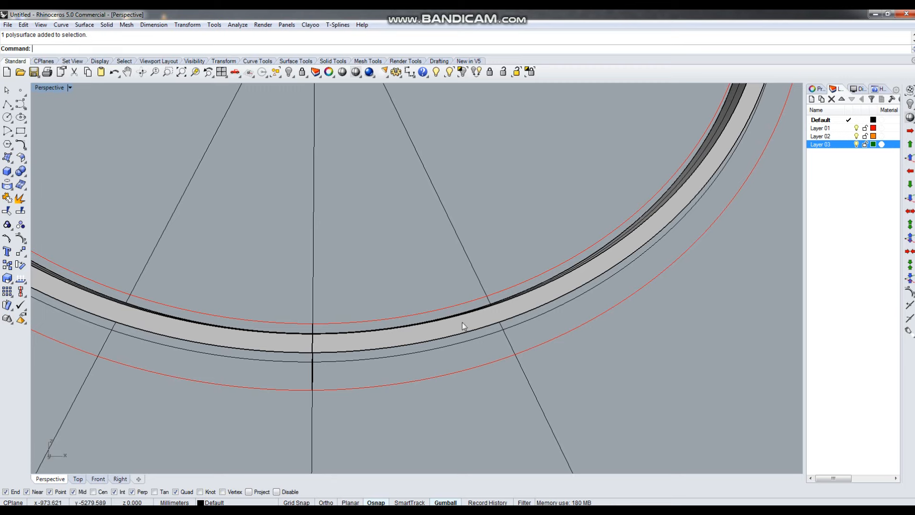
pyautogui.scroll(-5, 429, 342)
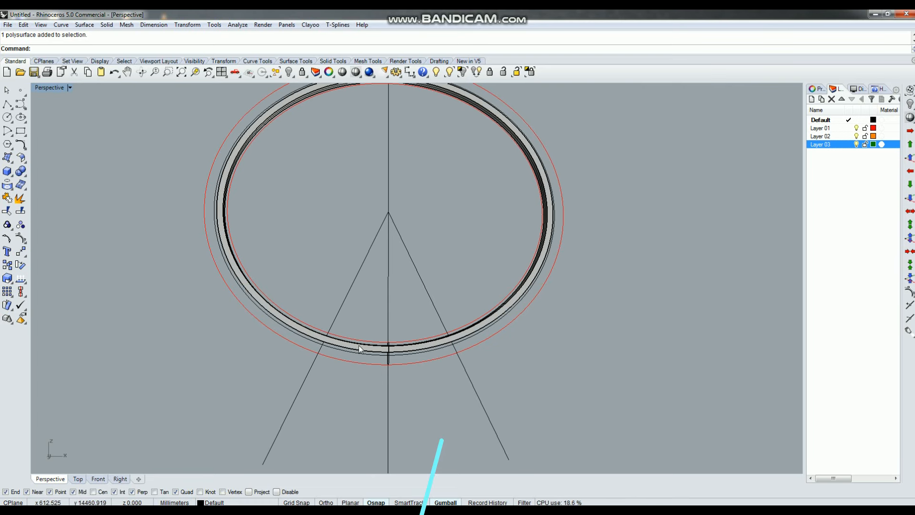
pyautogui.scroll(2, 360, 349)
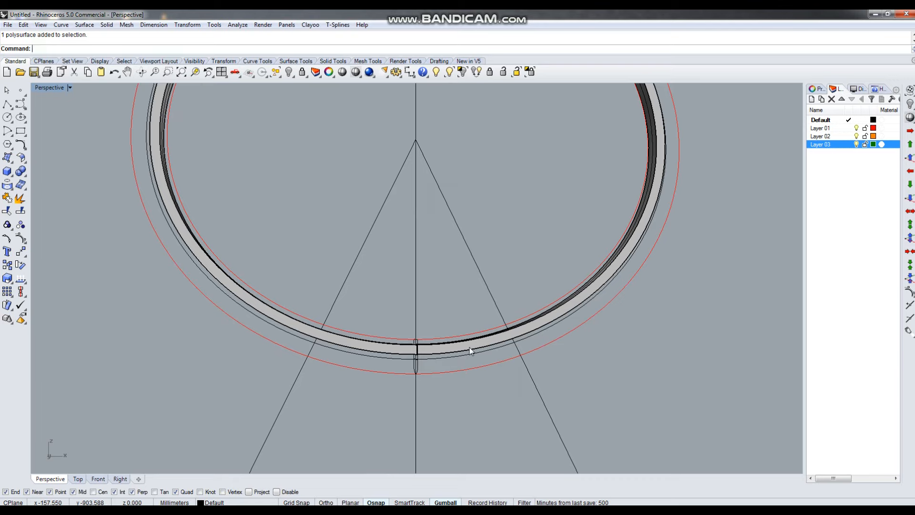
pyautogui.scroll(4, 470, 351)
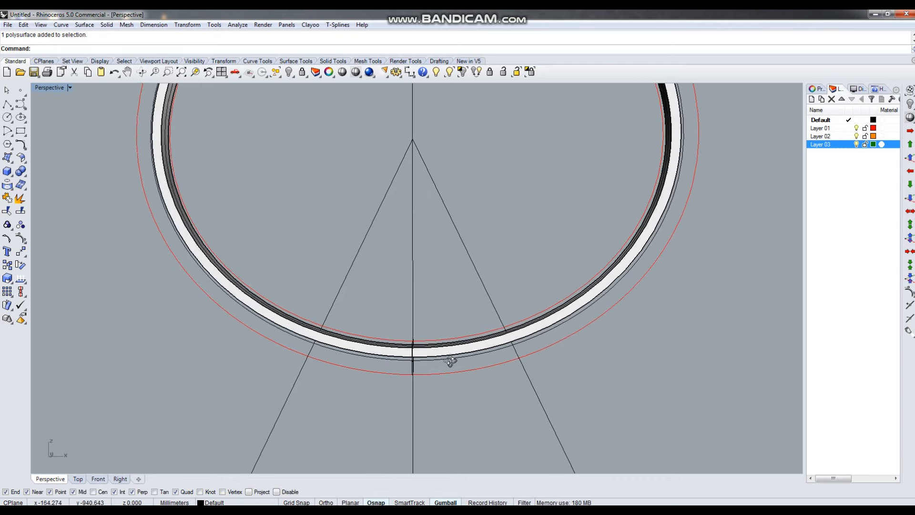
pyautogui.scroll(-4, 441, 370)
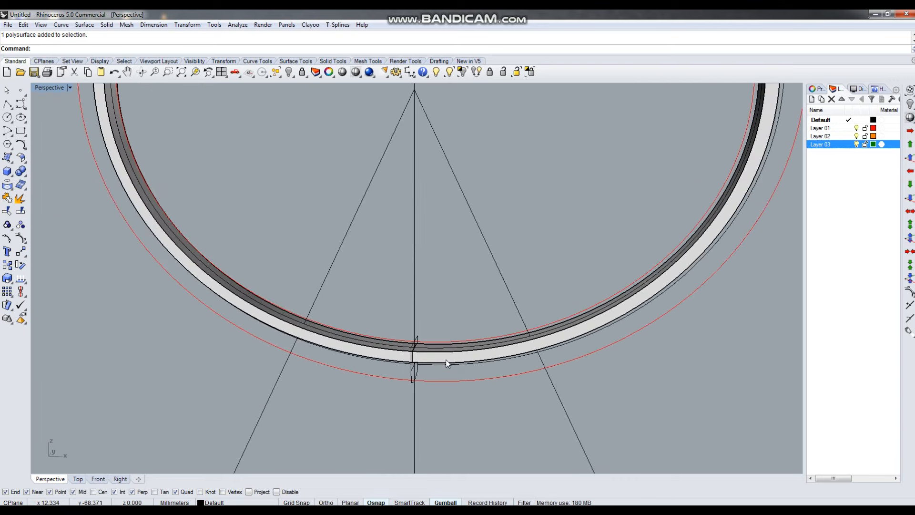
pyautogui.click(447, 354)
pyautogui.click(479, 229)
# - Extrude the two angled guide lines into surfaces that pass through the swept ring
pyautogui.scroll(-7, 419, 313)
pyautogui.moveTo(419, 313); pyautogui.dragTo(304, 307, button='right')
pyautogui.scroll(-6, 298, 302)
pyautogui.keyDown('ctrl'); pyautogui.moveTo(351, 393); pyautogui.dragTo(235, 374); pyautogui.keyUp('ctrl')
pyautogui.moveTo(321, 402); pyautogui.dragTo(354, 391)
pyautogui.press('Escape')
pyautogui.moveTo(358, 353); pyautogui.dragTo(476, 319, button='right')
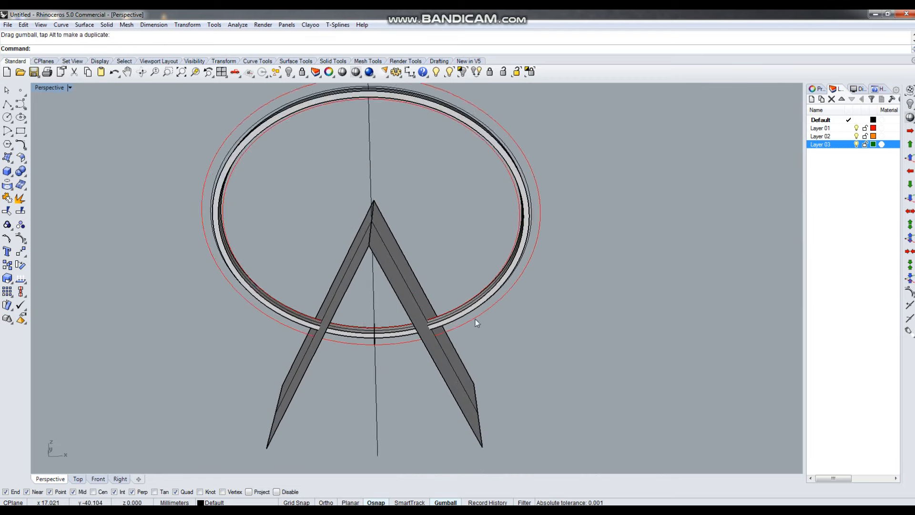
# - Split the swept ring with the angled surfaces and delete the long piece outside the wedge
pyautogui.scroll(5, 458, 321)
pyautogui.click(440, 319)
pyautogui.rightClick(389, 337)
pyautogui.click(397, 376)
pyautogui.rightClick(331, 375)
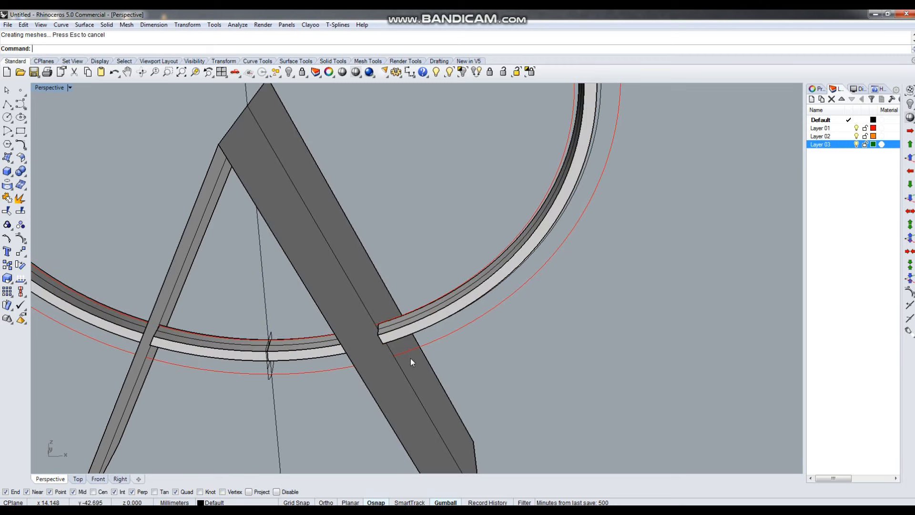
pyautogui.click(425, 325)
pyautogui.press('Delete')
# - Hide the V-shaped cutting surfaces
pyautogui.scroll(-3, 426, 322)
pyautogui.click(406, 377)
pyautogui.hotkey('ctrl', 'h')
pyautogui.moveTo(389, 402); pyautogui.dragTo(351, 340, button='right')
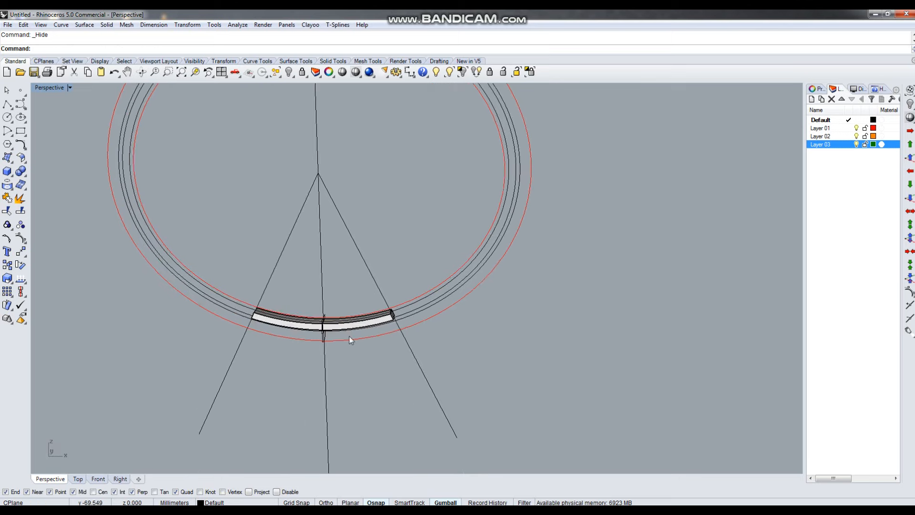
# - Examine the remaining short arc segment between the two angled lines
pyautogui.scroll(2, 350, 336)
pyautogui.click(352, 327)
pyautogui.scroll(3, 358, 341)
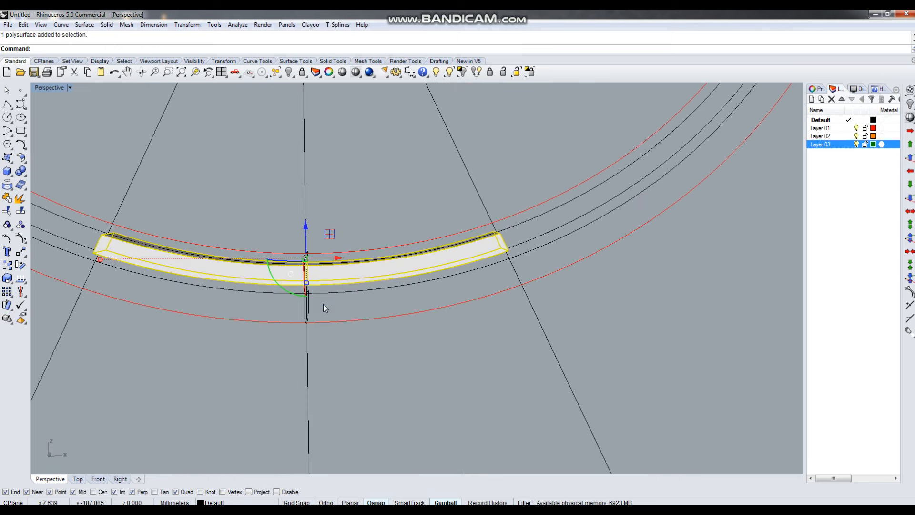
pyautogui.moveTo(323, 304); pyautogui.dragTo(356, 302, button='right')
pyautogui.scroll(-5, 357, 302)
pyautogui.moveTo(467, 307); pyautogui.dragTo(396, 337, button='right')
pyautogui.scroll(-5, 381, 347)
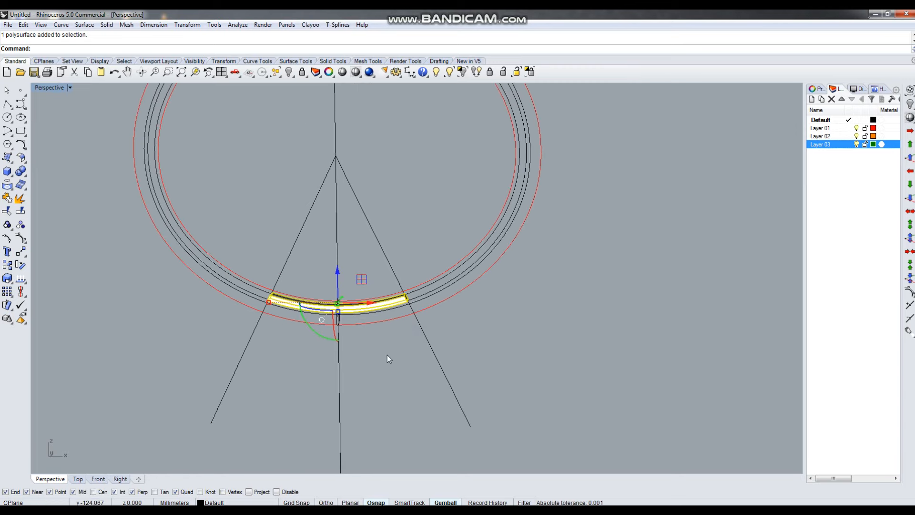
pyautogui.scroll(3, 342, 341)
pyautogui.scroll(-3, 330, 367)
pyautogui.click(439, 227)
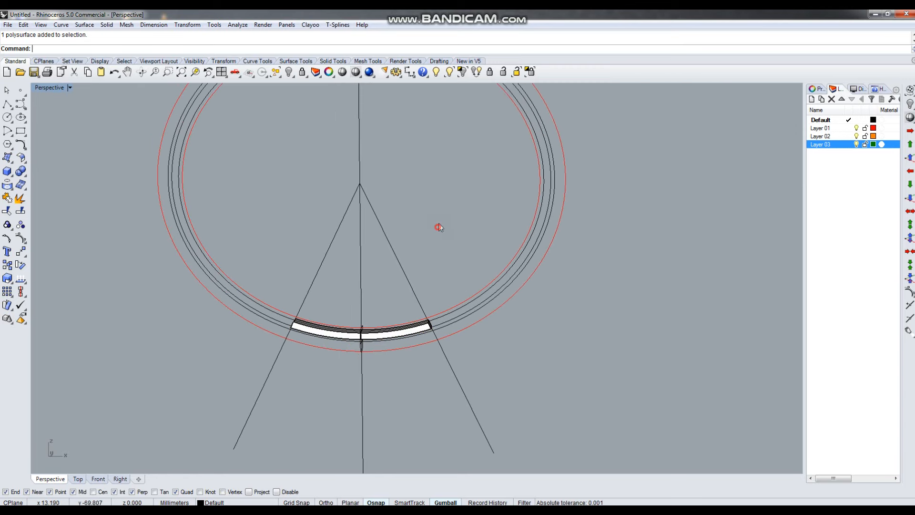
# - Show the hidden band halves around the short arc segment
pyautogui.click(449, 73)
pyautogui.click(444, 325)
pyautogui.press('Return')
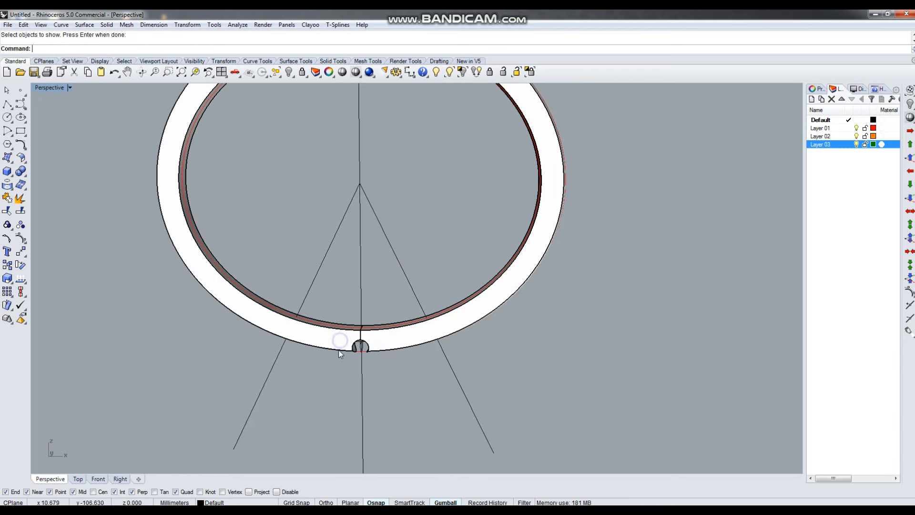
# - Subtract the short arc segment from the band halves with Boolean Difference, using DeleteInput=No to keep the segment
pyautogui.scroll(5, 371, 357)
pyautogui.scroll(6, 381, 326)
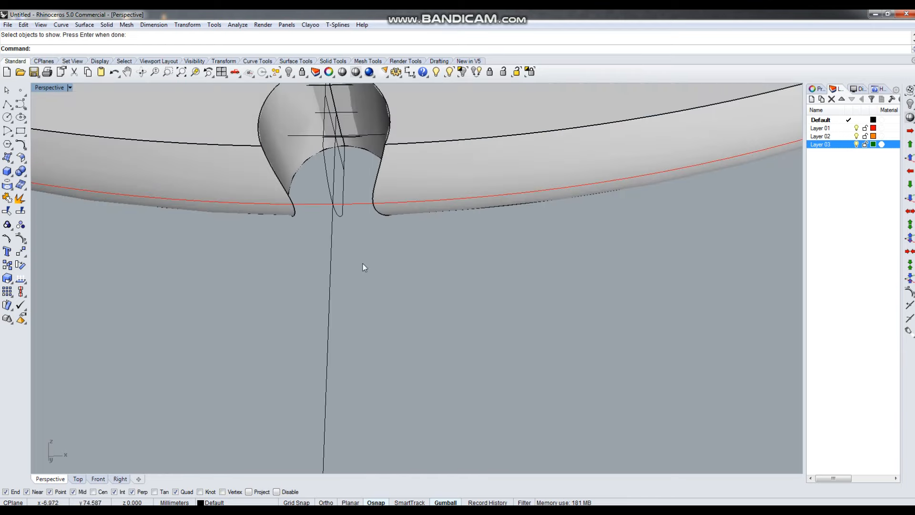
pyautogui.scroll(-5, 400, 248)
pyautogui.scroll(3, 401, 254)
pyautogui.click(401, 253)
pyautogui.scroll(-4, 333, 286)
pyautogui.scroll(3, 353, 292)
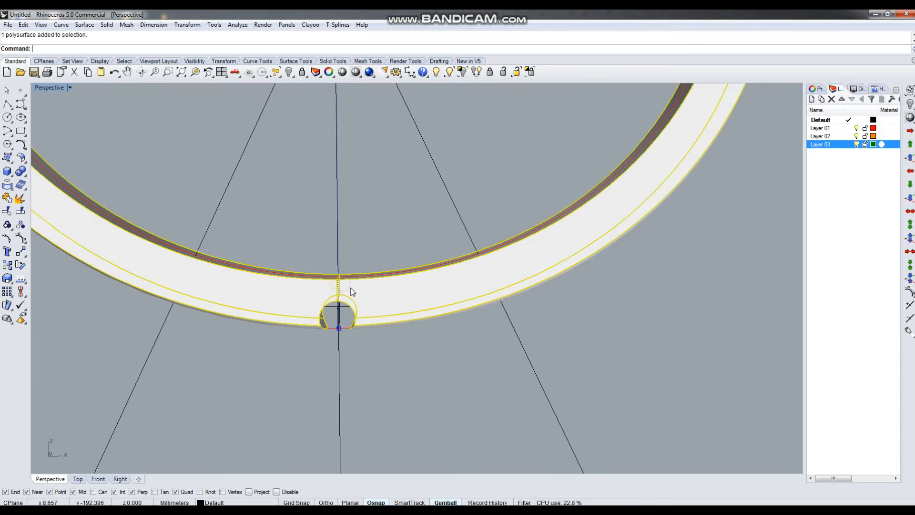
pyautogui.press('Return')
pyautogui.click(388, 294)
pyautogui.press('Return')
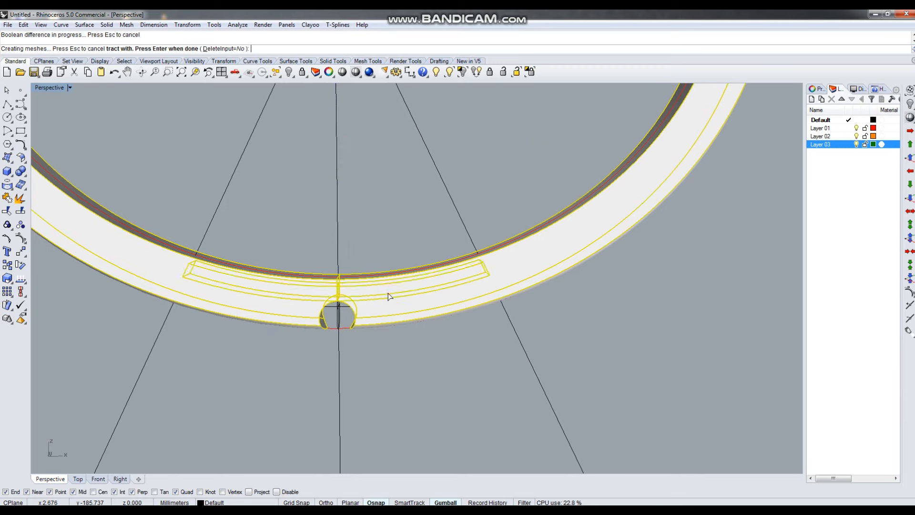
# - Hide the left band half and inspect the arc segment where it crosses the joint into the other half
pyautogui.click(292, 299)
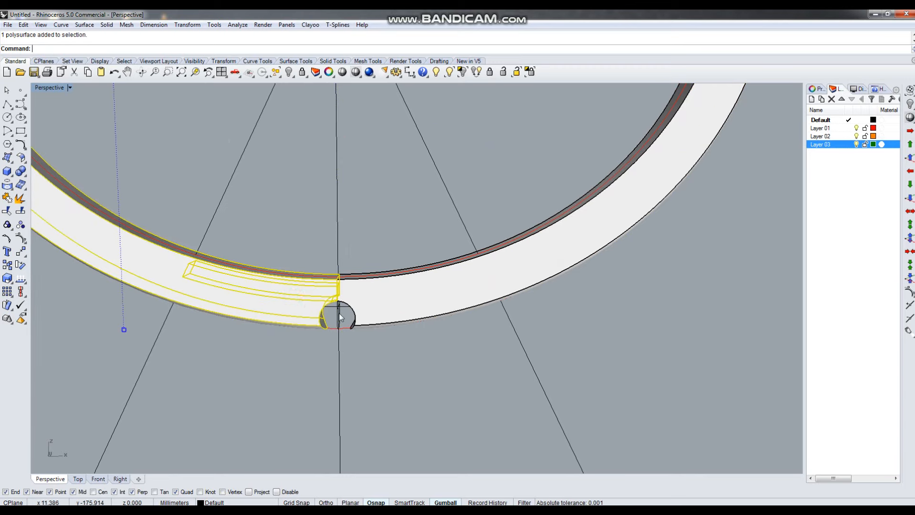
pyautogui.hotkey('ctrl', 'h')
pyautogui.moveTo(304, 296); pyautogui.dragTo(515, 296, button='right')
pyautogui.write('Z')
pyautogui.press('Return')
pyautogui.moveTo(517, 245); pyautogui.dragTo(603, 301)
pyautogui.moveTo(563, 281)
pyautogui.mouseDown(button='right')
pyautogui.moveTo(593, 261)
pyautogui.moveTo(598, 246)
pyautogui.moveTo(470, 265)
pyautogui.moveTo(574, 268)
pyautogui.moveTo(435, 268)
pyautogui.moveTo(527, 280)
pyautogui.moveTo(563, 296)
pyautogui.moveTo(462, 323)
pyautogui.moveTo(495, 317)
pyautogui.moveTo(491, 305)
pyautogui.moveTo(494, 330)
pyautogui.moveTo(486, 315)
pyautogui.mouseUp(button='right')
pyautogui.hotkey('ctrl', 'z')
pyautogui.moveTo(407, 321); pyautogui.dragTo(446, 309, button='right')
pyautogui.scroll(4, 387, 279)
pyautogui.click(386, 277)
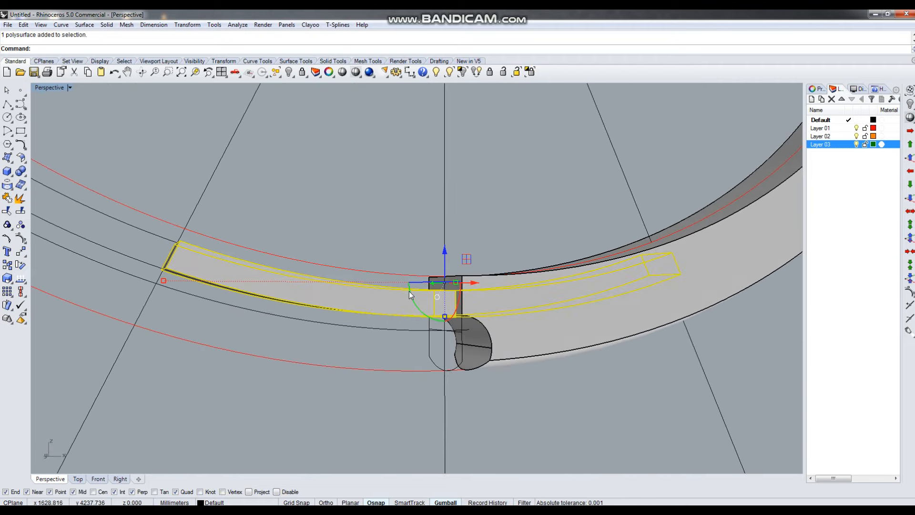
# - Show the three hidden green hinge segments at the joint
pyautogui.click(451, 75)
pyautogui.moveTo(418, 372); pyautogui.dragTo(446, 350, button='right')
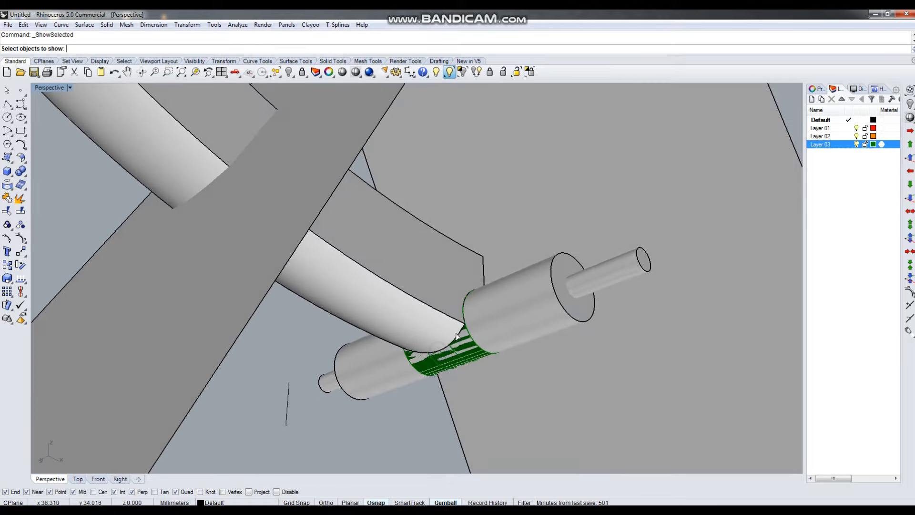
pyautogui.scroll(5, 443, 353)
pyautogui.click(468, 342)
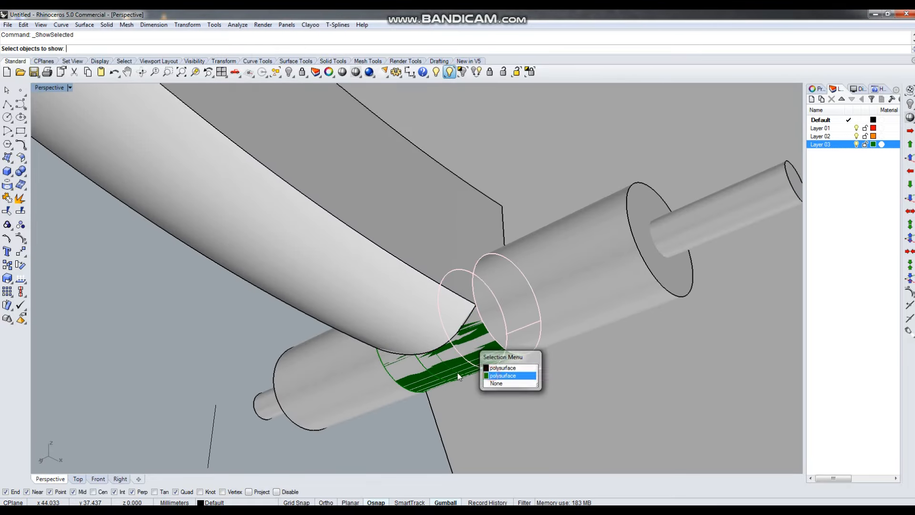
pyautogui.click(492, 375)
pyautogui.click(459, 366)
pyautogui.click(490, 392)
pyautogui.click(420, 381)
pyautogui.click(446, 402)
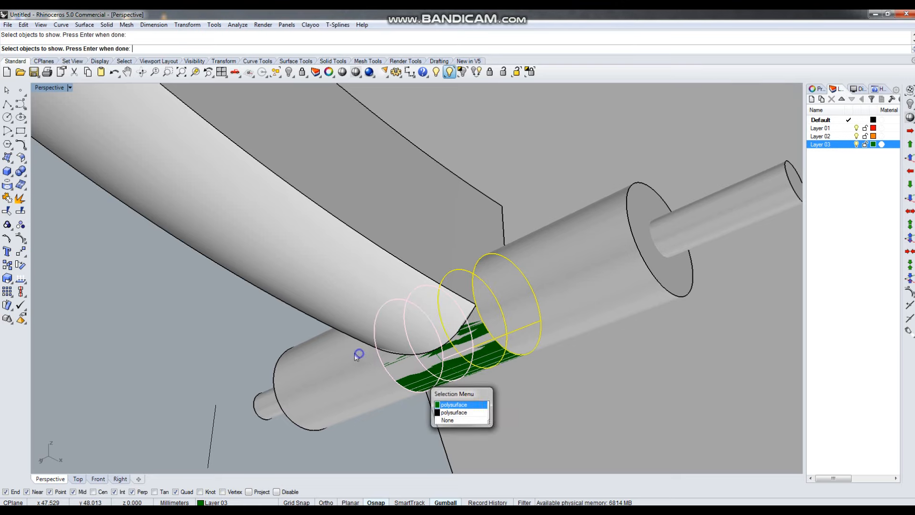
pyautogui.scroll(-6, 404, 342)
pyautogui.rightClick(406, 342)
# - Show the hidden pin rod running through the hinge segments
pyautogui.moveTo(485, 325); pyautogui.dragTo(425, 305, button='right')
pyautogui.click(430, 361)
pyautogui.scroll(3, 413, 332)
pyautogui.click(450, 73)
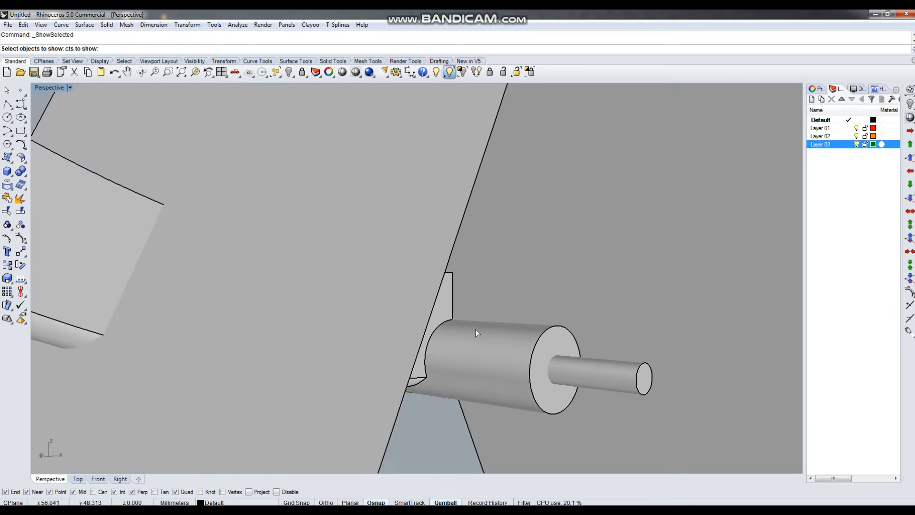
pyautogui.click(582, 373)
pyautogui.press('Return')
# - Subtract the pin rod from the three hinge segments with Boolean Difference, keeping the rod
pyautogui.click(469, 377)
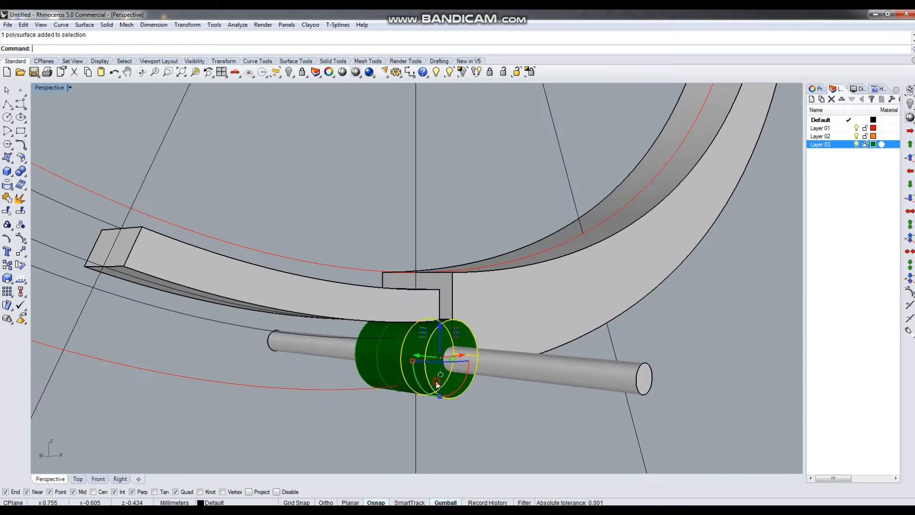
pyautogui.keyDown('shift'); pyautogui.click(392, 371); pyautogui.keyUp('shift')
pyautogui.keyDown('shift'); pyautogui.click(369, 364); pyautogui.keyUp('shift')
pyautogui.write('bd')
pyautogui.press('Return')
pyautogui.click(535, 360)
pyautogui.press('Return')
# - Hide the pin rod
pyautogui.click(530, 367)
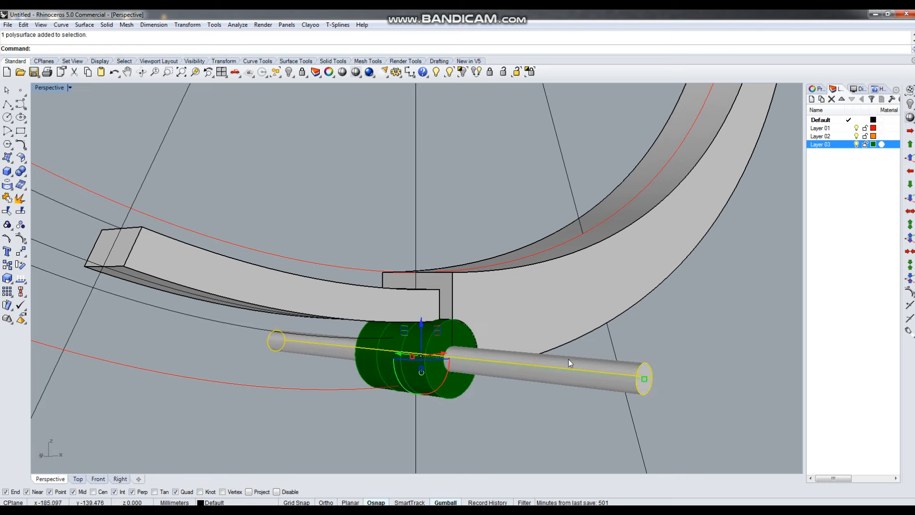
pyautogui.moveTo(531, 367); pyautogui.dragTo(490, 373, button='right')
pyautogui.hotkey('ctrl', 'h')
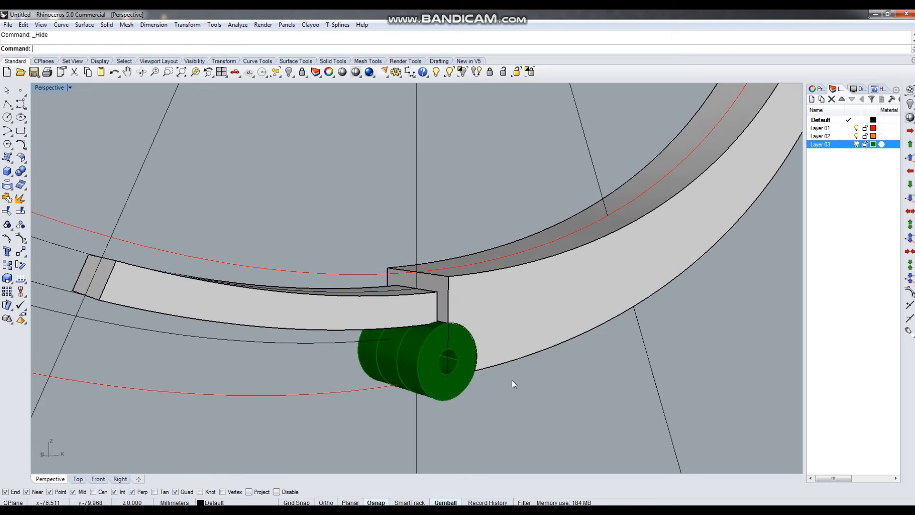
# - Examine the bored hinge segments and the curved insert crossing the joint from several angles
pyautogui.moveTo(443, 367); pyautogui.dragTo(459, 315, button='right')
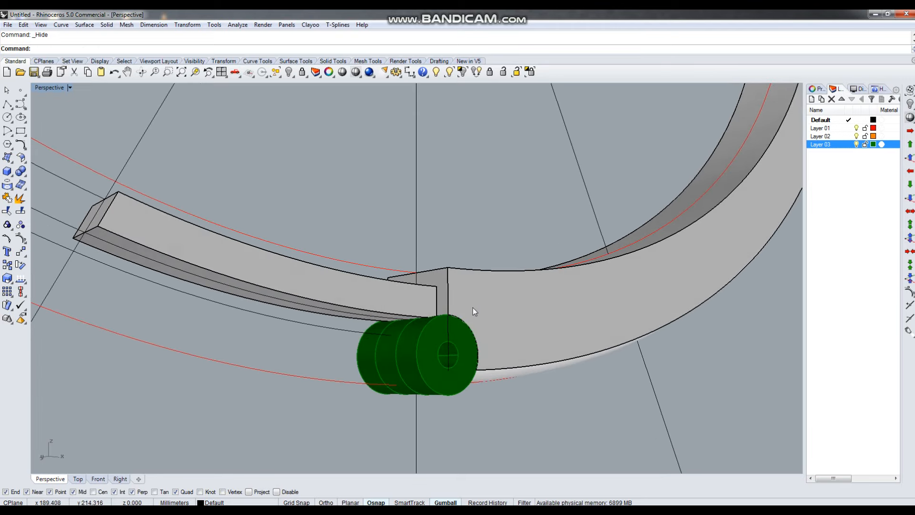
pyautogui.scroll(-6, 349, 382)
pyautogui.moveTo(509, 371); pyautogui.dragTo(358, 376, button='right')
pyautogui.scroll(4, 386, 359)
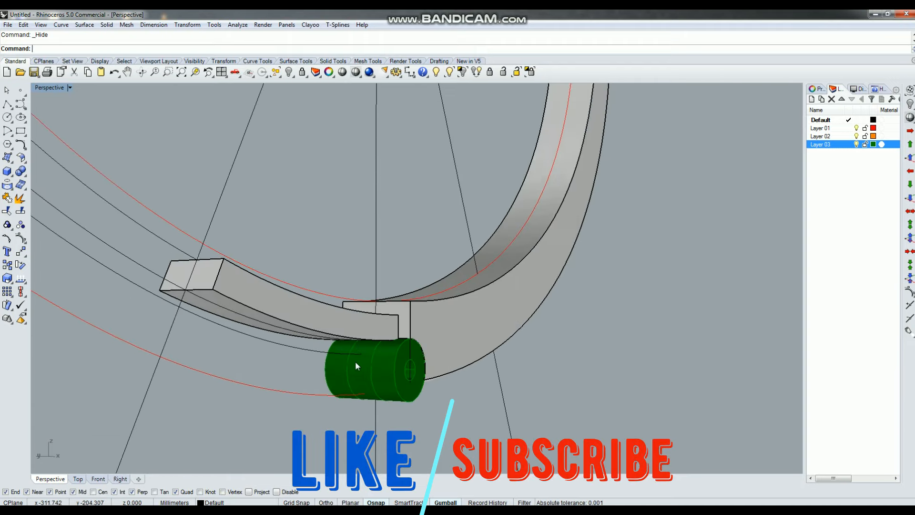
pyautogui.scroll(3, 362, 367)
pyautogui.click(375, 310)
pyautogui.scroll(-3, 376, 310)
pyautogui.moveTo(471, 347); pyautogui.dragTo(284, 300, button='right')
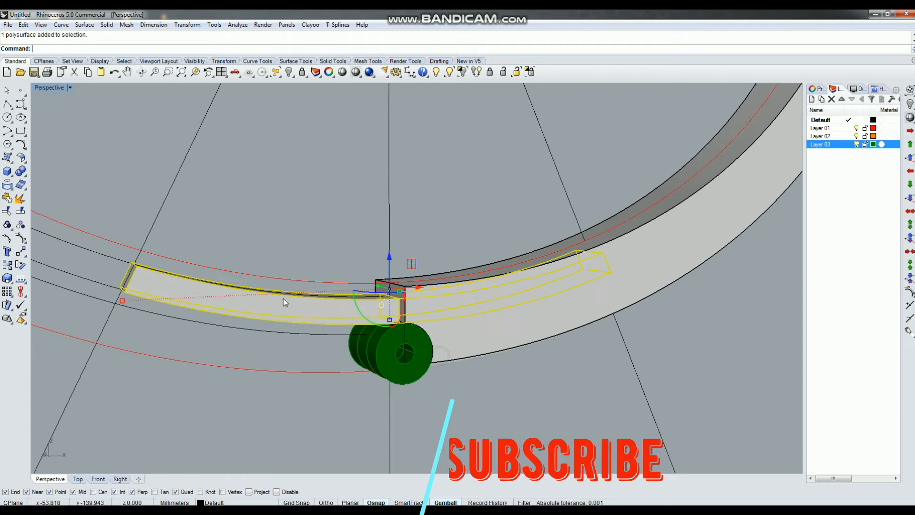
pyautogui.moveTo(455, 374); pyautogui.dragTo(405, 363, button='right')
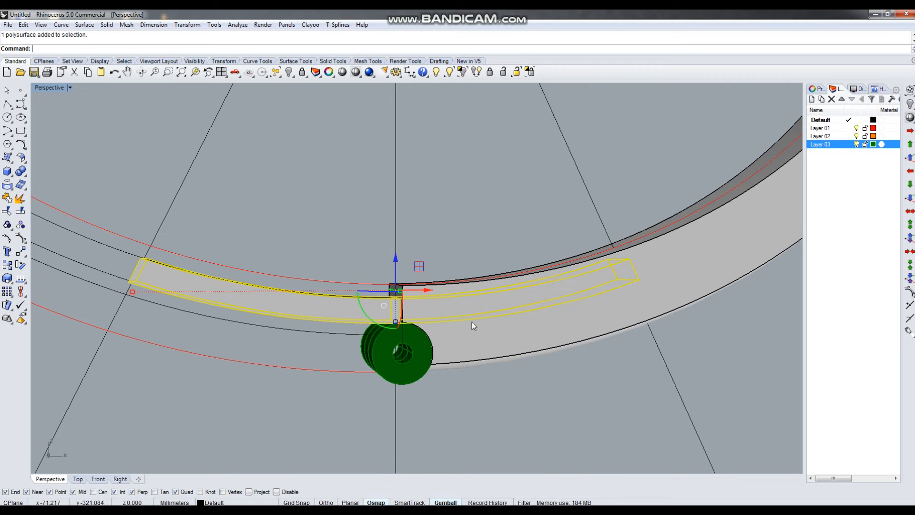
pyautogui.moveTo(425, 355); pyautogui.dragTo(450, 353, button='right')
pyautogui.scroll(4, 414, 354)
# - Group the two outer hinge segments
pyautogui.click(414, 354)
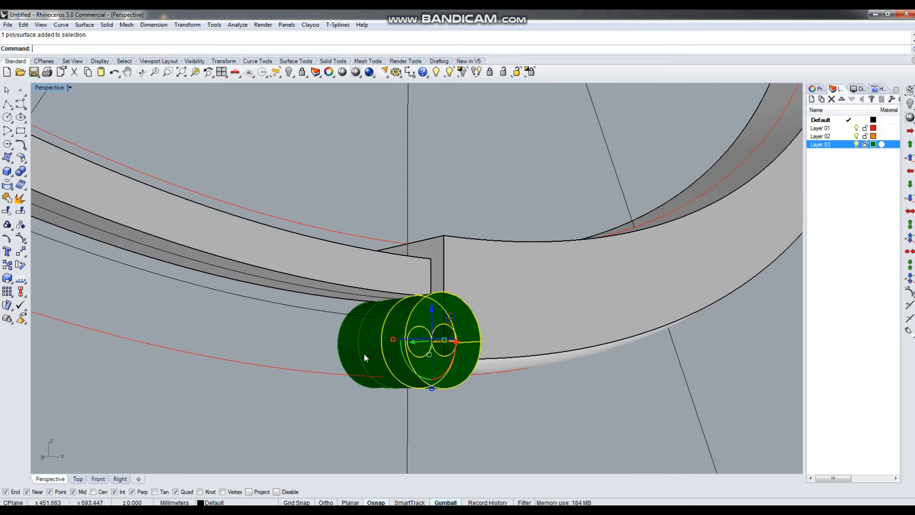
pyautogui.keyDown('shift'); pyautogui.click(346, 352); pyautogui.keyUp('shift')
pyautogui.hotkey('ctrl', 'g')
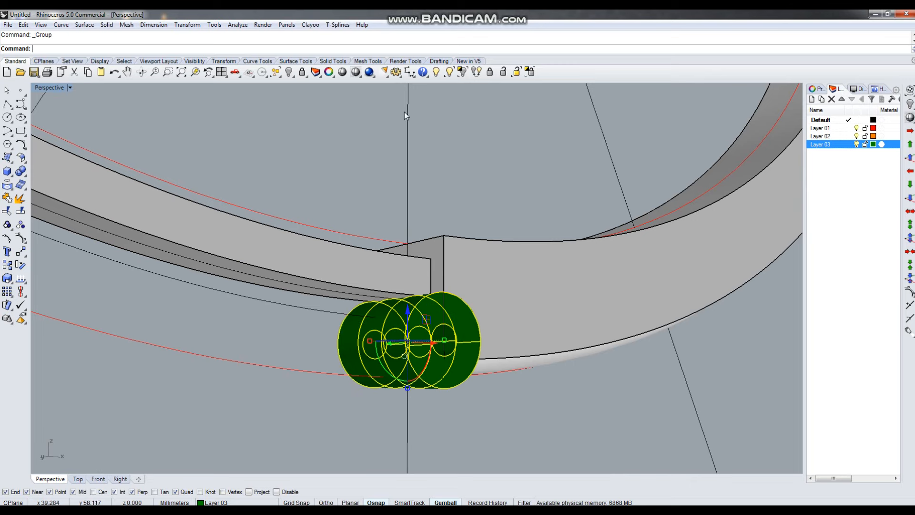
# - Show the hidden left band half
pyautogui.click(452, 71)
pyautogui.scroll(-5, 427, 305)
pyautogui.click(366, 300)
pyautogui.rightClick(368, 300)
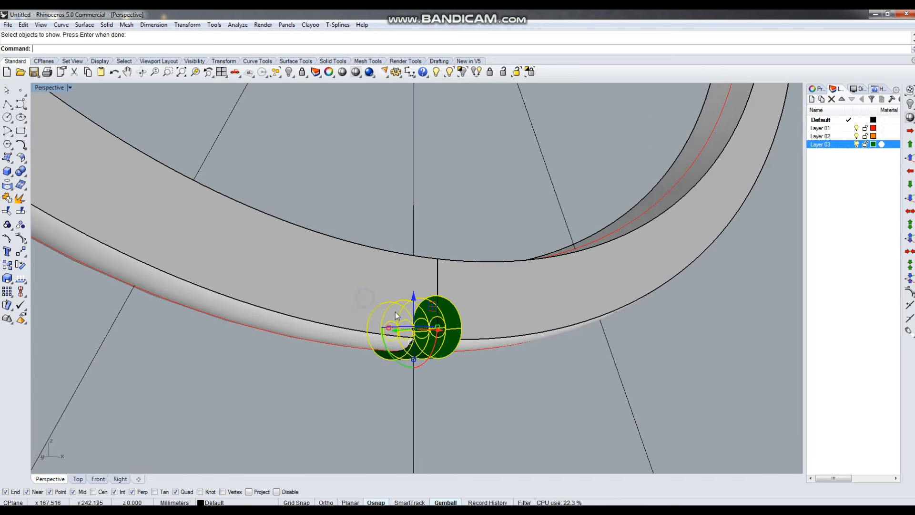
# - Group the left band half with the outer hinge segments and hide that group
pyautogui.moveTo(396, 312); pyautogui.dragTo(329, 302, button='right')
pyautogui.click(330, 303)
pyautogui.hotkey('ctrl', 'g')
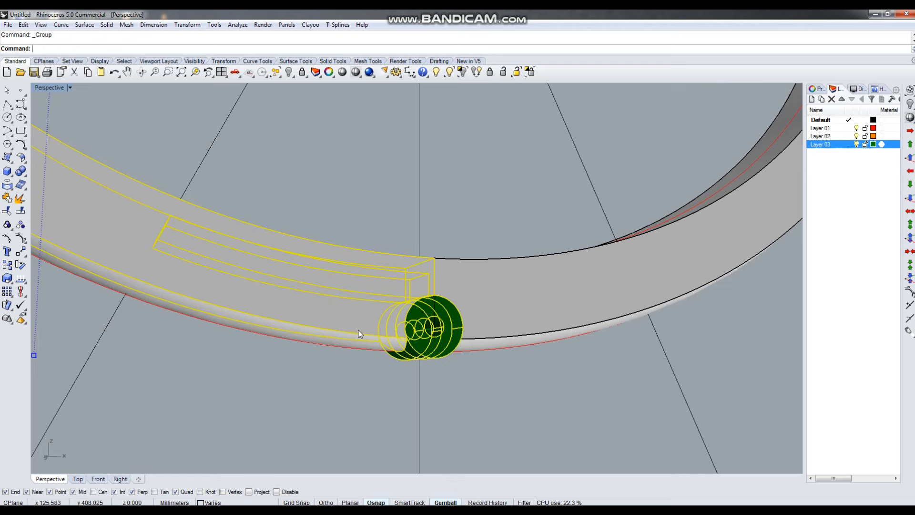
pyautogui.moveTo(358, 333); pyautogui.dragTo(410, 333, button='right')
pyautogui.hotkey('ctrl', 'h')
# - Group the middle hinge segment with the right band half
pyautogui.click(411, 334)
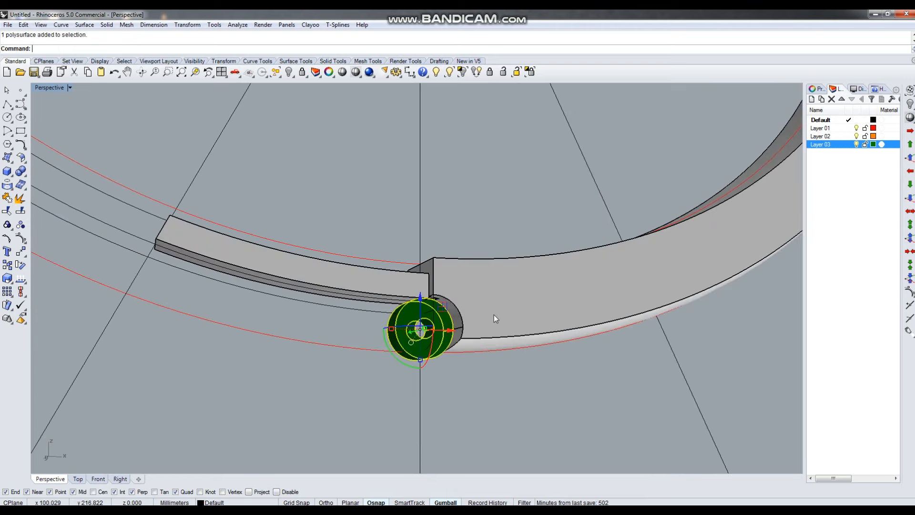
pyautogui.moveTo(496, 313); pyautogui.dragTo(399, 265, button='right')
pyautogui.hotkey('ctrl', 'g')
pyautogui.click(457, 350)
# - Show the hidden group with the left band half and its outer hinge segments
pyautogui.moveTo(533, 265); pyautogui.dragTo(466, 229, button='right')
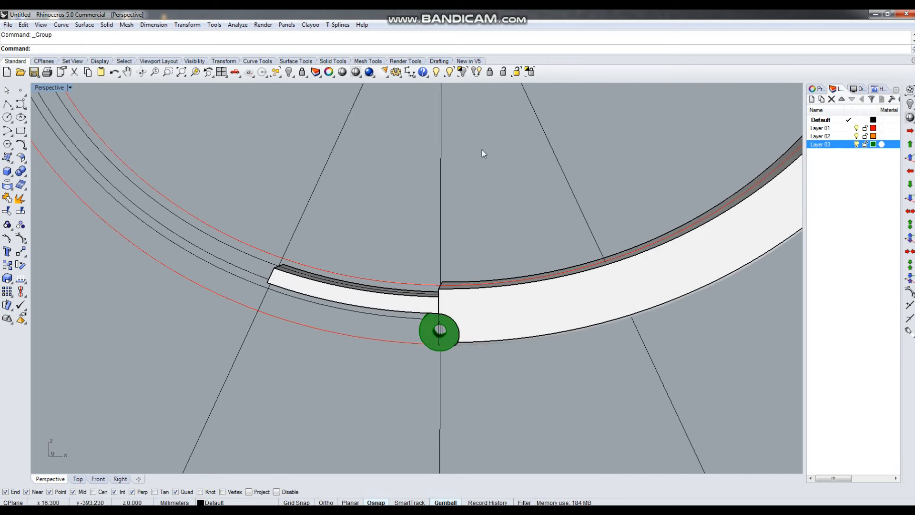
pyautogui.click(450, 76)
pyautogui.click(361, 302)
pyautogui.moveTo(596, 320); pyautogui.dragTo(480, 329, button='right')
pyautogui.rightClick(444, 336)
pyautogui.scroll(6, 434, 305)
pyautogui.click(451, 322)
pyautogui.hotkey('ctrl', 'h')
pyautogui.scroll(5, 398, 278)
pyautogui.scroll(-5, 374, 298)
pyautogui.scroll(-5, 355, 256)
pyautogui.hotkey('ctrl', 'z')
# - Show the hidden pin rod in the assembled hinge
pyautogui.moveTo(436, 369); pyautogui.dragTo(455, 357, button='right')
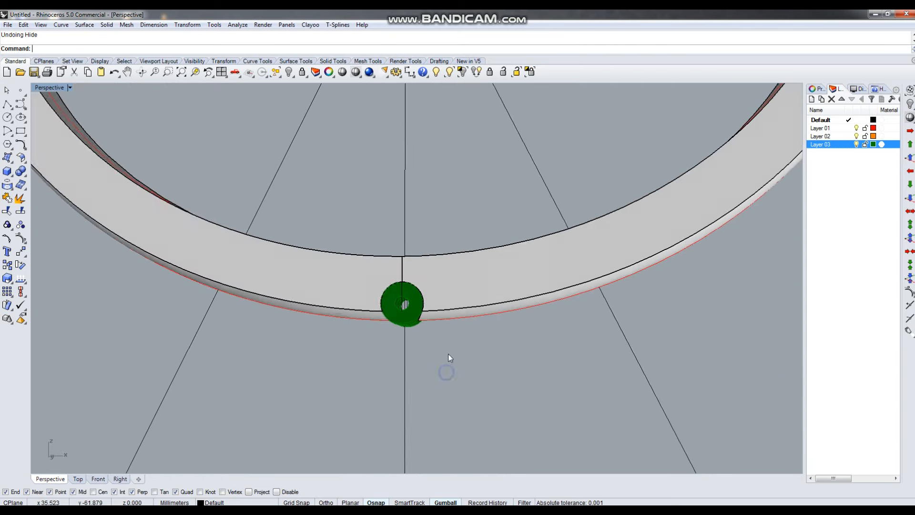
pyautogui.scroll(3, 402, 308)
pyautogui.click(449, 71)
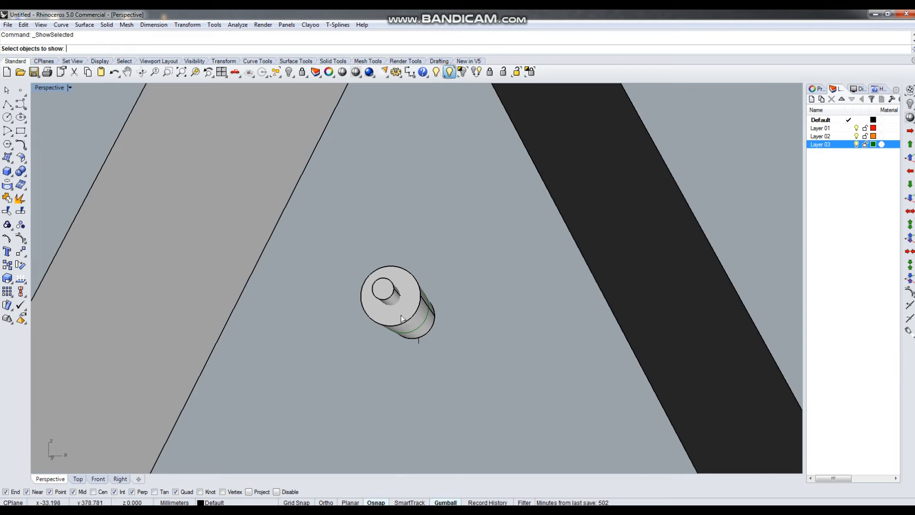
pyautogui.click(384, 291)
pyautogui.rightClick(386, 291)
# - Examine the assembled hinge with its pin rod from several angles, and the band as a whole
pyautogui.moveTo(422, 315); pyautogui.dragTo(374, 317, button='right')
pyautogui.scroll(6, 374, 317)
pyautogui.scroll(-2, 439, 354)
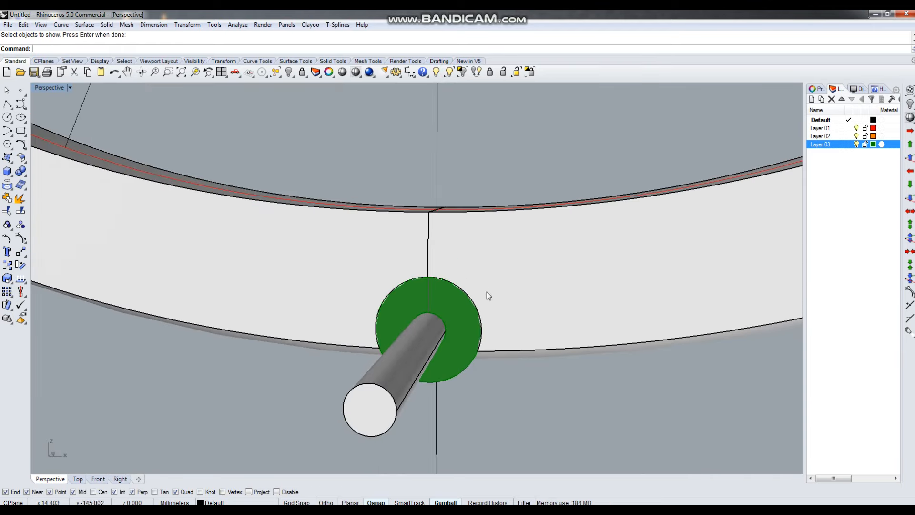
pyautogui.scroll(-3, 491, 334)
pyautogui.moveTo(495, 368); pyautogui.dragTo(497, 272, button='right')
pyautogui.scroll(5, 433, 196)
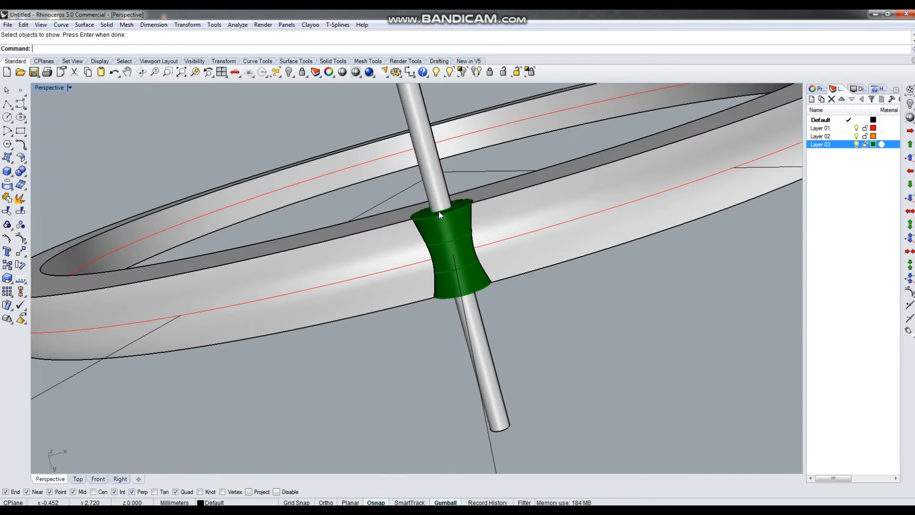
pyautogui.scroll(-4, 462, 260)
pyautogui.moveTo(483, 193); pyautogui.dragTo(433, 287, button='right')
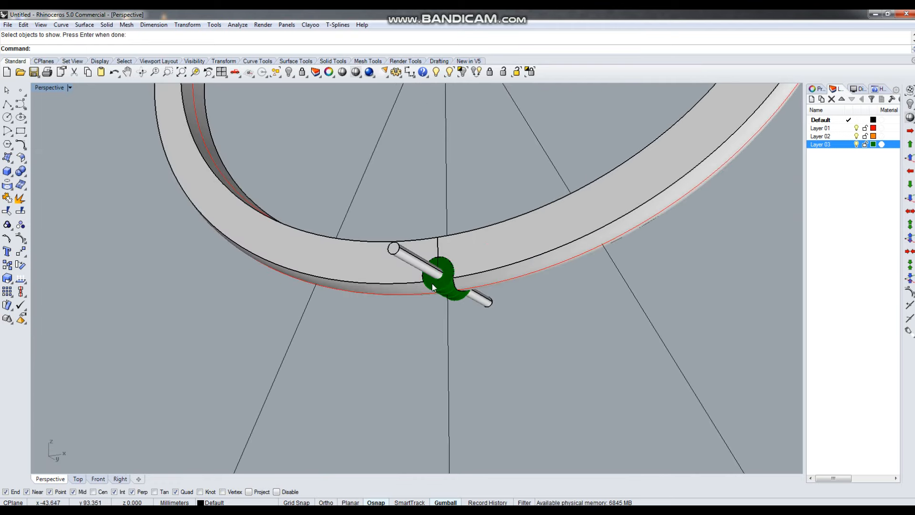
pyautogui.moveTo(384, 305)
pyautogui.mouseDown(button='right')
pyautogui.moveTo(347, 347)
pyautogui.moveTo(402, 307)
pyautogui.mouseUp(button='right')
pyautogui.scroll(3, 460, 267)
pyautogui.scroll(-4, 374, 329)
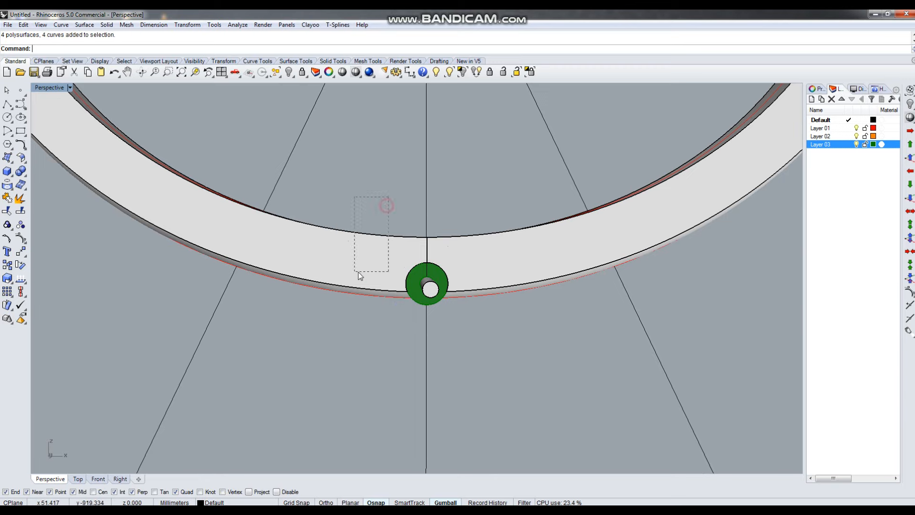
pyautogui.moveTo(359, 276); pyautogui.dragTo(359, 275)
pyautogui.scroll(-6, 376, 271)
pyautogui.moveTo(468, 263); pyautogui.dragTo(344, 360, button='right')
pyautogui.scroll(-3, 439, 277)
pyautogui.click(307, 405)
pyautogui.scroll(-6, 307, 405)
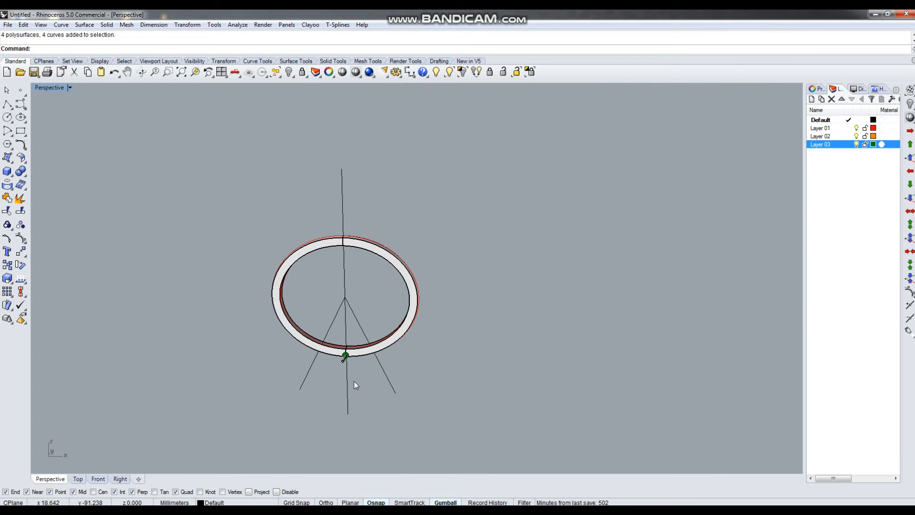
# - Hide the two angled construction lines and delete the vertical centre line in the Front view
pyautogui.hotkey('ctrl', 'F2')
pyautogui.scroll(-3, 374, 384)
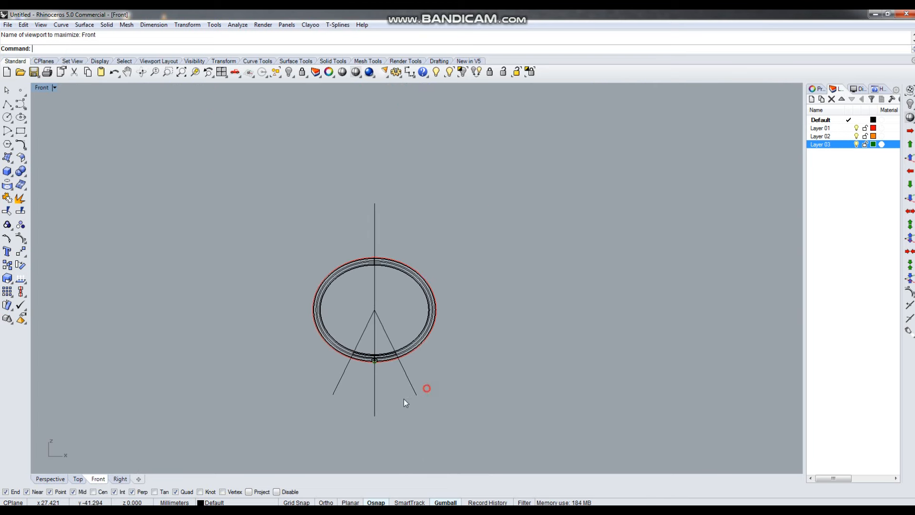
pyautogui.moveTo(404, 399); pyautogui.dragTo(403, 399)
pyautogui.hotkey('ctrl', 'h')
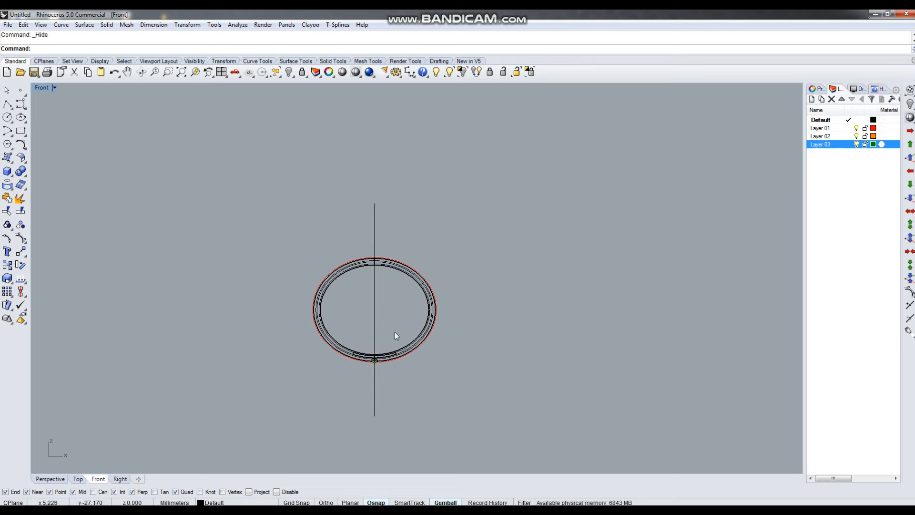
pyautogui.click(374, 238)
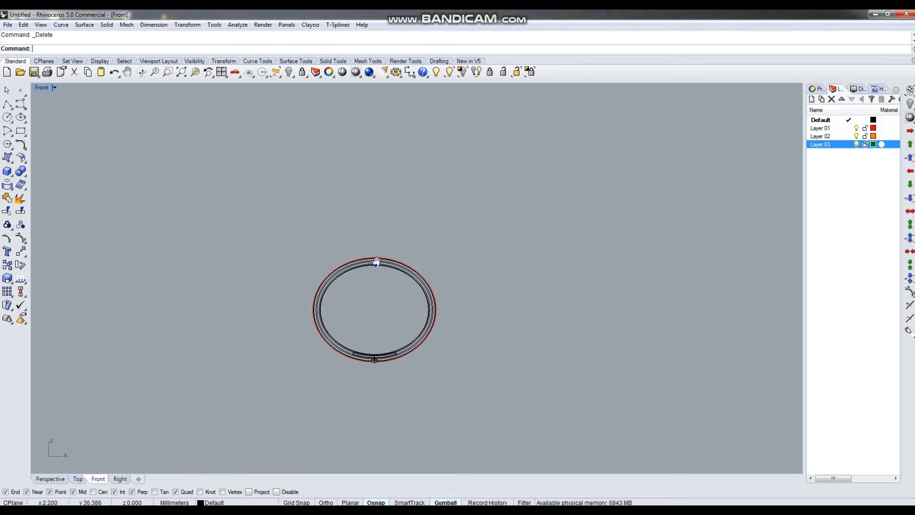
pyautogui.moveTo(376, 262); pyautogui.dragTo(374, 286, button='right')
pyautogui.scroll(5, 377, 281)
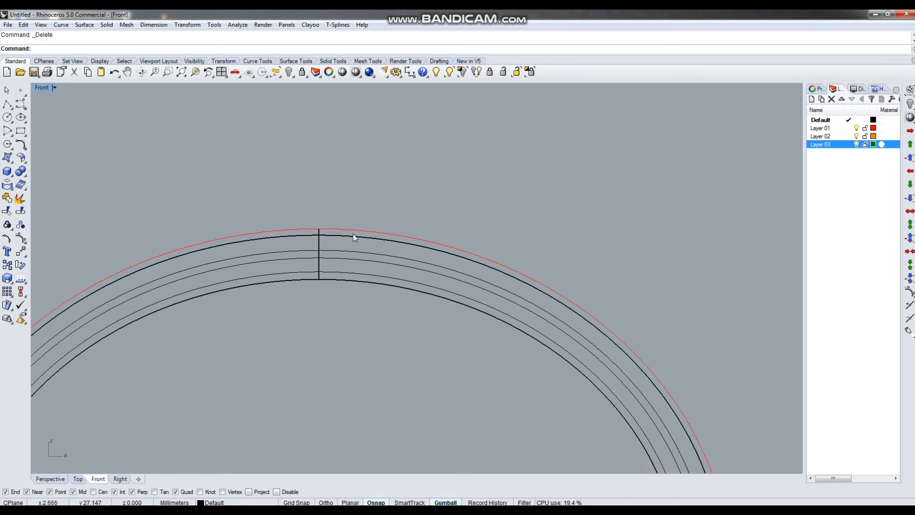
pyautogui.scroll(3, 364, 248)
pyautogui.moveTo(355, 319); pyautogui.dragTo(355, 317)
pyautogui.scroll(-2, 382, 294)
pyautogui.scroll(2, 396, 261)
pyautogui.keyDown('shift'); pyautogui.click(395, 236); pyautogui.keyUp('shift')
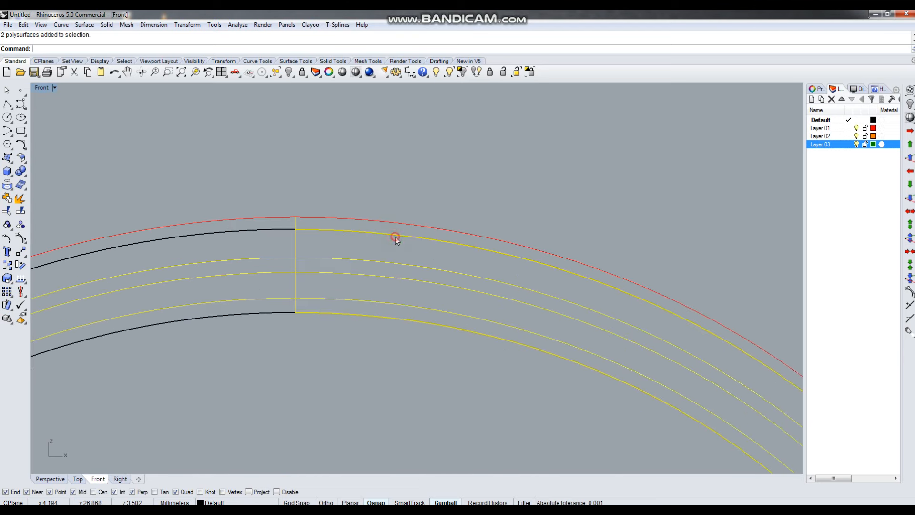
pyautogui.hotkey('ctrl', 'h')
pyautogui.hotkey('ctrl', 'z')
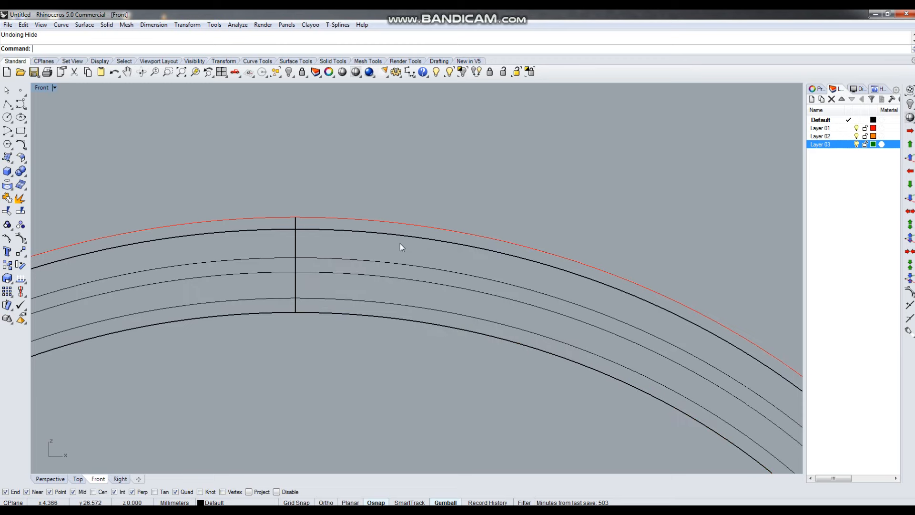
# - Group the three oval curves running between the band's inner and outer edges and hide them
pyautogui.click(376, 303)
pyautogui.hotkey('ctrl', 'h')
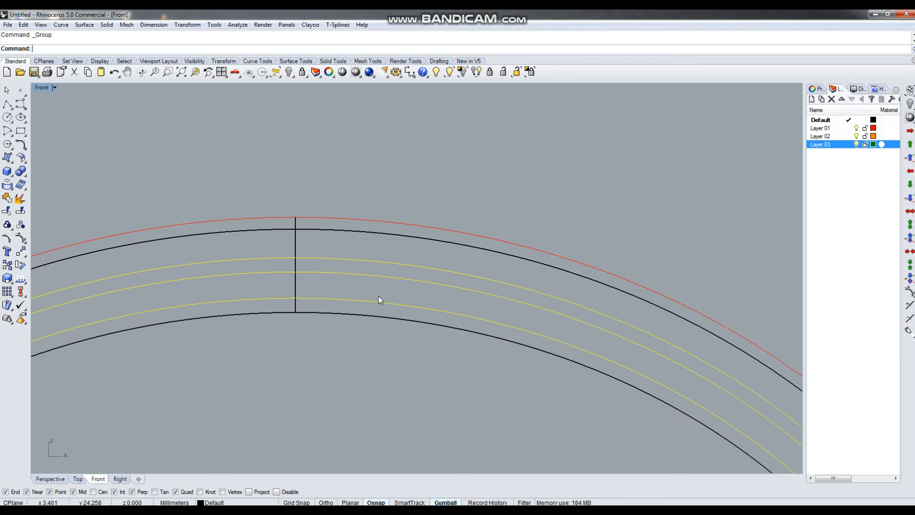
pyautogui.scroll(-4, 326, 329)
pyautogui.scroll(-12, 358, 282)
# - Draw a vertical line from the origin up past the top of the band in the Front view
pyautogui.hotkey('ctrl', 'l')
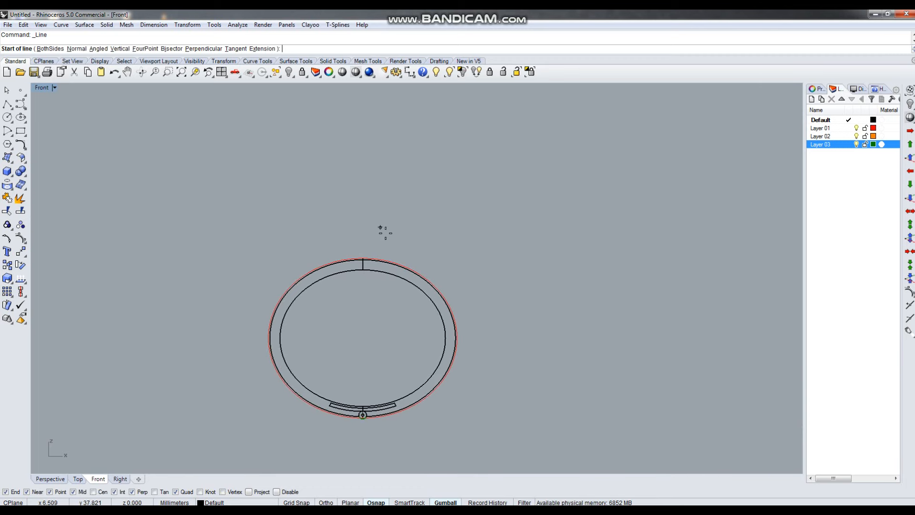
pyautogui.write('0')
pyautogui.press('Return')
pyautogui.click(375, 159)
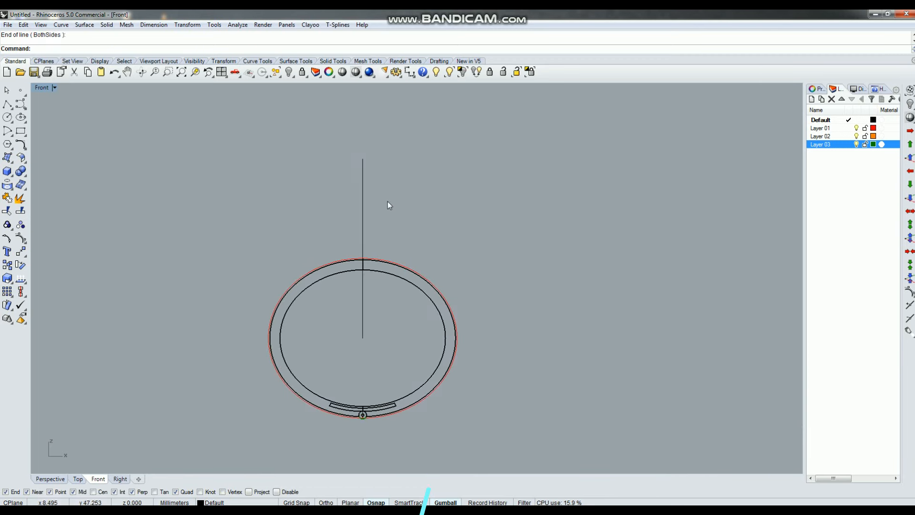
# - Offset the vertical centre line 5 mm to both sides
pyautogui.moveTo(392, 192); pyautogui.dragTo(341, 204)
pyautogui.write('Offset')
pyautogui.press('Return')
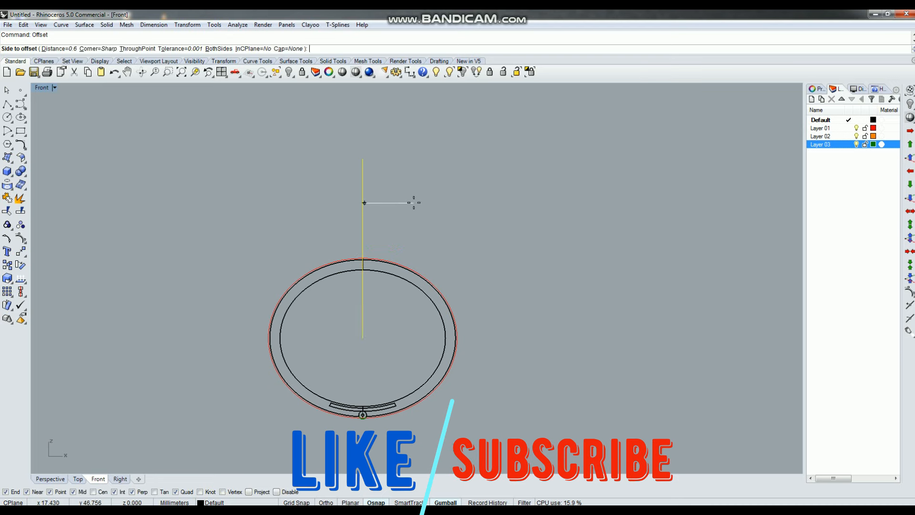
pyautogui.write('b')
pyautogui.press('Return')
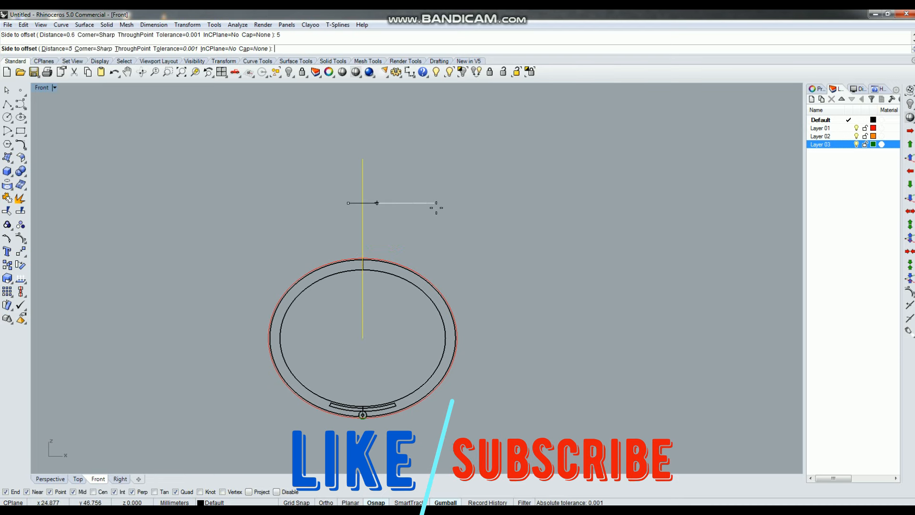
pyautogui.press('Return')
pyautogui.scroll(3, 371, 224)
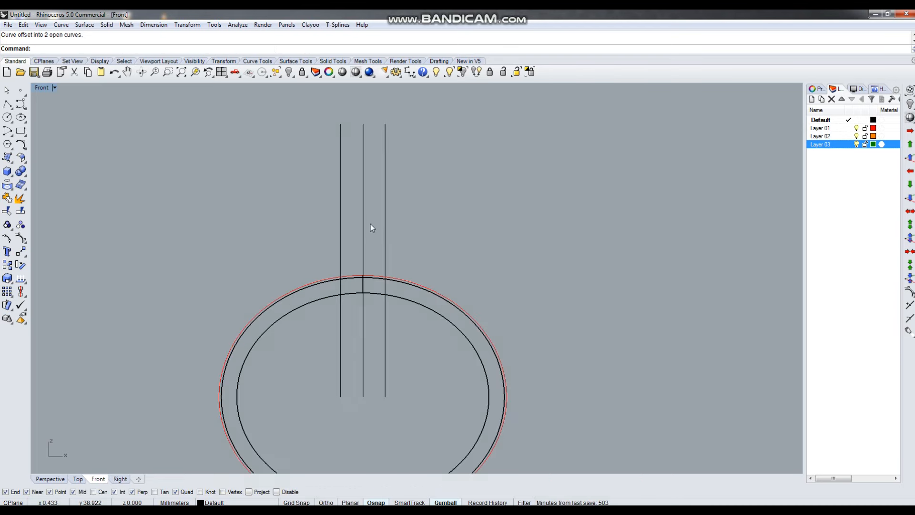
# - Draw a slanted line from the origin through the crossing of the right offset line and the band's outer edge, ending above the band
pyautogui.moveTo(358, 230); pyautogui.dragTo(355, 232)
pyautogui.click(425, 211)
pyautogui.moveTo(397, 277); pyautogui.dragTo(416, 221, button='right')
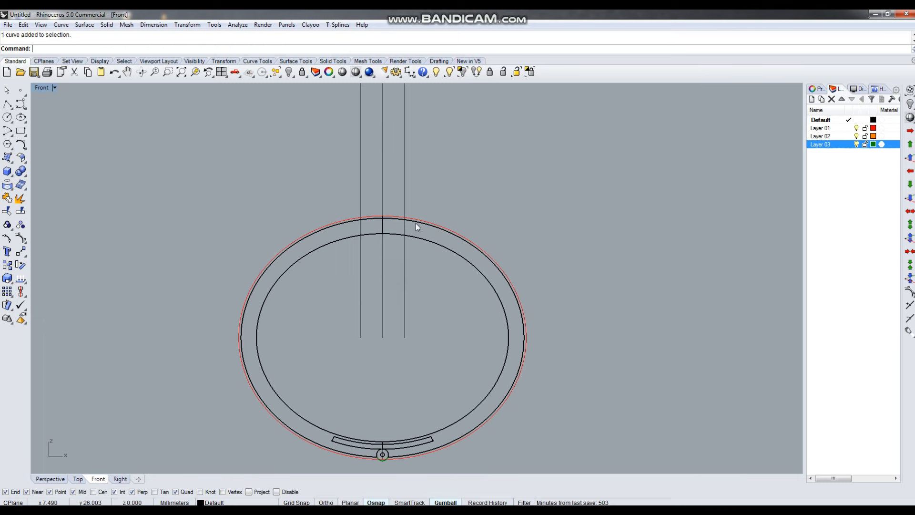
pyautogui.write('l')
pyautogui.press('Return')
pyautogui.write('0')
pyautogui.press('Return')
pyautogui.write('0')
pyautogui.press('Return')
pyautogui.click(422, 134)
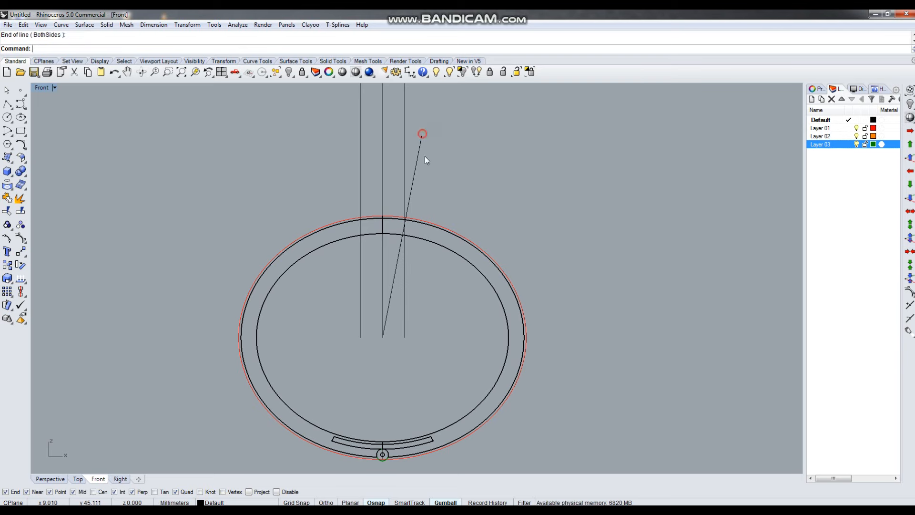
# - Mirror the slanted line about the Y axis and join the two lines into a V
pyautogui.moveTo(426, 157); pyautogui.dragTo(417, 145)
pyautogui.write('mi')
pyautogui.press('Return')
pyautogui.write('y')
pyautogui.press('Return')
pyautogui.keyDown('shift'); pyautogui.click(352, 178); pyautogui.keyUp('shift')
pyautogui.hotkey('ctrl', 'h')
pyautogui.hotkey('ctrl', 'alt', 'h')
pyautogui.click(413, 188)
pyautogui.keyDown('shift'); pyautogui.click(351, 174); pyautogui.keyUp('shift')
pyautogui.hotkey('ctrl', 'j')
# - Delete the two offset vertical lines in the Perspective view, keeping the centre line
pyautogui.hotkey('ctrl', 'F4')
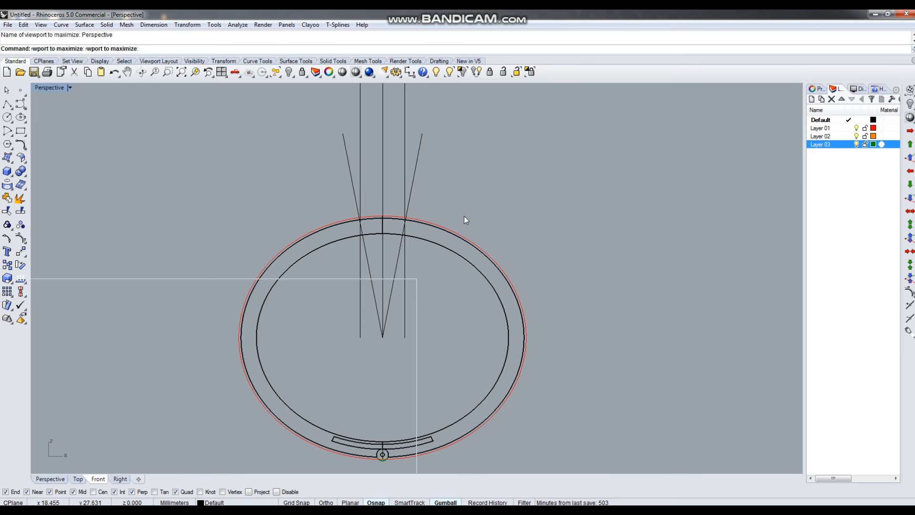
pyautogui.scroll(2, 372, 276)
pyautogui.click(309, 288)
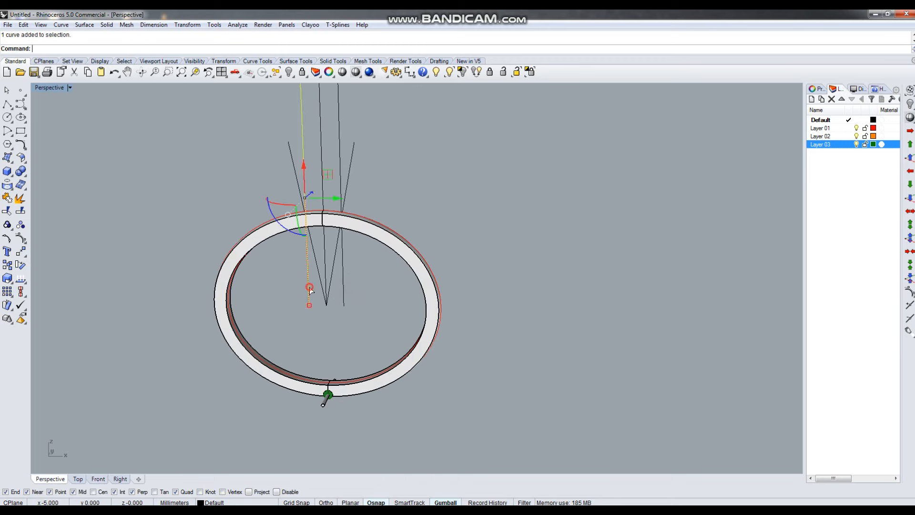
pyautogui.press('Delete')
# - Extrude the V-shaped line to both sides so its surfaces pass across the band's full width
pyautogui.moveTo(344, 290); pyautogui.dragTo(381, 184, button='right')
pyautogui.click(330, 258)
pyautogui.moveTo(400, 173)
pyautogui.mouseDown()
pyautogui.moveTo(470, 159)
pyautogui.moveTo(427, 184)
pyautogui.moveTo(399, 173)
pyautogui.mouseUp()
pyautogui.click(396, 241)
pyautogui.moveTo(374, 247); pyautogui.dragTo(417, 234, button='right')
pyautogui.scroll(2, 354, 250)
# - Boolean split both band halves with the V-shaped surface and hide the surface
pyautogui.click(357, 253)
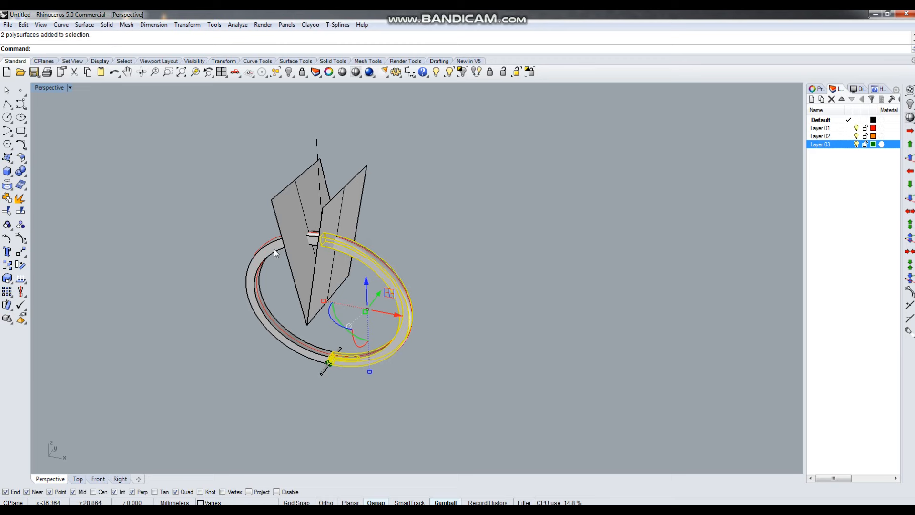
pyautogui.keyDown('shift'); pyautogui.click(275, 253); pyautogui.keyUp('shift')
pyautogui.write('bs')
pyautogui.press('Return')
pyautogui.click(363, 188)
pyautogui.press('Return')
pyautogui.click(316, 265)
pyautogui.hotkey('ctrl', 'h')
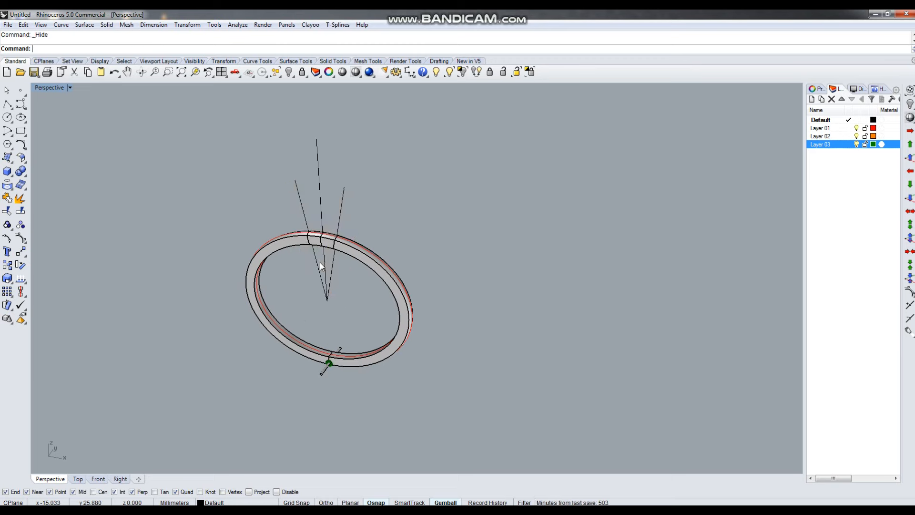
# - Delete the two small band pieces between the split lines, opening a gap opposite the hinge
pyautogui.scroll(6, 318, 262)
pyautogui.click(332, 233)
pyautogui.keyDown('shift'); pyautogui.click(315, 234); pyautogui.keyUp('shift')
pyautogui.click(395, 224)
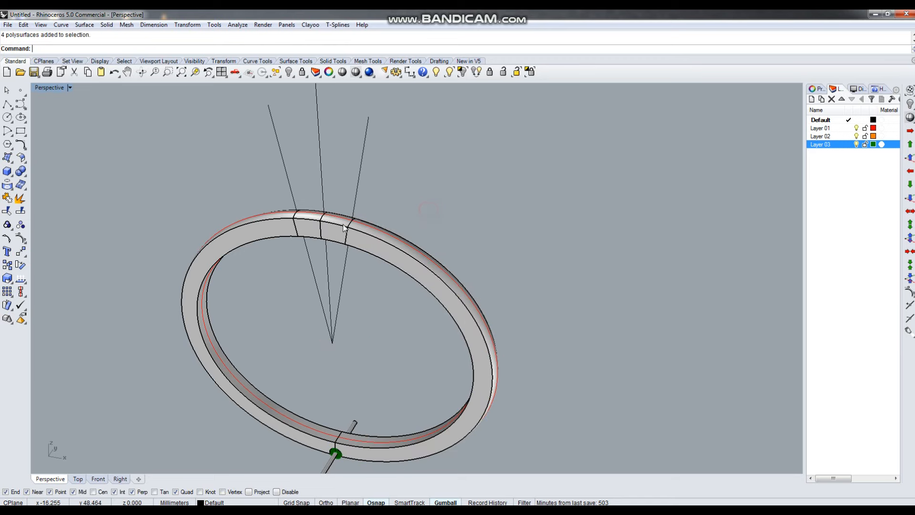
pyautogui.scroll(4, 345, 226)
pyautogui.click(326, 228)
pyautogui.click(287, 231)
pyautogui.rightClick(287, 230)
pyautogui.keyDown('shift'); pyautogui.click(327, 233); pyautogui.keyUp('shift')
pyautogui.rightClick(327, 233)
pyautogui.press('Delete')
pyautogui.scroll(-8, 333, 234)
pyautogui.moveTo(353, 261); pyautogui.dragTo(388, 285, button='right')
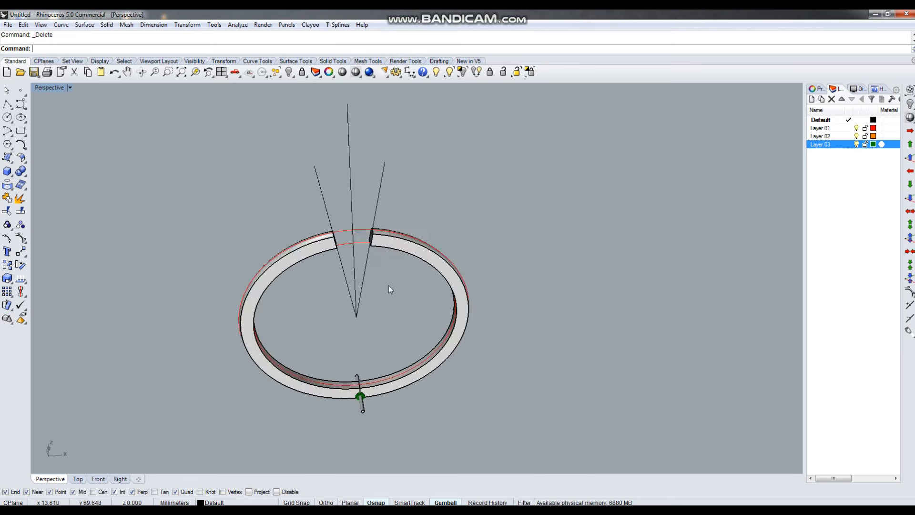
# - Hide the joined V-shaped line, keeping the vertical centre line
pyautogui.scroll(2, 384, 286)
pyautogui.click(364, 286)
pyautogui.hotkey('ctrl', 'h')
pyautogui.moveTo(384, 302); pyautogui.dragTo(380, 233, button='right')
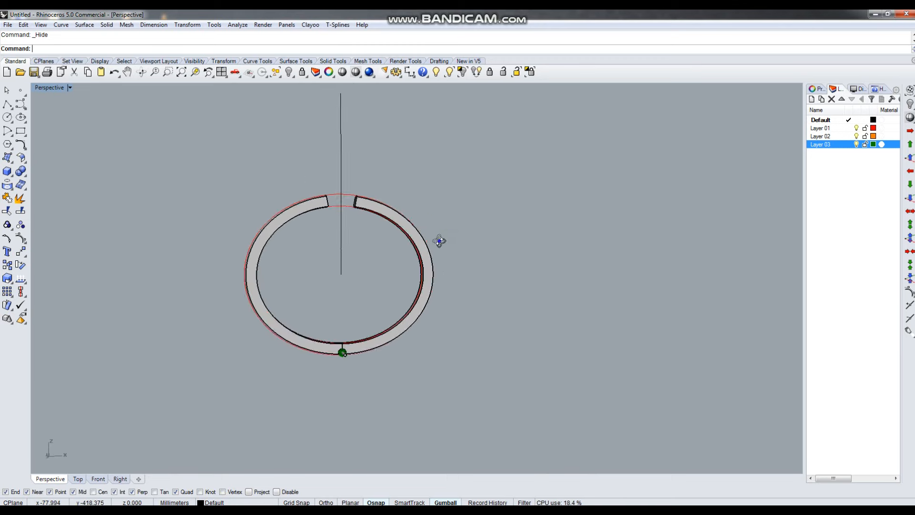
pyautogui.moveTo(439, 242); pyautogui.dragTo(415, 258, button='right')
pyautogui.scroll(-4, 391, 184)
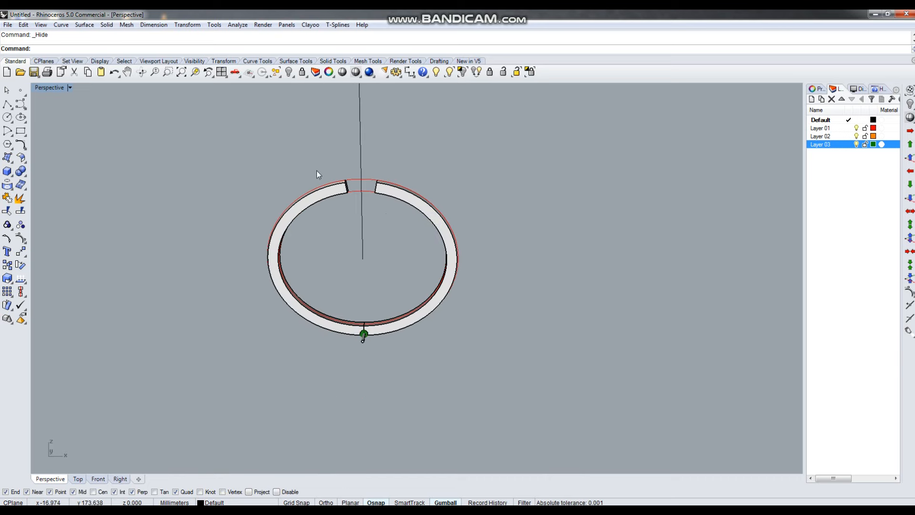
pyautogui.scroll(3, 359, 331)
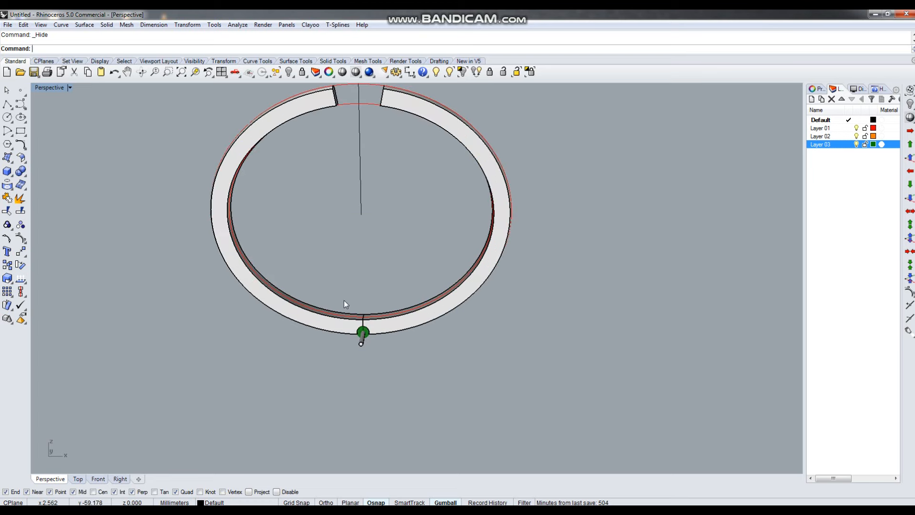
# - Hide the right half of the band in the Front view to expose the hinge circles
pyautogui.click(419, 316)
pyautogui.moveTo(444, 337); pyautogui.dragTo(440, 345, button='right')
pyautogui.hotkey('ctrl', 'F2')
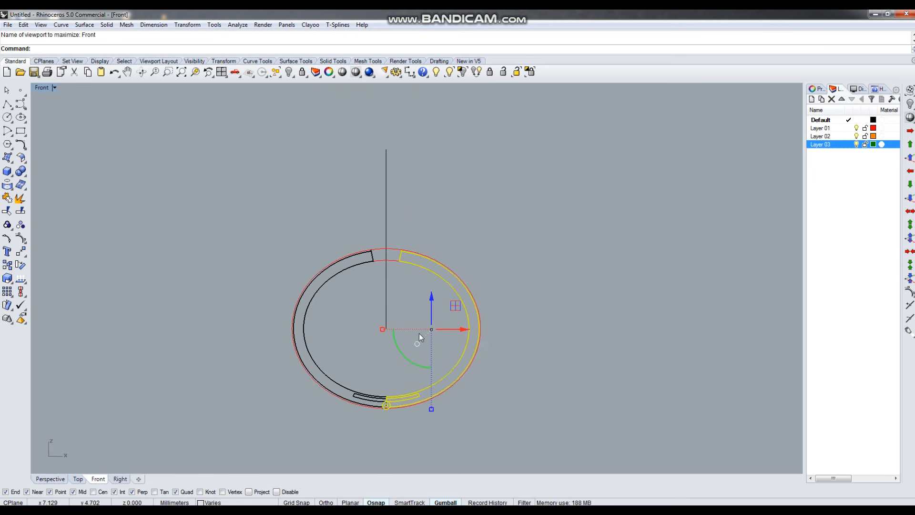
pyautogui.hotkey('ctrl', 'z')
pyautogui.scroll(5, 325, 413)
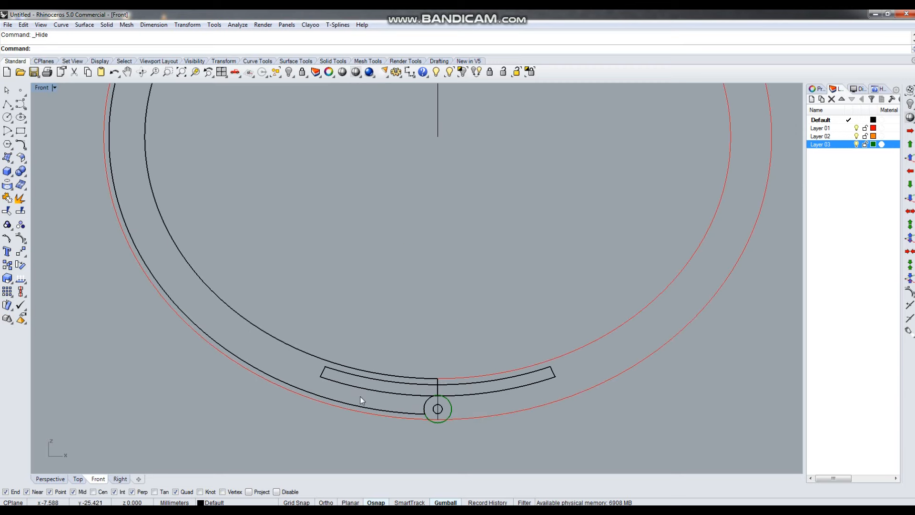
pyautogui.click(588, 388)
pyautogui.press('Escape')
# - Place an area centroid point at the centre of the hinge circle
pyautogui.scroll(3, 415, 396)
pyautogui.rightClick(413, 396)
pyautogui.click(420, 396)
pyautogui.rightClick(419, 396)
pyautogui.rightClick(420, 396)
pyautogui.scroll(4, 419, 396)
pyautogui.write('AreaCentroid')
pyautogui.press('Return')
pyautogui.press('Escape')
# - Try rotating the right half of the band outward about the hinge centre, and undo the rotation
pyautogui.click(694, 265)
pyautogui.scroll(-6, 381, 349)
pyautogui.write('r')
pyautogui.press('Return')
pyautogui.scroll(6, 399, 368)
pyautogui.click(388, 366)
pyautogui.scroll(-6, 376, 385)
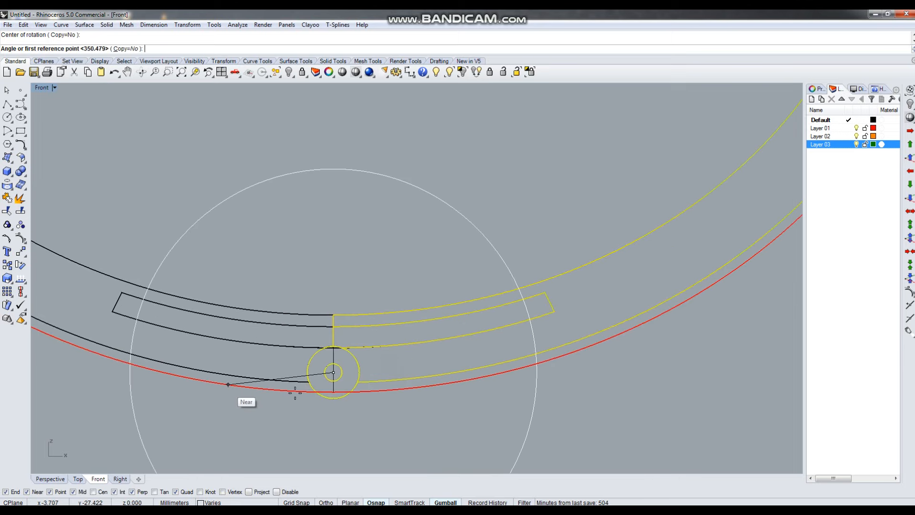
pyautogui.scroll(3, 361, 383)
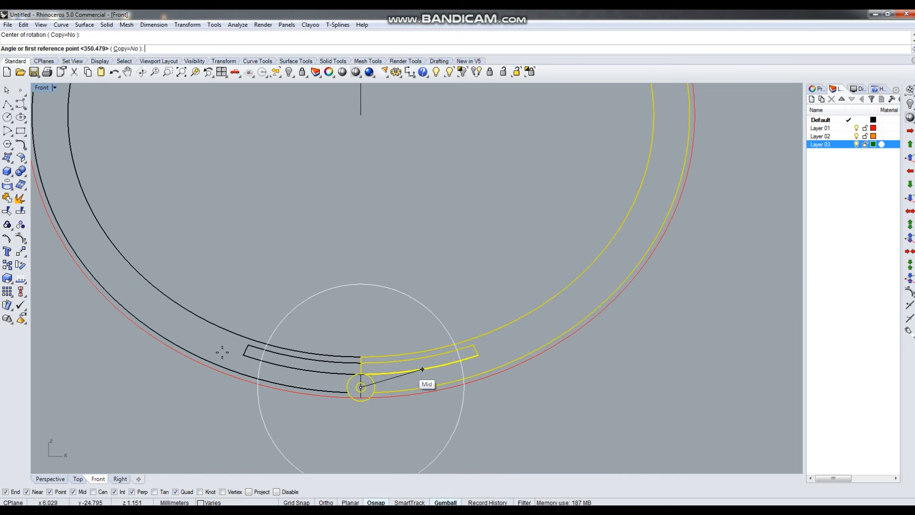
pyautogui.click(653, 335)
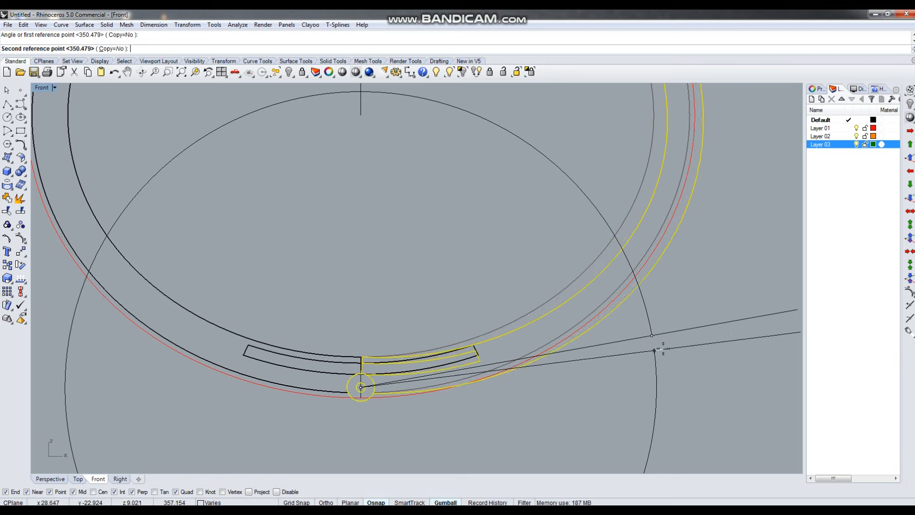
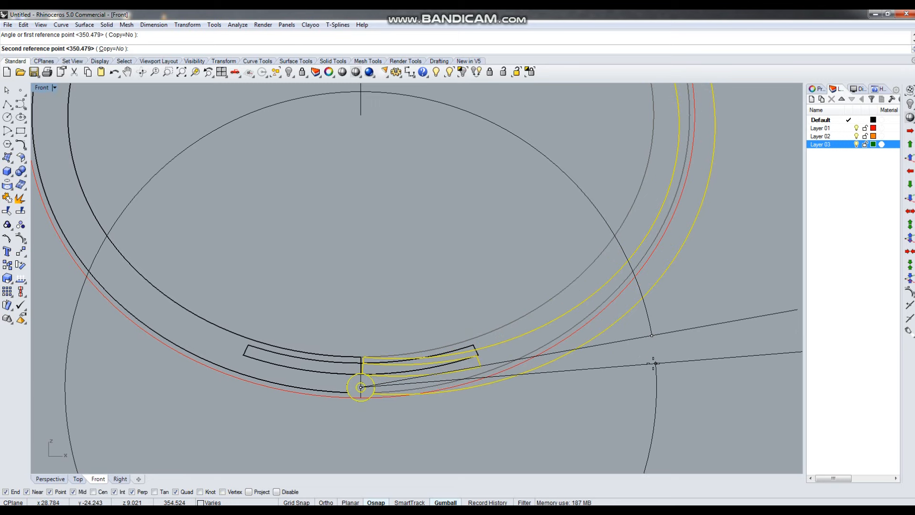
pyautogui.click(653, 364)
pyautogui.hotkey('ctrl', 'z')
pyautogui.scroll(-2, 373, 405)
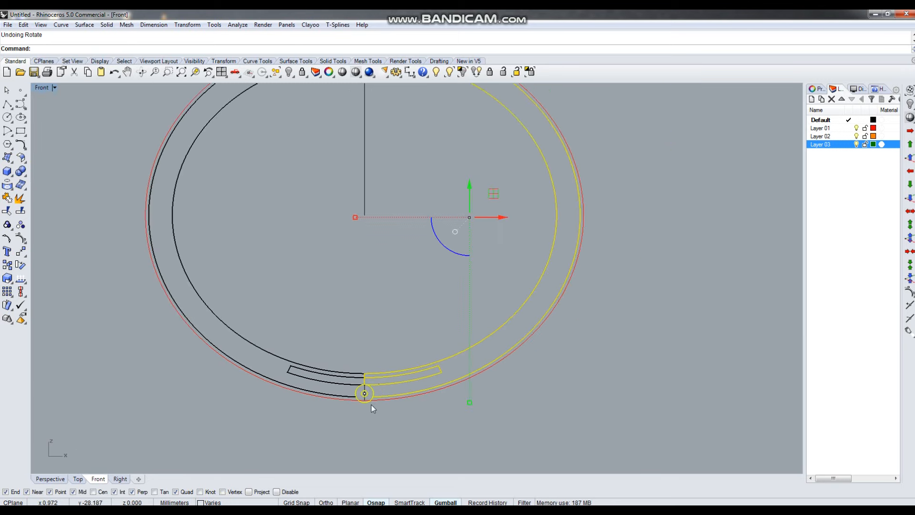
pyautogui.scroll(-2, 382, 398)
pyautogui.click(517, 396)
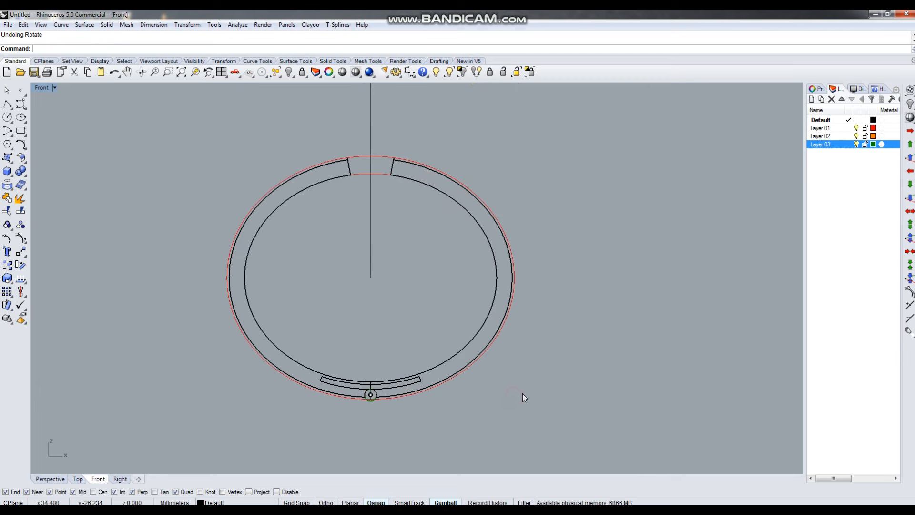
# - Examine the hinge with its pin rod and the gapped band from several angles in the Perspective view
pyautogui.hotkey('ctrl', 'F4')
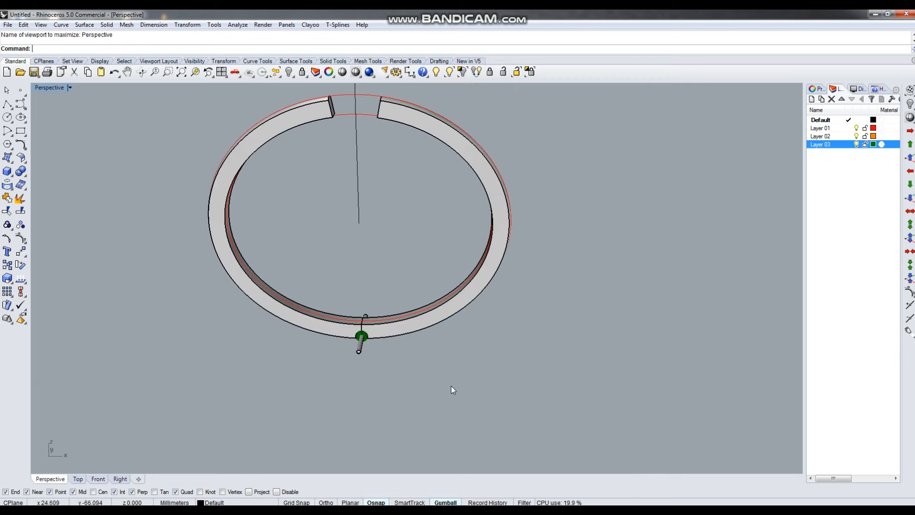
pyautogui.scroll(-4, 455, 373)
pyautogui.scroll(2, 359, 314)
pyautogui.scroll(2, 407, 408)
pyautogui.moveTo(406, 408); pyautogui.dragTo(414, 247, button='right')
pyautogui.scroll(3, 413, 246)
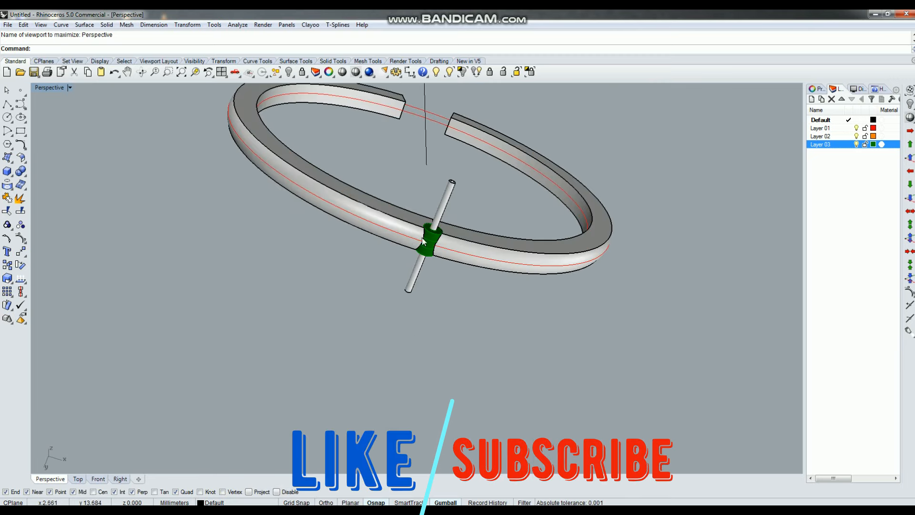
pyautogui.moveTo(479, 265); pyautogui.dragTo(374, 323, button='right')
pyautogui.scroll(4, 397, 244)
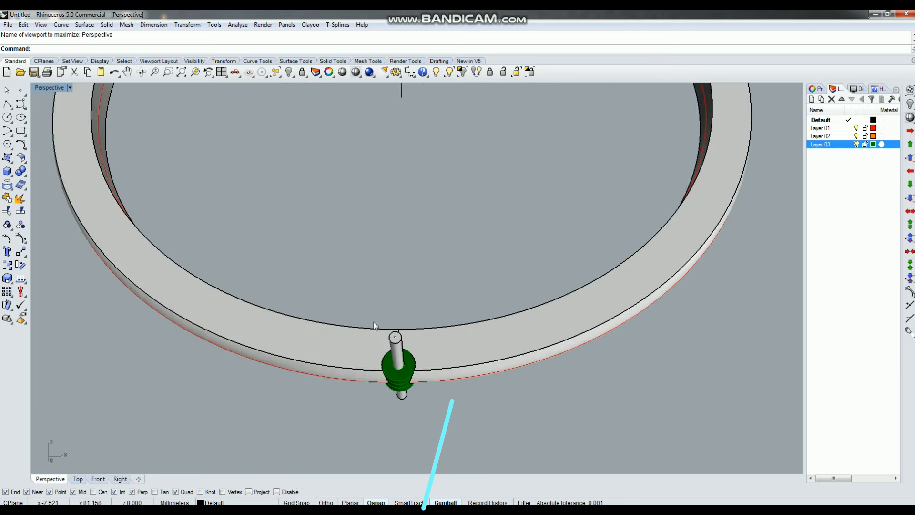
pyautogui.scroll(-7, 349, 337)
pyautogui.moveTo(438, 331); pyautogui.dragTo(416, 338, button='right')
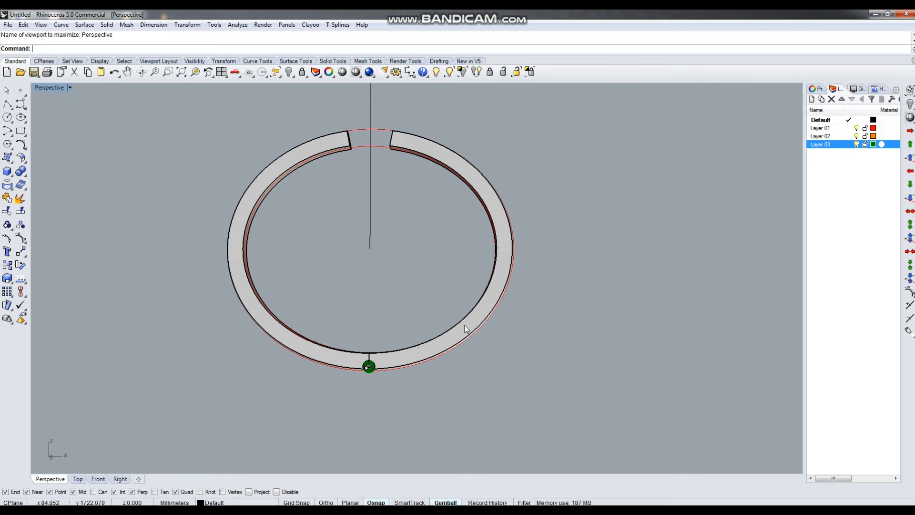
# - Draw a horizontal line beside and below the band's right end in the Top view
pyautogui.hotkey('ctrl', 'F1')
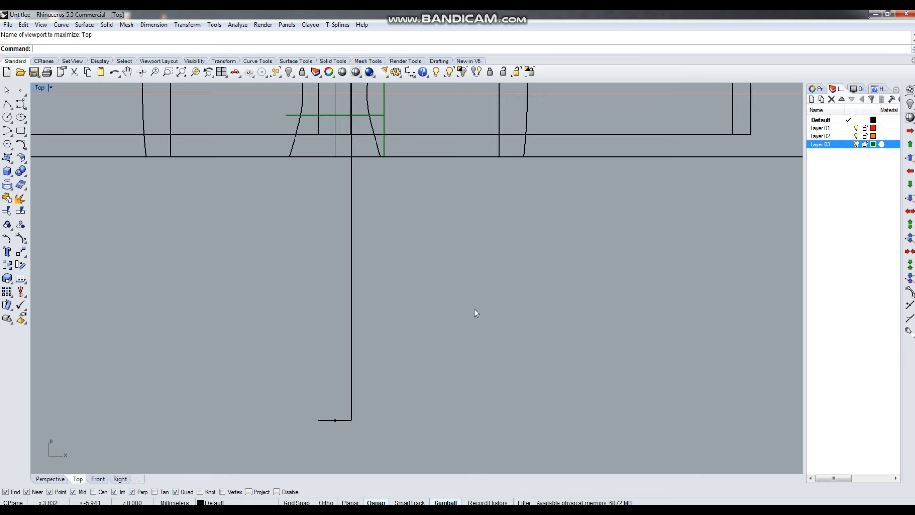
pyautogui.scroll(-15, 370, 320)
pyautogui.scroll(2, 354, 300)
pyautogui.moveTo(462, 321); pyautogui.dragTo(338, 337, button='right')
pyautogui.scroll(-8, 382, 331)
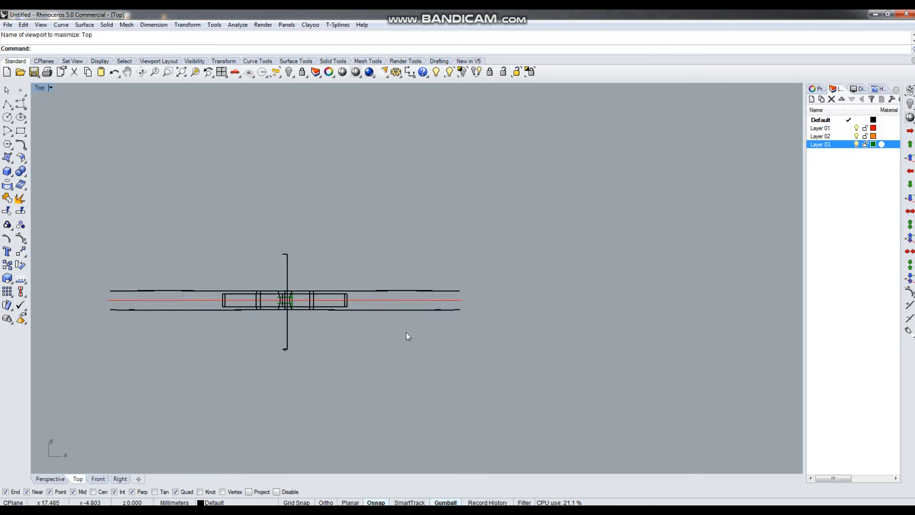
pyautogui.rightClick(517, 346)
pyautogui.click(446, 366)
pyautogui.click(650, 367)
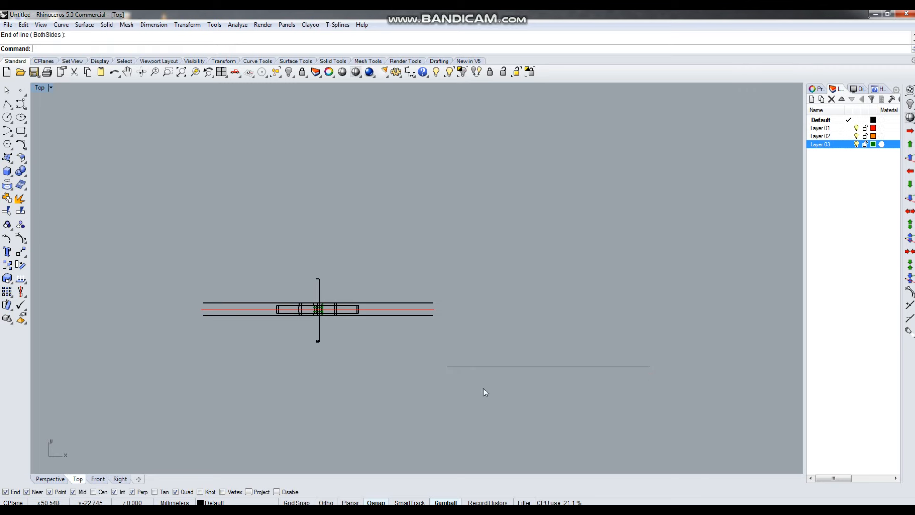
# - Draw a vertical line centred on the horizontal line's left end, extending about 28 mm to each side
pyautogui.rightClick(478, 387)
pyautogui.click(447, 367)
pyautogui.write('b')
pyautogui.press('Return')
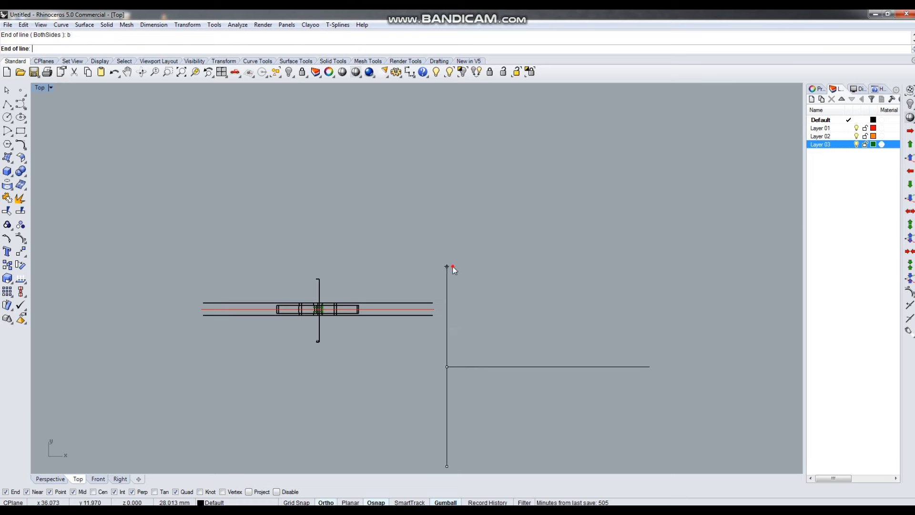
pyautogui.click(453, 270)
# - Offset the new vertical line 3.5 mm to the right
pyautogui.scroll(2, 443, 367)
pyautogui.click(415, 336)
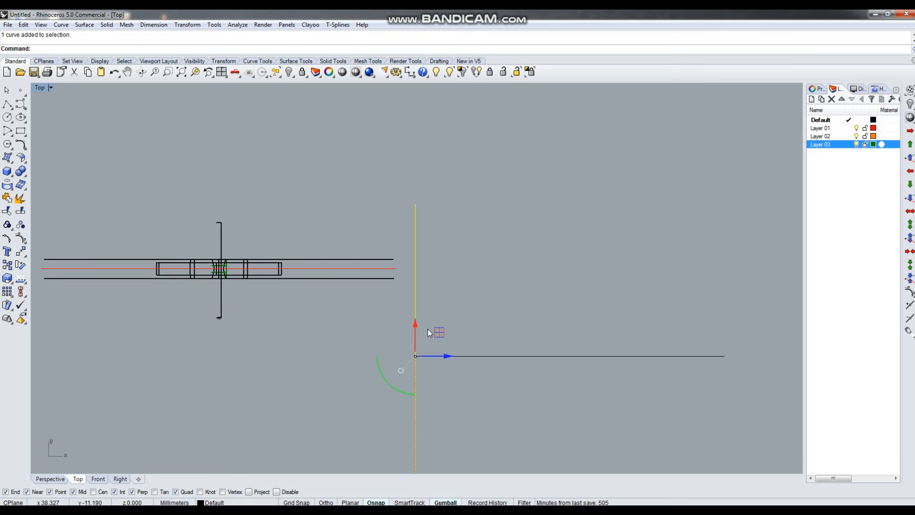
pyautogui.write('o')
pyautogui.press('Return')
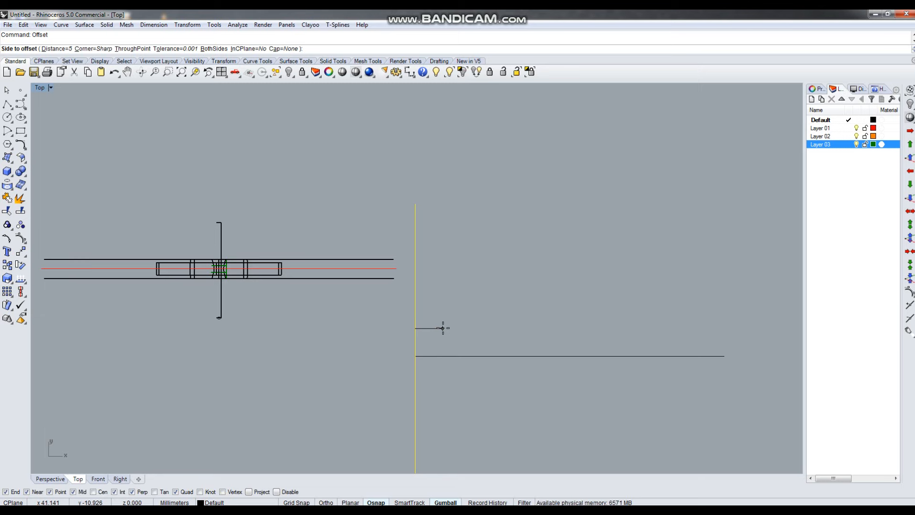
pyautogui.write('3.5')
pyautogui.press('Return')
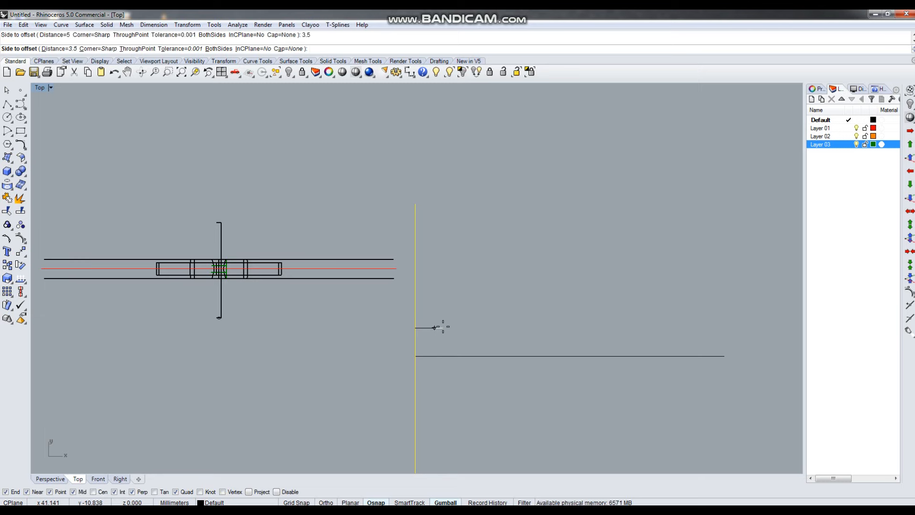
pyautogui.click(432, 324)
# - Try offsetting the horizontal line 3.5 mm to both sides, and undo the offset
pyautogui.click(514, 356)
pyautogui.press('Return')
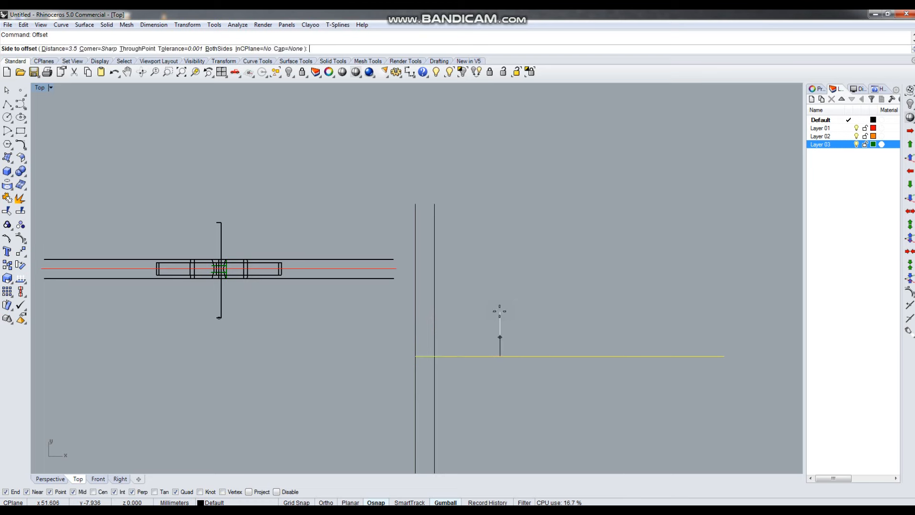
pyautogui.write('b')
pyautogui.press('Return')
pyautogui.click(499, 309)
pyautogui.press('Escape')
pyautogui.moveTo(562, 350); pyautogui.dragTo(496, 335, button='right')
pyautogui.hotkey('ctrl', 'z')
# - Offset the horizontal line to both sides by 3.5/2 mm
pyautogui.press('Return')
pyautogui.write('b')
pyautogui.press('Return')
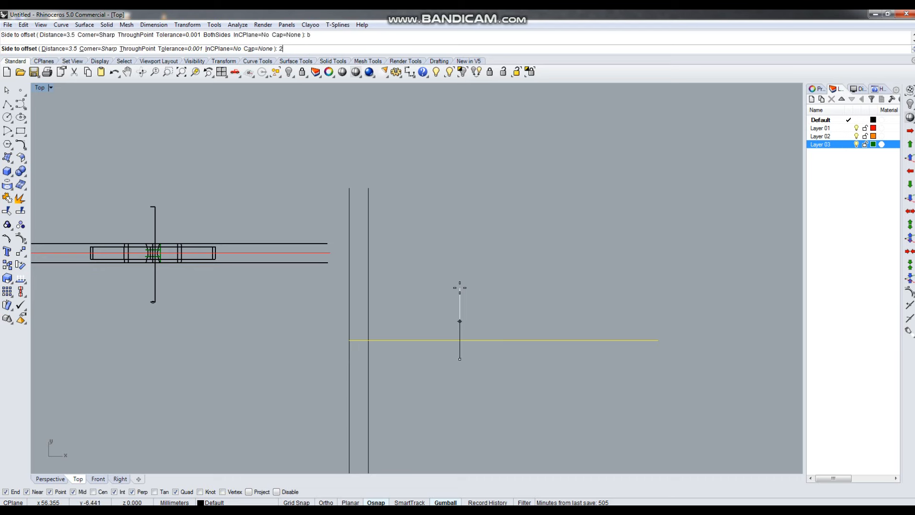
pyautogui.write('3.5/2')
pyautogui.press('Return')
pyautogui.click(479, 256)
pyautogui.scroll(-2, 471, 329)
pyautogui.scroll(3, 408, 331)
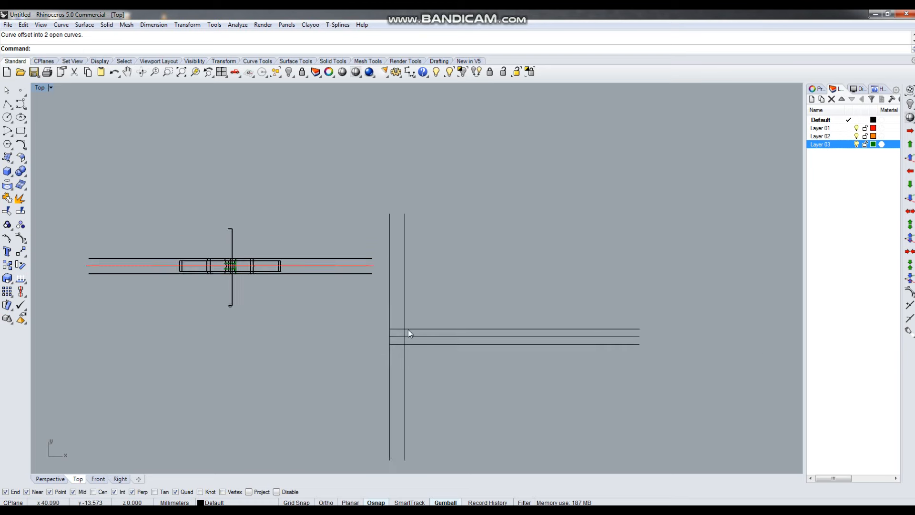
# - Draw a circle 3.5 mm in diameter in the empty area beside the vertical lines
pyautogui.click(417, 341)
pyautogui.moveTo(437, 349)
pyautogui.mouseDown(button='right')
pyautogui.moveTo(441, 336)
pyautogui.moveTo(432, 329)
pyautogui.mouseUp(button='right')
pyautogui.click(472, 276)
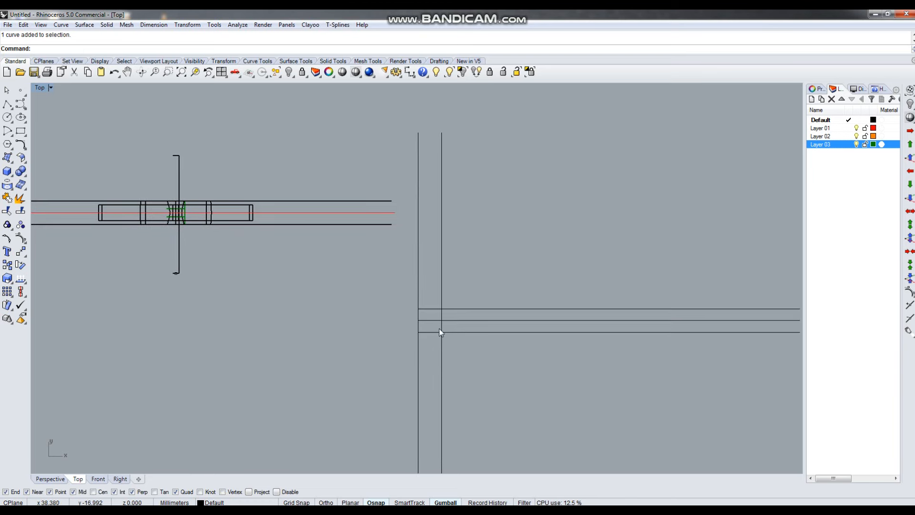
pyautogui.moveTo(507, 360); pyautogui.dragTo(465, 352, button='right')
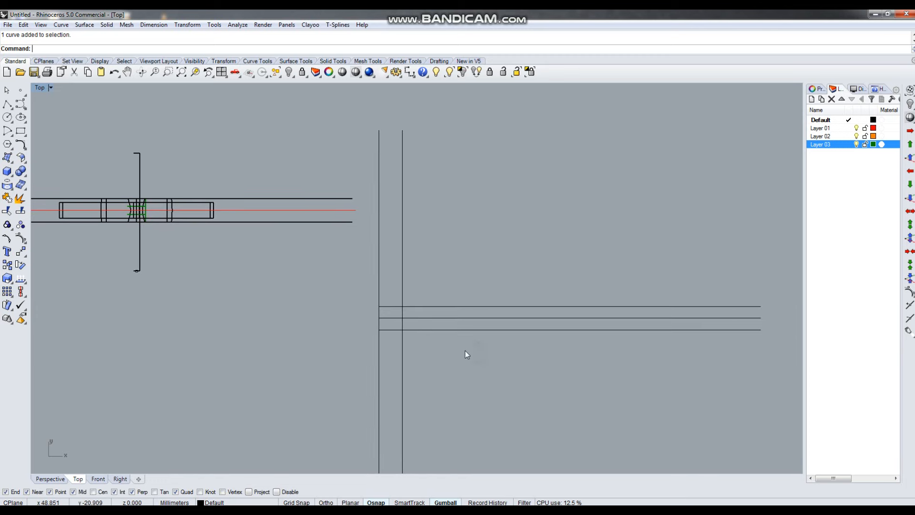
pyautogui.press('Return')
pyautogui.press('Escape')
pyautogui.write('c')
pyautogui.press('Return')
pyautogui.click(315, 329)
pyautogui.write('3.5')
pyautogui.press('Return')
# - Try offsetting the circle slightly inward, check the inner circle's diameter, and undo the offset
pyautogui.scroll(10, 342, 320)
pyautogui.click(346, 315)
pyautogui.write('offset')
pyautogui.press('Return')
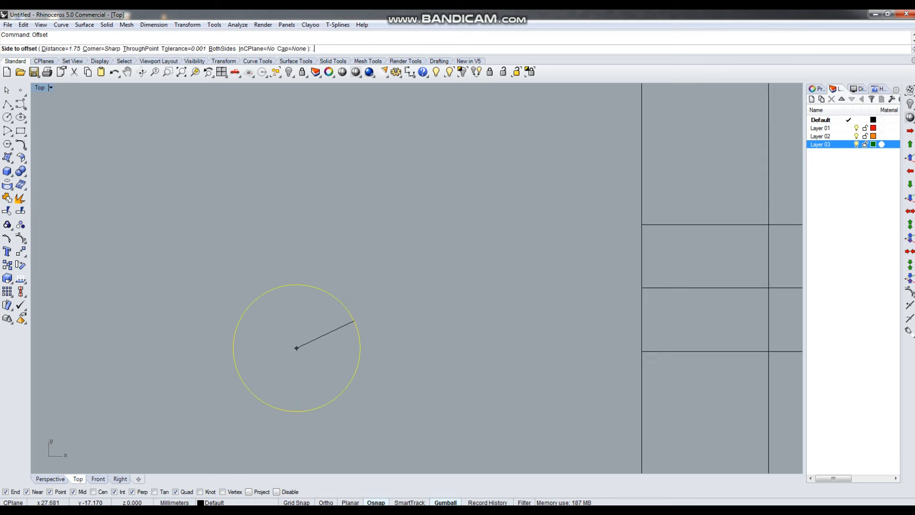
pyautogui.press('Return')
pyautogui.click(338, 327)
pyautogui.click(424, 318)
pyautogui.write('d')
pyautogui.press('Return')
pyautogui.click(353, 335)
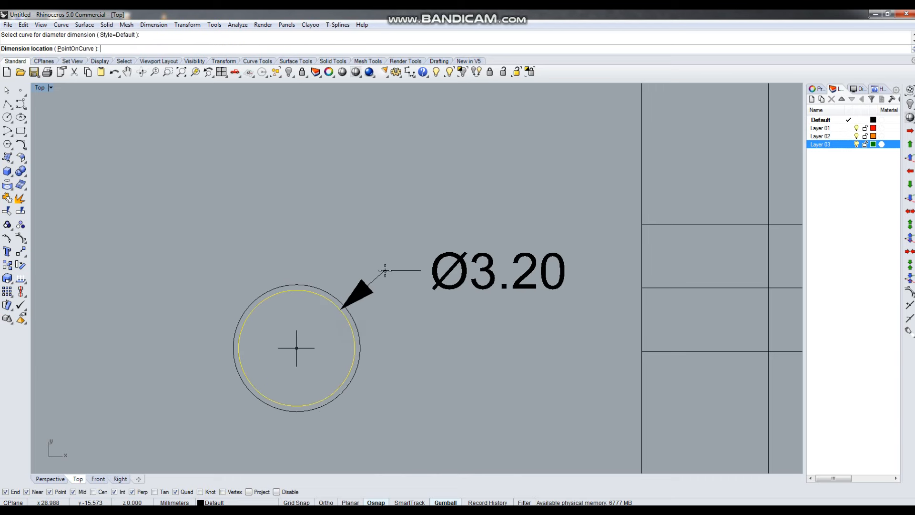
pyautogui.press('Escape')
pyautogui.hotkey('ctrl', 'z')
# - Offset the circle 0.4 mm inward and check the inner circle's diameter
pyautogui.moveTo(370, 294); pyautogui.dragTo(338, 325)
pyautogui.write('o')
pyautogui.press('Return')
pyautogui.write('.4')
pyautogui.press('Return')
pyautogui.click(337, 322)
pyautogui.click(337, 321)
pyautogui.write('d')
pyautogui.press('Return')
pyautogui.press('Escape')
pyautogui.scroll(-3, 325, 285)
pyautogui.press('Escape')
pyautogui.scroll(6, 319, 296)
# - Assign the inner circle to Layer 01
pyautogui.moveTo(320, 294); pyautogui.dragTo(257, 341)
pyautogui.hotkey('ctrl', 'z')
pyautogui.moveTo(317, 300); pyautogui.dragTo(227, 370)
pyautogui.hotkey('ctrl', 'g')
pyautogui.write('g')
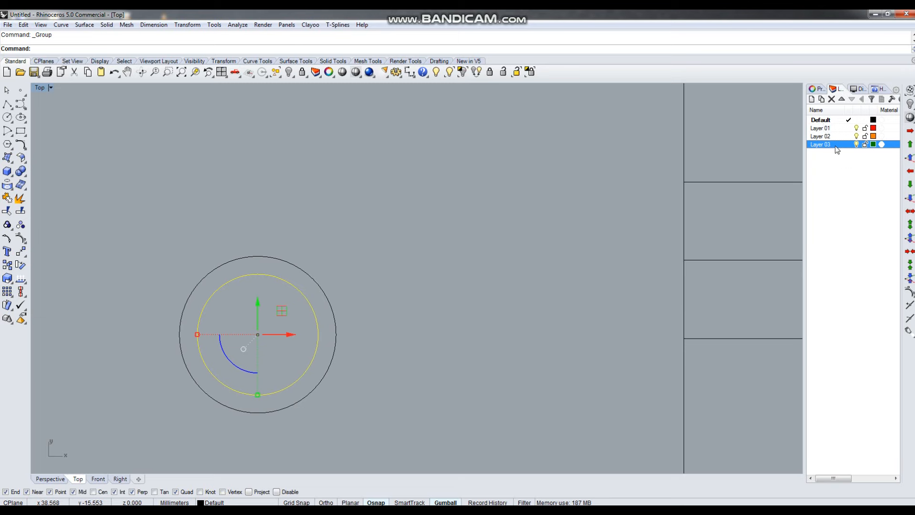
pyautogui.rightClick(828, 129)
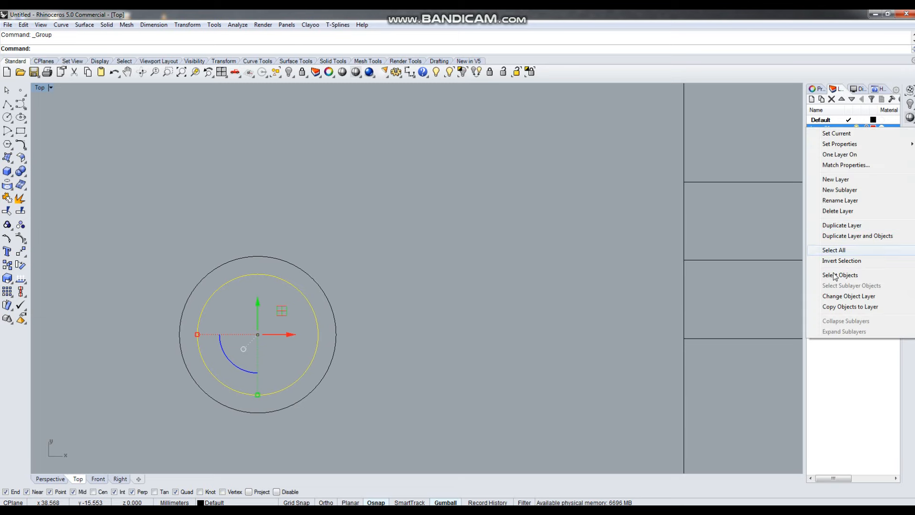
pyautogui.click(840, 296)
# - Move the two concentric circles onto the horizontal centreline between the two vertical lines
pyautogui.moveTo(405, 237); pyautogui.dragTo(215, 384)
pyautogui.write('m')
pyautogui.press('Return')
pyautogui.scroll(-3, 304, 356)
pyautogui.click(280, 344)
pyautogui.moveTo(337, 307); pyautogui.dragTo(228, 326, button='right')
pyautogui.click(437, 324)
pyautogui.click(351, 300)
# - Create a tween curve midway between the two vertical lines
pyautogui.moveTo(536, 171); pyautogui.dragTo(347, 208)
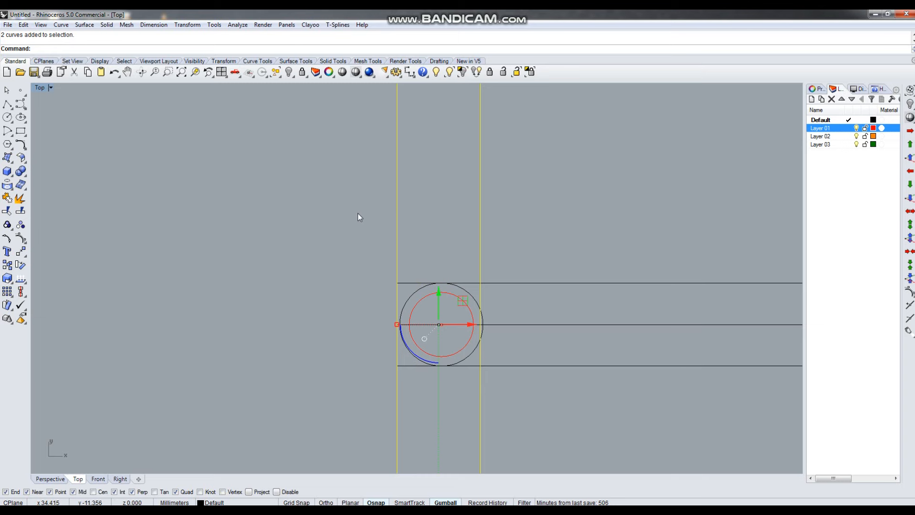
pyautogui.write('tw')
pyautogui.press('Return')
pyautogui.press('Return')
pyautogui.click(328, 289)
pyautogui.scroll(6, 478, 300)
# - Align the concentric circle pair's centre with the intersection of the vertical and horizontal centrelines
pyautogui.click(442, 302)
pyautogui.scroll(2, 412, 346)
pyautogui.write('m')
pyautogui.press('Return')
pyautogui.click(408, 349)
pyautogui.click(402, 348)
pyautogui.scroll(-3, 407, 310)
# - Copy the circle pair three times upward along the vertical centreline, each outer circle touching the neighbouring inner circle
pyautogui.moveTo(440, 305); pyautogui.dragTo(439, 298, button='right')
pyautogui.write('c')
pyautogui.press('Return')
pyautogui.scroll(4, 398, 354)
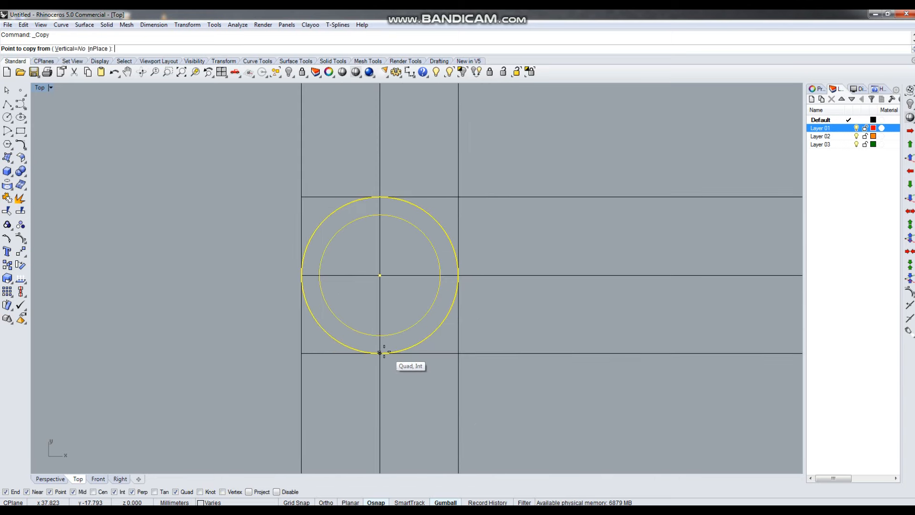
pyautogui.click(382, 351)
pyautogui.click(380, 215)
pyautogui.scroll(-8, 403, 319)
pyautogui.moveTo(491, 161); pyautogui.dragTo(480, 221, button='right')
pyautogui.click(380, 275)
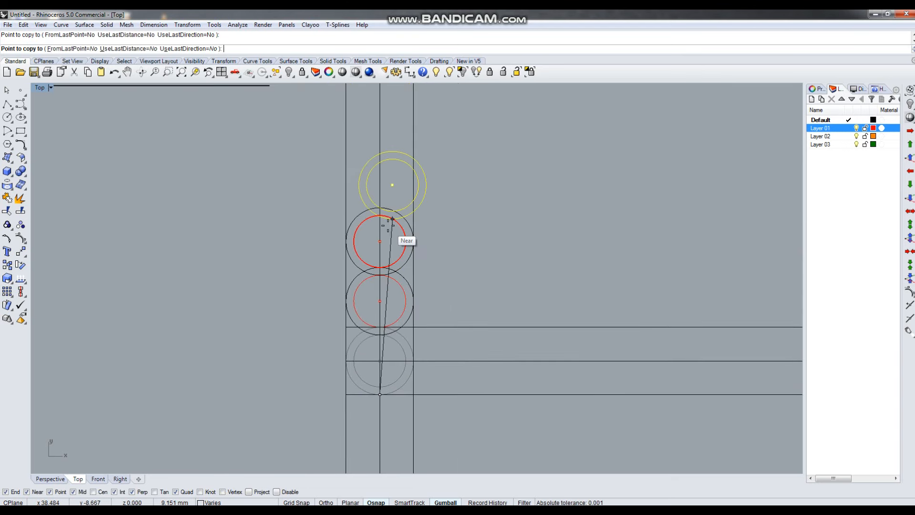
pyautogui.click(382, 221)
pyautogui.press('Return')
# - Mirror the three upper circle pairs downward about the horizontal centreline
pyautogui.hotkey('ctrl', 'a')
pyautogui.keyDown('ctrl'); pyautogui.click(402, 372); pyautogui.keyUp('ctrl')
pyautogui.moveTo(451, 329); pyautogui.dragTo(450, 284, button='right')
pyautogui.write('mi')
pyautogui.press('Return')
pyautogui.click(457, 316)
pyautogui.click(523, 316)
pyautogui.scroll(-3, 345, 266)
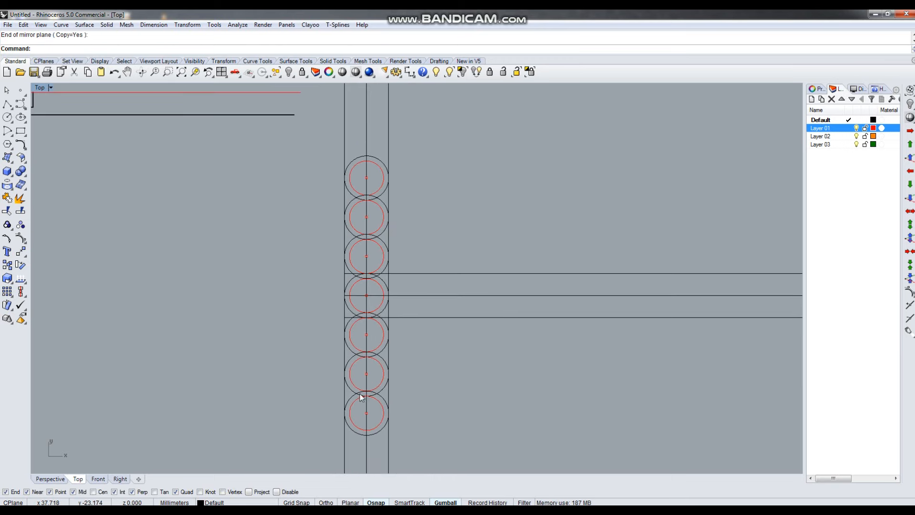
# - Delete the outermost circle pair at each end of the vertical column and measure the remaining column's height
pyautogui.click(381, 399)
pyautogui.keyDown('shift'); pyautogui.click(381, 178); pyautogui.keyUp('shift')
pyautogui.press('Delete')
pyautogui.click(411, 74)
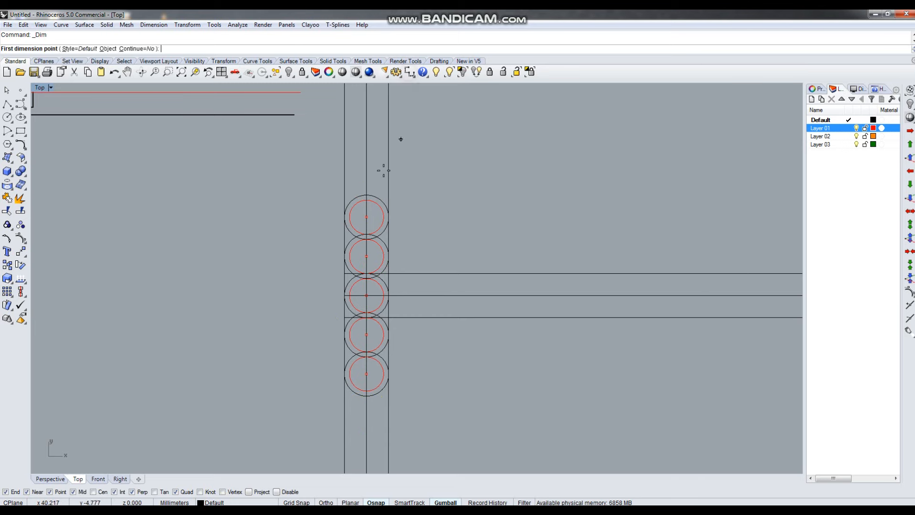
pyautogui.click(366, 195)
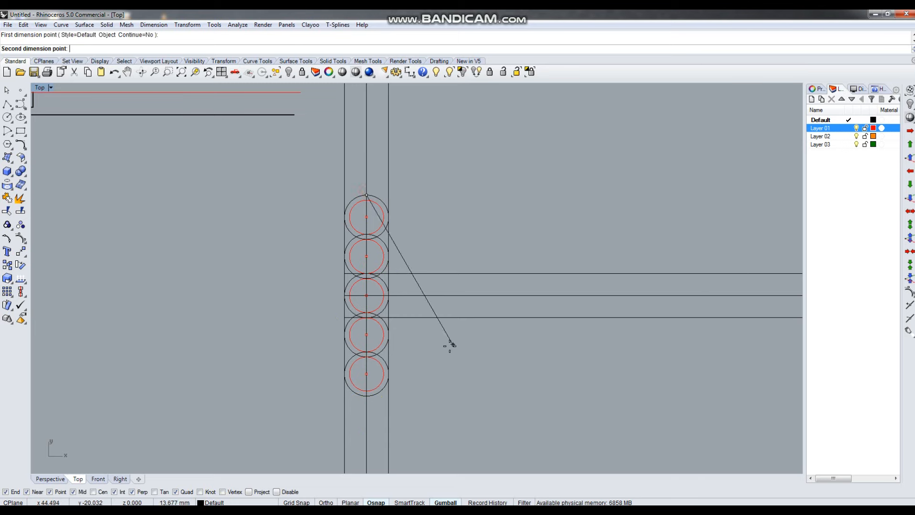
pyautogui.click(366, 396)
pyautogui.press('Escape')
# - Delete one more circle pair from each end of the column so that three stacked pairs are left
pyautogui.click(382, 223)
pyautogui.keyDown('shift'); pyautogui.click(374, 360); pyautogui.keyUp('shift')
pyautogui.press('Delete')
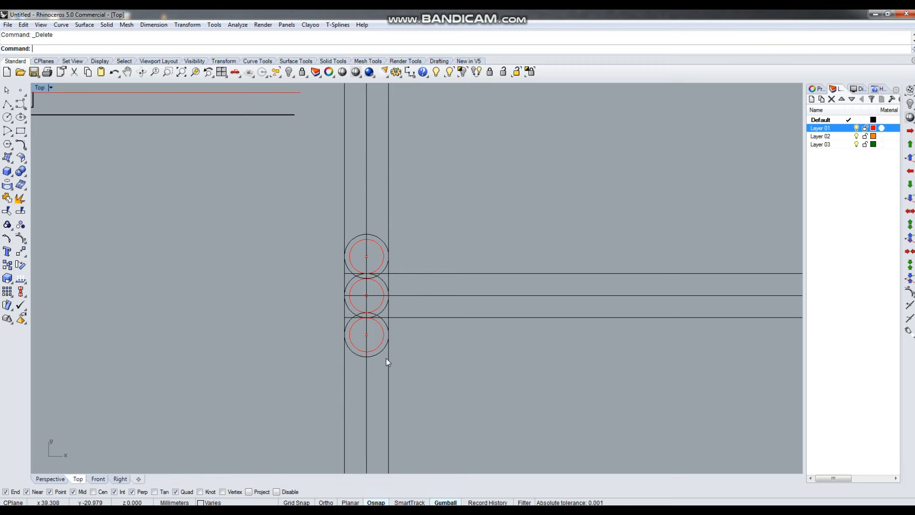
pyautogui.moveTo(381, 355); pyautogui.dragTo(368, 331, button='right')
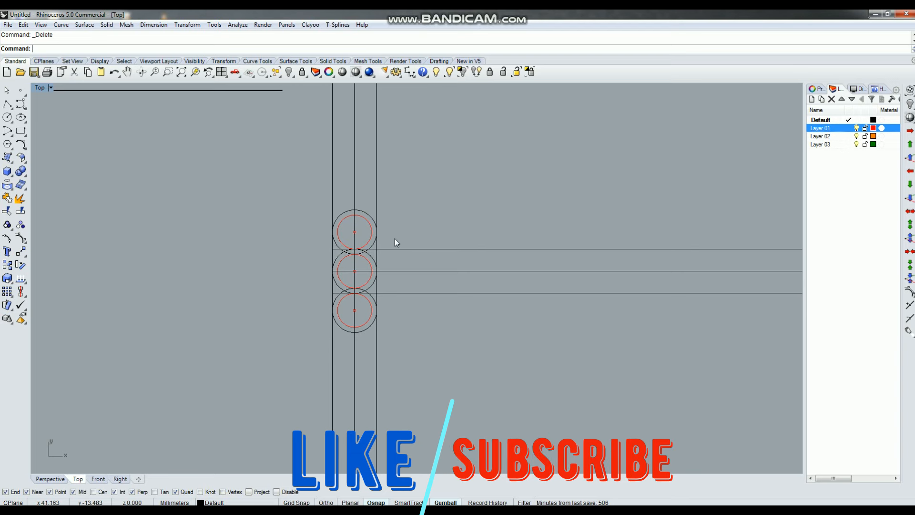
# - Copy the middle circle pair four times to the right along the horizontal centreline, using the same overlapping spacing
pyautogui.scroll(4, 370, 285)
pyautogui.click(370, 285)
pyautogui.scroll(2, 392, 280)
pyautogui.rightClick(392, 280)
pyautogui.click(300, 261)
pyautogui.click(385, 261)
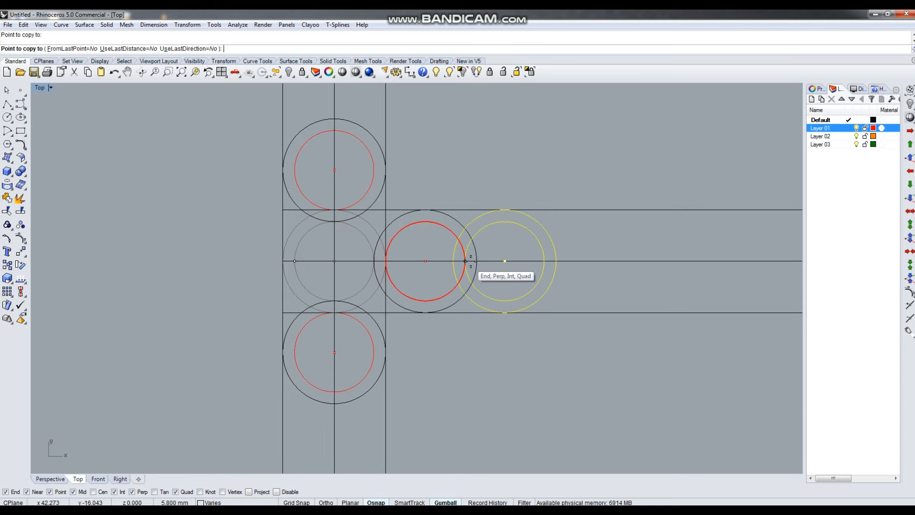
pyautogui.click(477, 261)
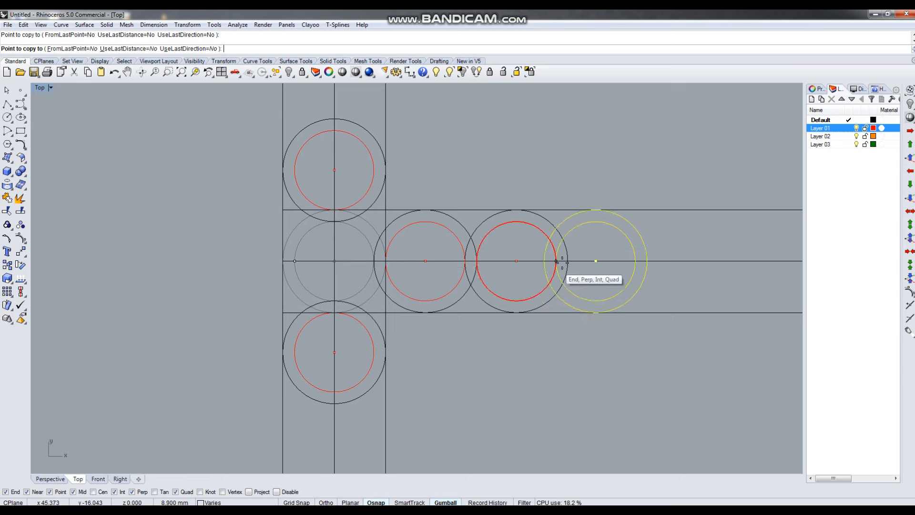
pyautogui.click(567, 261)
pyautogui.moveTo(574, 327); pyautogui.dragTo(434, 314, button='right')
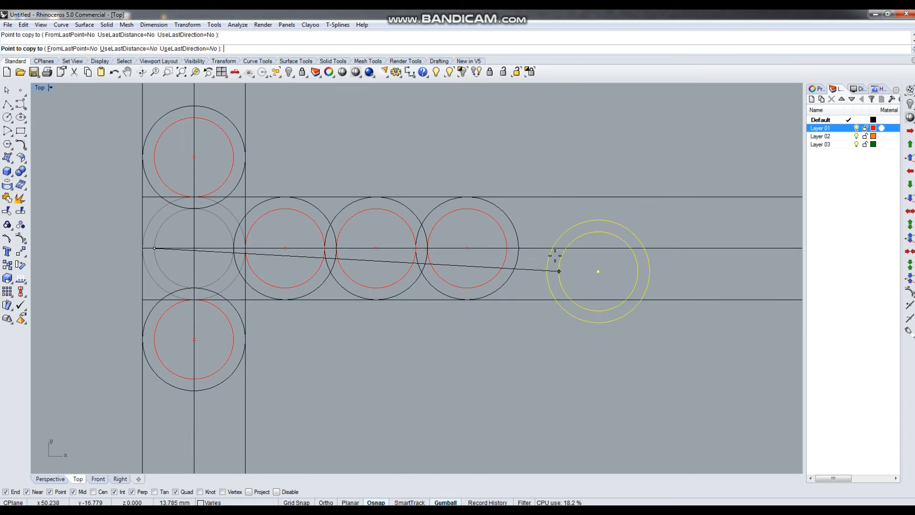
pyautogui.click(519, 249)
pyautogui.rightClick(515, 251)
pyautogui.scroll(-6, 499, 259)
pyautogui.click(434, 330)
pyautogui.scroll(-6, 354, 267)
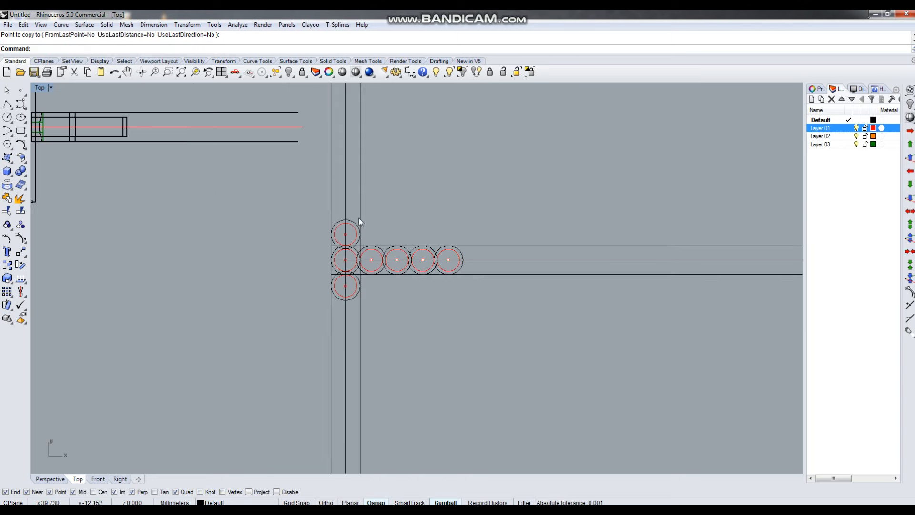
# - Copy the row's last circle pair once more to the right at the same spacing
pyautogui.click(460, 271)
pyautogui.scroll(6, 453, 267)
pyautogui.rightClick(418, 261)
pyautogui.click(392, 245)
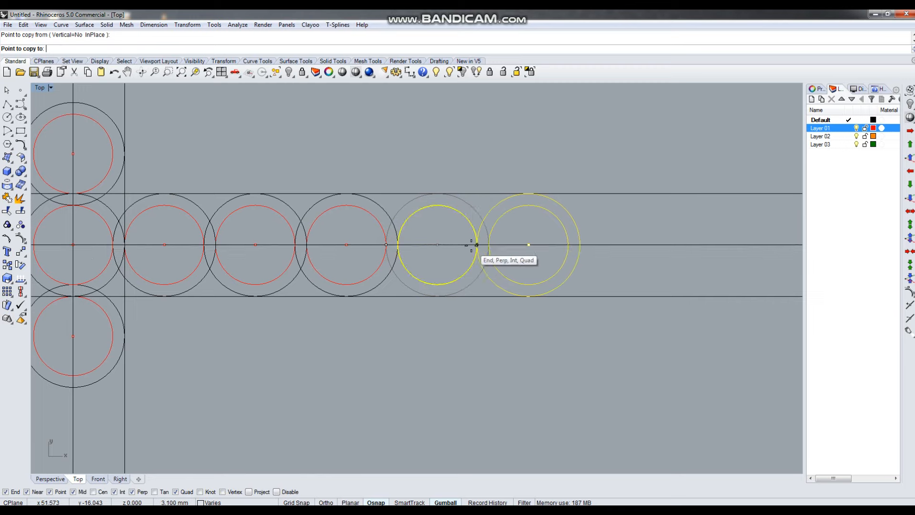
pyautogui.scroll(-6, 379, 272)
pyautogui.rightClick(383, 270)
pyautogui.scroll(-6, 383, 270)
pyautogui.click(277, 307)
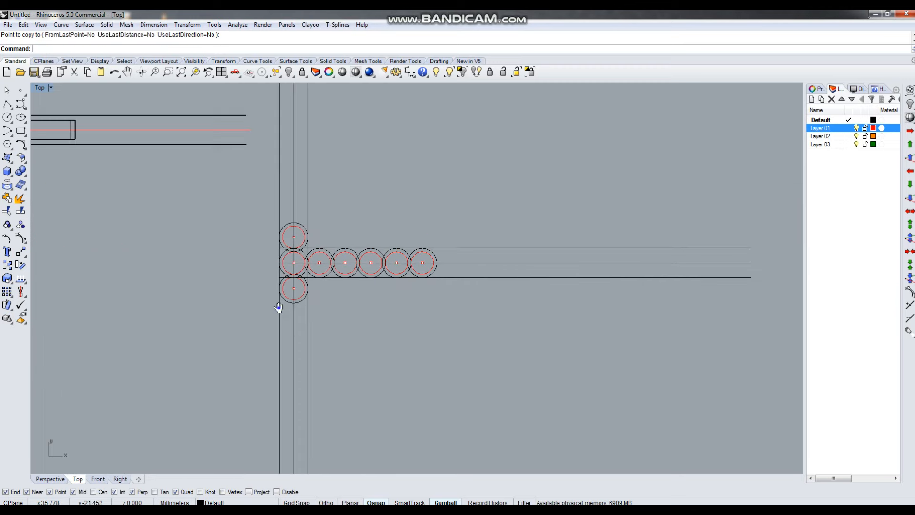
# - Draw a vertical line to both sides of the horizontal centreline at the outer edge of the row's last circle
pyautogui.moveTo(470, 247); pyautogui.dragTo(508, 252, button='right')
pyautogui.scroll(2, 491, 264)
pyautogui.write('line')
pyautogui.press('Return')
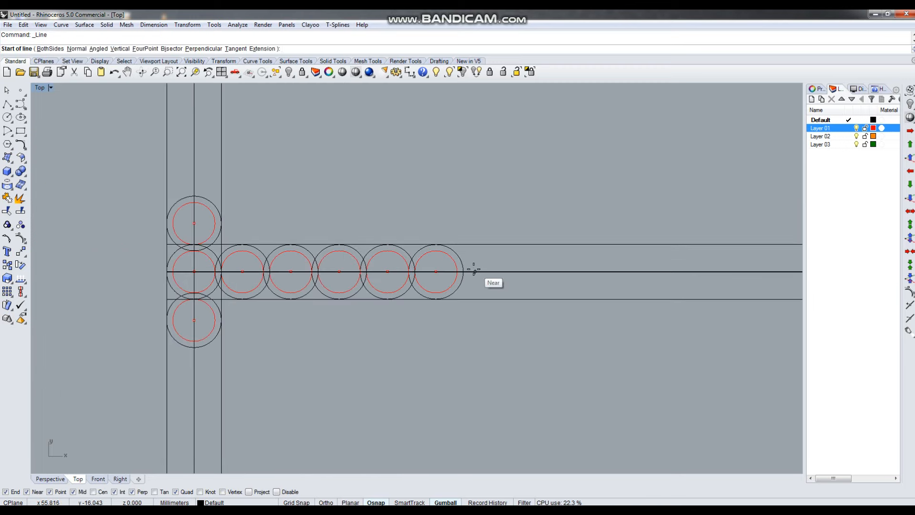
pyautogui.click(463, 272)
pyautogui.write('b')
pyautogui.press('Return')
pyautogui.click(472, 168)
# - Draw a horizontal line to both sides from the upper quadrant of the column's uppermost circle
pyautogui.press('Return')
pyautogui.click(194, 196)
pyautogui.write('b')
pyautogui.press('Return')
pyautogui.keyDown('shift'); pyautogui.click(289, 197); pyautogui.keyUp('shift')
# - Mirror the upper horizontal line about the horizontal centreline to the lower end of the circle column
pyautogui.moveTo(287, 173); pyautogui.dragTo(272, 208)
pyautogui.write('Mirror')
pyautogui.press('Return')
pyautogui.click(528, 271)
pyautogui.click(589, 272)
pyautogui.press('Escape')
# - Trim the vertical lines of the circle column beyond the upper and lower horizontal lines
pyautogui.click(238, 348)
pyautogui.keyDown('shift'); pyautogui.moveTo(290, 182); pyautogui.dragTo(248, 224); pyautogui.keyUp('shift')
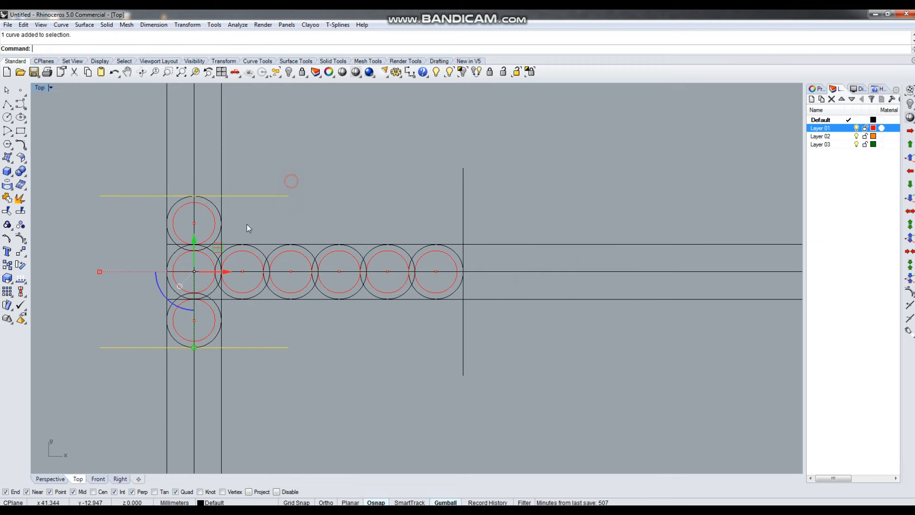
pyautogui.moveTo(250, 212); pyautogui.dragTo(301, 266, button='right')
pyautogui.hotkey('ctrl', 't')
pyautogui.moveTo(193, 195); pyautogui.dragTo(191, 195)
pyautogui.moveTo(298, 425); pyautogui.dragTo(308, 379, button='right')
pyautogui.moveTo(296, 387); pyautogui.dragTo(150, 394)
pyautogui.scroll(-4, 256, 384)
pyautogui.press('Return')
# - Trim the row's horizontal lines beyond the vertical line at the outer edge of the last circle
pyautogui.click(419, 261)
pyautogui.hotkey('ctrl', 't')
pyautogui.moveTo(490, 251); pyautogui.dragTo(442, 376)
pyautogui.press('Return')
# - Delete the horizontal and vertical centrelines running through the T of circles
pyautogui.scroll(6, 384, 301)
pyautogui.click(368, 322)
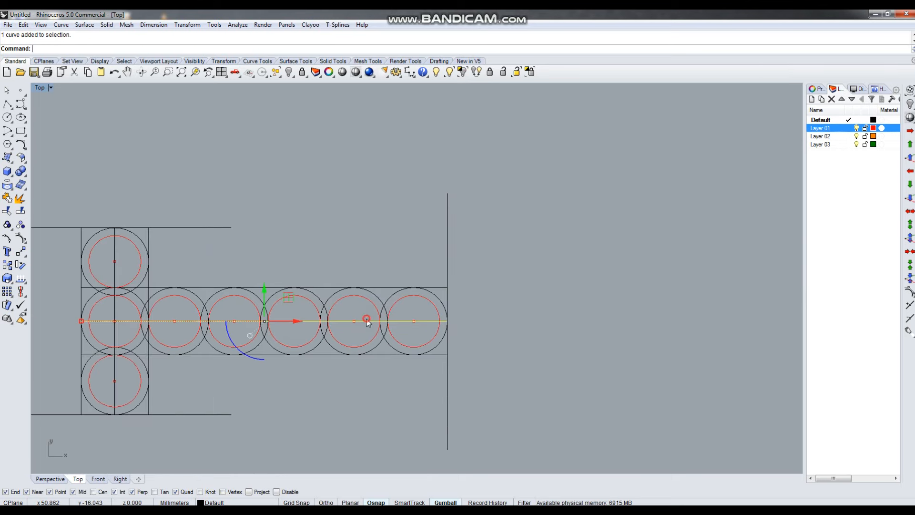
pyautogui.scroll(1, 213, 280)
pyautogui.press('Delete')
pyautogui.scroll(1, 213, 281)
# - Trim the line segments crossing inside the junction between the circle column and the row
pyautogui.click(226, 283)
pyautogui.keyDown('shift'); pyautogui.click(230, 385); pyautogui.keyUp('shift')
pyautogui.write('trim')
pyautogui.press('Return')
pyautogui.click(212, 380)
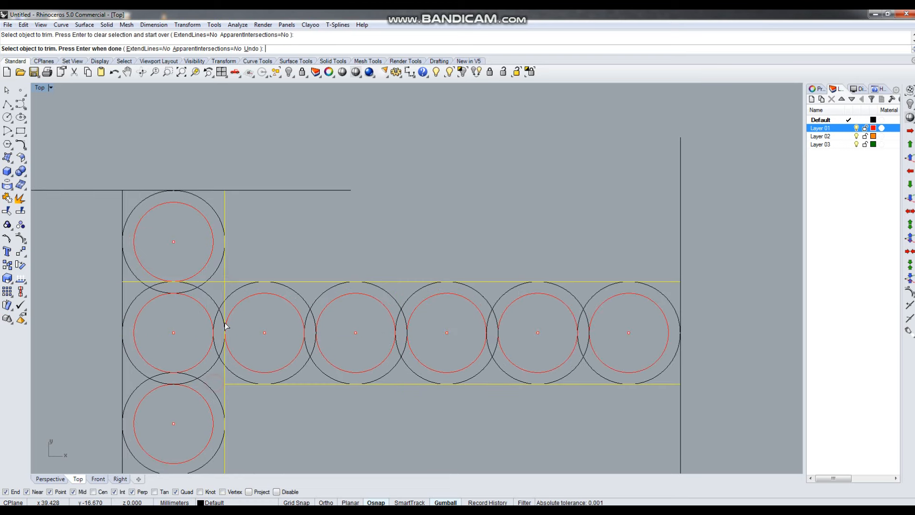
pyautogui.click(224, 289)
pyautogui.press('Return')
# - Delete the upper and lower horizontal helper lines and the vertical helper line at the row's end
pyautogui.scroll(-7, 341, 278)
pyautogui.click(261, 252)
pyautogui.keyDown('shift'); pyautogui.click(250, 332); pyautogui.keyUp('shift')
pyautogui.press('Delete')
pyautogui.scroll(3, 298, 269)
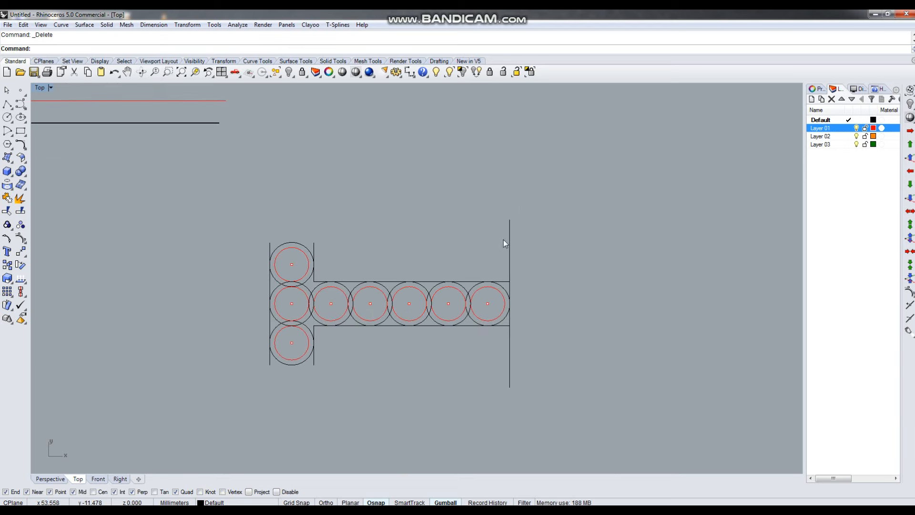
pyautogui.moveTo(490, 248); pyautogui.dragTo(491, 250)
pyautogui.press('Delete')
pyautogui.scroll(-1, 434, 259)
pyautogui.scroll(-1, 341, 251)
pyautogui.scroll(2, 377, 256)
pyautogui.write('ock')
pyautogui.press('Return')
pyautogui.press('Escape')
# - Draw lines closing the column's upper and lower ends and the row's open end, connecting the existing line endpoints
pyautogui.write('line')
pyautogui.press('Return')
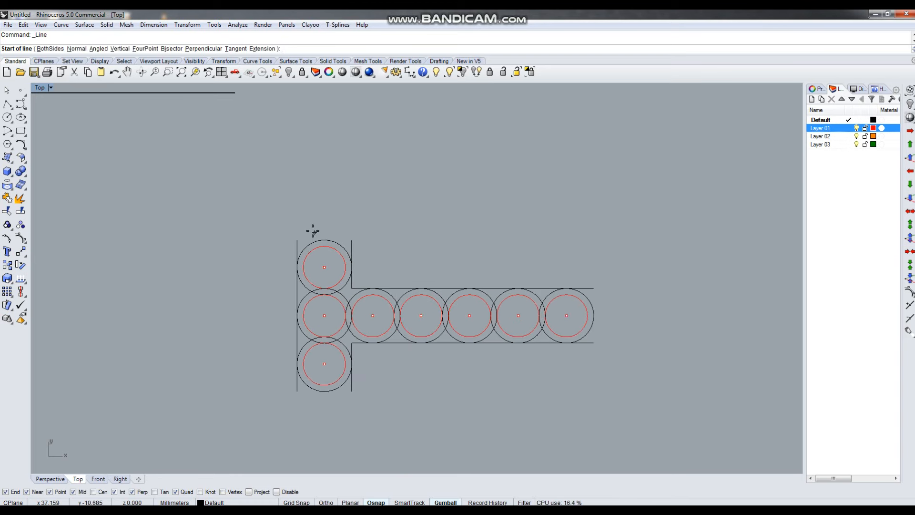
pyautogui.click(298, 240)
pyautogui.click(347, 238)
pyautogui.press('Return')
pyautogui.click(299, 392)
pyautogui.click(349, 396)
pyautogui.press('Return')
pyautogui.click(594, 289)
pyautogui.click(596, 342)
# - Join the straight lines around the stone circles into one closed T-shaped outline
pyautogui.scroll(-4, 288, 310)
pyautogui.moveTo(224, 221); pyautogui.dragTo(616, 384)
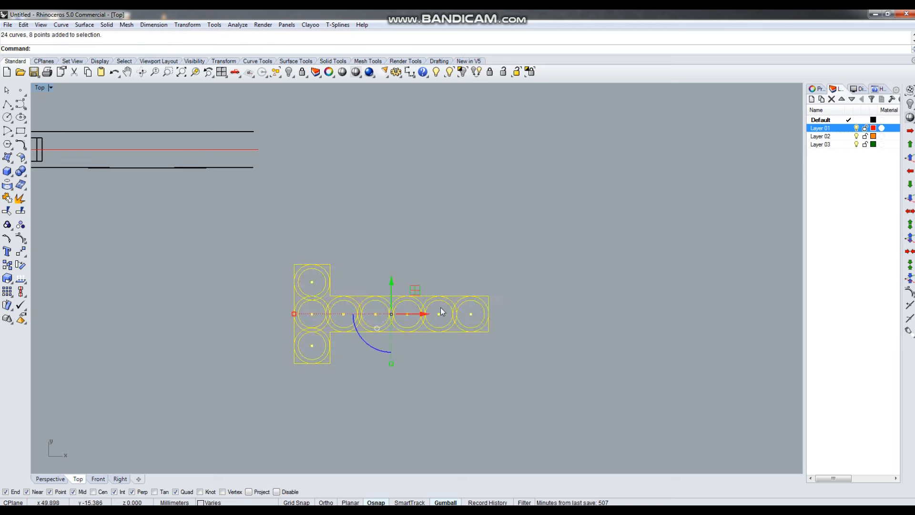
pyautogui.hotkey('ctrl', 'j')
pyautogui.scroll(-3, 440, 336)
pyautogui.scroll(3, 465, 343)
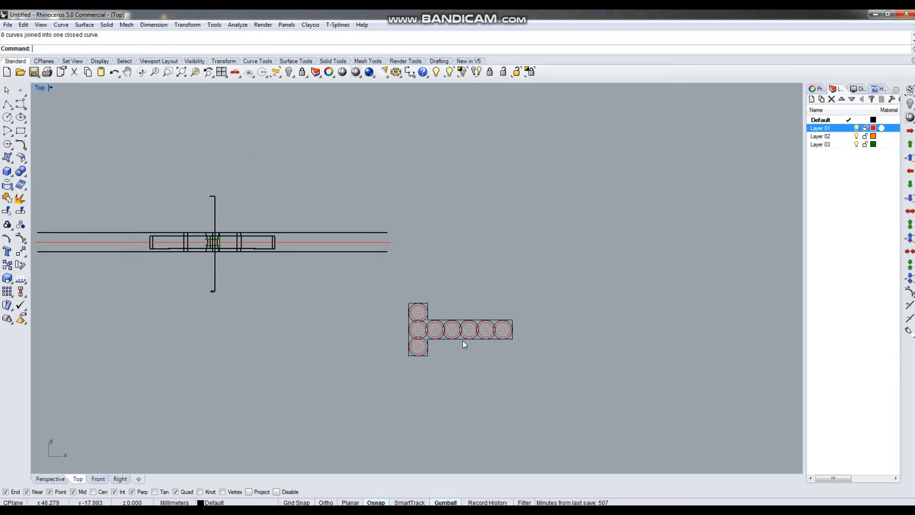
pyautogui.click(460, 340)
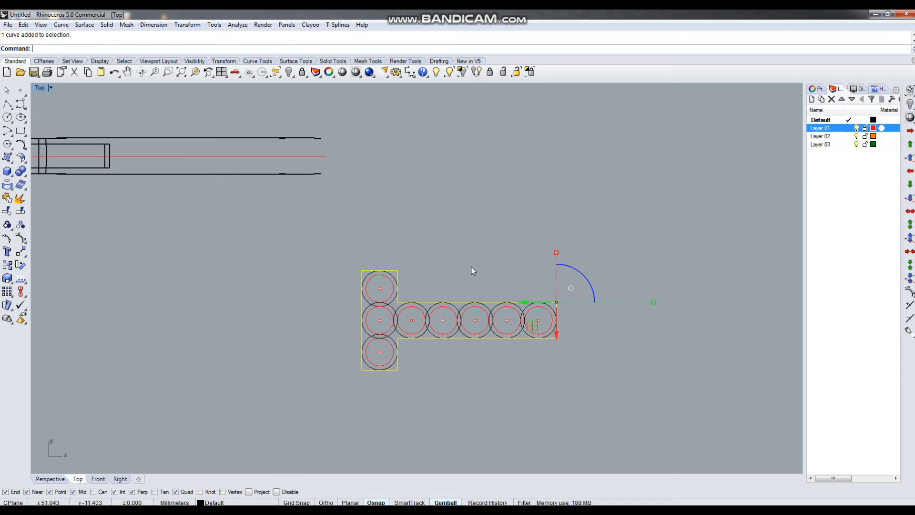
pyautogui.scroll(-3, 477, 345)
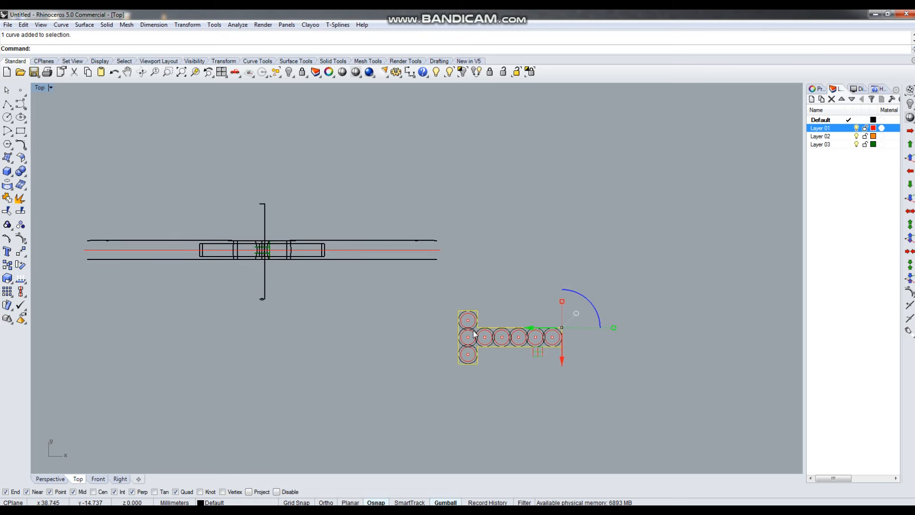
pyautogui.press('Escape')
# - Draw a horizontal line from the origin towards the T drawing's side, extending well beyond the band
pyautogui.scroll(6, 469, 325)
pyautogui.scroll(-6, 524, 301)
pyautogui.scroll(6, 523, 318)
pyautogui.moveTo(157, 208); pyautogui.dragTo(280, 202, button='right')
pyautogui.scroll(-6, 266, 230)
pyautogui.scroll(-6, 333, 276)
pyautogui.write('l')
pyautogui.press('Return')
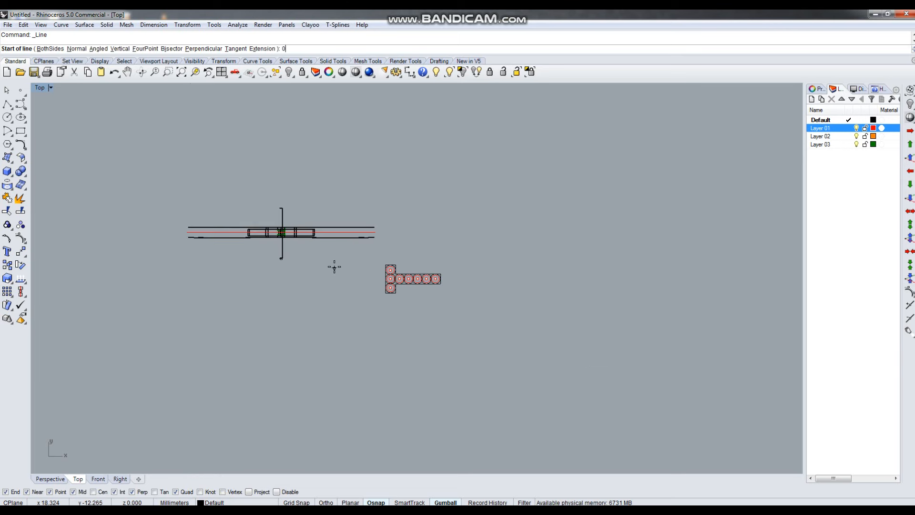
pyautogui.click(282, 232)
pyautogui.click(576, 232)
pyautogui.scroll(15, 478, 289)
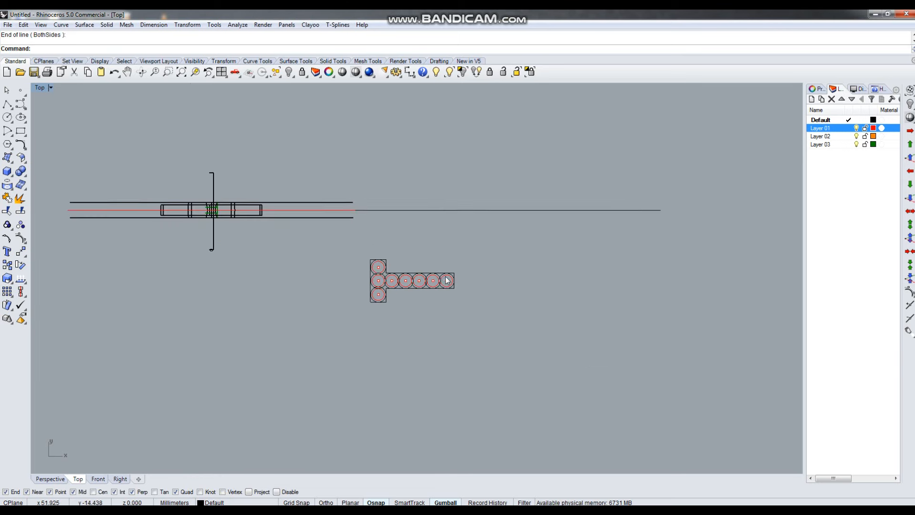
# - Copy the T outline from the midpoint of its narrow end straight up onto the horizontal line through the origin
pyautogui.click(458, 268)
pyautogui.moveTo(494, 276); pyautogui.dragTo(512, 294, button='right')
pyautogui.scroll(-2, 522, 299)
pyautogui.scroll(8, 507, 309)
pyautogui.write('m')
pyautogui.press('Return')
pyautogui.press('Escape')
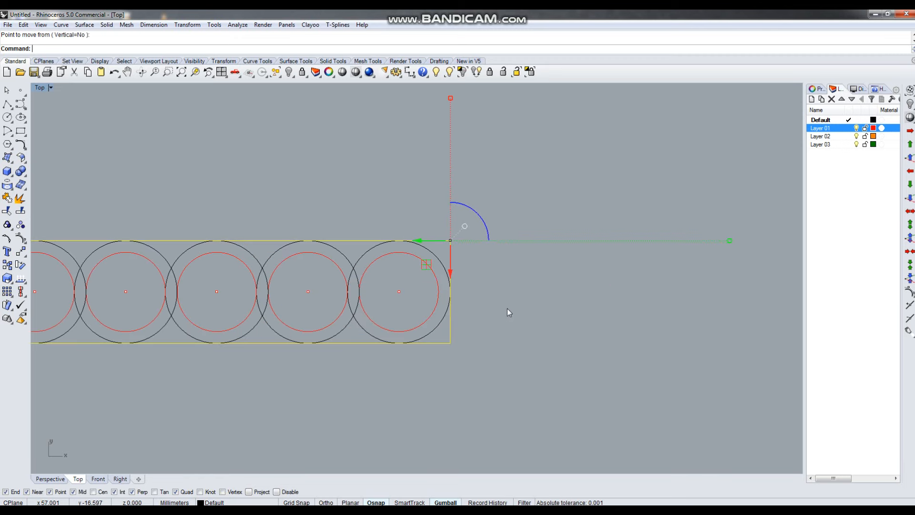
pyautogui.write('c')
pyautogui.press('Return')
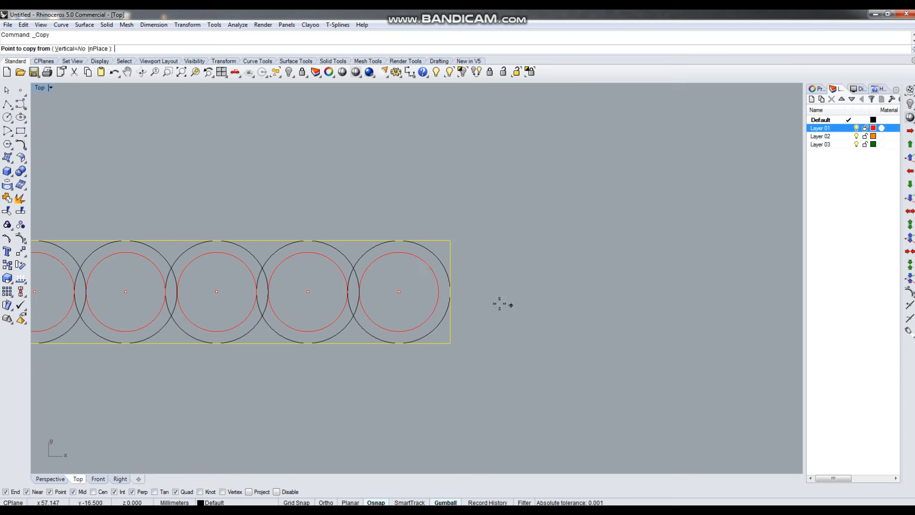
pyautogui.click(451, 295)
pyautogui.scroll(-8, 459, 305)
pyautogui.scroll(-1, 458, 327)
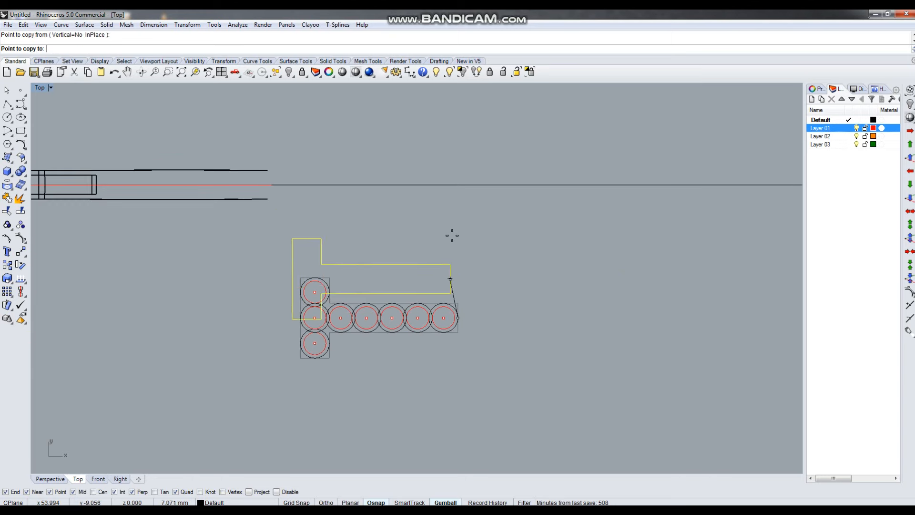
pyautogui.click(451, 189)
pyautogui.press('Escape')
pyautogui.scroll(-4, 485, 246)
pyautogui.press('Escape')
# - Move the copied T outline horizontally along the band so its wide head sits near the band's centre
pyautogui.click(448, 218)
pyautogui.moveTo(400, 231); pyautogui.dragTo(479, 242, button='right')
pyautogui.moveTo(520, 210); pyautogui.dragTo(327, 184)
pyautogui.click(352, 127)
pyautogui.moveTo(323, 189); pyautogui.dragTo(422, 244, button='right')
# - Draw a vertical line through the origin to both sides, reaching beyond the hinge pin
pyautogui.write('l')
pyautogui.press('Return')
pyautogui.write('0')
pyautogui.press('Return')
pyautogui.write('b')
pyautogui.press('Return')
pyautogui.click(348, 138)
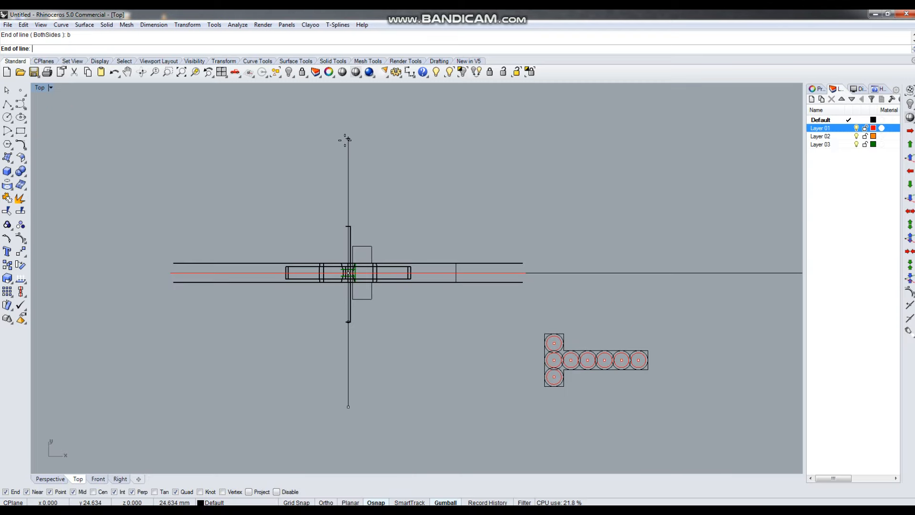
pyautogui.click(348, 184)
# - Offset the vertical line through the origin by 5 mm towards the T outline
pyautogui.write('o')
pyautogui.press('Return')
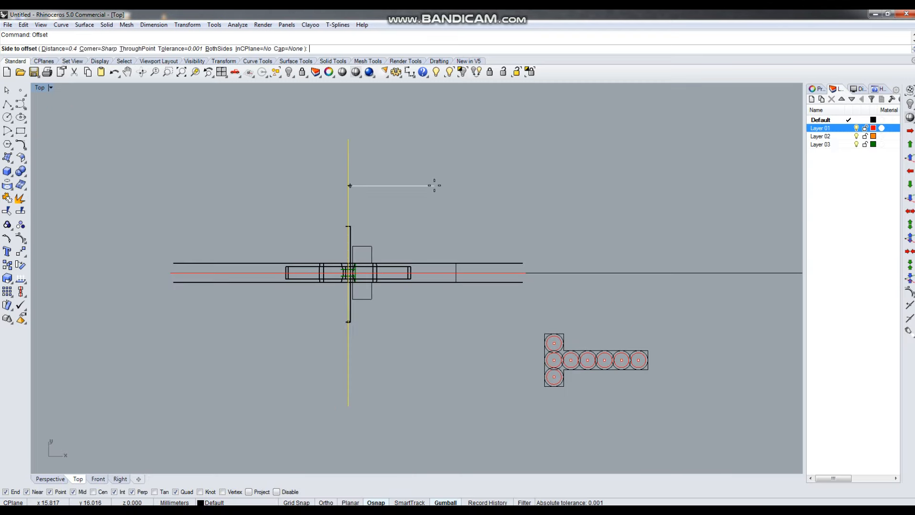
pyautogui.write('5')
pyautogui.press('Return')
pyautogui.click(436, 185)
pyautogui.scroll(2, 413, 270)
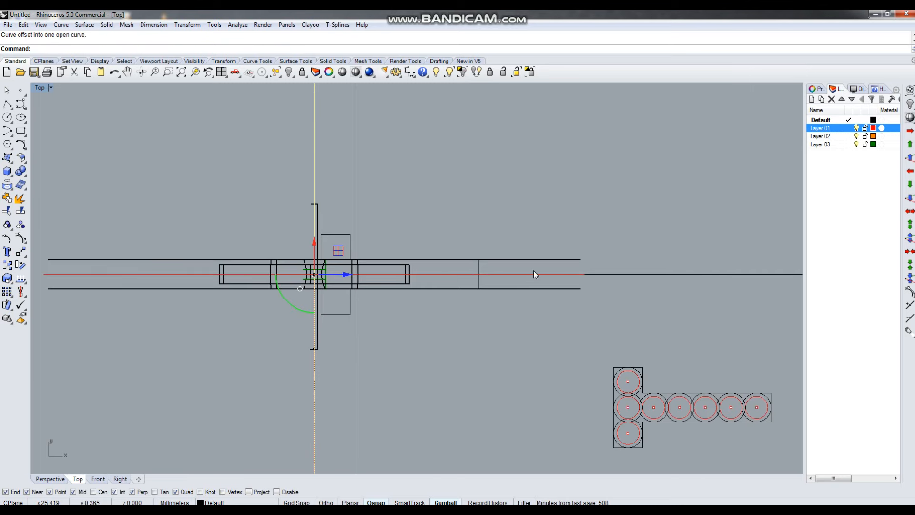
# - Move the copied T outline so its head's outer edge meets the 5 mm offset line, and delete that line
pyautogui.press('Escape')
pyautogui.click(403, 263)
pyautogui.scroll(2, 402, 265)
pyautogui.moveTo(484, 257); pyautogui.dragTo(536, 252)
pyautogui.click(484, 174)
pyautogui.scroll(-6, 271, 294)
pyautogui.moveTo(312, 200); pyautogui.dragTo(297, 210)
pyautogui.press('Escape')
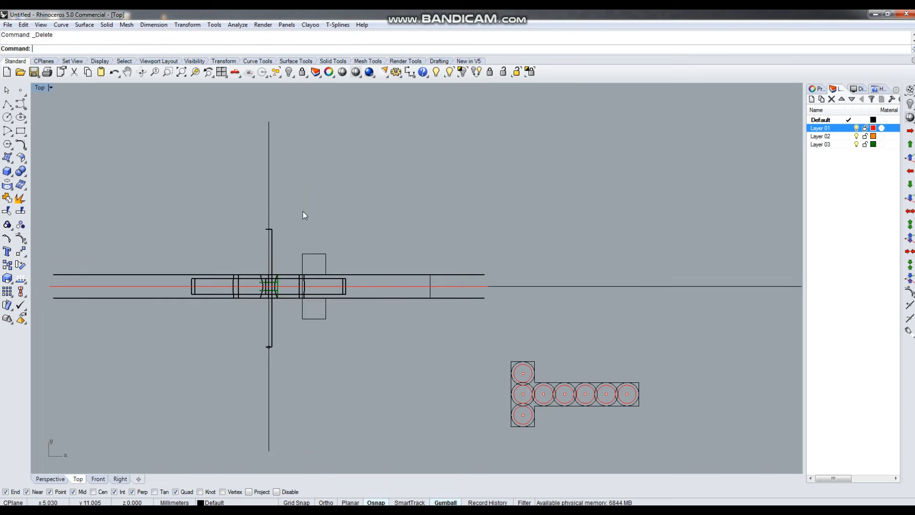
# - Create a flat surface from the copied T outline in the Perspective view
pyautogui.hotkey('ctrl', 'F4')
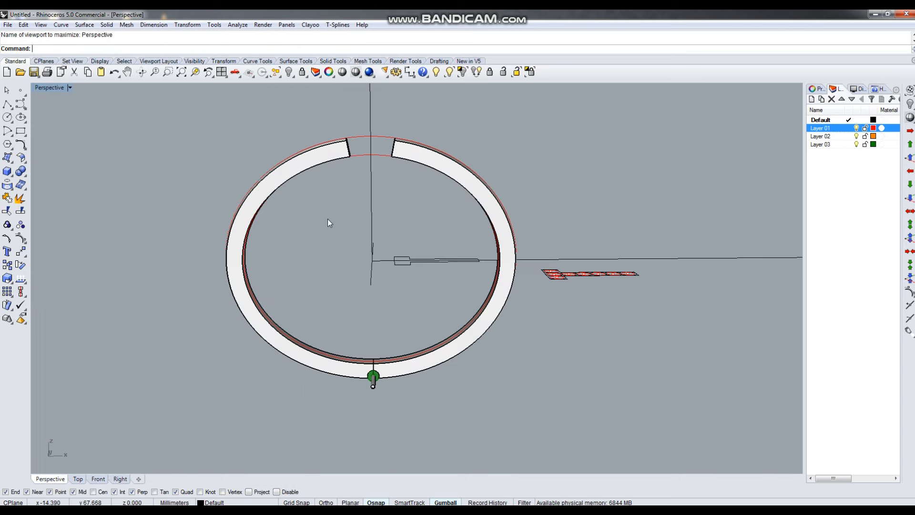
pyautogui.click(420, 261)
pyautogui.moveTo(434, 270); pyautogui.dragTo(422, 303, button='right')
pyautogui.write('Patch')
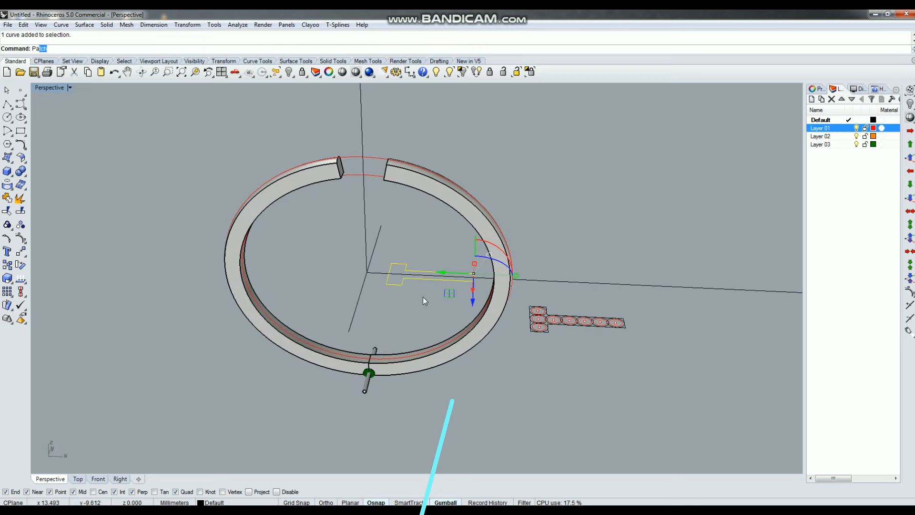
pyautogui.press('Return')
pyautogui.press('Return')
pyautogui.press('Escape')
# - Move the T surface straight up to the band's upper gap, checking its height in the Front view
pyautogui.scroll(8, 413, 281)
pyautogui.click(362, 271)
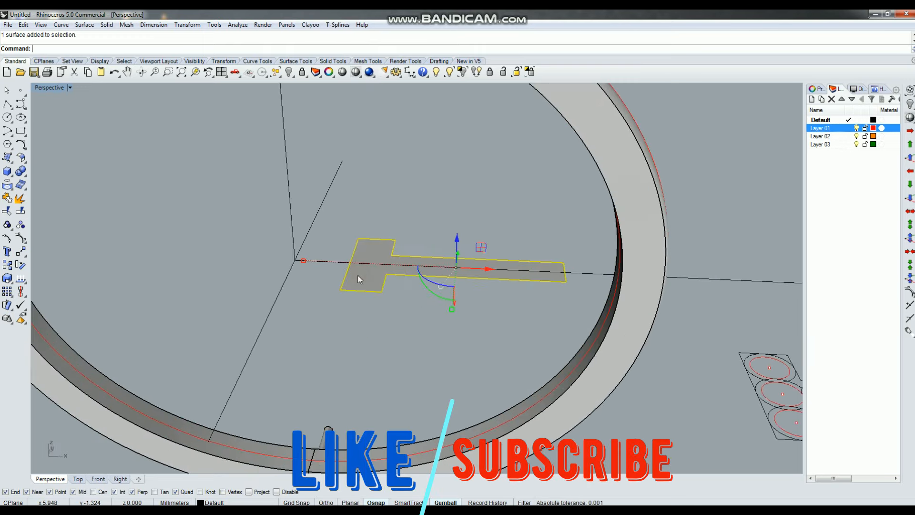
pyautogui.scroll(-5, 382, 296)
pyautogui.scroll(-4, 405, 293)
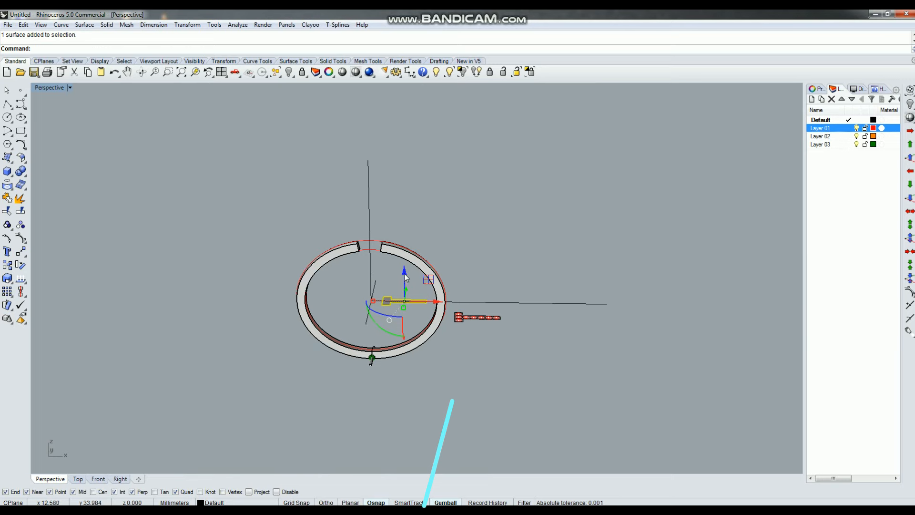
pyautogui.moveTo(410, 290); pyautogui.dragTo(427, 224)
pyautogui.hotkey('ctrl', 'F2')
pyautogui.scroll(-2, 431, 242)
pyautogui.scroll(6, 425, 212)
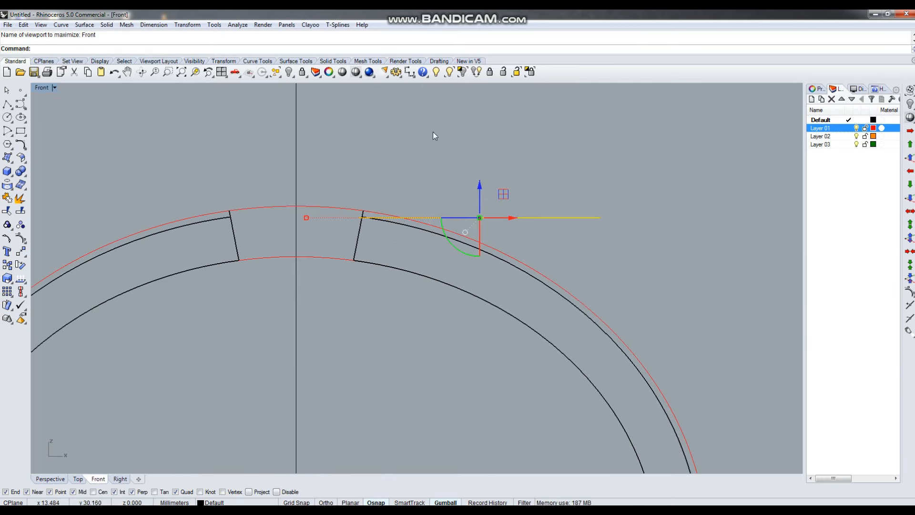
# - Shade the Front view and raise the T surface by 0.5 mm
pyautogui.click(355, 72)
pyautogui.scroll(1, 482, 188)
pyautogui.moveTo(480, 192); pyautogui.dragTo(481, 184)
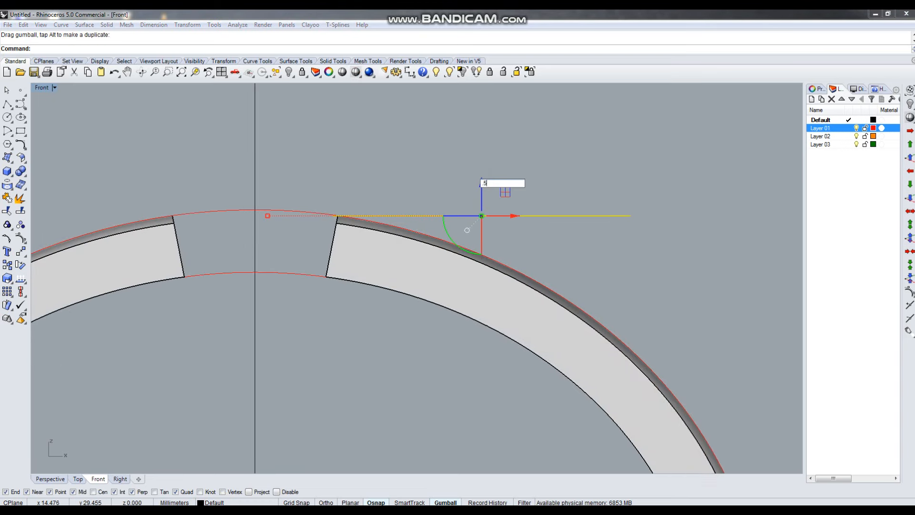
pyautogui.press('Return')
# - Try a bounding-box cage edit with four points per direction on the T surface, and delete the cage
pyautogui.write('b')
pyautogui.press('Return')
pyautogui.press('Return')
pyautogui.press('Return')
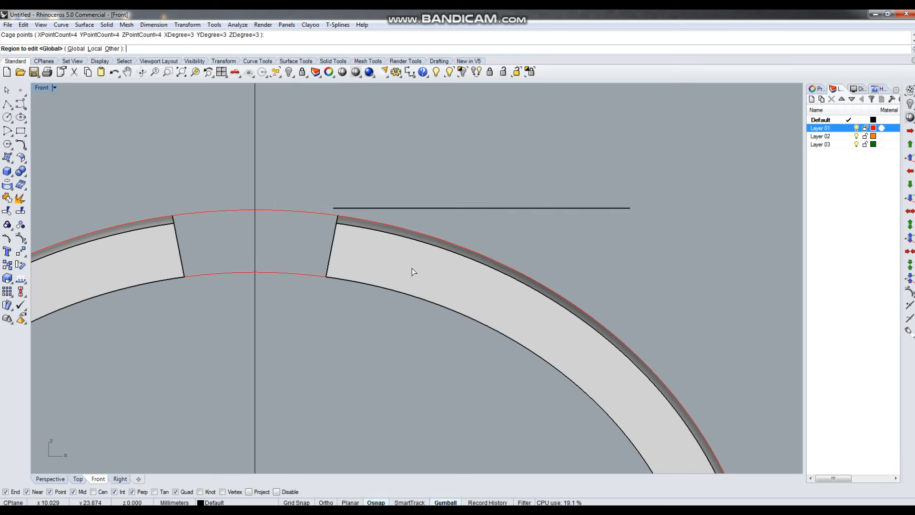
pyautogui.press('Return')
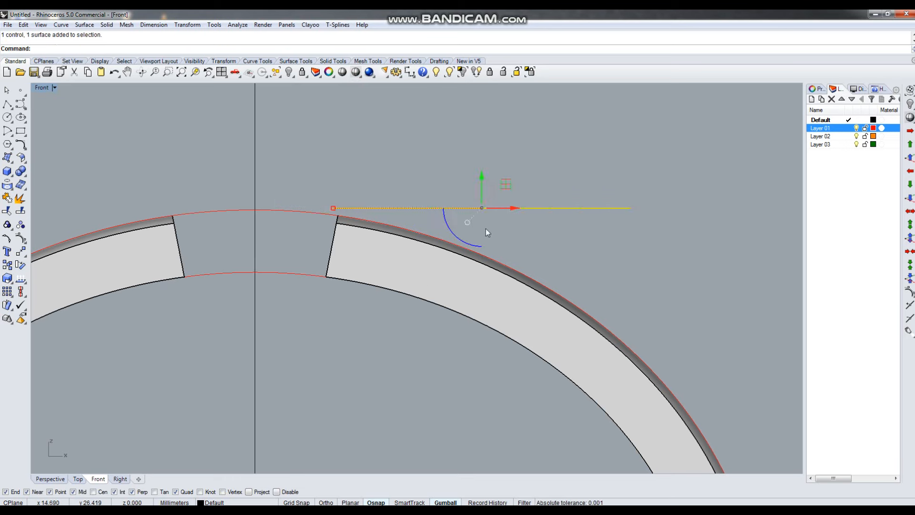
pyautogui.click(501, 234)
pyautogui.click(506, 208)
pyautogui.press('Delete')
# - Apply a cage edit to the T surface using its bounding box in CPlane coordinates, for the global region
pyautogui.click(502, 208)
pyautogui.write('ce')
pyautogui.press('Return')
pyautogui.write('b')
pyautogui.press('Return')
pyautogui.write('c')
pyautogui.press('Return')
pyautogui.press('Return')
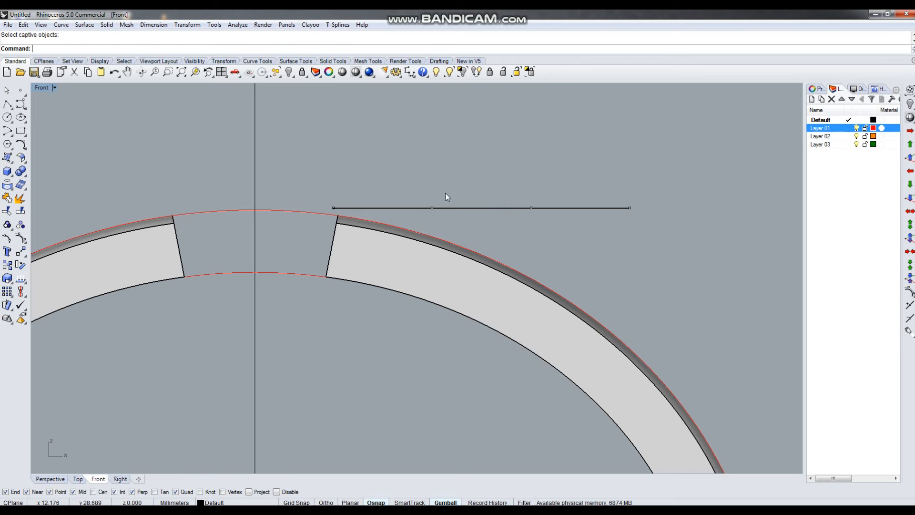
# - Offset the band's outer curve outward in the Front view as a guide for bending the T surface
pyautogui.hotkey('ctrl', 'F4')
pyautogui.moveTo(416, 243); pyautogui.dragTo(421, 267, button='right')
pyautogui.hotkey('ctrl', 'F2')
pyautogui.moveTo(410, 184); pyautogui.dragTo(644, 250)
pyautogui.moveTo(619, 255); pyautogui.dragTo(556, 261, button='right')
pyautogui.click(232, 216)
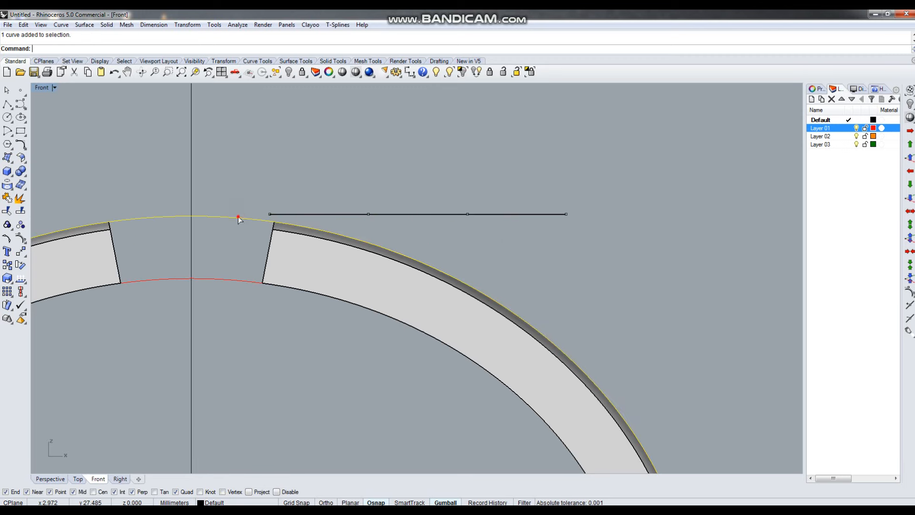
pyautogui.write('offset')
pyautogui.press('Return')
pyautogui.click(317, 168)
# - Rotate the cage points beyond the T head downward about the second column so the arm bends along the guide curve
pyautogui.moveTo(337, 180); pyautogui.dragTo(619, 252)
pyautogui.write('r')
pyautogui.press('Return')
pyautogui.scroll(4, 328, 225)
pyautogui.click(391, 208)
pyautogui.scroll(-2, 231, 228)
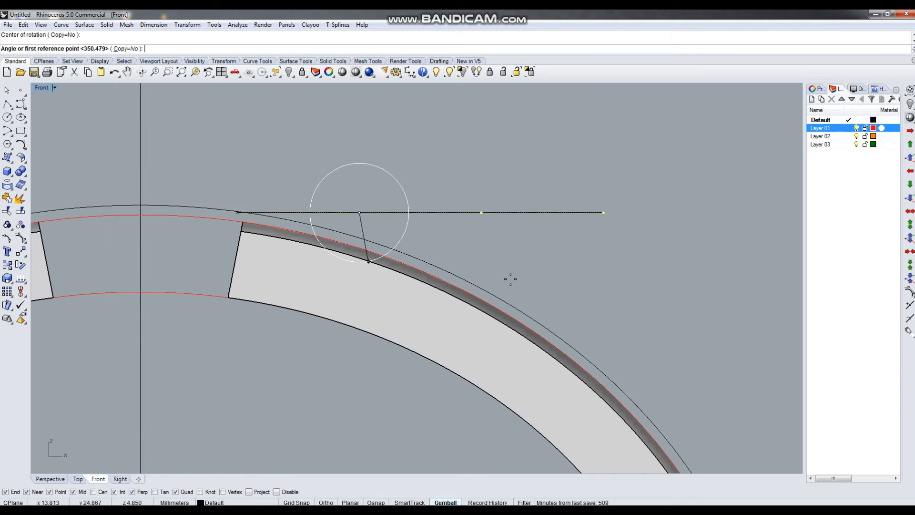
pyautogui.click(614, 276)
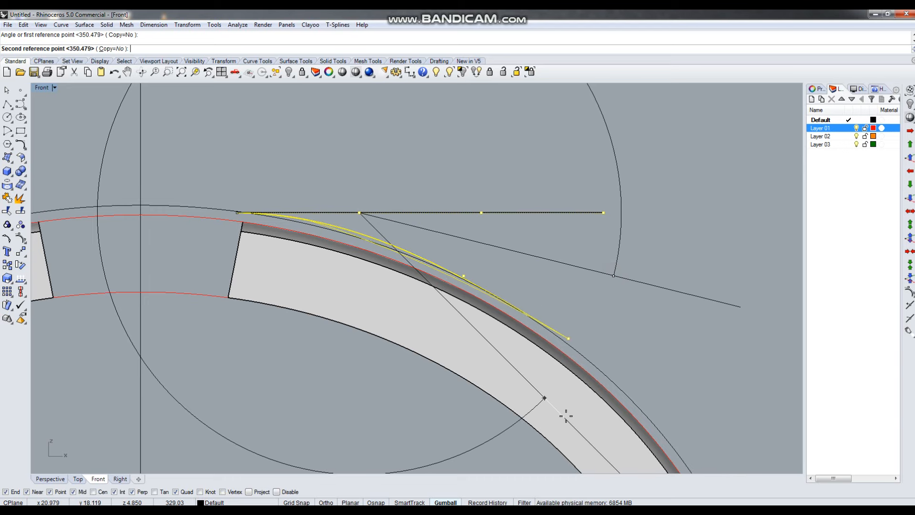
pyautogui.click(564, 415)
pyautogui.click(565, 285)
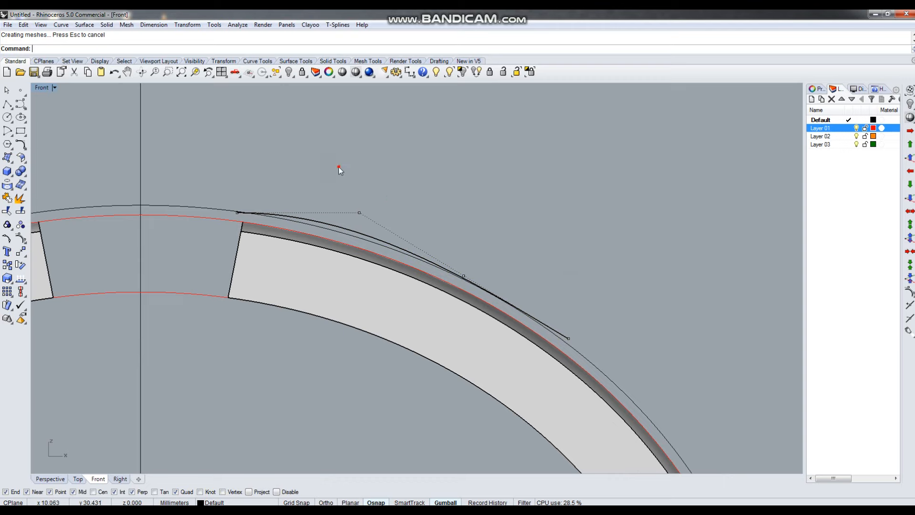
# - Lower the second column of cage points slightly toward the offset guide curve
pyautogui.moveTo(335, 162); pyautogui.dragTo(385, 215)
pyautogui.scroll(4, 366, 215)
pyautogui.moveTo(368, 183); pyautogui.dragTo(366, 196)
pyautogui.click(433, 180)
pyautogui.scroll(-6, 329, 161)
pyautogui.scroll(3, 476, 279)
# - Adjust the outer columns of cage points so the T's arm follows the offset guide curve
pyautogui.moveTo(537, 276); pyautogui.dragTo(570, 313)
pyautogui.scroll(3, 568, 326)
pyautogui.click(365, 340)
pyautogui.scroll(-4, 364, 335)
pyautogui.moveTo(314, 179); pyautogui.dragTo(353, 246)
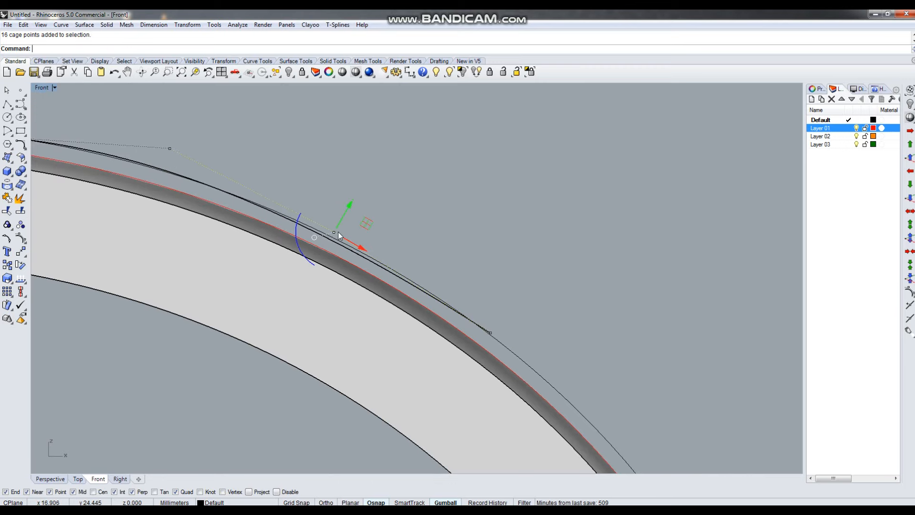
pyautogui.scroll(6, 338, 233)
pyautogui.moveTo(344, 211); pyautogui.dragTo(353, 202)
pyautogui.click(449, 202)
pyautogui.scroll(-6, 452, 203)
# - Delete the offset guide curve and the control cage around the T surface
pyautogui.click(557, 334)
pyautogui.press('Delete')
pyautogui.scroll(-3, 525, 252)
pyautogui.hotkey('ctrl', 'F4')
pyautogui.scroll(2, 405, 278)
pyautogui.moveTo(405, 279); pyautogui.dragTo(481, 310, button='right')
pyautogui.scroll(8, 438, 243)
pyautogui.click(421, 251)
pyautogui.press('Delete')
pyautogui.moveTo(426, 275); pyautogui.dragTo(454, 259, button='right')
pyautogui.scroll(-4, 473, 214)
pyautogui.scroll(2, 331, 216)
# - Offset the bent T surface toward the band by 1.4 mm as a solid, flipping the offset direction
pyautogui.click(331, 216)
pyautogui.moveTo(390, 245); pyautogui.dragTo(399, 225, button='right')
pyautogui.write('os')
pyautogui.press('Return')
pyautogui.write('s')
pyautogui.press('Return')
pyautogui.write('s')
pyautogui.press('Return')
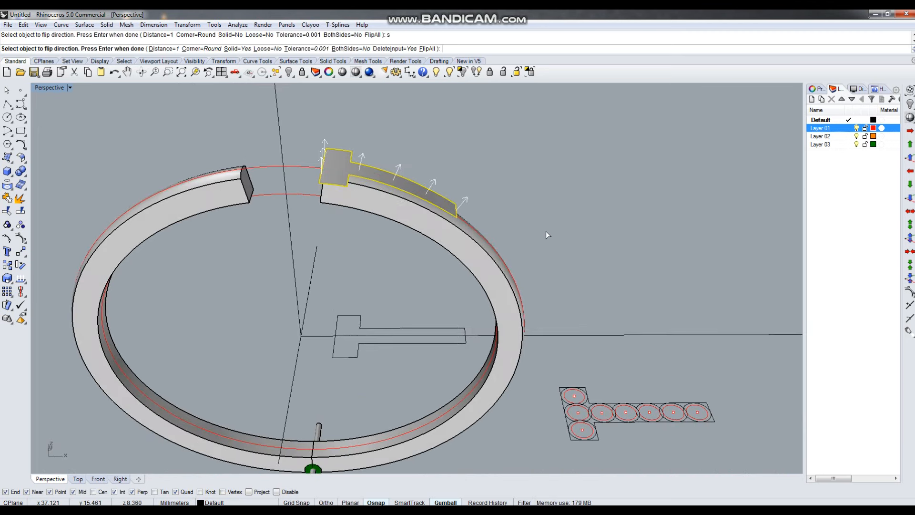
pyautogui.write('f')
pyautogui.press('Return')
pyautogui.moveTo(545, 227); pyautogui.dragTo(545, 215, button='right')
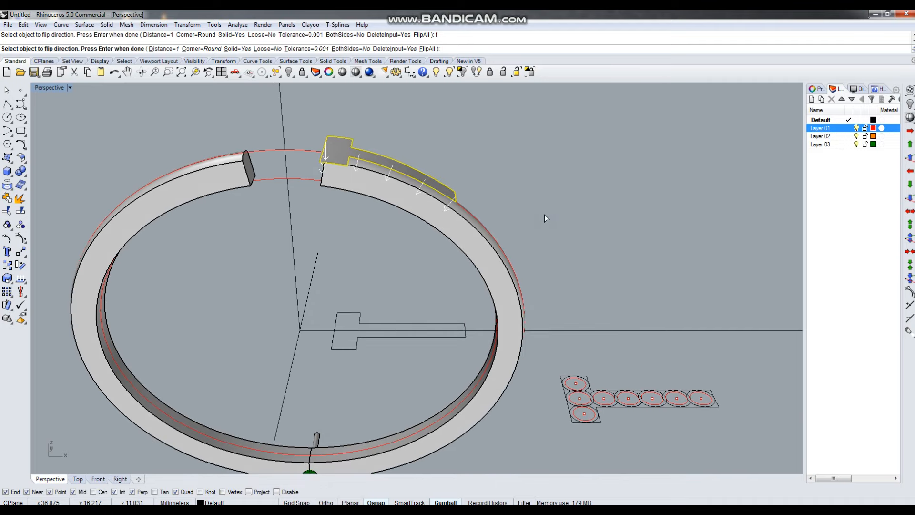
pyautogui.write('1.40')
pyautogui.press('Return')
pyautogui.press('Return')
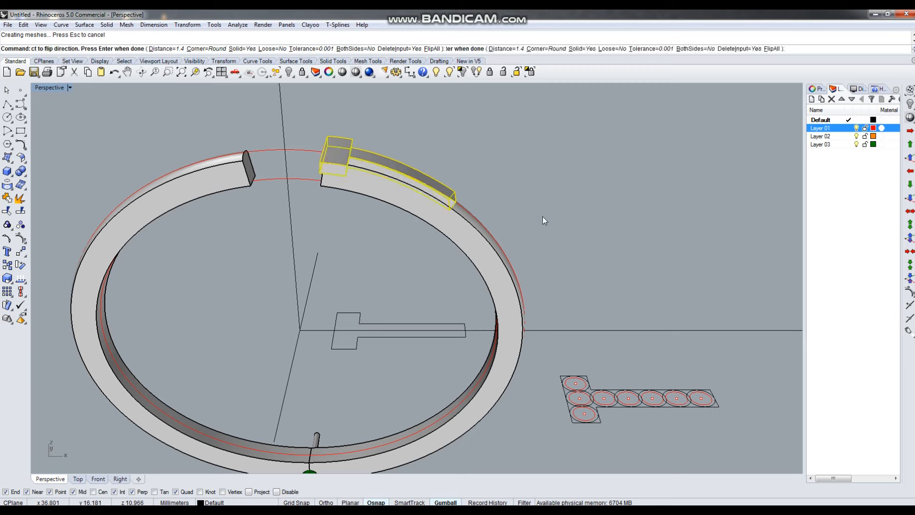
# - Check how the T solid sits on the band in the Perspective and Front views
pyautogui.moveTo(546, 214); pyautogui.dragTo(466, 228, button='right')
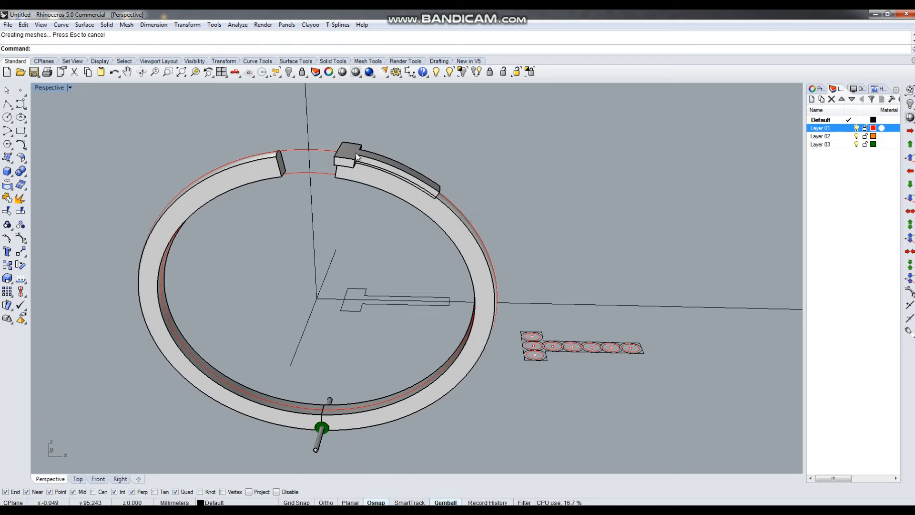
pyautogui.scroll(5, 463, 228)
pyautogui.scroll(2, 462, 228)
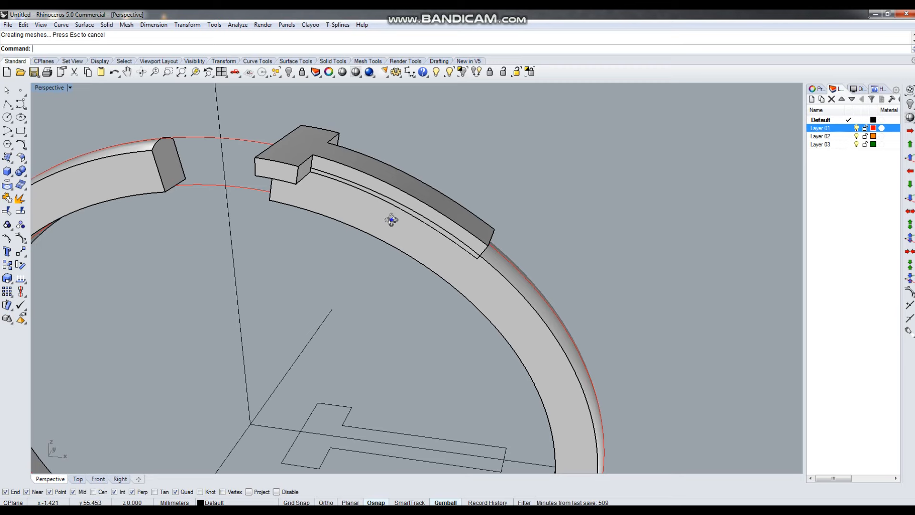
pyautogui.scroll(-5, 392, 220)
pyautogui.hotkey('ctrl', 'F2')
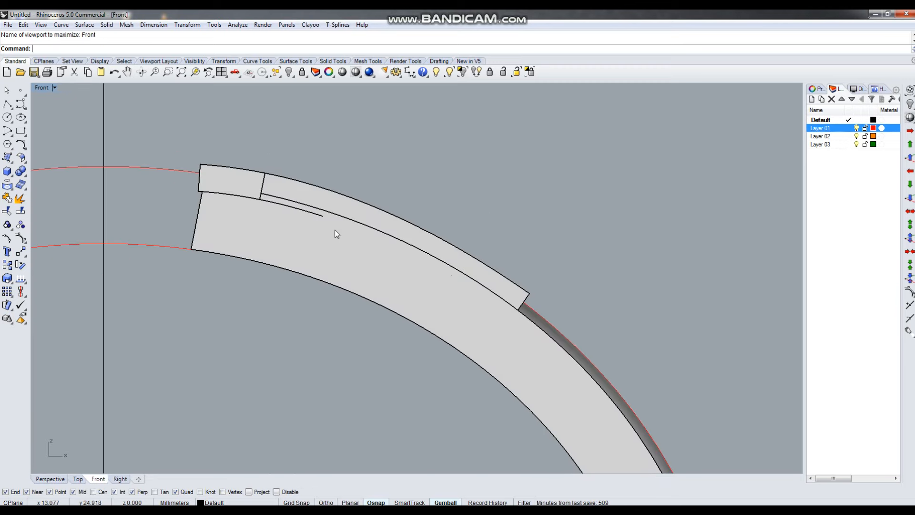
pyautogui.scroll(-4, 336, 234)
pyautogui.click(296, 182)
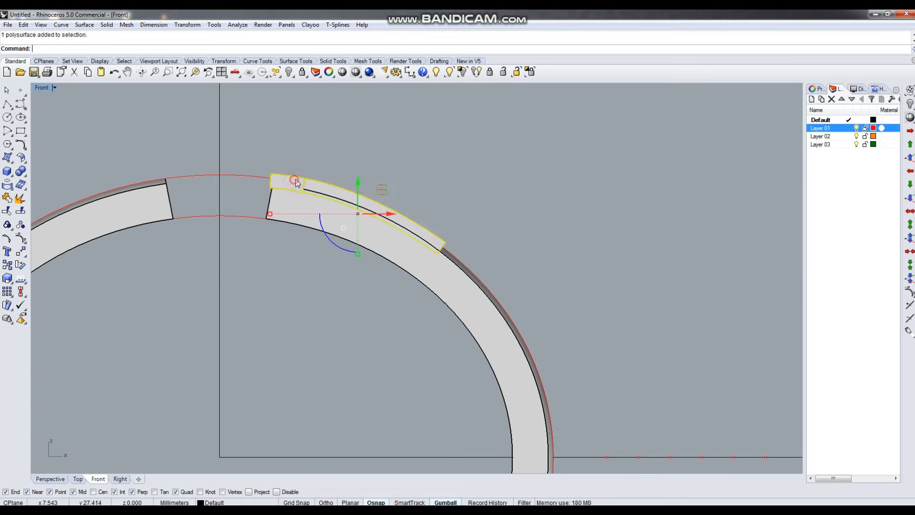
pyautogui.write('line')
pyautogui.press('Return')
pyautogui.write('0')
pyautogui.press('Return')
pyautogui.press('Escape')
pyautogui.scroll(8, 439, 250)
pyautogui.press('Escape')
pyautogui.scroll(2, 451, 239)
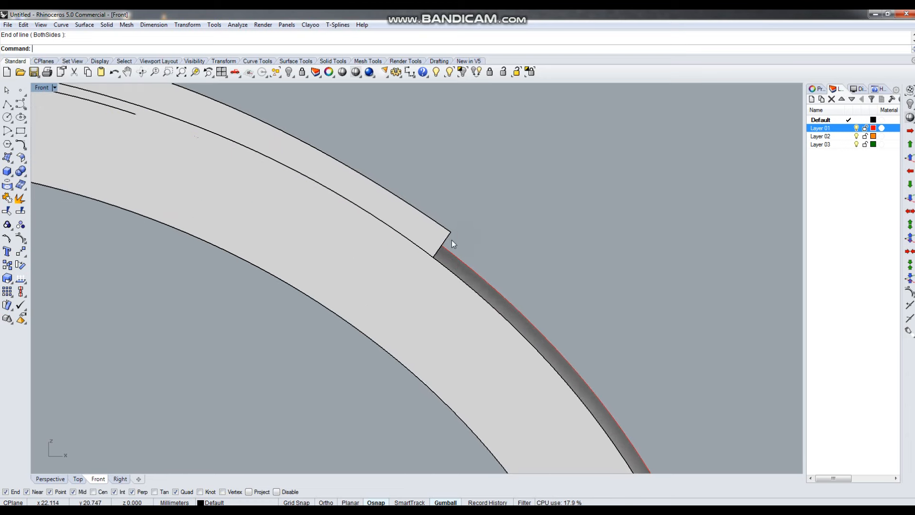
# - Try to draw a line from the T arm's outer end corner to the band's inner edge
pyautogui.scroll(-1, 452, 241)
pyautogui.press('Return')
pyautogui.click(451, 232)
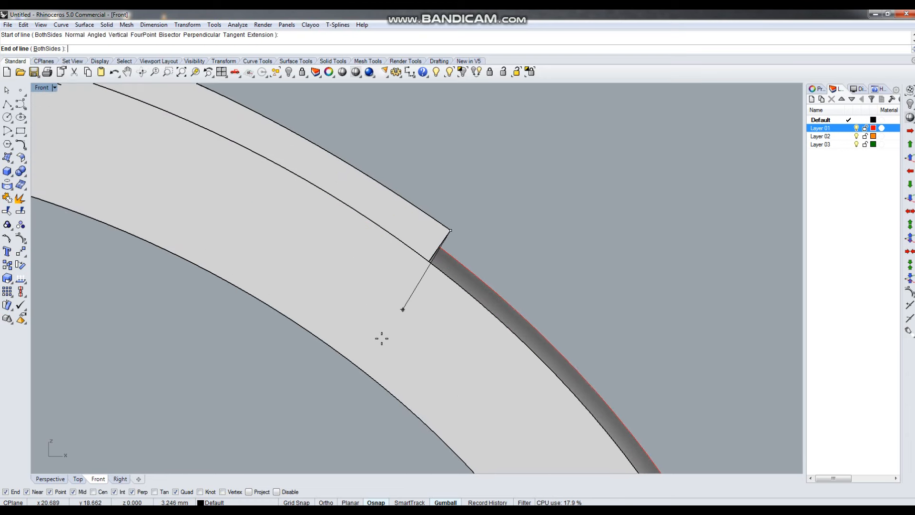
pyautogui.click(352, 360)
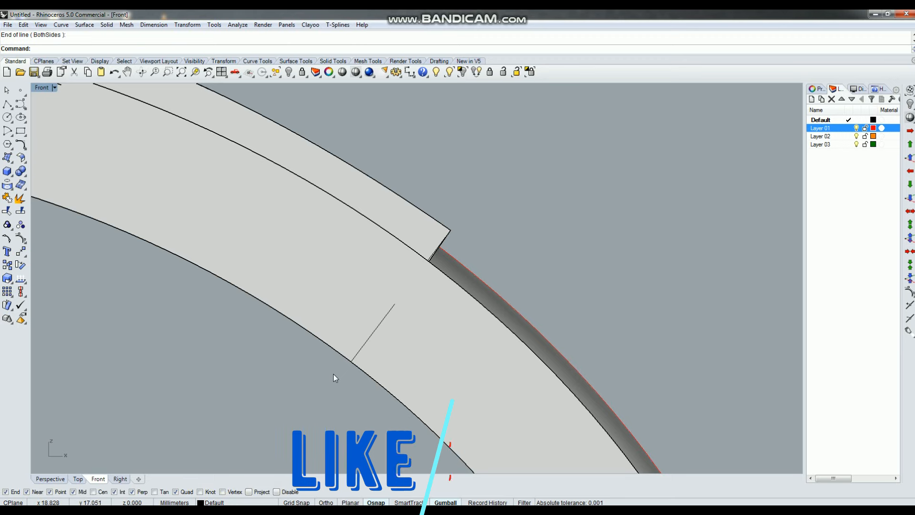
pyautogui.hotkey('ctrl', 'z')
# - Draw a line along the T arm's end edge and stretch it across the band's full thickness
pyautogui.press('Return')
pyautogui.click(451, 231)
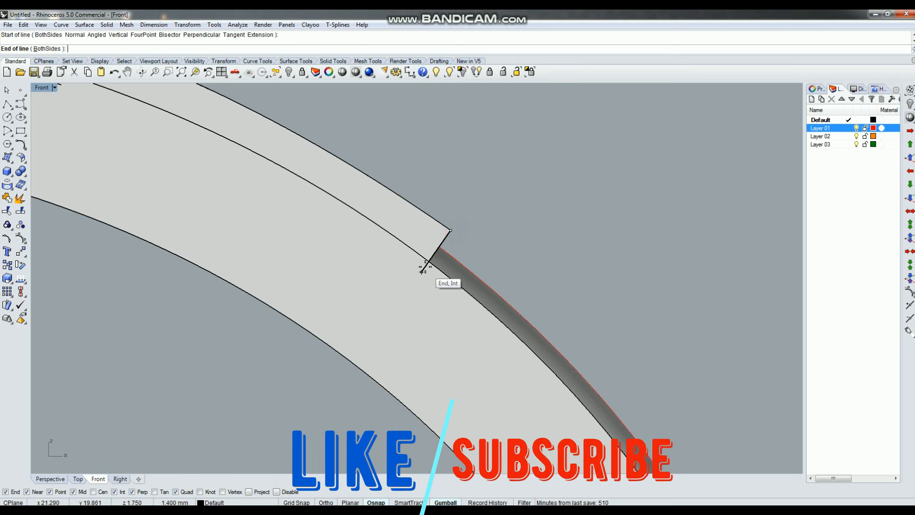
pyautogui.scroll(2, 425, 267)
pyautogui.click(422, 270)
pyautogui.moveTo(409, 211); pyautogui.dragTo(462, 279)
pyautogui.scroll(-4, 430, 263)
pyautogui.moveTo(452, 234); pyautogui.dragTo(568, 141)
pyautogui.scroll(-3, 410, 286)
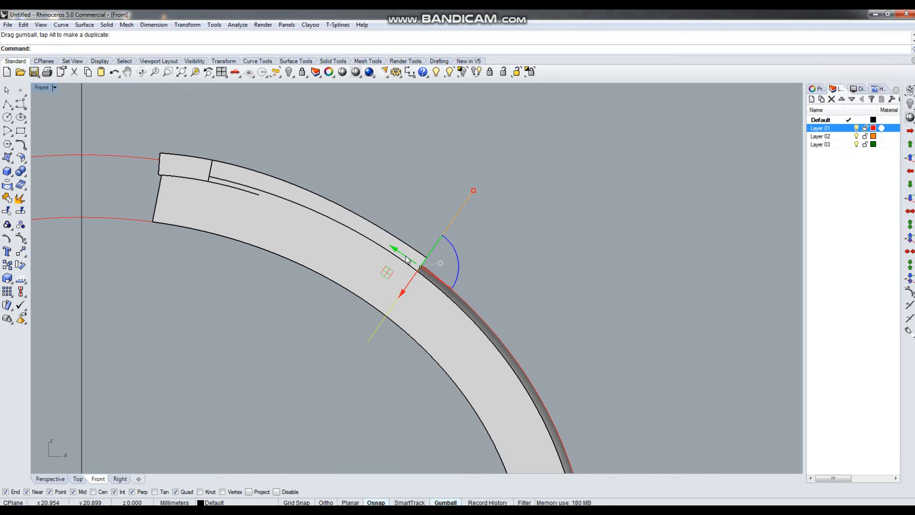
# - Offset the line slightly inward along the T arm and delete the original line
pyautogui.write('offset')
pyautogui.press('Return')
pyautogui.click(445, 218)
pyautogui.press('Escape')
pyautogui.scroll(-3, 396, 303)
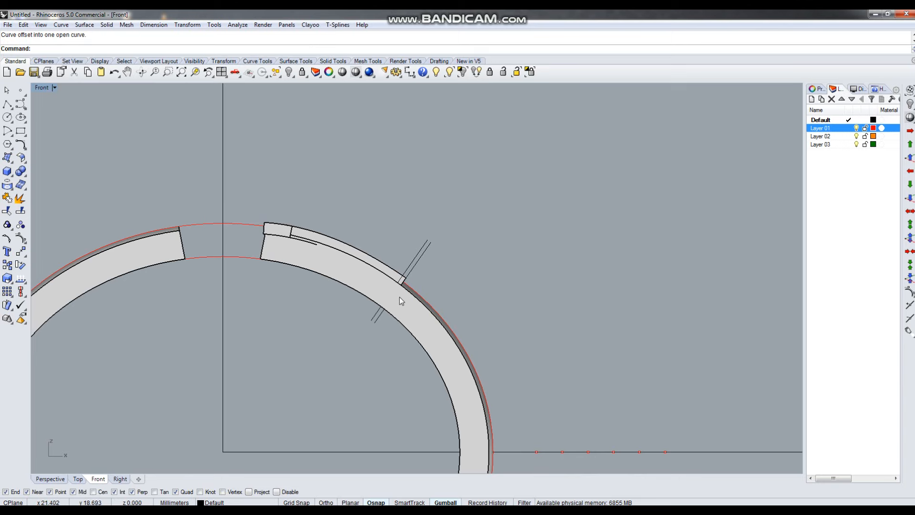
pyautogui.scroll(3, 402, 316)
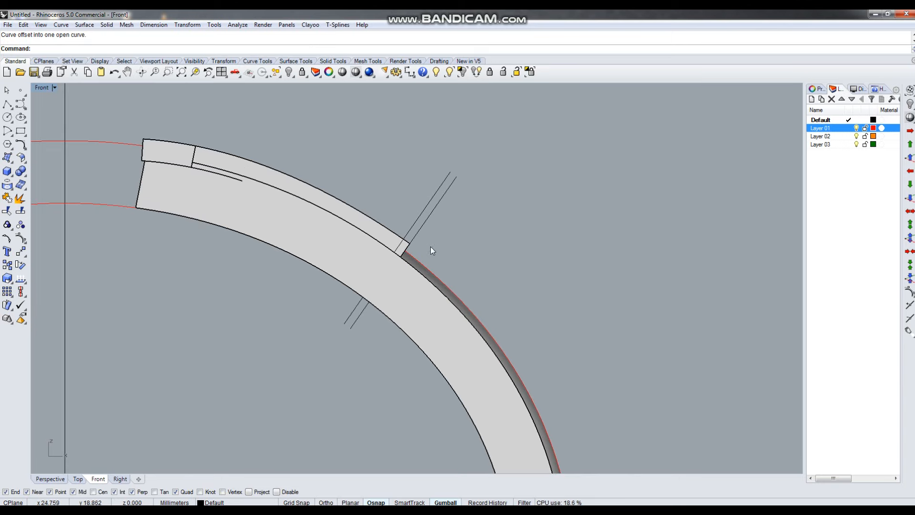
pyautogui.click(422, 224)
pyautogui.press('Delete')
# - Wire-cut the band half under the T arm using the offset line as the cutting curve
pyautogui.click(416, 303)
pyautogui.moveTo(405, 281); pyautogui.dragTo(456, 257, button='right')
pyautogui.scroll(-4, 456, 257)
pyautogui.write('WI')
pyautogui.click(52, 100)
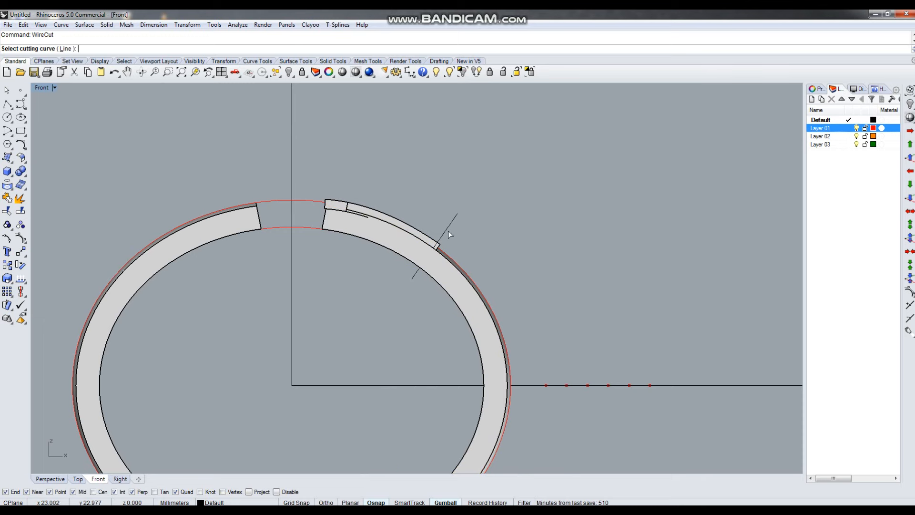
pyautogui.moveTo(453, 213); pyautogui.dragTo(454, 215)
pyautogui.rightClick(454, 214)
pyautogui.click(375, 238)
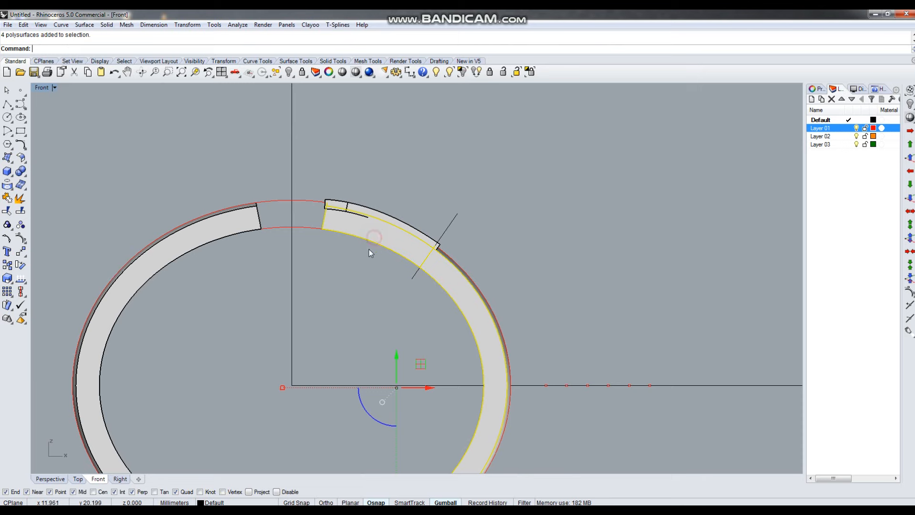
pyautogui.press('Escape')
# - Delete the cut band section beneath the T solid together with the cutting line
pyautogui.click(402, 243)
pyautogui.press('Delete')
pyautogui.click(454, 217)
pyautogui.press('Delete')
# - Start extracting surface copies from the T solid in the Perspective view, picking the arm's long side face
pyautogui.hotkey('ctrl', 'Tab')
pyautogui.moveTo(446, 258)
pyautogui.mouseDown(button='right')
pyautogui.moveTo(338, 258)
pyautogui.moveTo(435, 264)
pyautogui.mouseUp(button='right')
pyautogui.scroll(-4, 435, 263)
pyautogui.moveTo(436, 169); pyautogui.dragTo(432, 218, button='right')
pyautogui.write('ExtractSrf')
pyautogui.press('Return')
pyautogui.scroll(6, 387, 211)
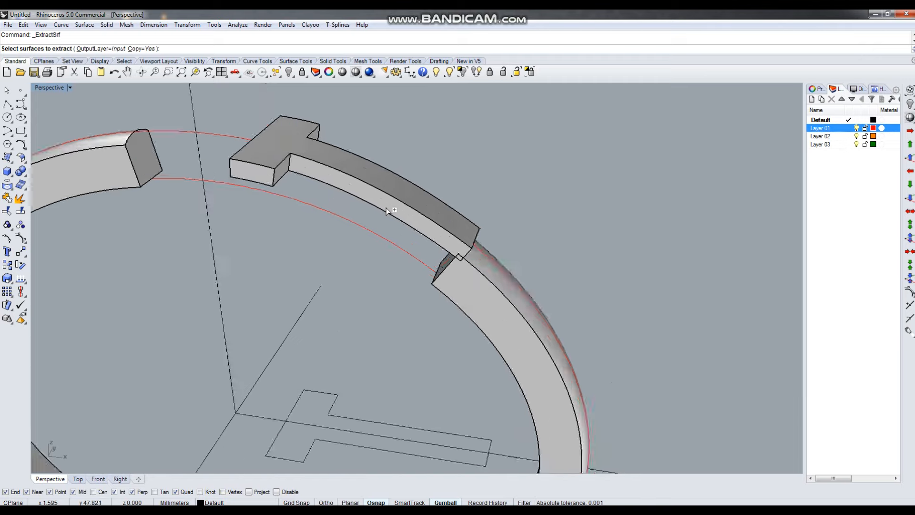
pyautogui.scroll(6, 388, 209)
pyautogui.click(389, 199)
pyautogui.scroll(3, 471, 228)
pyautogui.scroll(-6, 471, 228)
pyautogui.moveTo(271, 184); pyautogui.dragTo(304, 180, button='right')
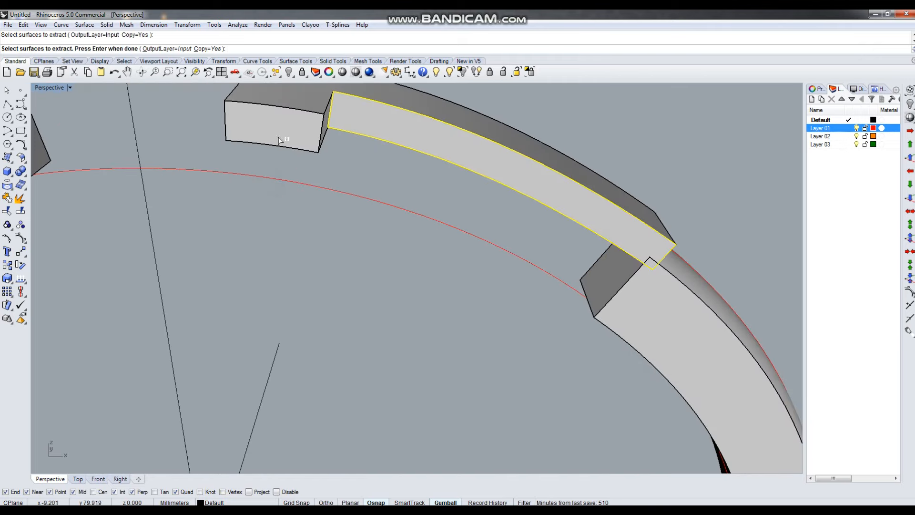
# - Add the head's front side face and further side faces of the T solid to the extraction and finish it
pyautogui.click(278, 138)
pyautogui.scroll(-6, 382, 234)
pyautogui.moveTo(382, 235); pyautogui.dragTo(274, 217, button='right')
pyautogui.scroll(6, 271, 133)
pyautogui.click(249, 147)
pyautogui.scroll(-8, 250, 147)
pyautogui.moveTo(244, 168); pyautogui.dragTo(416, 202, button='right')
pyautogui.scroll(3, 416, 202)
pyautogui.click(445, 224)
pyautogui.press('Return')
# - Extend the lower edge of the extracted gap-facing face of the T head by a factor of 6
pyautogui.scroll(-3, 448, 228)
pyautogui.moveTo(483, 260); pyautogui.dragTo(430, 243, button='right')
pyautogui.click(545, 152)
pyautogui.write('es')
pyautogui.press('Return')
pyautogui.click(377, 196)
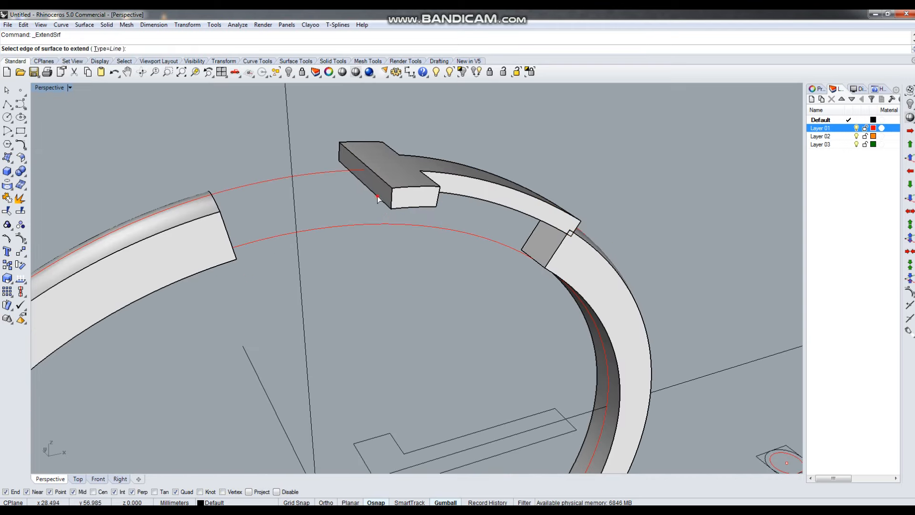
pyautogui.write('3')
pyautogui.press('Return')
pyautogui.moveTo(408, 264); pyautogui.dragTo(354, 184, button='right')
# - Extend the lower edges of the remaining extracted T side faces, at the head's front, shoulder and arm, by a factor of 6
pyautogui.press('Return')
pyautogui.click(324, 170)
pyautogui.press('Return')
pyautogui.press('Return')
pyautogui.click(355, 132)
pyautogui.press('Return')
pyautogui.moveTo(390, 208); pyautogui.dragTo(291, 170, button='right')
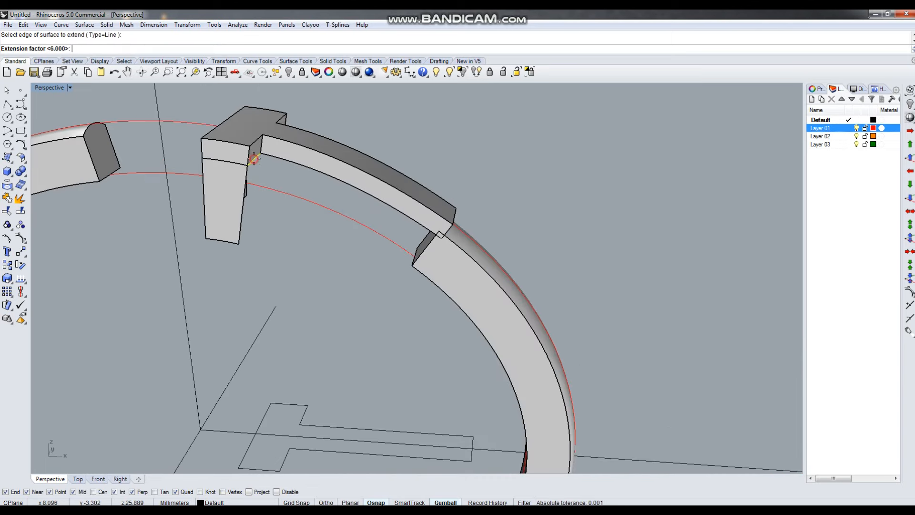
pyautogui.press('Return')
pyautogui.press('Return')
pyautogui.press('Return')
# - Split the extended arm side face along an isocurve near the T solid's lower edge and delete the upper piece
pyautogui.scroll(-6, 327, 169)
pyautogui.moveTo(341, 191)
pyautogui.mouseDown(button='right')
pyautogui.moveTo(363, 223)
pyautogui.moveTo(391, 224)
pyautogui.moveTo(354, 196)
pyautogui.mouseUp(button='right')
pyautogui.keyDown('ctrl'); pyautogui.keyDown('shift'); pyautogui.click(354, 197); pyautogui.keyUp('shift'); pyautogui.keyUp('ctrl')
pyautogui.scroll(2, 397, 189)
pyautogui.write('Is')
pyautogui.press('Return')
pyautogui.scroll(4, 392, 190)
pyautogui.keyDown('alt'); pyautogui.click(398, 187); pyautogui.keyUp('alt')
pyautogui.press('Return')
pyautogui.keyDown('ctrl'); pyautogui.click(375, 217); pyautogui.keyUp('ctrl')
pyautogui.scroll(-6, 375, 216)
pyautogui.press('Delete')
pyautogui.moveTo(431, 233); pyautogui.dragTo(299, 223, button='right')
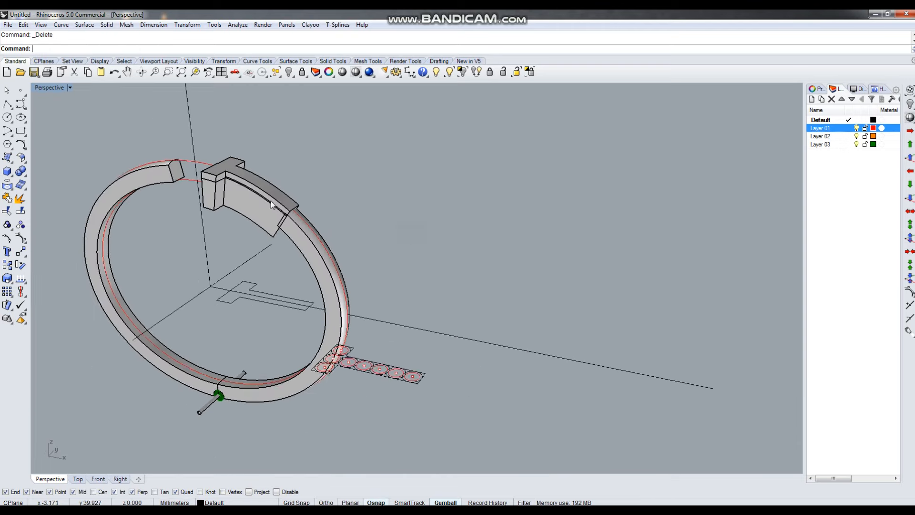
# - Split the extended shoulder face between head and arm along an isocurve below the T solid and delete its upper piece
pyautogui.scroll(10, 219, 195)
pyautogui.click(177, 208)
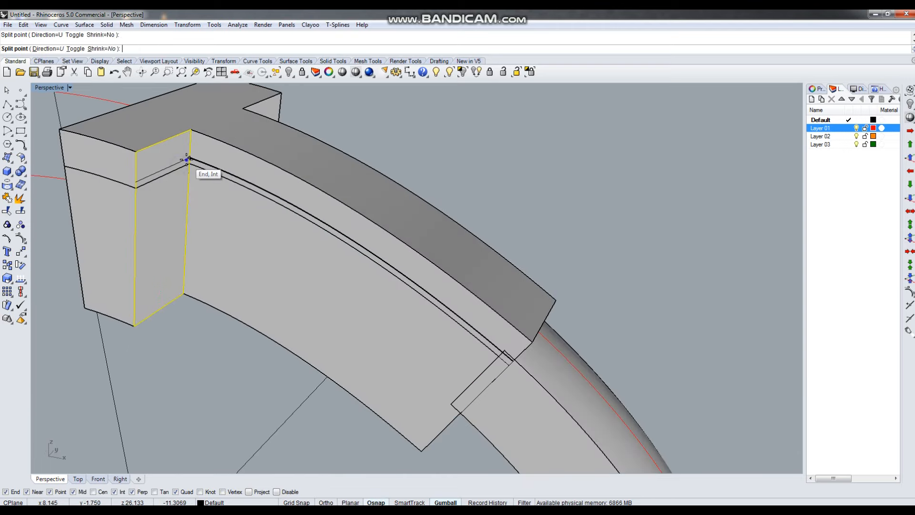
pyautogui.click(168, 219)
pyautogui.press('Return')
pyautogui.keyDown('ctrl'); pyautogui.click(169, 244); pyautogui.keyUp('ctrl')
pyautogui.scroll(-6, 210, 248)
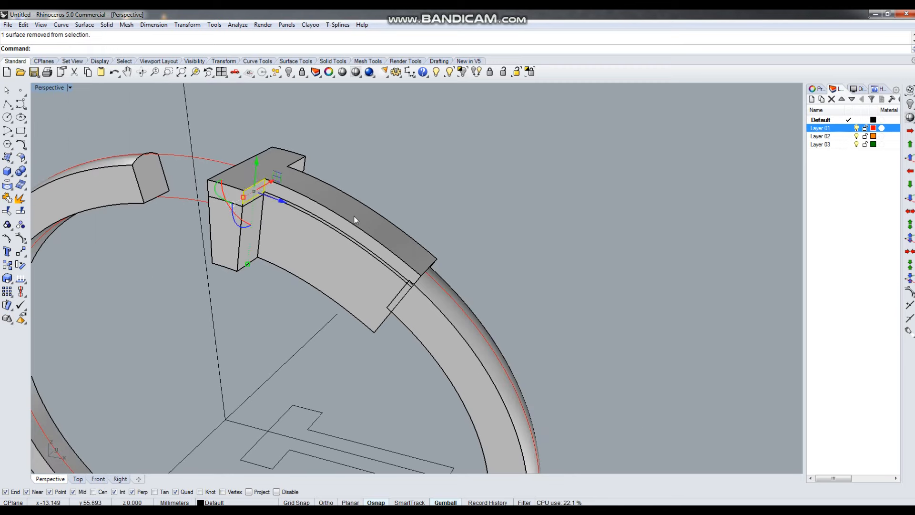
pyautogui.press('Delete')
# - Split the T head's extended front side face along an isocurve below the solid and delete its upper piece
pyautogui.click(278, 214)
pyautogui.scroll(5, 286, 199)
pyautogui.press('Return')
pyautogui.click(244, 265)
pyautogui.press('Return')
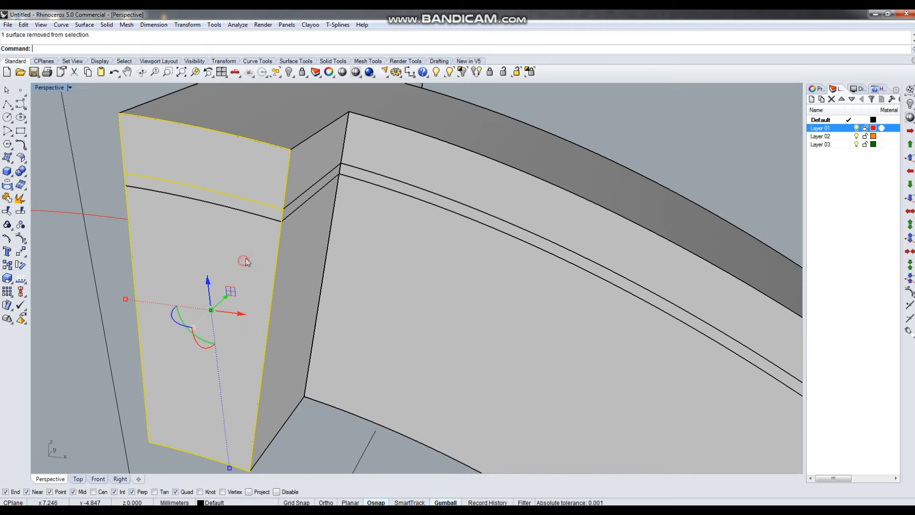
pyautogui.keyDown('ctrl'); pyautogui.click(244, 267); pyautogui.keyUp('ctrl')
pyautogui.scroll(-5, 244, 267)
pyautogui.press('Delete')
# - Split the T head's extended gap-facing face along an isocurve below the solid and delete its upper piece
pyautogui.moveTo(244, 267); pyautogui.dragTo(485, 246, button='right')
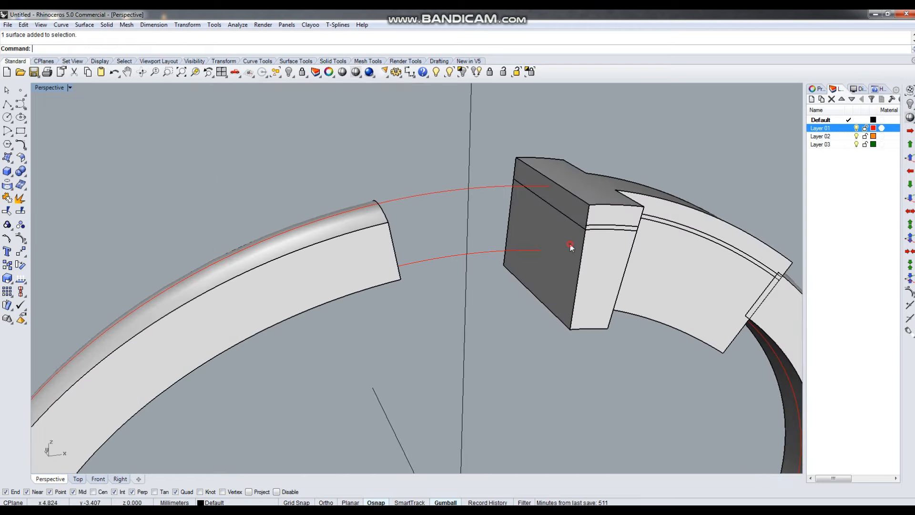
pyautogui.click(571, 246)
pyautogui.scroll(4, 571, 247)
pyautogui.press('Return')
pyautogui.rightClick(581, 222)
pyautogui.keyDown('ctrl'); pyautogui.click(509, 249); pyautogui.keyUp('ctrl')
pyautogui.press('Delete')
# - Try to offset the trimmed side faces together as solids at a distance of 0.7 mm with all directions flipped
pyautogui.scroll(-6, 486, 252)
pyautogui.moveTo(475, 244)
pyautogui.mouseDown(button='right')
pyautogui.moveTo(465, 238)
pyautogui.moveTo(487, 233)
pyautogui.mouseUp(button='right')
pyautogui.keyDown('ctrl'); pyautogui.keyDown('shift'); pyautogui.click(486, 233); pyautogui.keyUp('shift'); pyautogui.keyUp('ctrl')
pyautogui.keyDown('ctrl'); pyautogui.keyDown('shift'); pyautogui.moveTo(397, 230); pyautogui.dragTo(394, 227); pyautogui.keyUp('shift'); pyautogui.keyUp('ctrl')
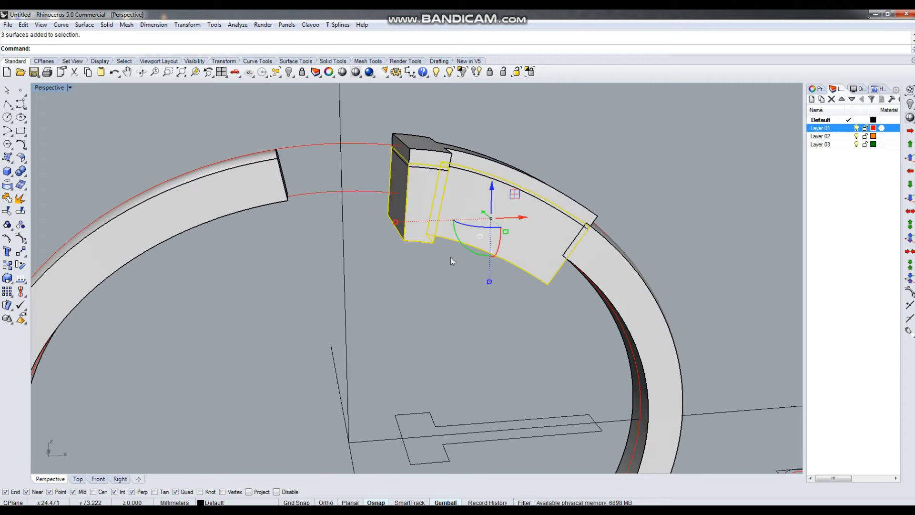
pyautogui.scroll(-3, 511, 237)
pyautogui.moveTo(503, 242); pyautogui.dragTo(487, 245, button='right')
pyautogui.write('o')
pyautogui.press('Return')
pyautogui.moveTo(594, 230); pyautogui.dragTo(540, 248, button='right')
pyautogui.write('f')
pyautogui.press('Return')
pyautogui.moveTo(419, 226); pyautogui.dragTo(433, 224, button='right')
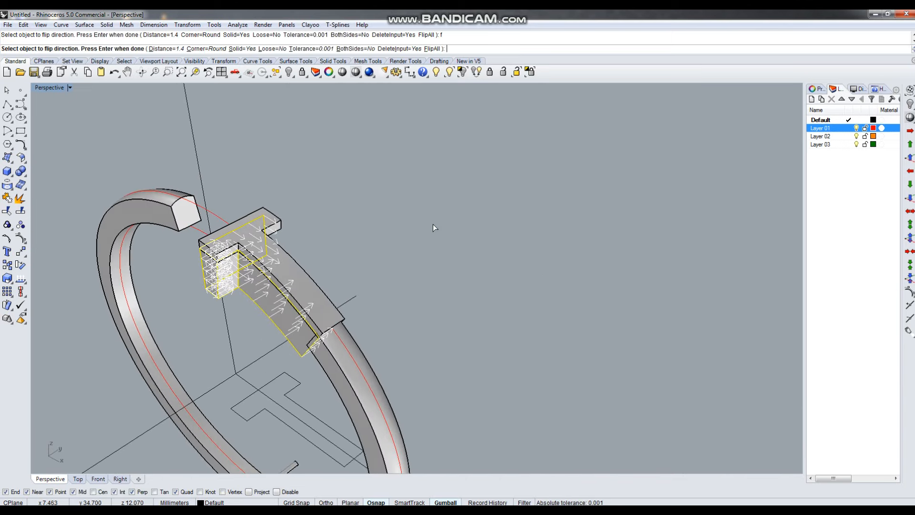
pyautogui.press('Return')
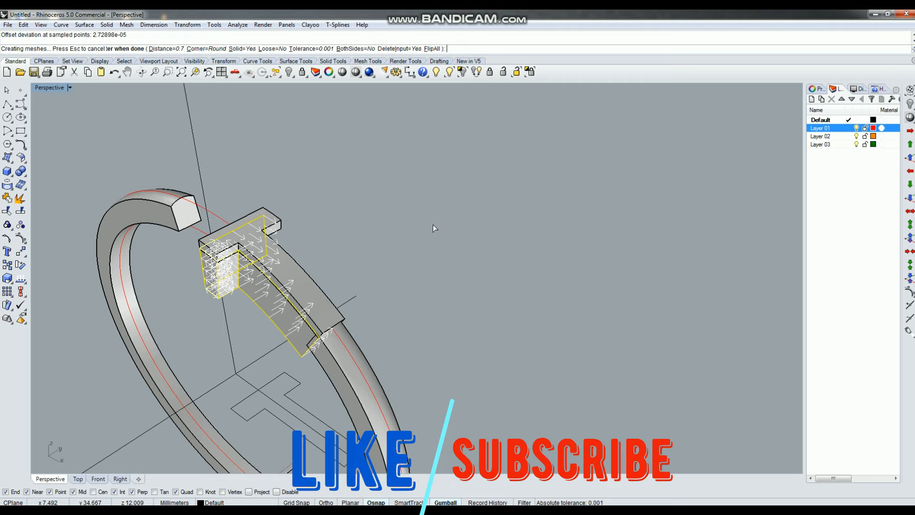
pyautogui.press('Return')
# - Inspect the offset walls from the underside of the band and undo the offset
pyautogui.moveTo(322, 274); pyautogui.dragTo(455, 217, button='right')
pyautogui.scroll(8, 451, 214)
pyautogui.moveTo(414, 277); pyautogui.dragTo(421, 214, button='right')
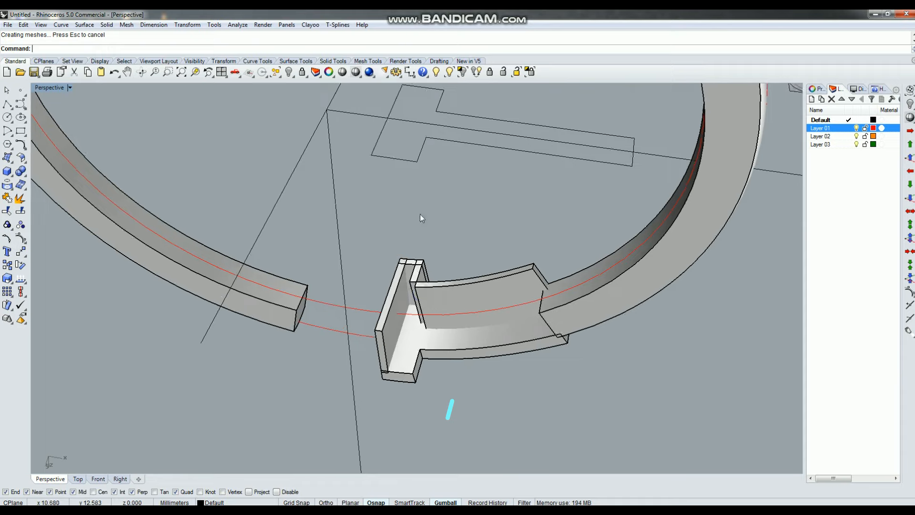
pyautogui.scroll(4, 422, 214)
pyautogui.hotkey('ctrl', 'z')
# - Reselect the trimmed side faces under the T and offset them into solid walls, flipping the arm face's direction individually
pyautogui.scroll(1, 464, 336)
pyautogui.moveTo(466, 340); pyautogui.dragTo(460, 276, button='right')
pyautogui.click(461, 276)
pyautogui.click(413, 323)
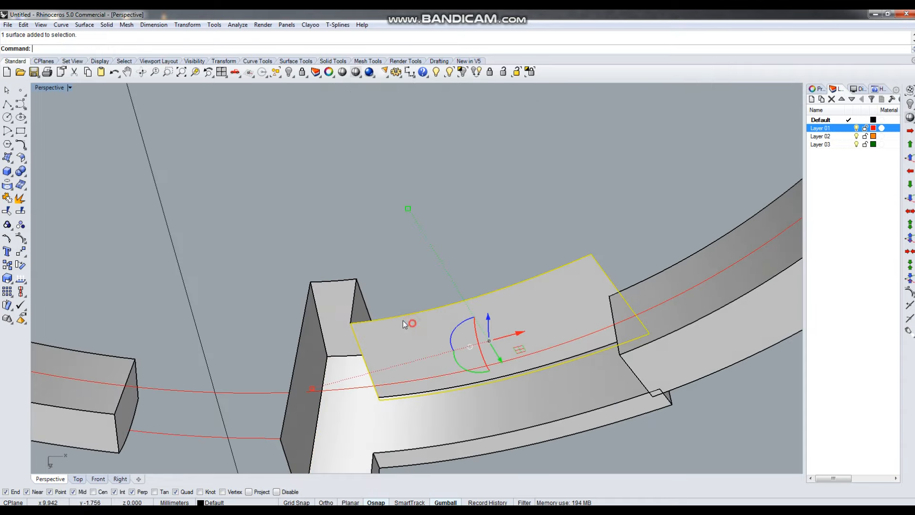
pyautogui.keyDown('shift'); pyautogui.click(356, 305); pyautogui.keyUp('shift')
pyautogui.click(371, 330)
pyautogui.keyDown('shift'); pyautogui.click(331, 295); pyautogui.keyUp('shift')
pyautogui.write('o')
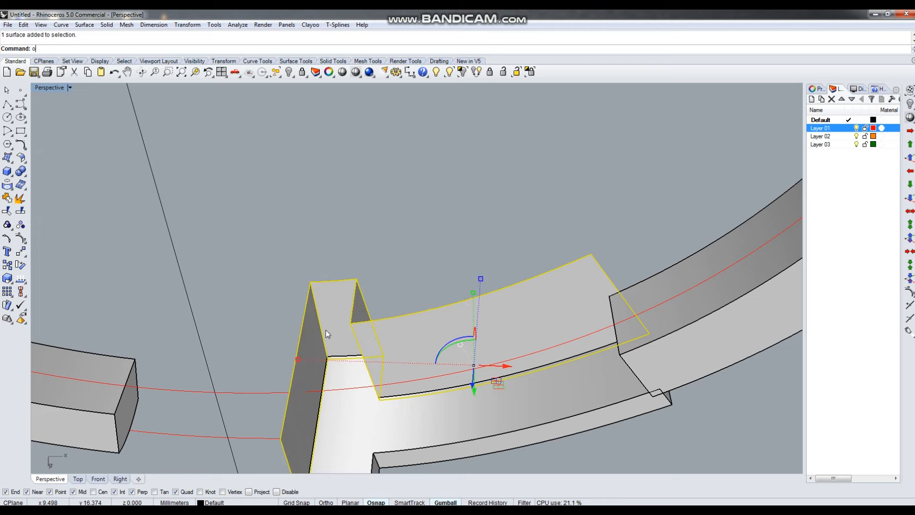
pyautogui.write('s')
pyautogui.press('Return')
pyautogui.click(372, 330)
pyautogui.press('Return')
# - Hide the flat T outline, the straight construction lines and the stone layout
pyautogui.moveTo(372, 330); pyautogui.dragTo(425, 290, button='right')
pyautogui.scroll(-6, 464, 346)
pyautogui.click(388, 329)
pyautogui.hotkey('ctrl', 'h')
pyautogui.hotkey('ctrl', 'h')
pyautogui.moveTo(352, 286); pyautogui.dragTo(374, 293, button='right')
pyautogui.press('Delete')
pyautogui.click(342, 268)
pyautogui.press('Delete')
pyautogui.moveTo(287, 301); pyautogui.dragTo(302, 227, button='right')
# - Ungroup the band half opposite the T part and hide its main body
pyautogui.click(292, 196)
pyautogui.scroll(-6, 317, 203)
pyautogui.moveTo(368, 233); pyautogui.dragTo(359, 253, button='right')
pyautogui.hotkey('ctrl', 'shift', 'g')
pyautogui.scroll(4, 312, 206)
pyautogui.click(306, 205)
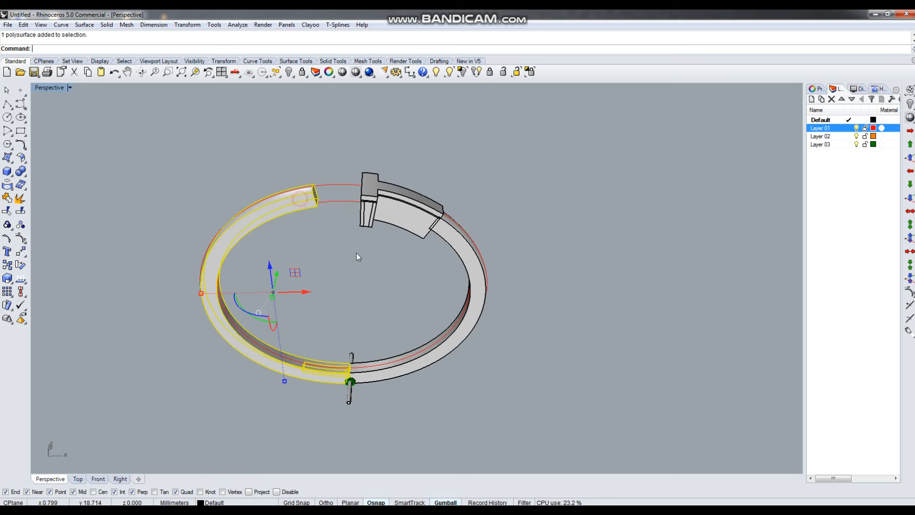
pyautogui.scroll(-2, 363, 274)
pyautogui.press('Delete')
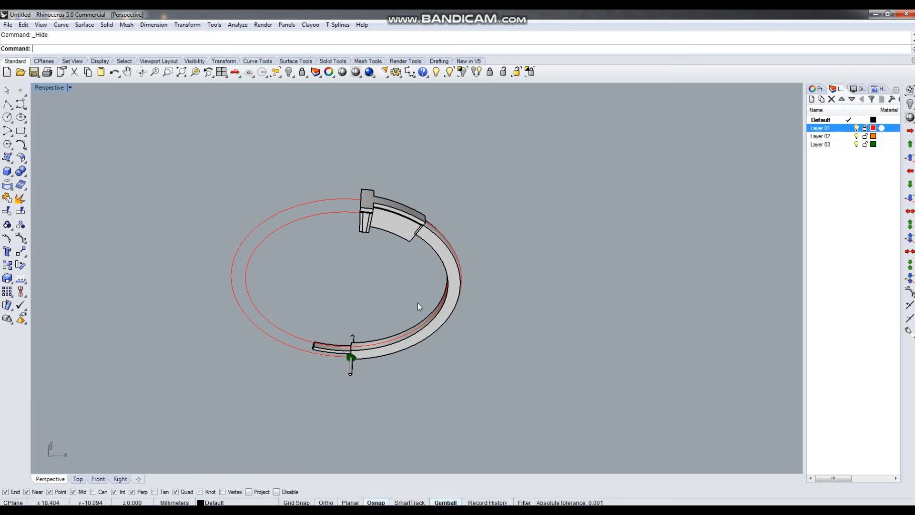
# - Mirror a copy of the band half carrying the T part across the Y axis
pyautogui.click(460, 323)
pyautogui.scroll(3, 399, 210)
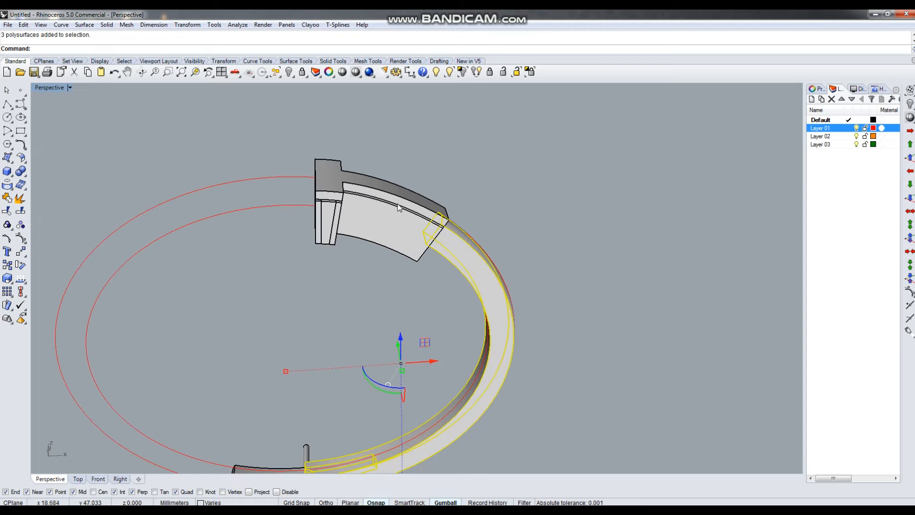
pyautogui.write('mi')
pyautogui.press('Return')
pyautogui.write('y')
pyautogui.press('Return')
pyautogui.click(428, 259)
# - Hide the red oval guide curves of the band
pyautogui.moveTo(428, 259); pyautogui.dragTo(386, 261, button='right')
pyautogui.scroll(-3, 442, 351)
pyautogui.scroll(-2, 442, 352)
pyautogui.scroll(6, 401, 282)
pyautogui.scroll(-5, 307, 301)
pyautogui.scroll(4, 420, 223)
pyautogui.moveTo(293, 103); pyautogui.dragTo(273, 177)
pyautogui.hotkey('ctrl', 'h')
pyautogui.scroll(-4, 392, 288)
pyautogui.moveTo(392, 288); pyautogui.dragTo(378, 250, button='right')
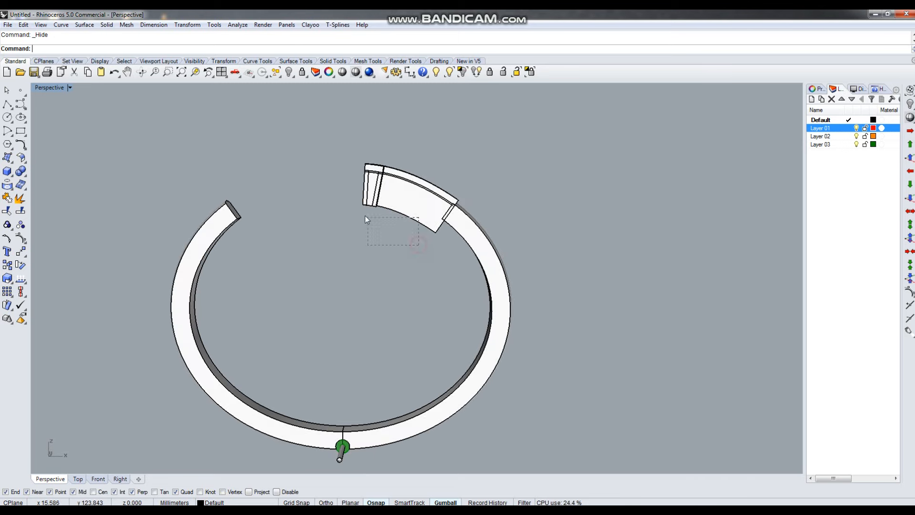
# - Move the offset wall solids beneath the T part to Layer 02
pyautogui.moveTo(340, 205); pyautogui.dragTo(328, 229)
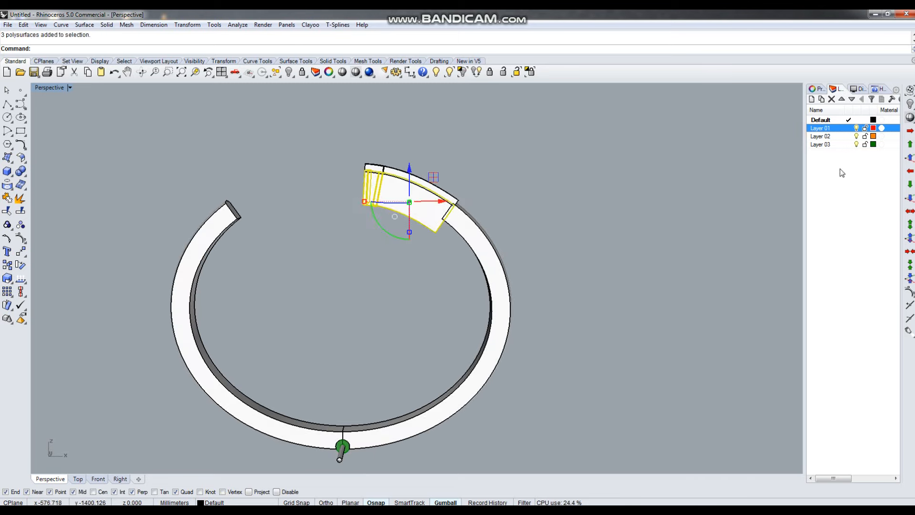
pyautogui.rightClick(827, 138)
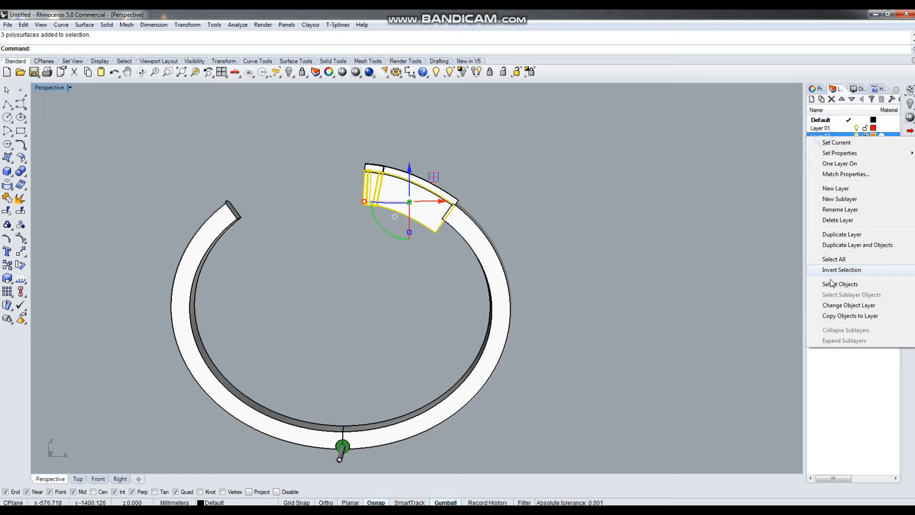
pyautogui.click(830, 306)
pyautogui.press('Escape')
# - Mirror the orange side walls across the X axis to the opposite side of the T part
pyautogui.moveTo(400, 313); pyautogui.dragTo(441, 238, button='right')
pyautogui.scroll(5, 349, 260)
pyautogui.scroll(4, 442, 258)
pyautogui.moveTo(322, 236); pyautogui.dragTo(321, 234)
pyautogui.moveTo(357, 253); pyautogui.dragTo(381, 262, button='right')
pyautogui.keyDown('ctrl'); pyautogui.click(350, 242); pyautogui.keyUp('ctrl')
pyautogui.moveTo(488, 252); pyautogui.dragTo(406, 123, button='right')
pyautogui.write('Mirror')
pyautogui.press('Return')
pyautogui.write('x')
pyautogui.press('Return')
pyautogui.scroll(2, 404, 252)
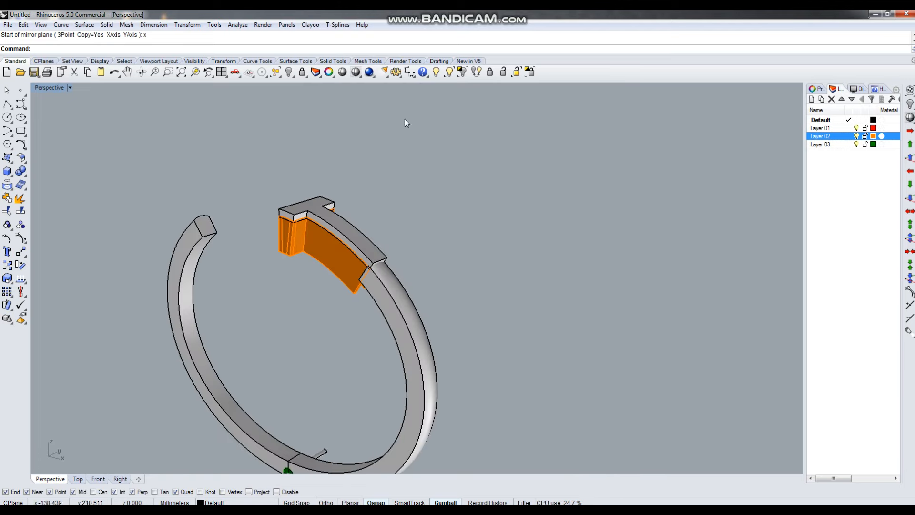
# - Show the hidden inner oval guide curve and extrude it sideways into a long surface
pyautogui.click(451, 73)
pyautogui.click(365, 282)
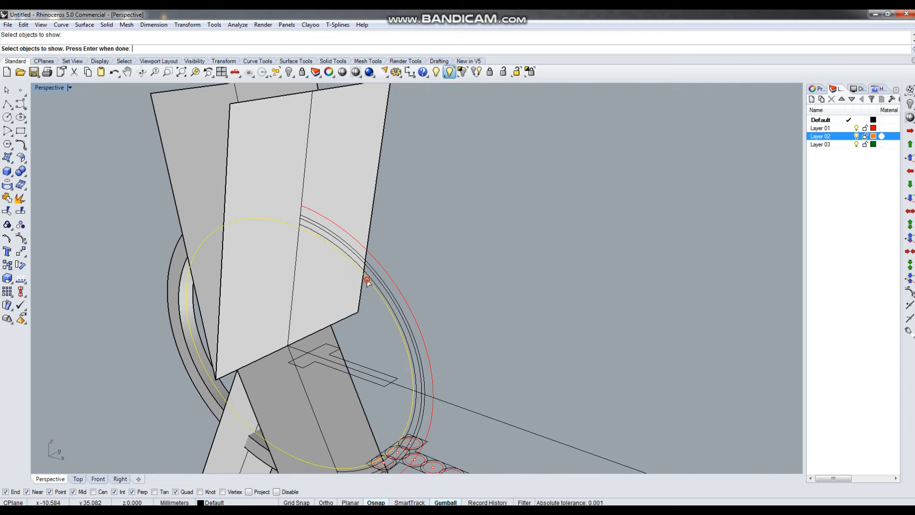
pyautogui.press('Return')
pyautogui.click(262, 224)
pyautogui.moveTo(250, 249); pyautogui.dragTo(339, 240, button='right')
# - Move the extruded oval surface along its axis so it passes through the band and the orange walls
pyautogui.moveTo(472, 220); pyautogui.dragTo(450, 231)
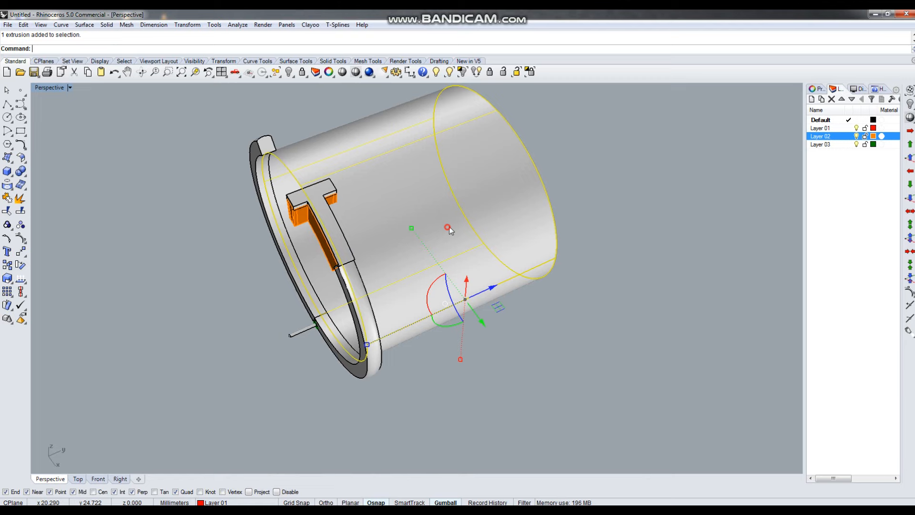
pyautogui.moveTo(489, 290); pyautogui.dragTo(418, 305)
pyautogui.press('Escape')
pyautogui.moveTo(379, 309); pyautogui.dragTo(319, 305, button='right')
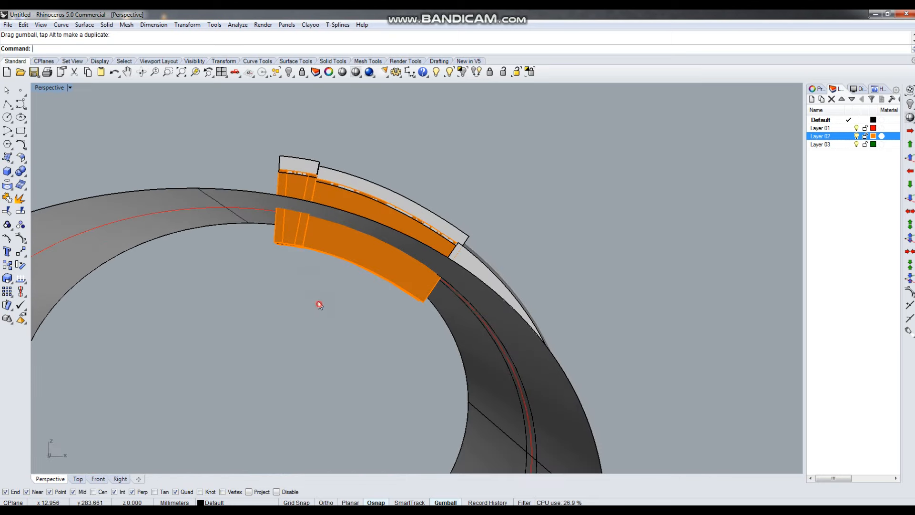
# - Trim the orange side walls with the extruded oval surface using Boolean Difference, and hide that surface
pyautogui.moveTo(270, 243); pyautogui.dragTo(267, 241)
pyautogui.moveTo(328, 228); pyautogui.dragTo(367, 286, button='right')
pyautogui.write('bd')
pyautogui.press('Return')
pyautogui.click(337, 339)
pyautogui.press('Return')
pyautogui.click(338, 348)
pyautogui.hotkey('ctrl', 'h')
# - Hide the inner oval guide curve running along the band
pyautogui.moveTo(302, 338); pyautogui.dragTo(355, 286, button='right')
pyautogui.scroll(-5, 464, 247)
pyautogui.hotkey('ctrl', 'w')
pyautogui.moveTo(421, 292); pyautogui.dragTo(422, 294)
pyautogui.scroll(-4, 353, 245)
pyautogui.moveTo(353, 245); pyautogui.dragTo(442, 310, button='right')
pyautogui.moveTo(174, 272); pyautogui.dragTo(171, 277)
pyautogui.write('h')
pyautogui.press('Return')
# - Mirror the T part with its orange walls across the Y axis to the other end of the band
pyautogui.scroll(-4, 401, 315)
pyautogui.moveTo(419, 318); pyautogui.dragTo(369, 336, button='right')
pyautogui.moveTo(291, 189); pyautogui.dragTo(488, 330)
pyautogui.write('mirror')
pyautogui.press('Return')
pyautogui.write('y')
pyautogui.press('Return')
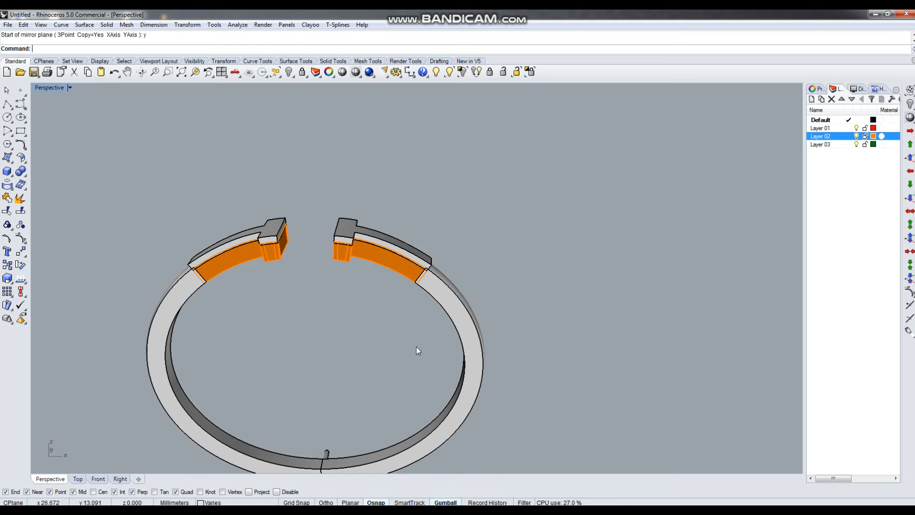
# - Examine the two mirrored T parts and their orange walls on the bracelet from several angles
pyautogui.moveTo(416, 261); pyautogui.dragTo(587, 387, button='right')
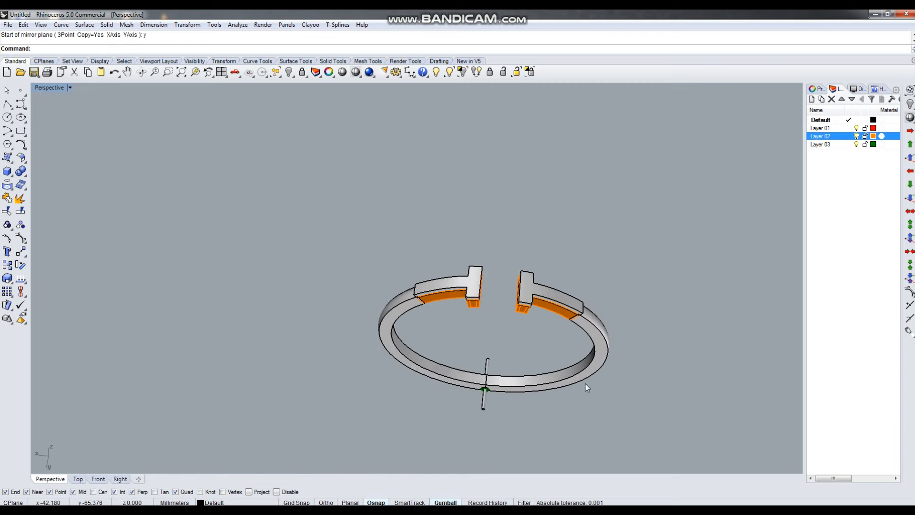
pyautogui.moveTo(487, 292); pyautogui.dragTo(440, 365, button='right')
pyautogui.scroll(7, 395, 226)
pyautogui.moveTo(379, 322); pyautogui.dragTo(404, 256, button='right')
pyautogui.scroll(-6, 405, 259)
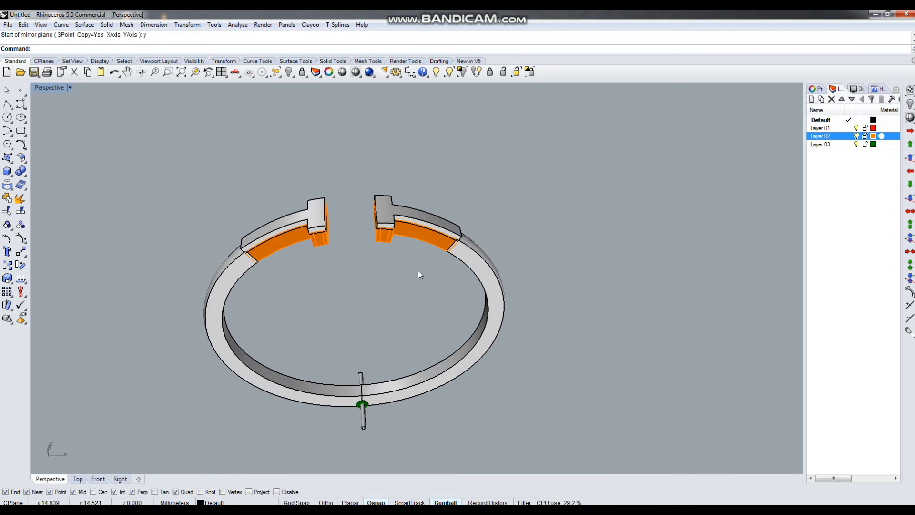
pyautogui.moveTo(422, 266); pyautogui.dragTo(480, 263, button='right')
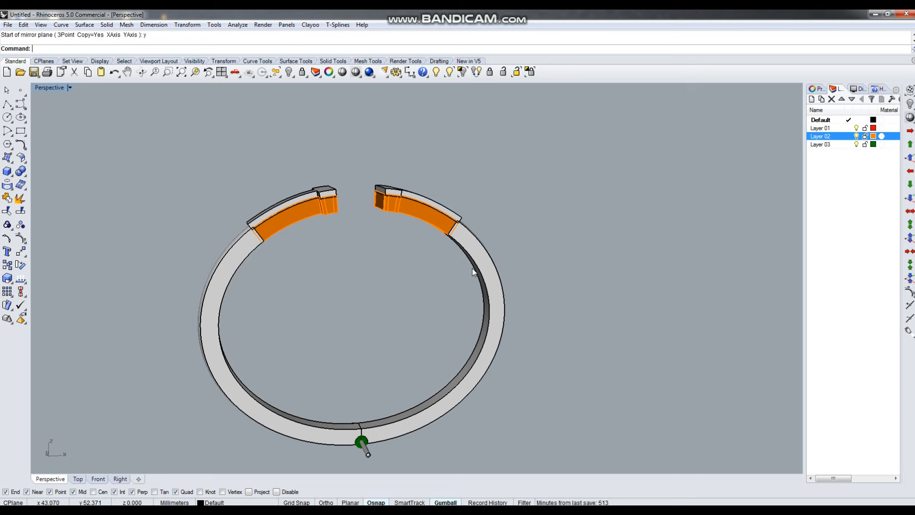
pyautogui.scroll(-3, 457, 302)
pyautogui.moveTo(457, 302); pyautogui.dragTo(425, 267, button='right')
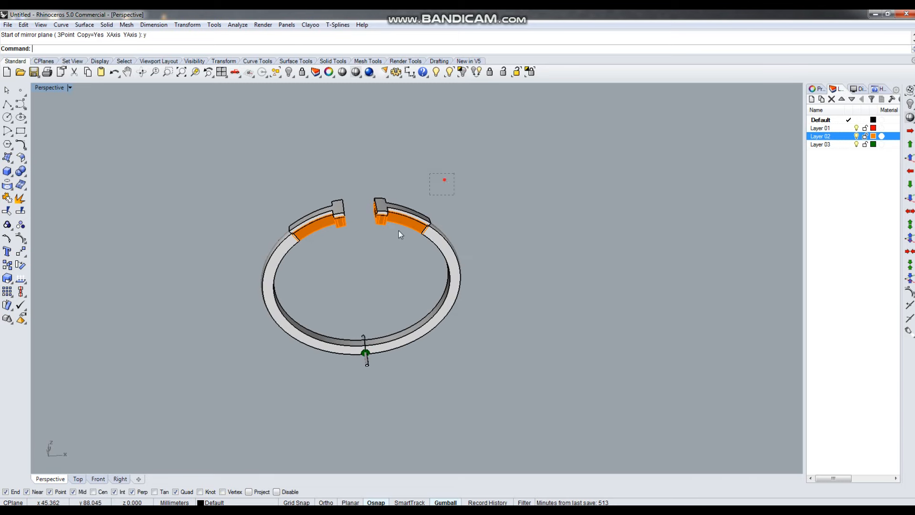
# - Group the parts of each bracelet half separately, first the right half and then the left half
pyautogui.moveTo(373, 258); pyautogui.dragTo(373, 257)
pyautogui.scroll(3, 393, 349)
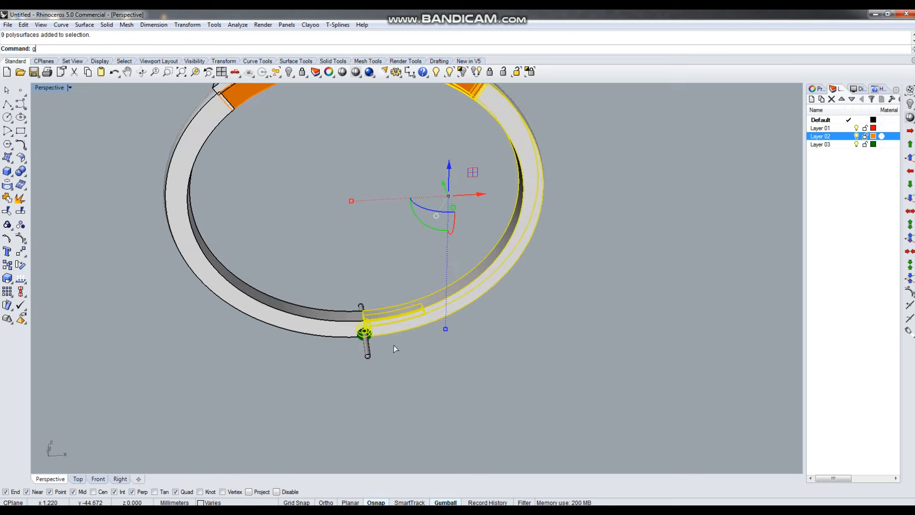
pyautogui.hotkey('ctrl', 'g')
pyautogui.scroll(-3, 392, 351)
pyautogui.press('Escape')
pyautogui.click(297, 237)
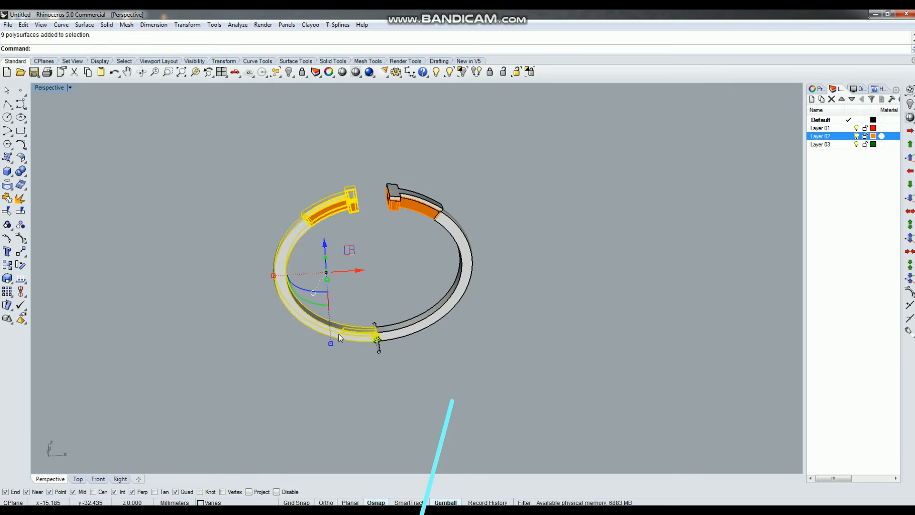
pyautogui.scroll(6, 429, 367)
pyautogui.scroll(3, 443, 446)
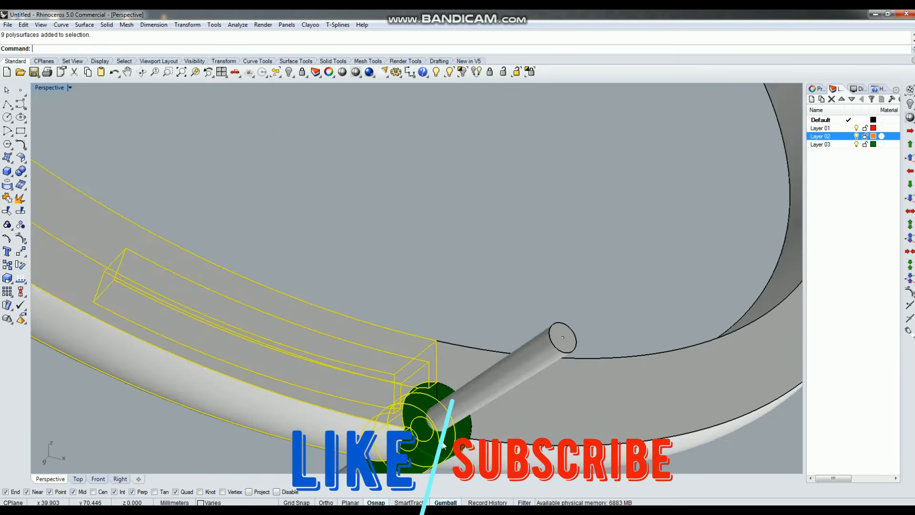
pyautogui.scroll(-3, 407, 417)
pyautogui.hotkey('ctrl', 'g')
# - Move the curved strip bridging the two halves at the hinge to a new Layer 04 and colour that layer Cyan
pyautogui.moveTo(377, 368); pyautogui.dragTo(443, 378, button='right')
pyautogui.moveTo(448, 379); pyautogui.dragTo(446, 377)
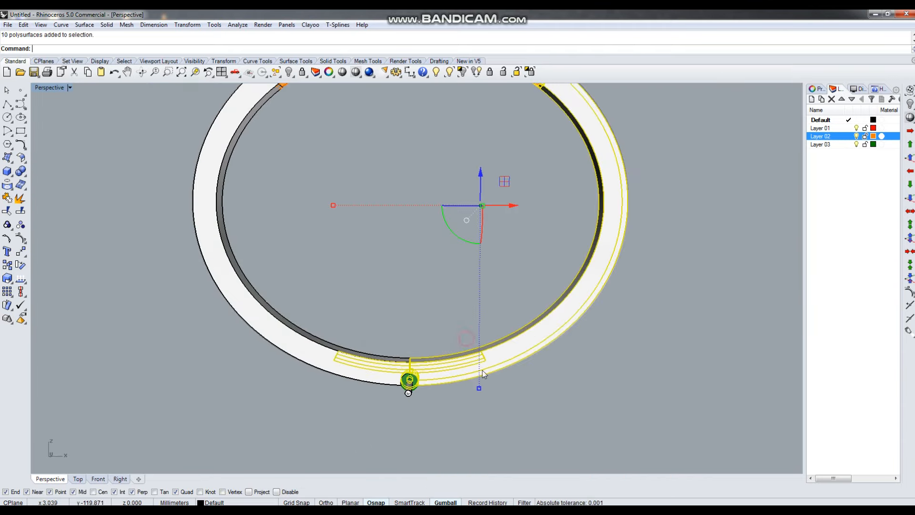
pyautogui.keyDown('ctrl'); pyautogui.click(567, 327); pyautogui.keyUp('ctrl')
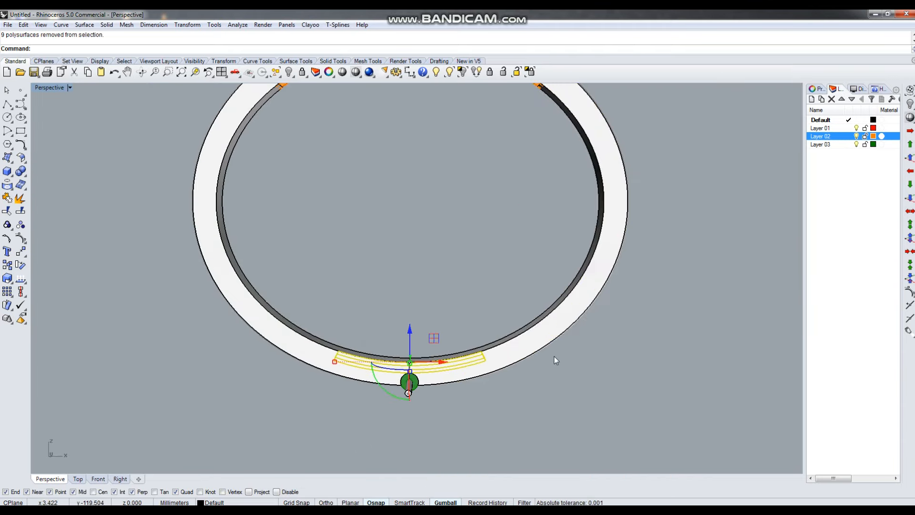
pyautogui.rightClick(840, 168)
pyautogui.click(869, 176)
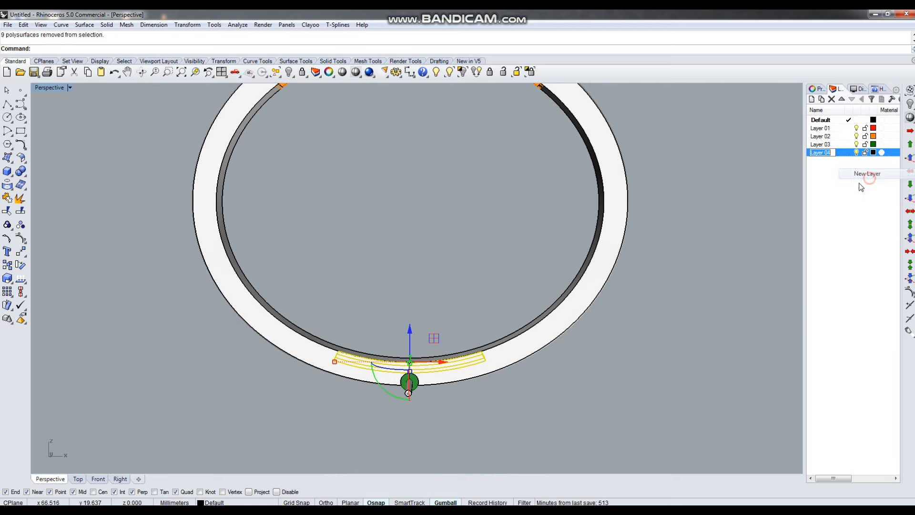
pyautogui.rightClick(842, 154)
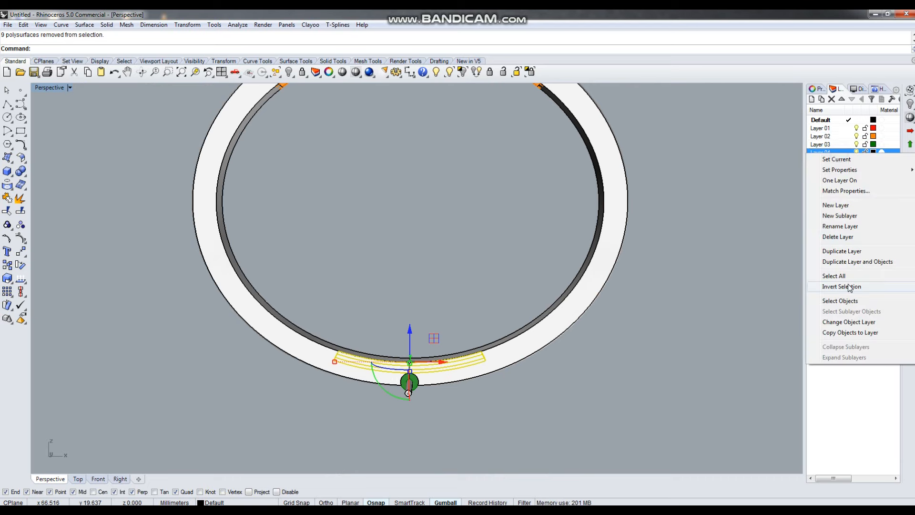
pyautogui.click(847, 322)
pyautogui.click(873, 152)
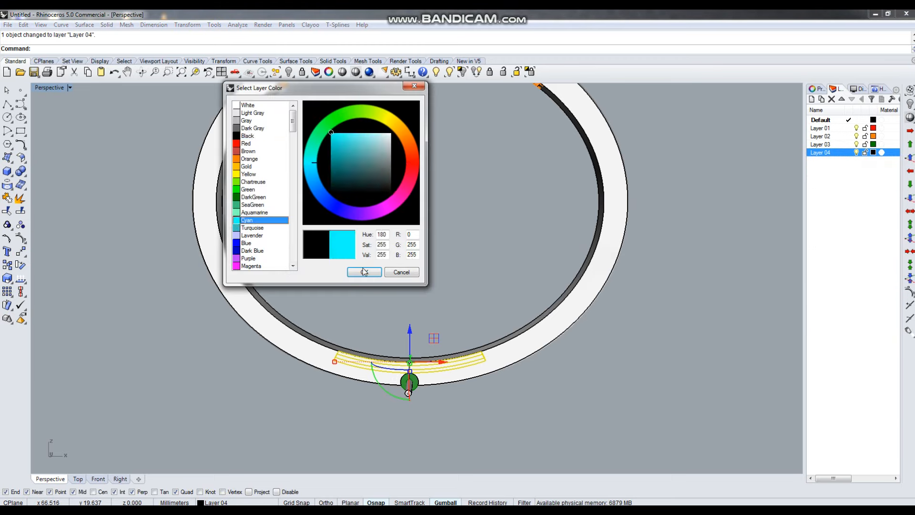
pyautogui.click(364, 272)
# - Move the grouped right half of the bracelet 5 mm outward along the X axis
pyautogui.scroll(-3, 476, 281)
pyautogui.moveTo(477, 276); pyautogui.dragTo(515, 213, button='right')
pyautogui.click(523, 268)
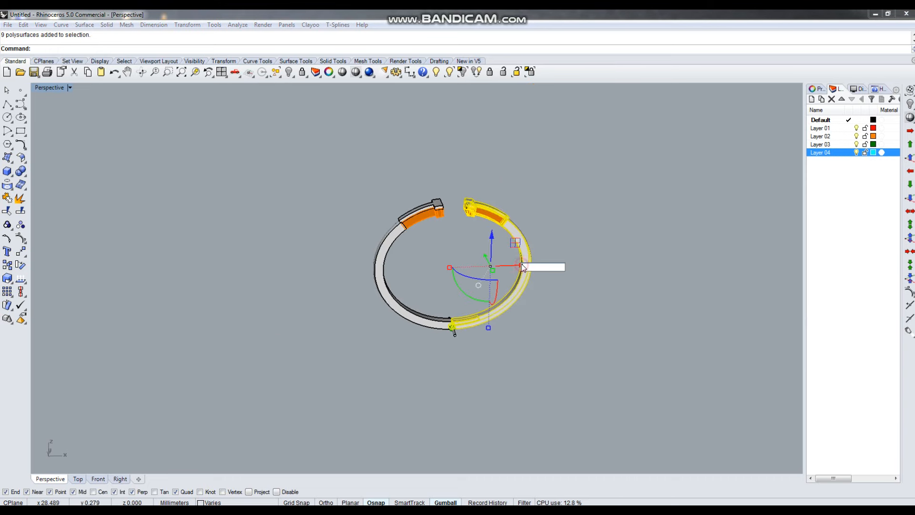
pyautogui.write('5')
pyautogui.press('Return')
# - Move the grouped left half of the bracelet by -5 mm along the X axis
pyautogui.click(400, 223)
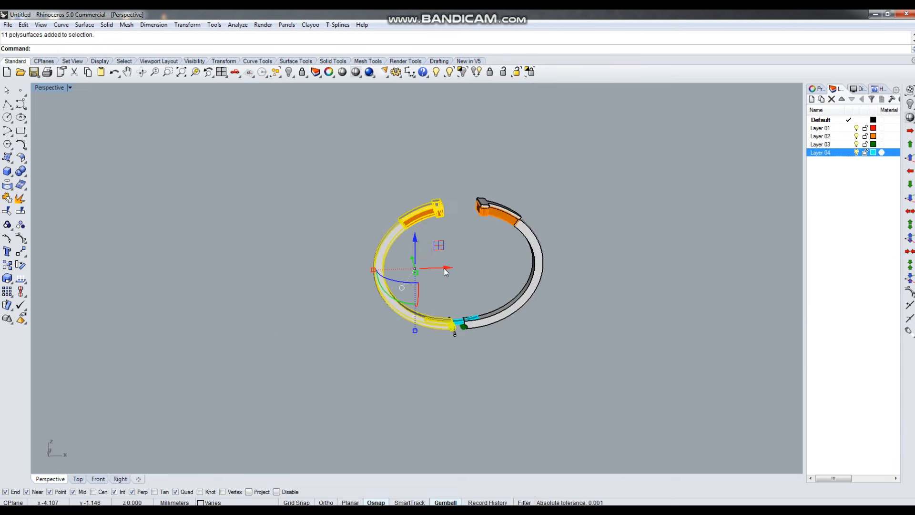
pyautogui.click(444, 269)
pyautogui.write('-5')
pyautogui.press('Return')
pyautogui.click(264, 325)
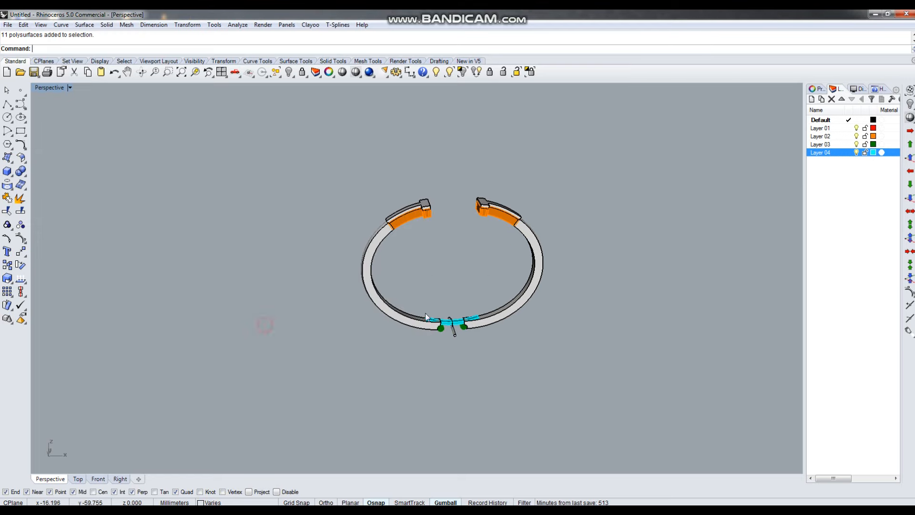
# - Hide the leftover object at the hinge between the two separated halves
pyautogui.scroll(6, 426, 315)
pyautogui.moveTo(555, 284); pyautogui.dragTo(525, 306, button='right')
pyautogui.scroll(-4, 431, 334)
pyautogui.hotkey('ctrl', 'w')
pyautogui.moveTo(419, 308); pyautogui.dragTo(436, 364)
pyautogui.moveTo(435, 364); pyautogui.dragTo(379, 224, button='right')
pyautogui.moveTo(389, 299); pyautogui.dragTo(390, 304)
pyautogui.moveTo(390, 306); pyautogui.dragTo(436, 325, button='right')
pyautogui.hotkey('ctrl', 'h')
# - Examine the separated bracelet halves, the hinge pin and the cyan connecting strip from several angles
pyautogui.scroll(-11, 365, 324)
pyautogui.scroll(8, 398, 362)
pyautogui.scroll(-5, 399, 362)
pyautogui.scroll(4, 400, 330)
pyautogui.moveTo(427, 373); pyautogui.dragTo(451, 370, button='right')
pyautogui.scroll(-4, 447, 364)
pyautogui.moveTo(452, 319); pyautogui.dragTo(462, 366, button='right')
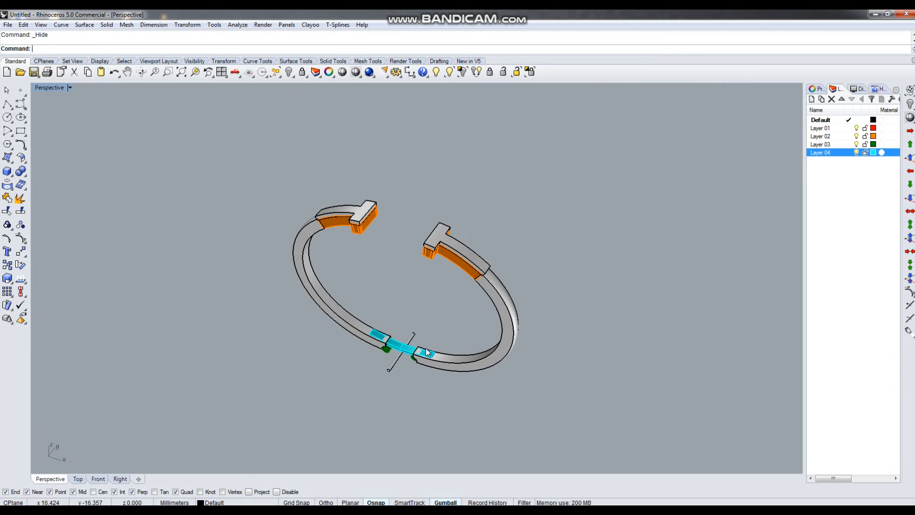
pyautogui.moveTo(408, 369)
pyautogui.mouseDown(button='right')
pyautogui.moveTo(460, 351)
pyautogui.moveTo(405, 401)
pyautogui.moveTo(472, 371)
pyautogui.moveTo(409, 385)
pyautogui.moveTo(413, 377)
pyautogui.moveTo(399, 375)
pyautogui.mouseUp(button='right')
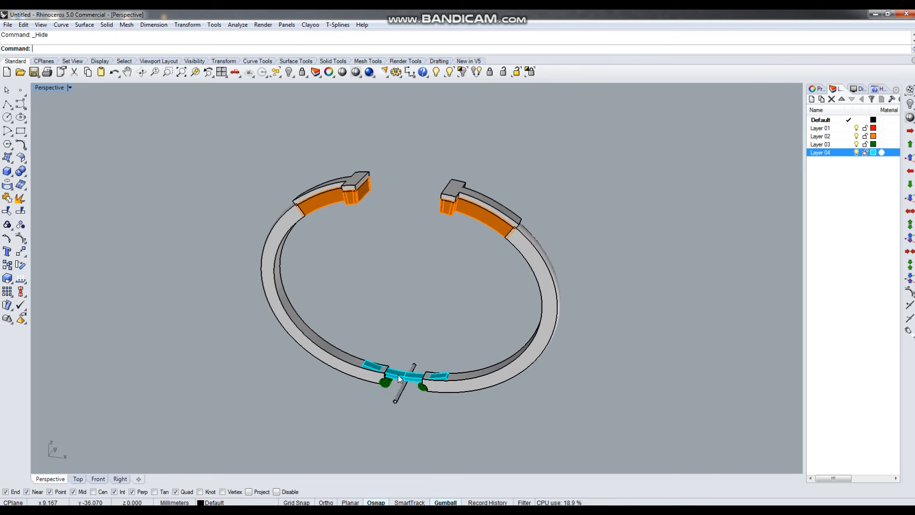